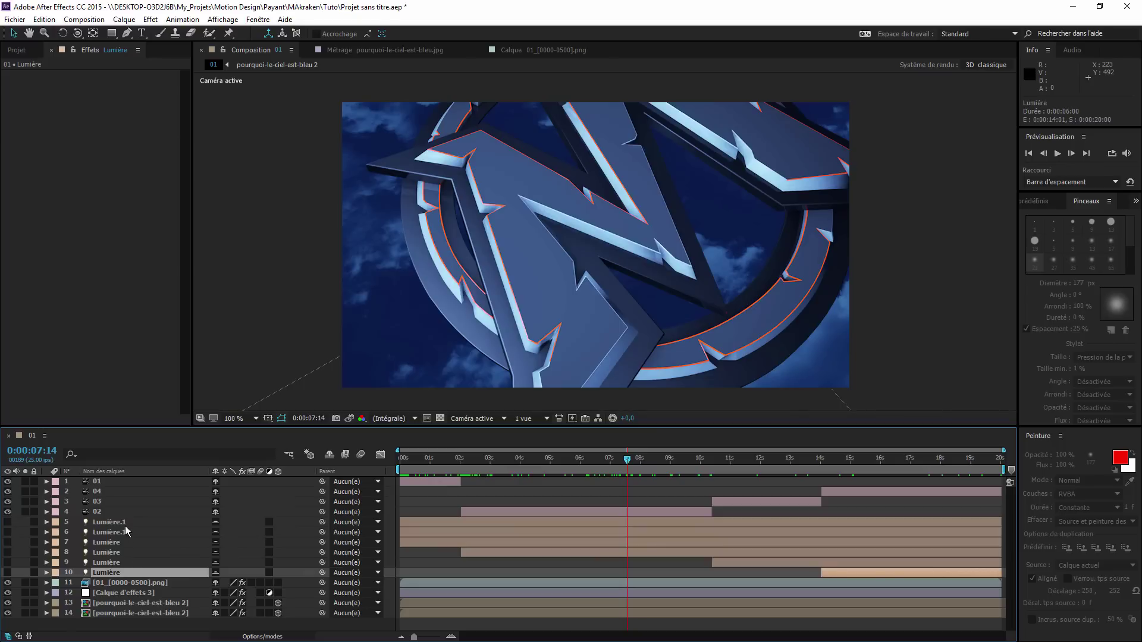
# Examine the Lumière layers one by one and preview the animation at several points in the timeline.
pyautogui.click(124, 526)
pyautogui.click(127, 533)
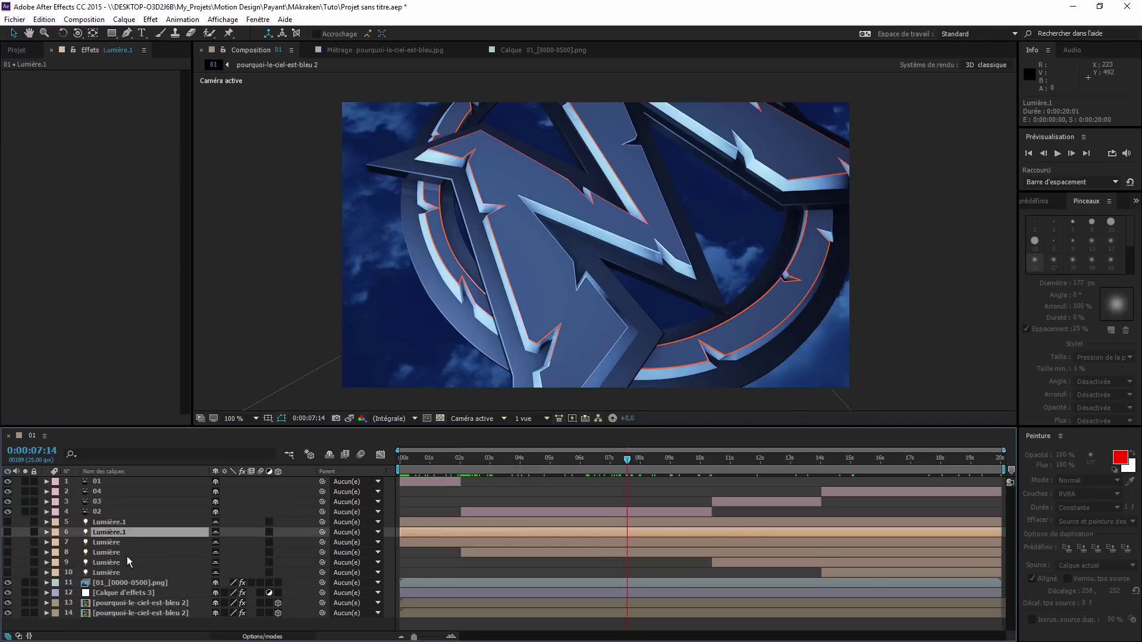
pyautogui.click(127, 554)
pyautogui.click(126, 572)
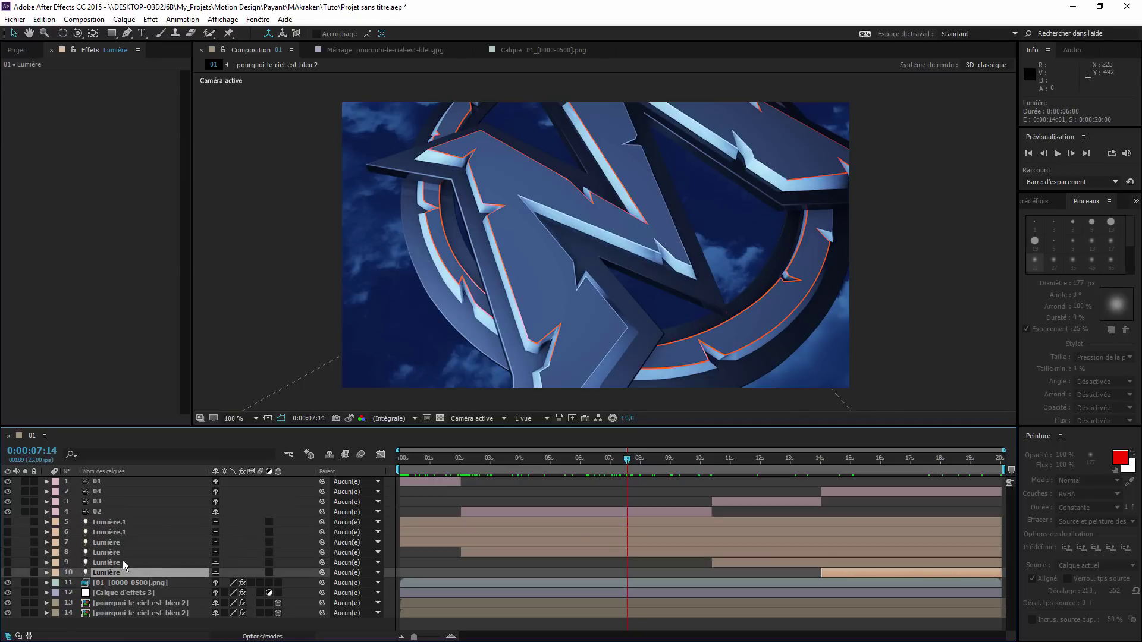
pyautogui.click(123, 563)
pyautogui.click(125, 543)
pyautogui.click(130, 533)
pyautogui.click(132, 523)
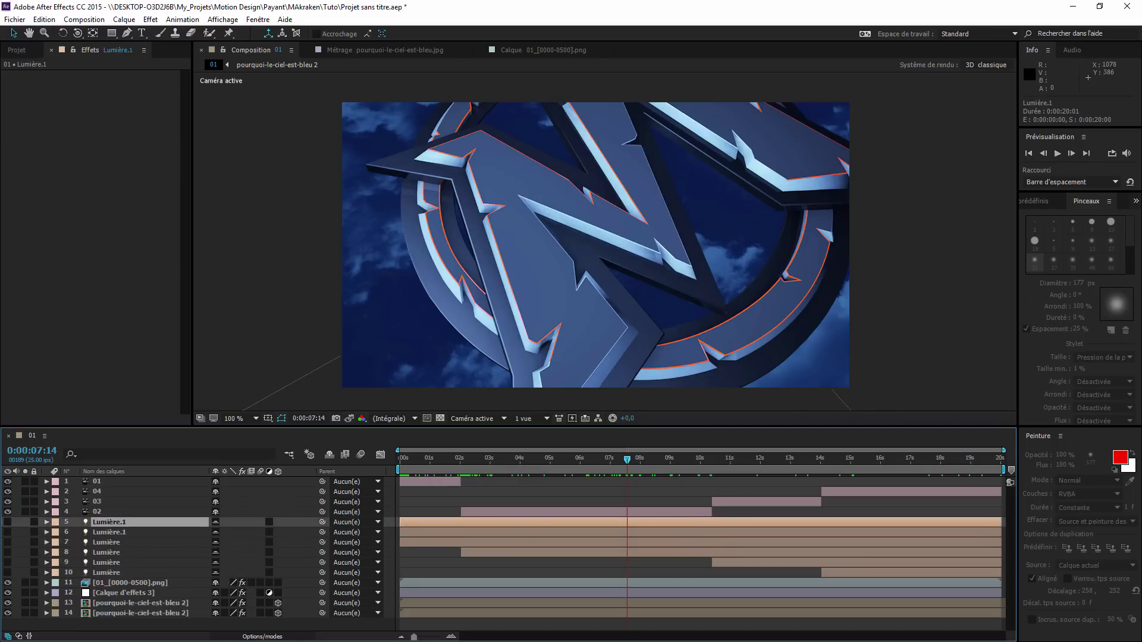
pyautogui.click(109, 533)
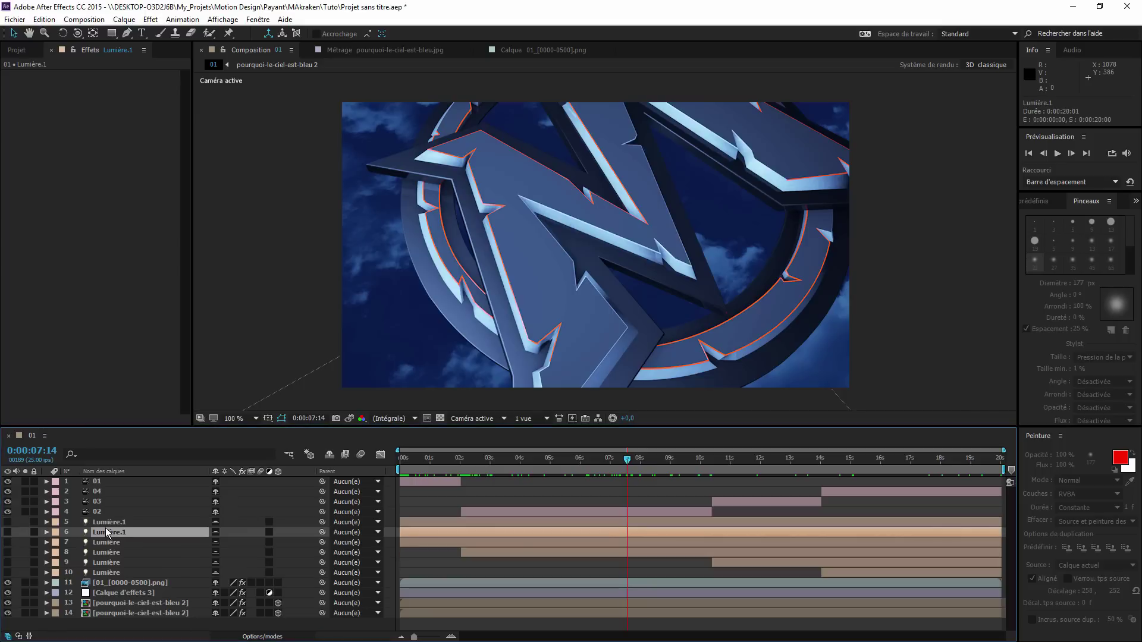
pyautogui.click(113, 544)
pyautogui.moveTo(839, 459); pyautogui.dragTo(815, 465)
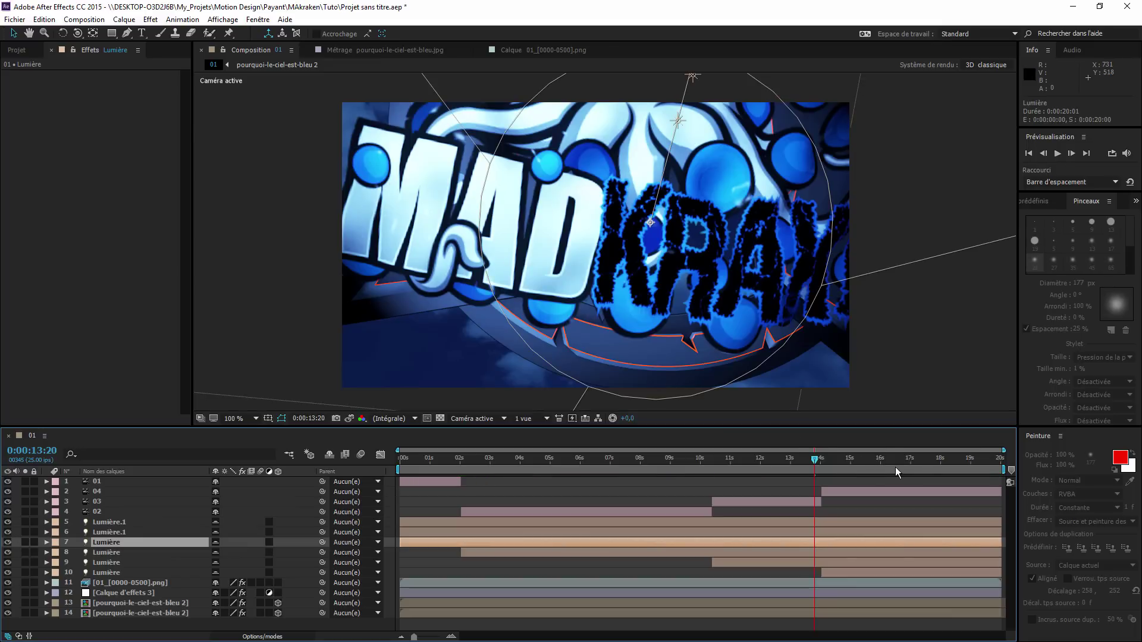
pyautogui.moveTo(896, 468); pyautogui.dragTo(946, 466)
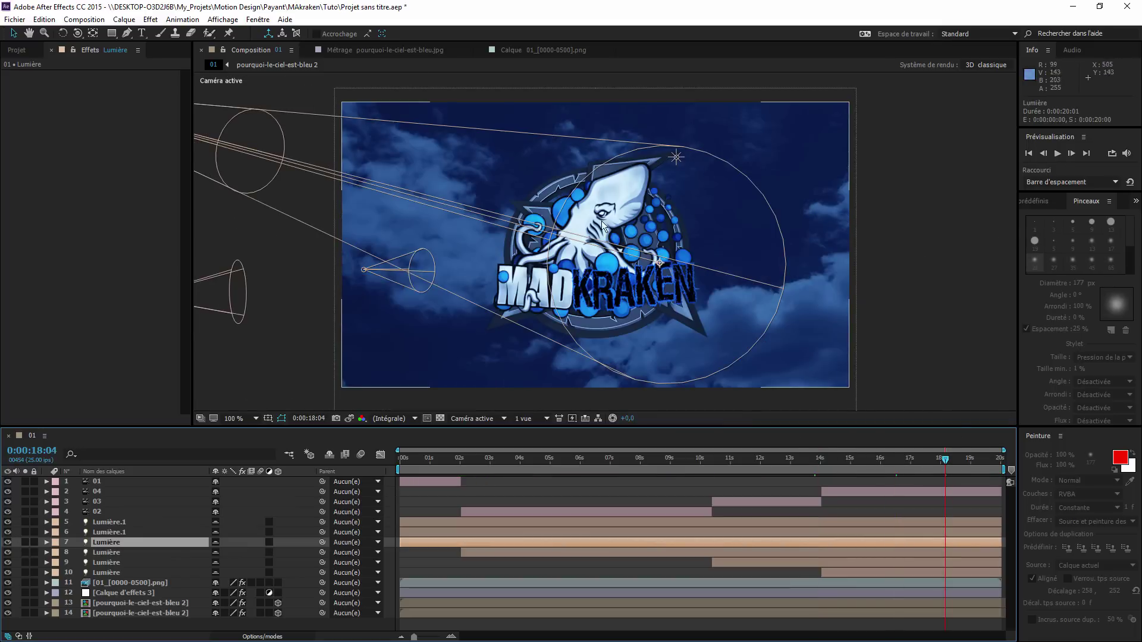
# Delete all six Lumière light layers from composition 01.
pyautogui.click(124, 514)
pyautogui.click(130, 520)
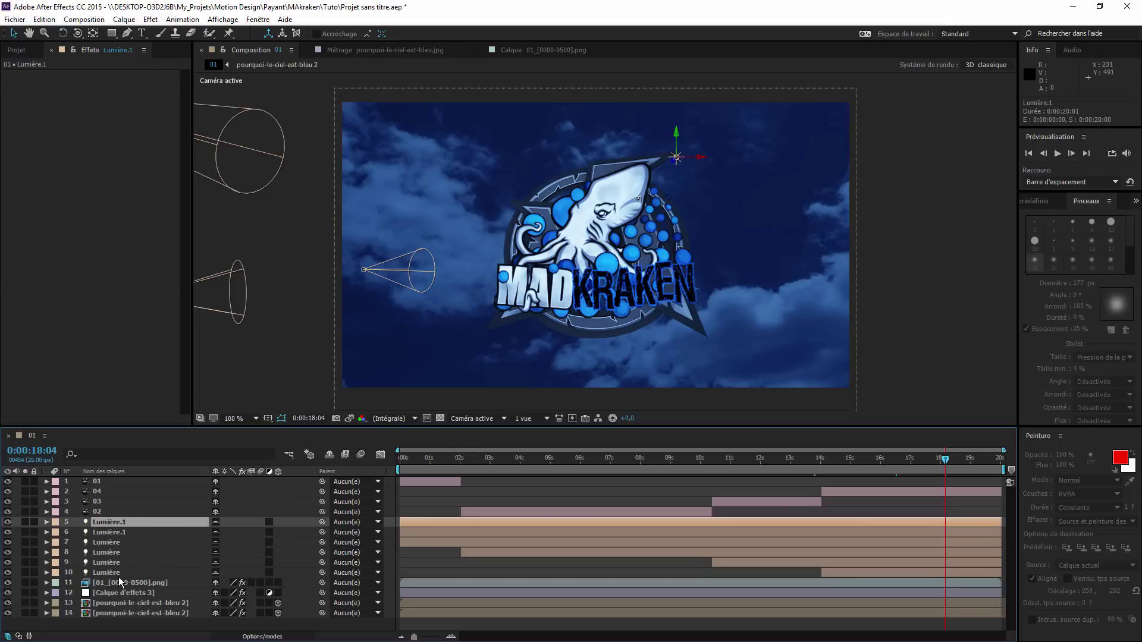
pyautogui.keyDown('shift'); pyautogui.click(121, 571); pyautogui.keyUp('shift')
pyautogui.press('Delete')
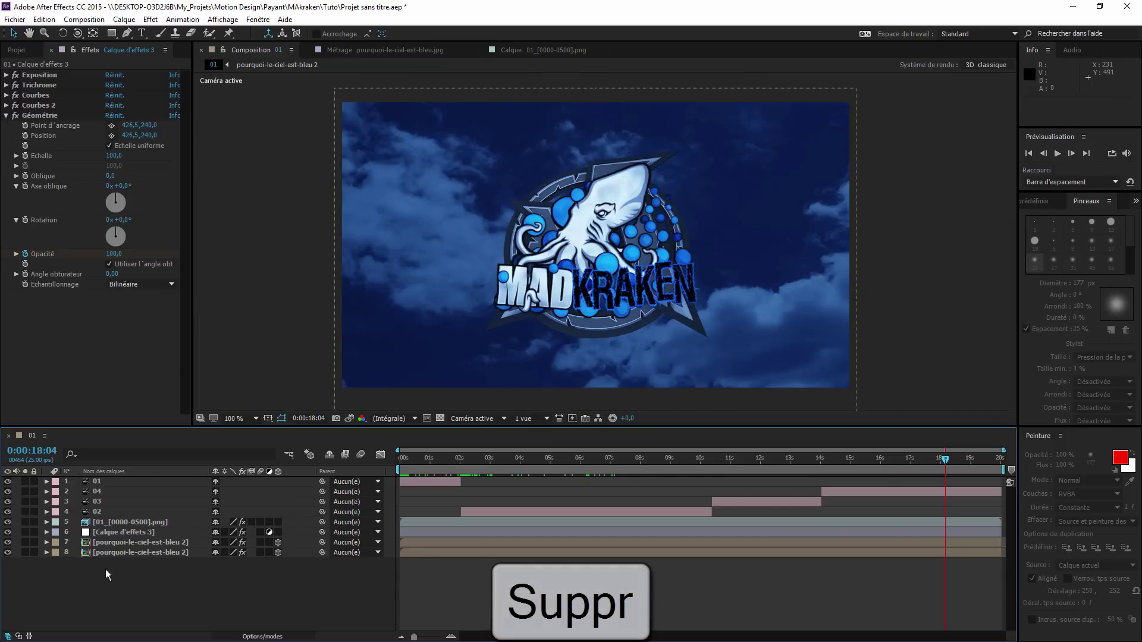
# Switch to Cinema 4D and move the animation to frame 186.
pyautogui.moveTo(738, 461); pyautogui.dragTo(534, 470)
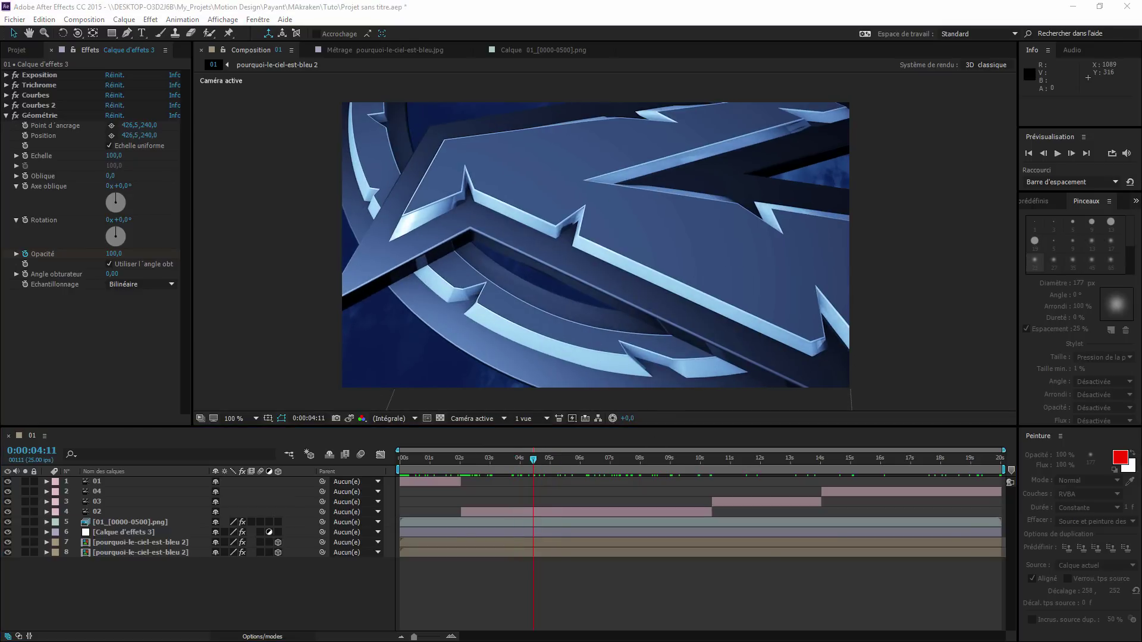
pyautogui.hotkey('alt', 'Tab')
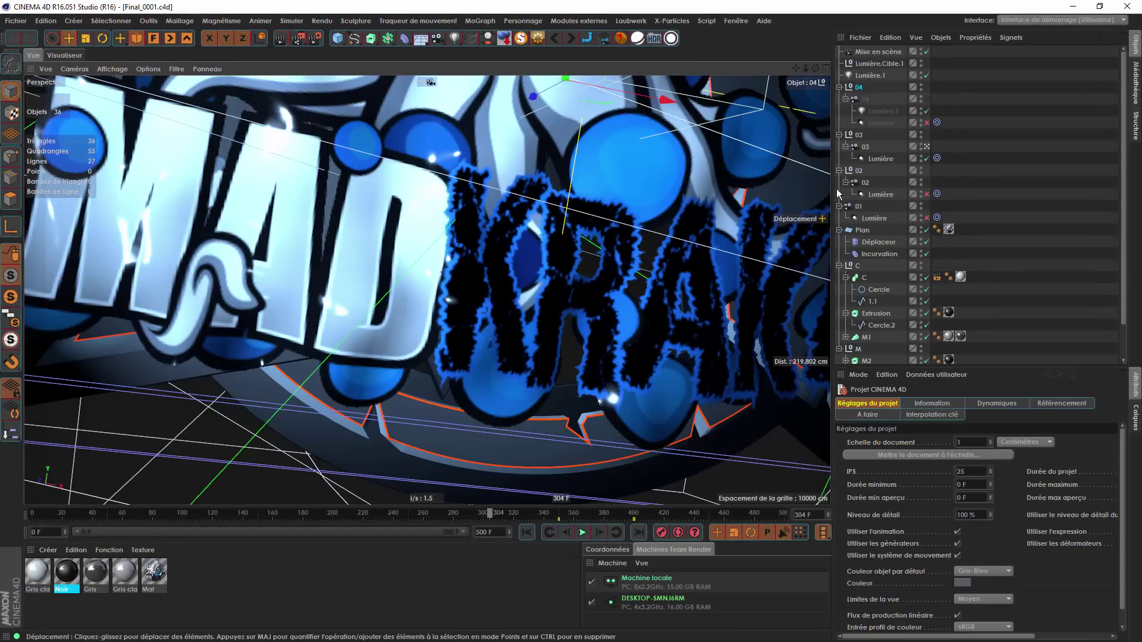
pyautogui.moveTo(458, 516); pyautogui.dragTo(312, 522)
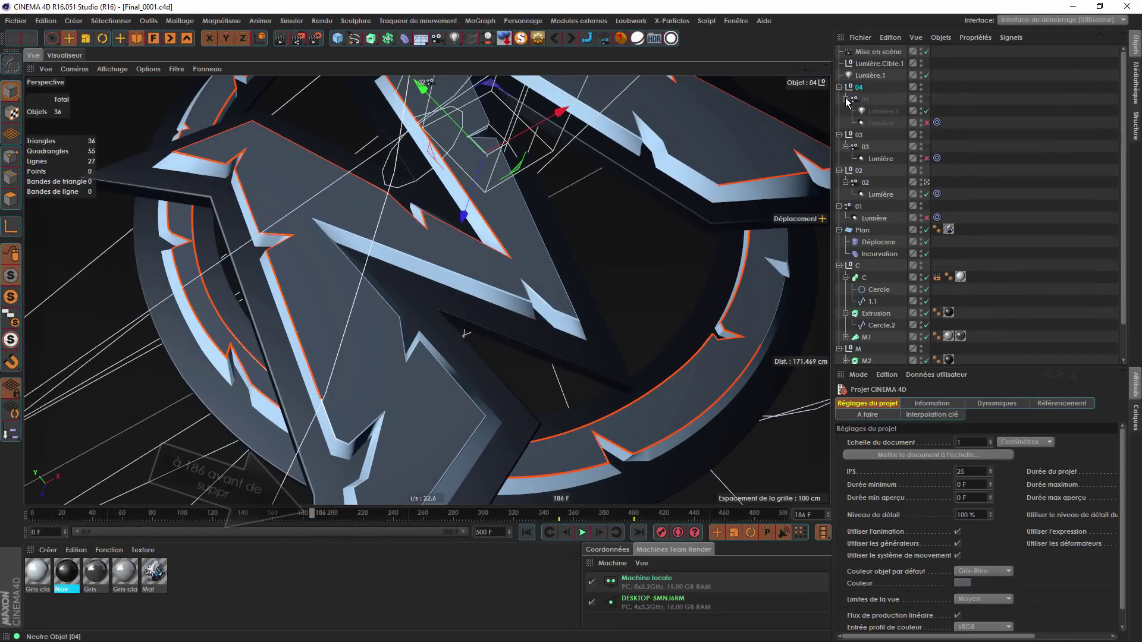
# Collapse the 04, 03 and 02 groups and the M sweep object in the hierarchy, leaving nothing selected.
pyautogui.click(840, 88)
pyautogui.click(840, 99)
pyautogui.click(839, 110)
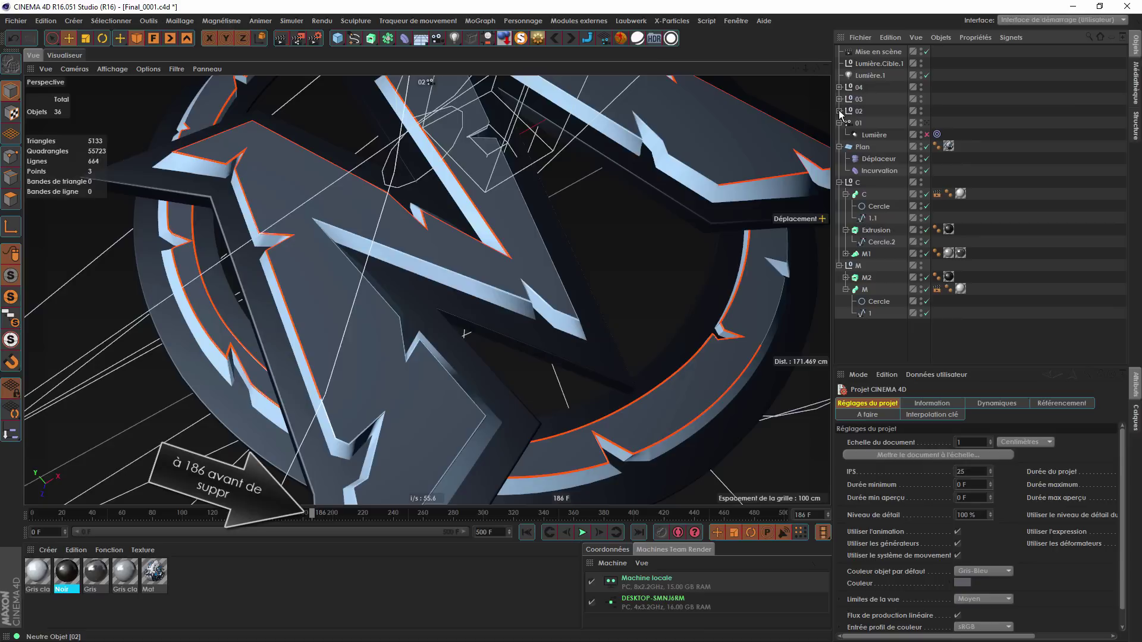
pyautogui.click(862, 290)
pyautogui.click(846, 290)
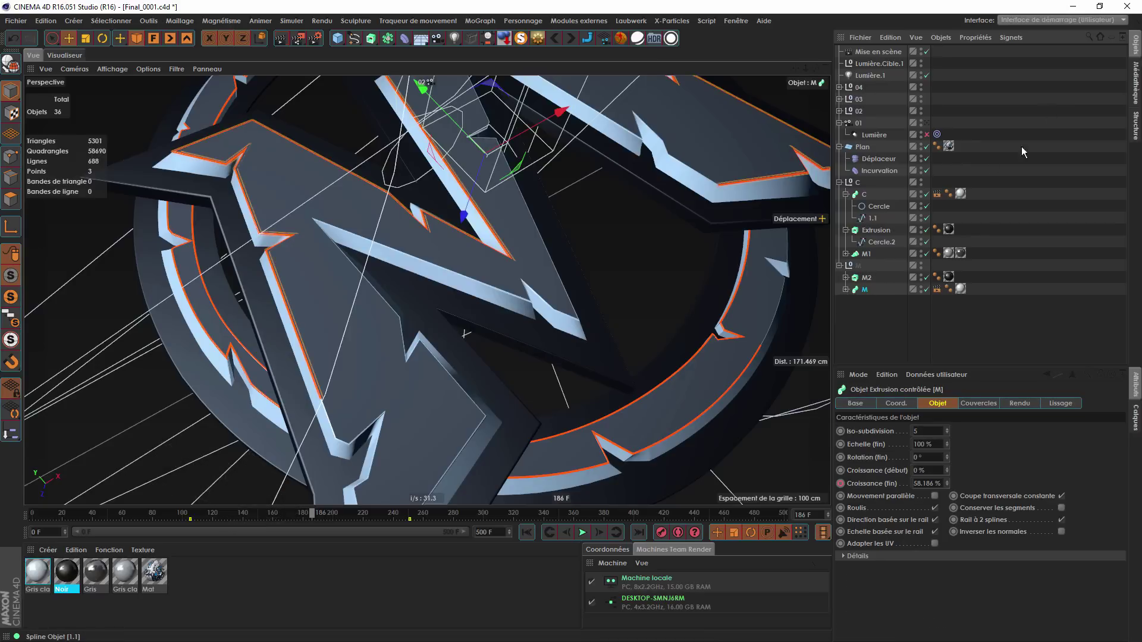
pyautogui.click(1040, 191)
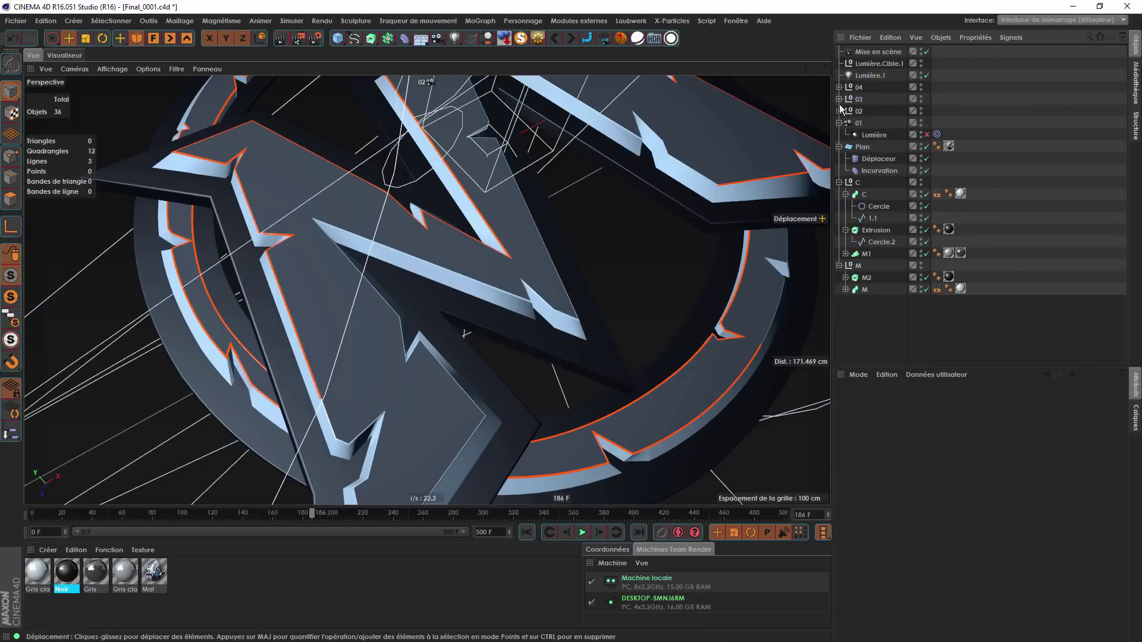
# Show the object filter list and use it to select all Extrusion contrôlée objects in the scene.
pyautogui.click(1110, 38)
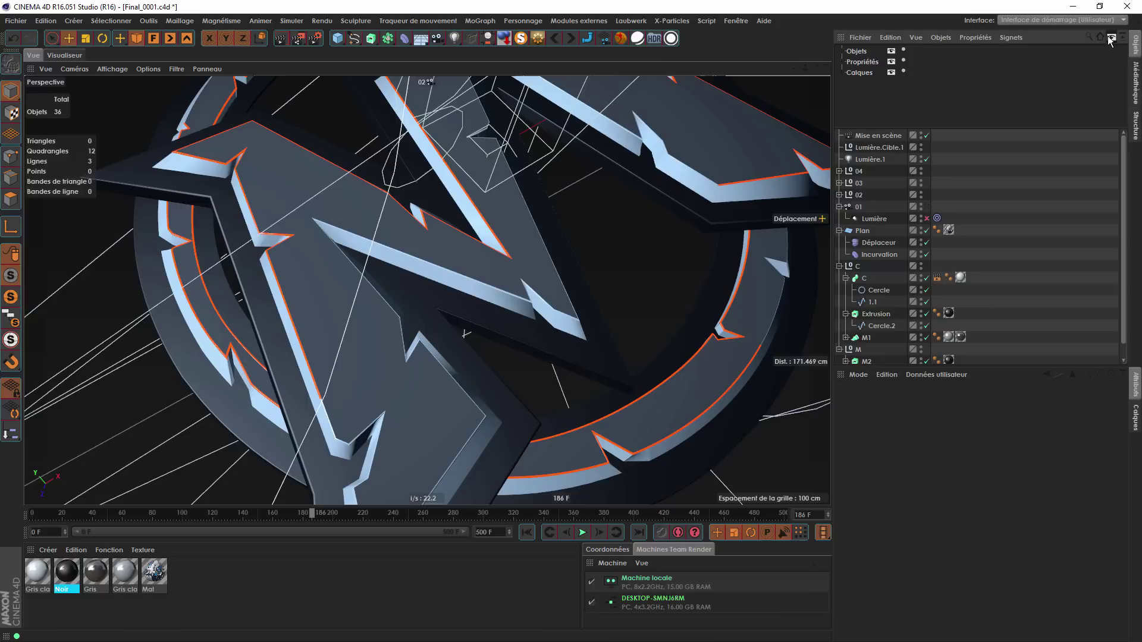
pyautogui.click(844, 52)
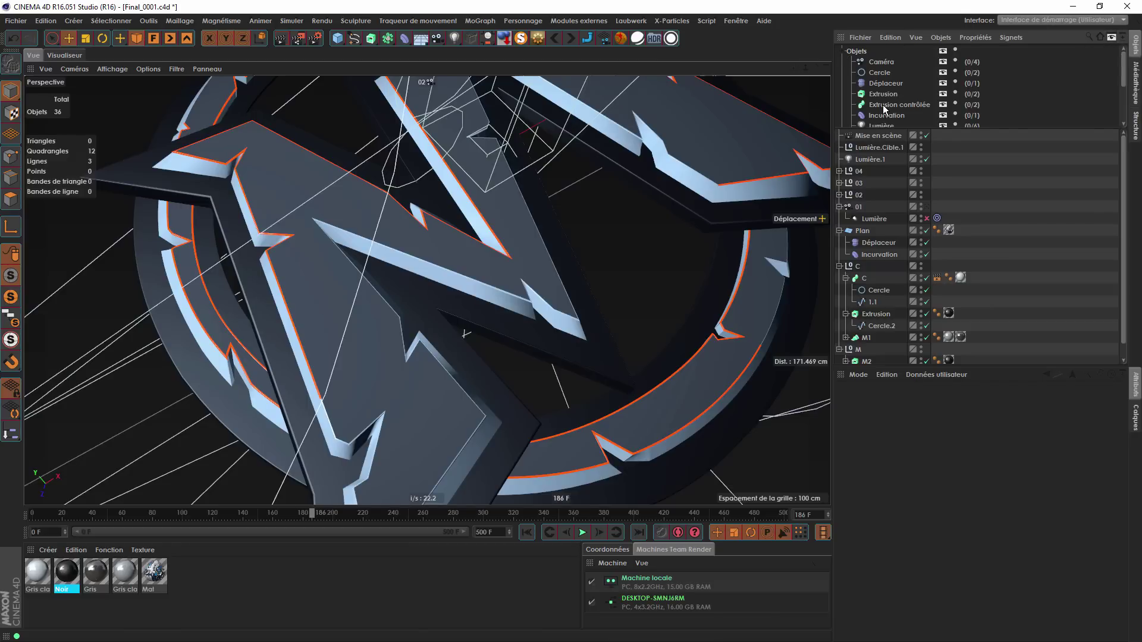
pyautogui.click(884, 105)
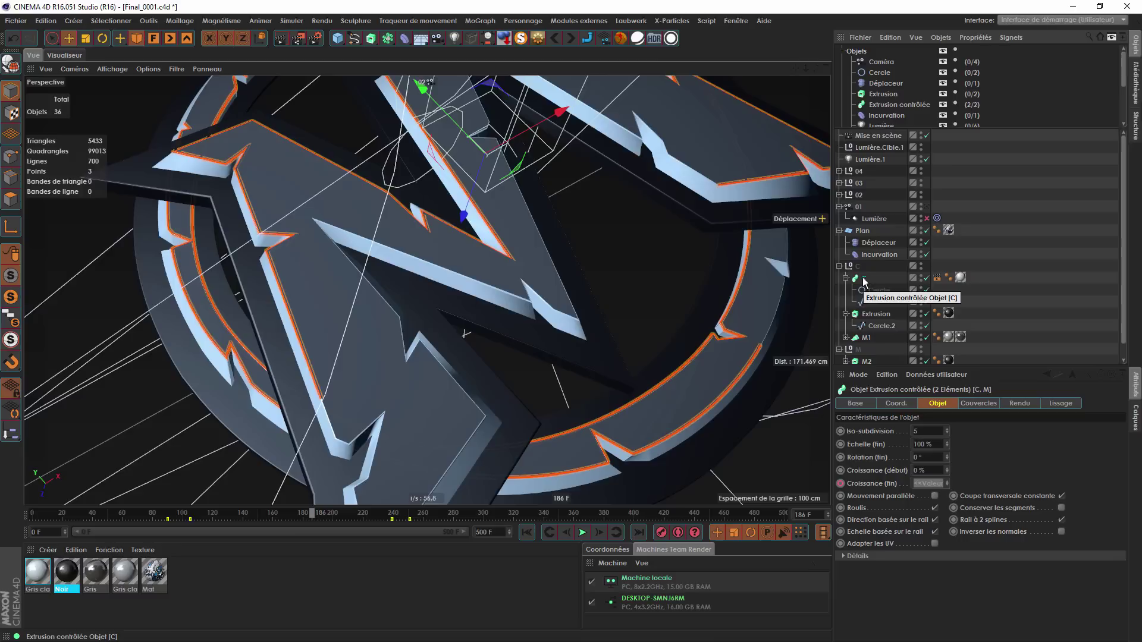
# Duplicate the C and M sweep objects to the top of the hierarchy and collapse the copies.
pyautogui.moveTo(842, 390); pyautogui.dragTo(854, 131)
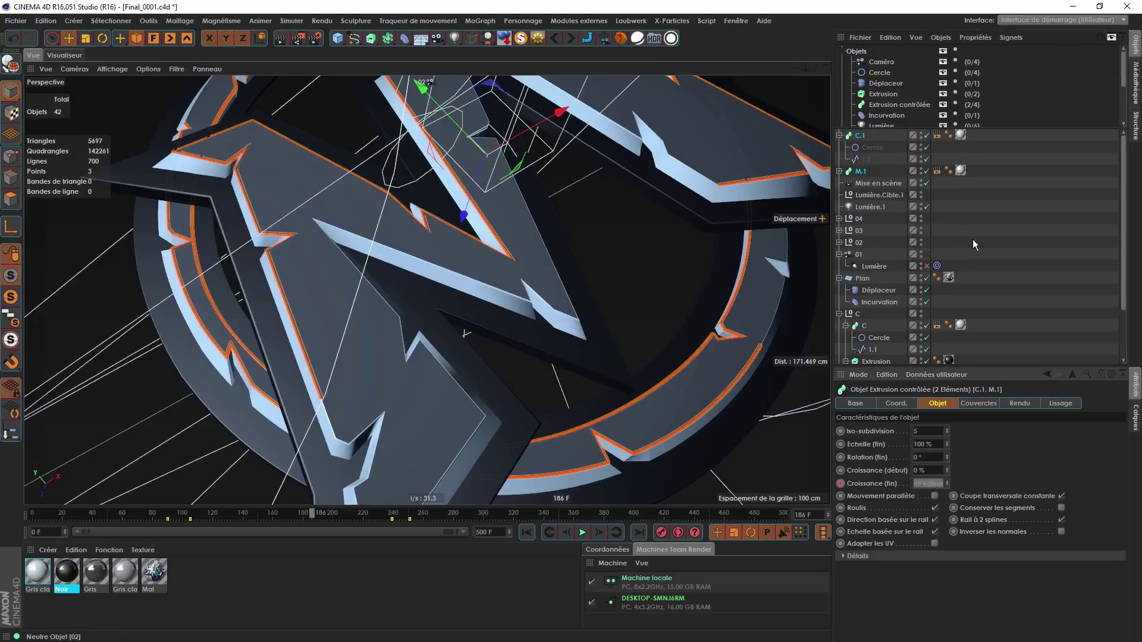
pyautogui.scroll(-3, 973, 239)
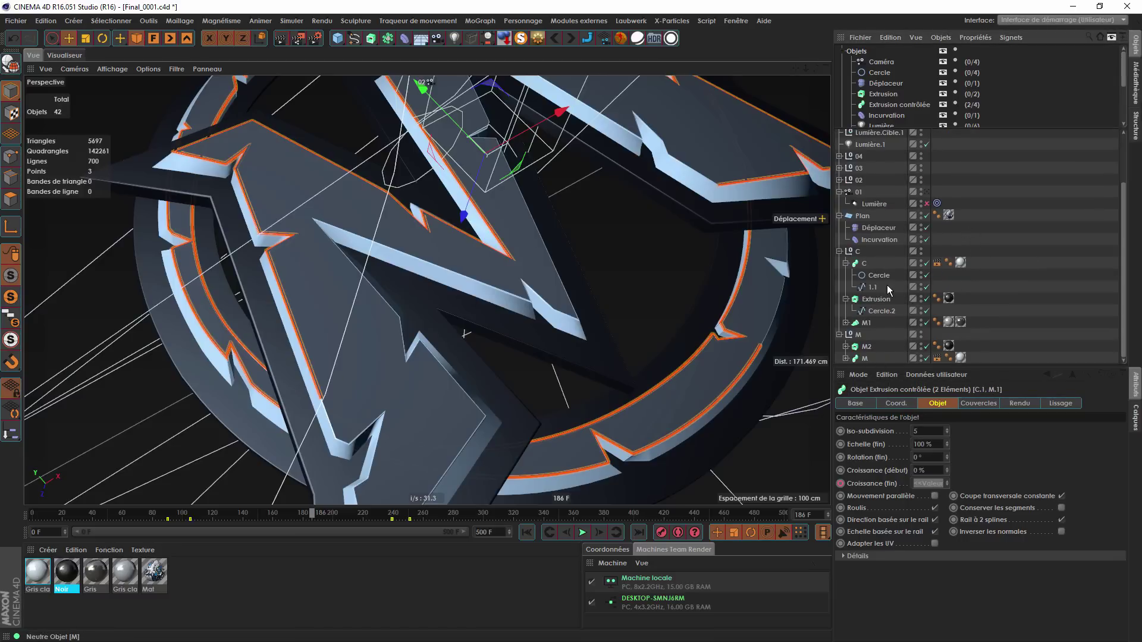
pyautogui.scroll(3, 887, 303)
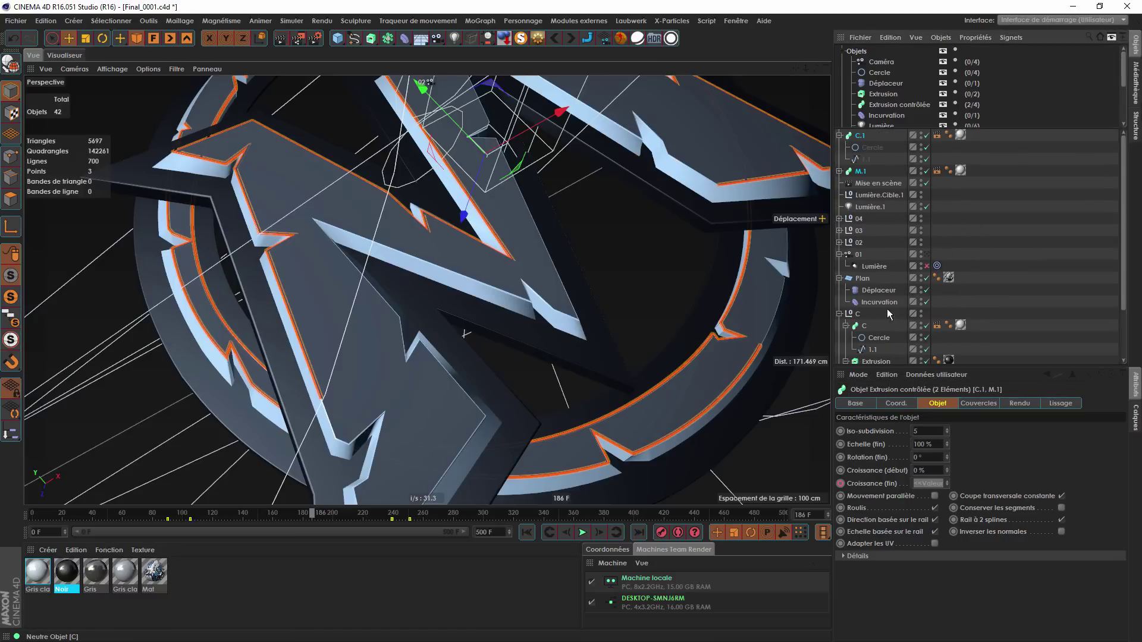
pyautogui.click(840, 136)
# Delete every object in the scene except the duplicated C.1 and M.1 sweeps and their sub-objects.
pyautogui.click(903, 37)
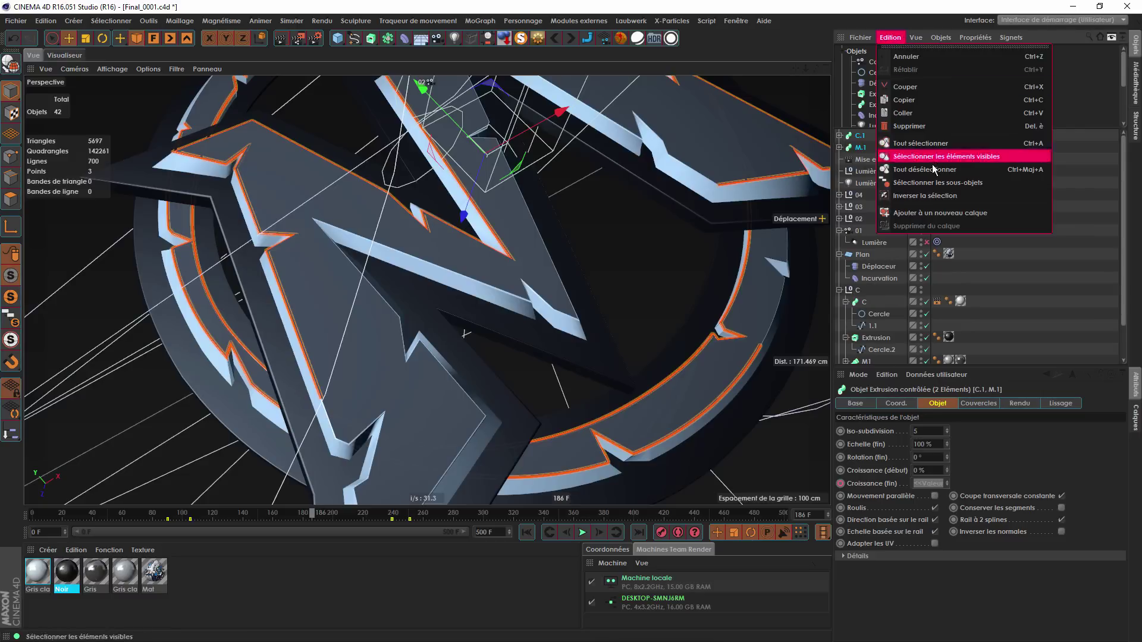
pyautogui.click(964, 178)
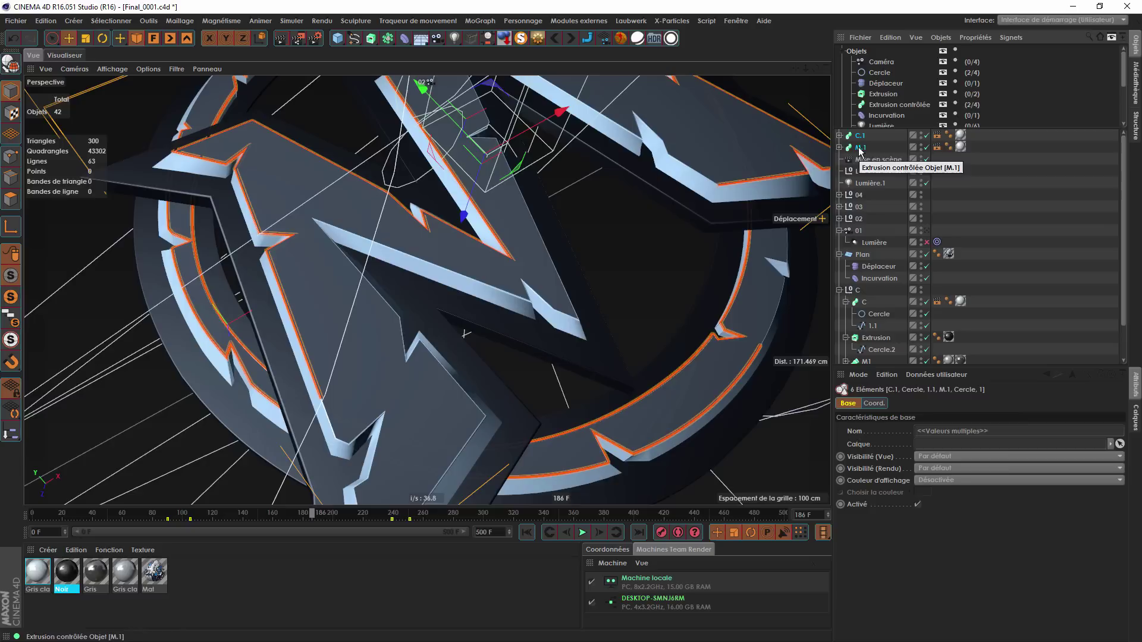
pyautogui.click(914, 41)
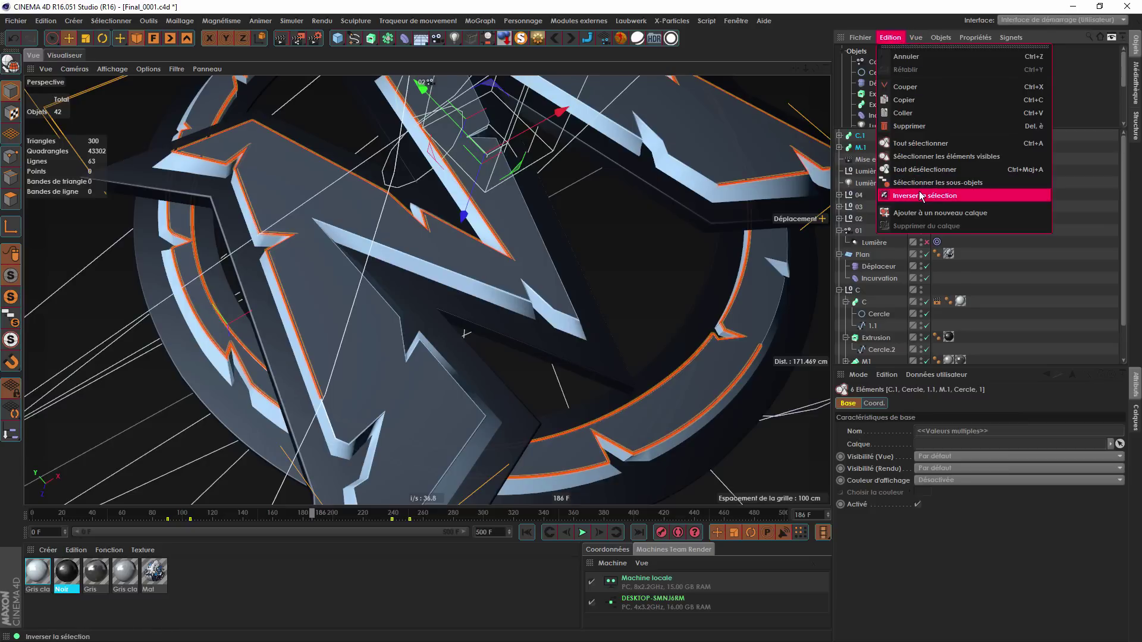
pyautogui.click(901, 194)
pyautogui.click(891, 37)
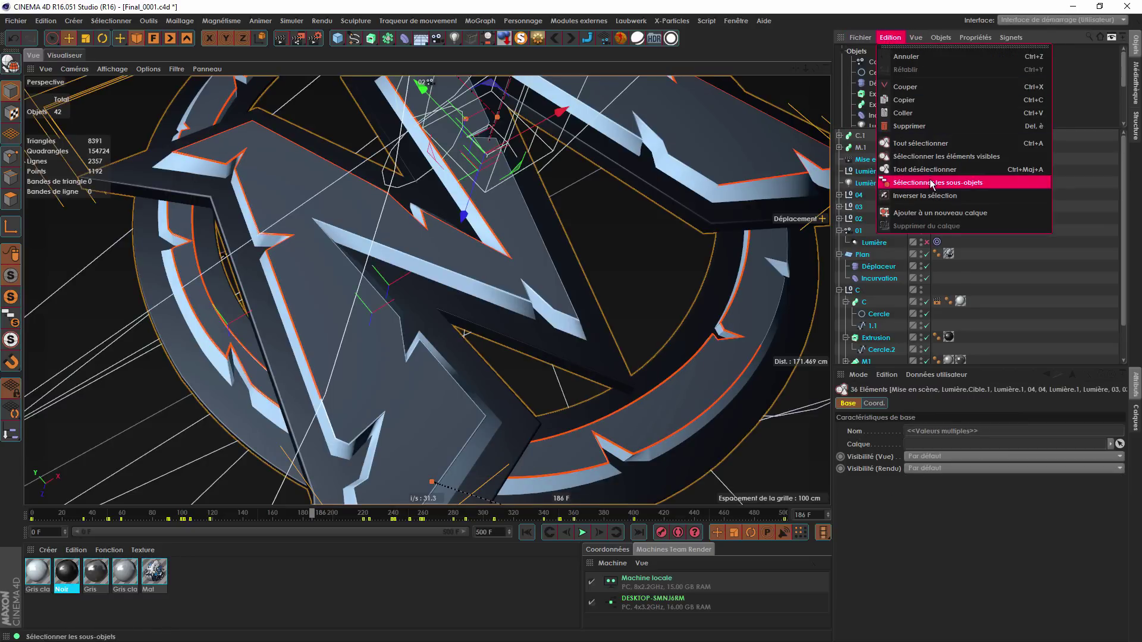
pyautogui.click(916, 127)
# Hide the object filter list and move the animation to frame 217 to inspect the remaining logo outlines.
pyautogui.scroll(9, 389, 295)
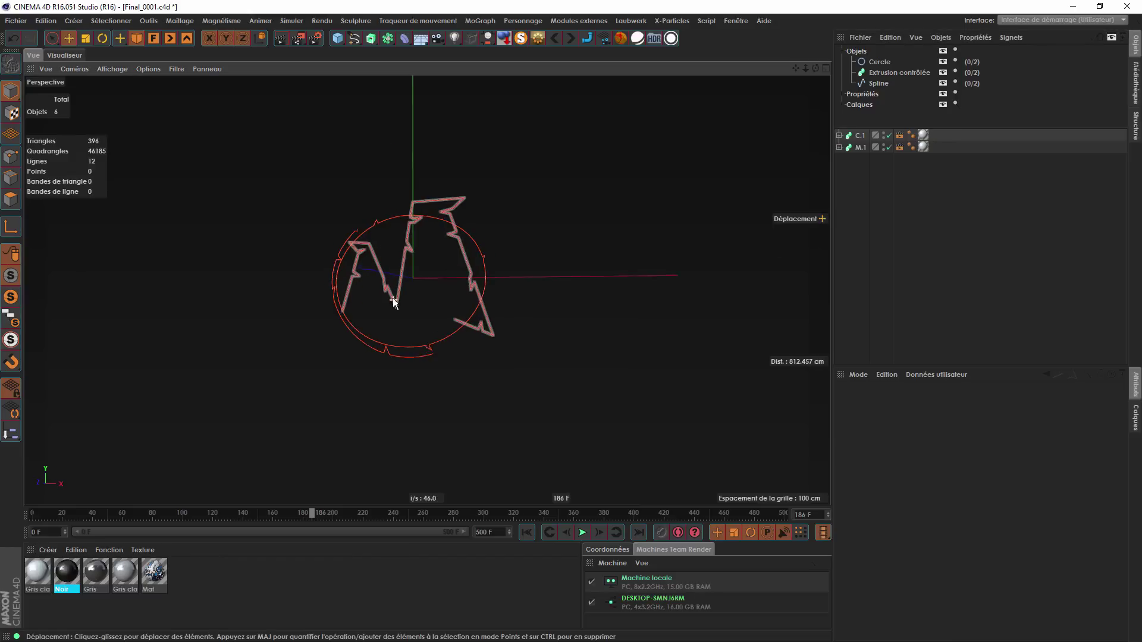
pyautogui.scroll(2, 404, 295)
pyautogui.click(1113, 39)
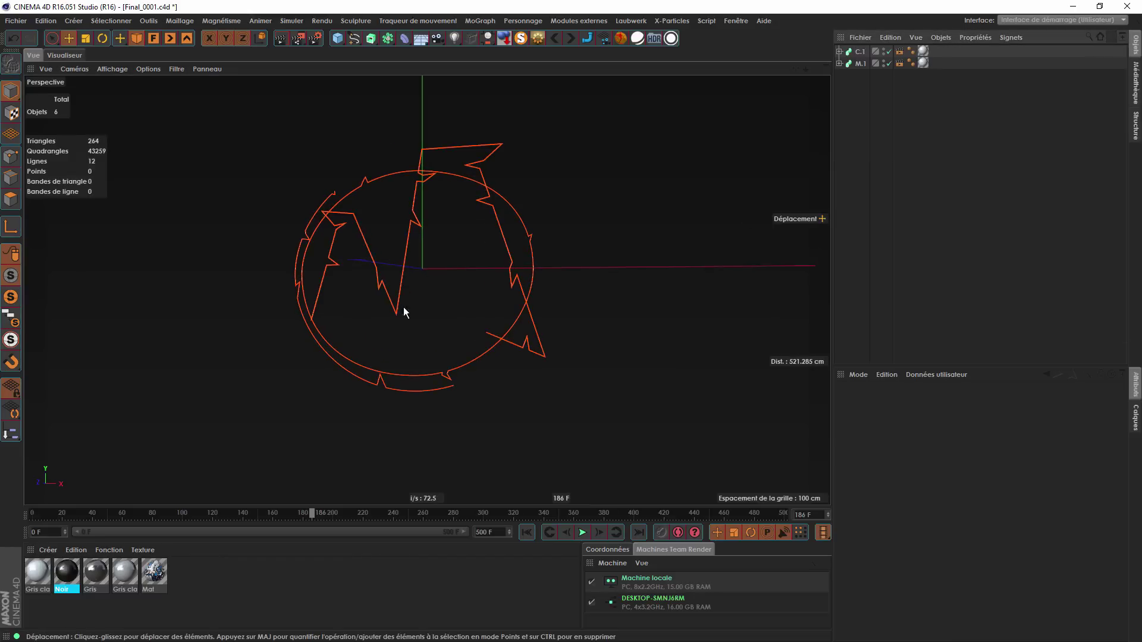
pyautogui.scroll(3, 403, 312)
pyautogui.moveTo(816, 69)
pyautogui.mouseDown()
pyautogui.moveTo(856, 45)
pyautogui.moveTo(988, 54)
pyautogui.moveTo(803, 65)
pyautogui.mouseUp()
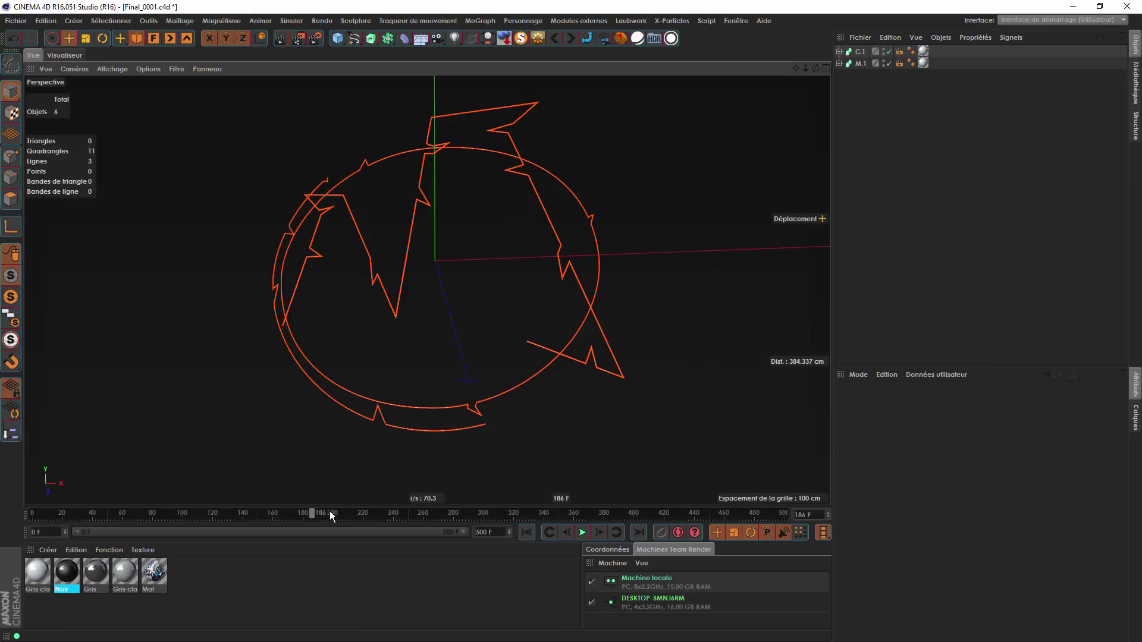
pyautogui.moveTo(330, 512); pyautogui.dragTo(358, 513)
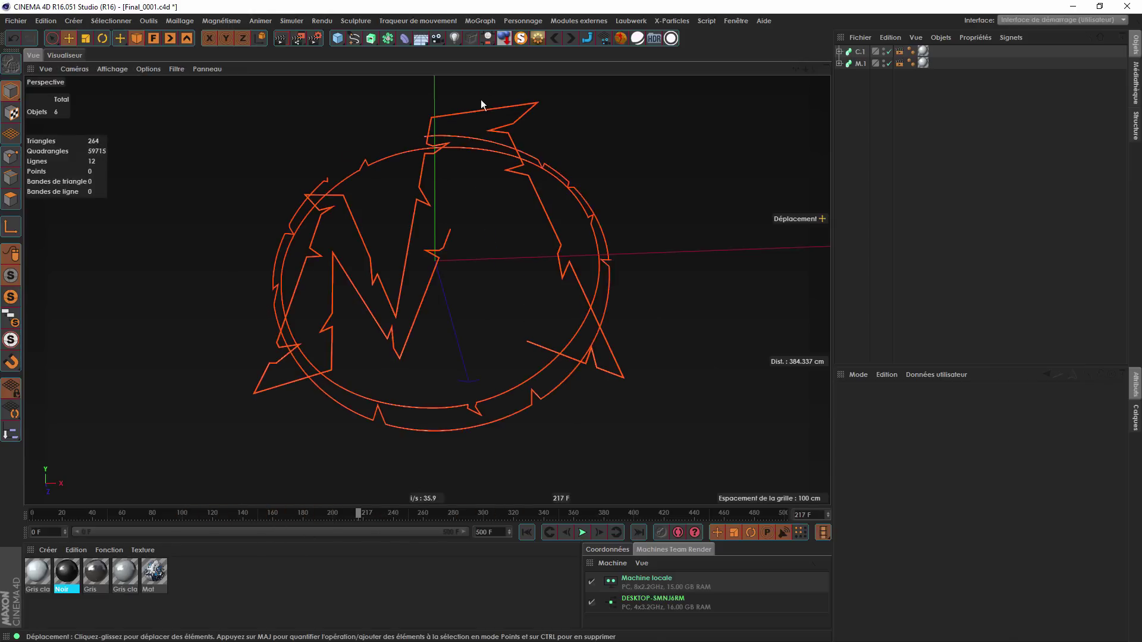
# Add a light to the scene and discard the unneeded null object.
pyautogui.moveTo(336, 37); pyautogui.dragTo(381, 54)
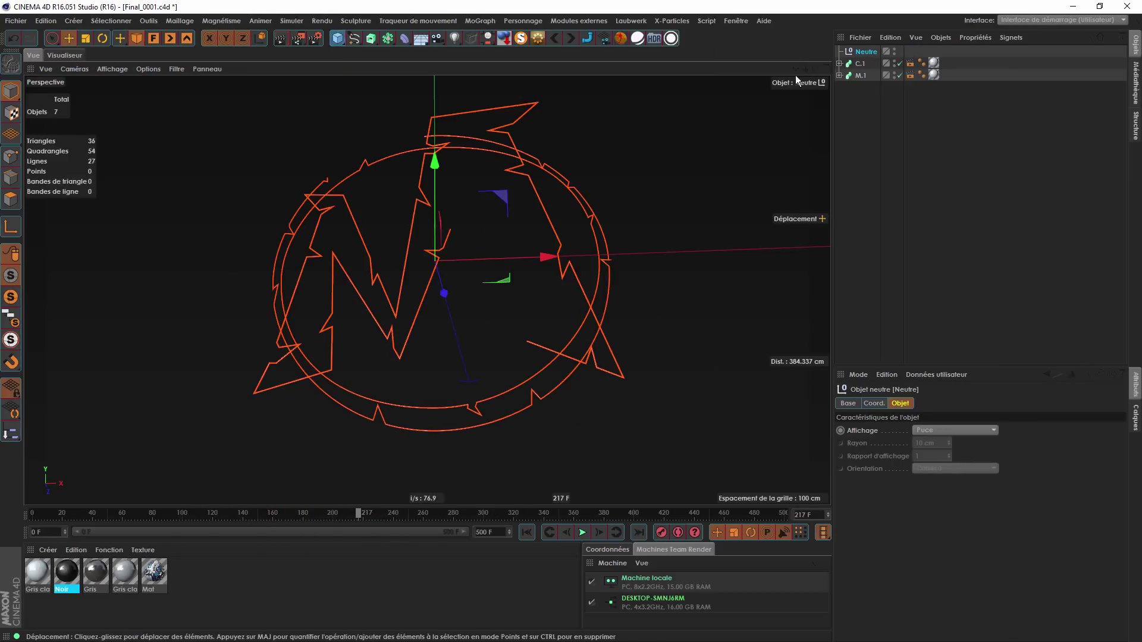
pyautogui.doubleClick(867, 52)
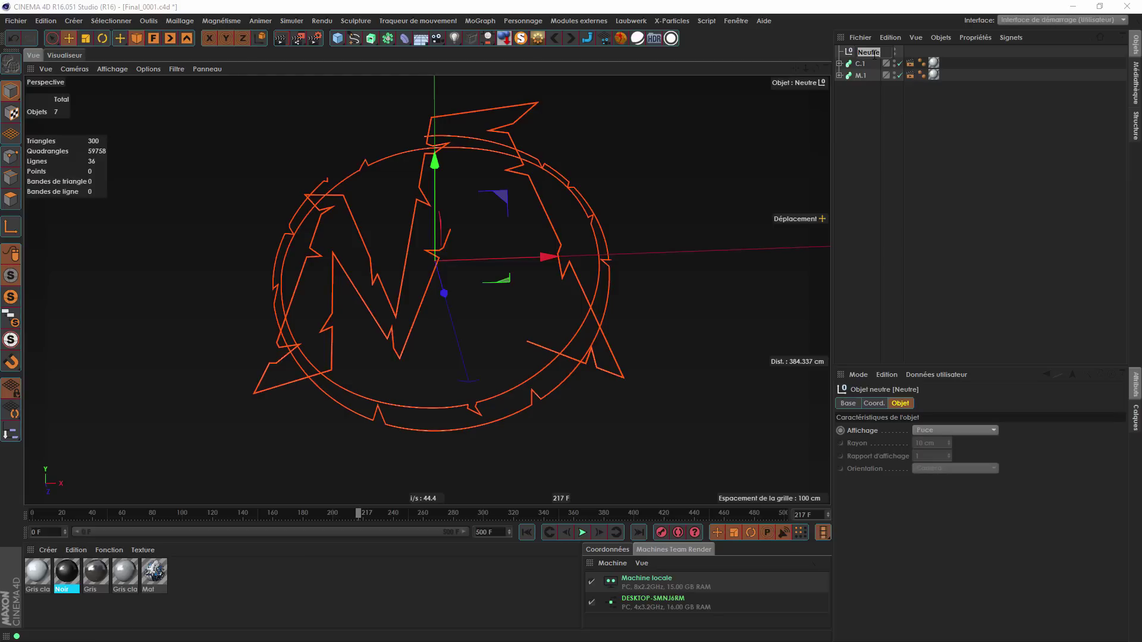
pyautogui.click(455, 39)
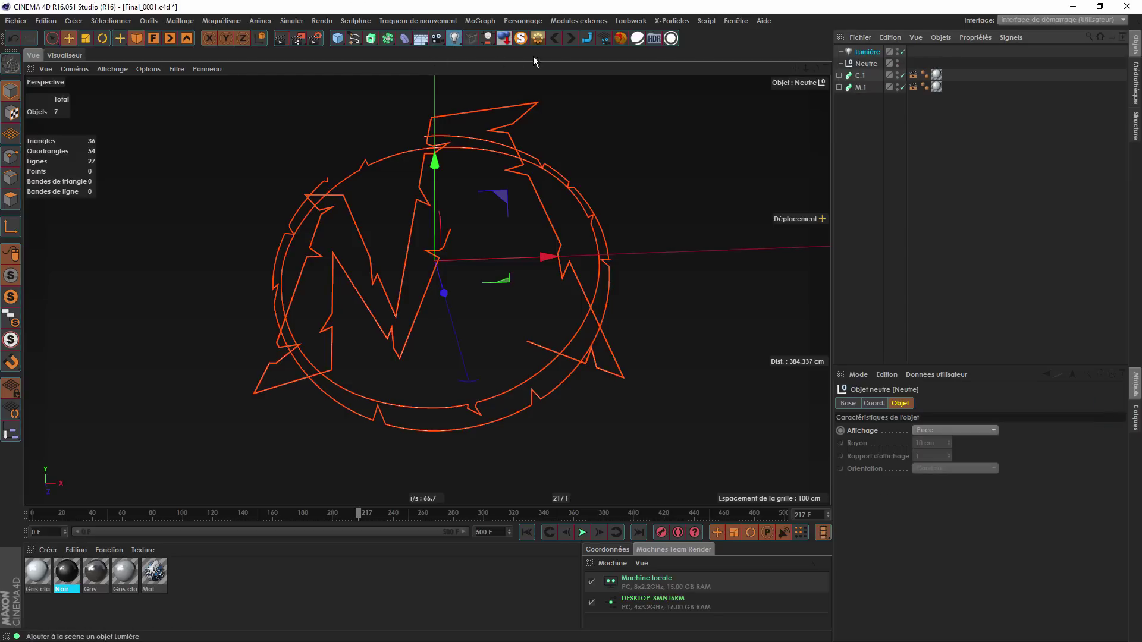
pyautogui.click(863, 65)
pyautogui.click(890, 37)
pyautogui.click(904, 125)
# Rename the new light as Emitter and select it.
pyautogui.doubleClick(868, 52)
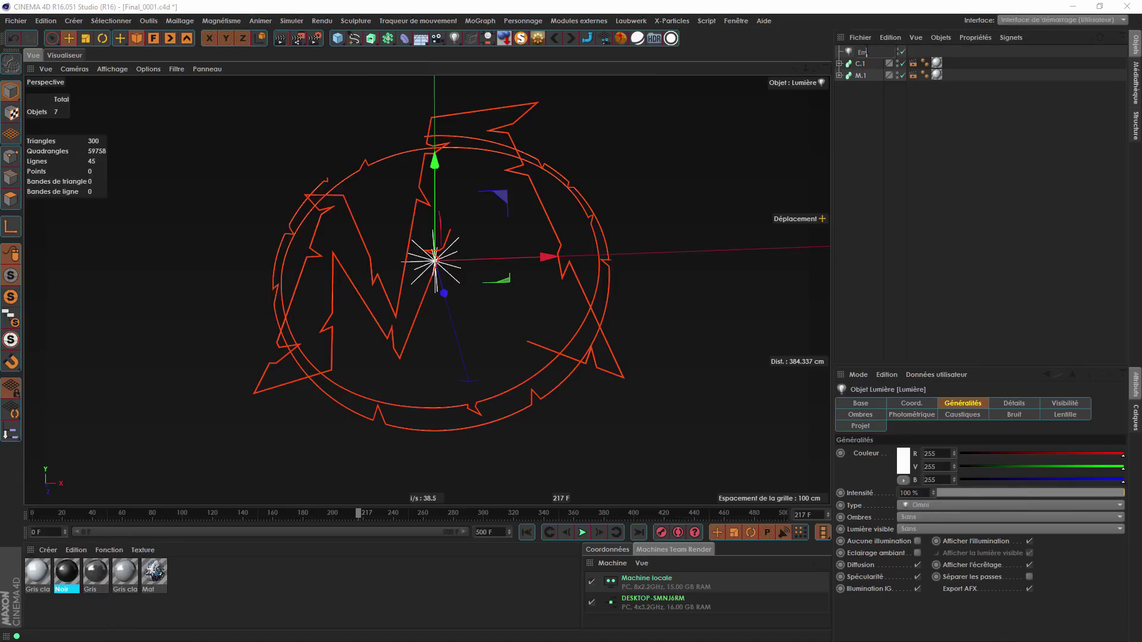
pyautogui.write('Emitter')
pyautogui.press('Return')
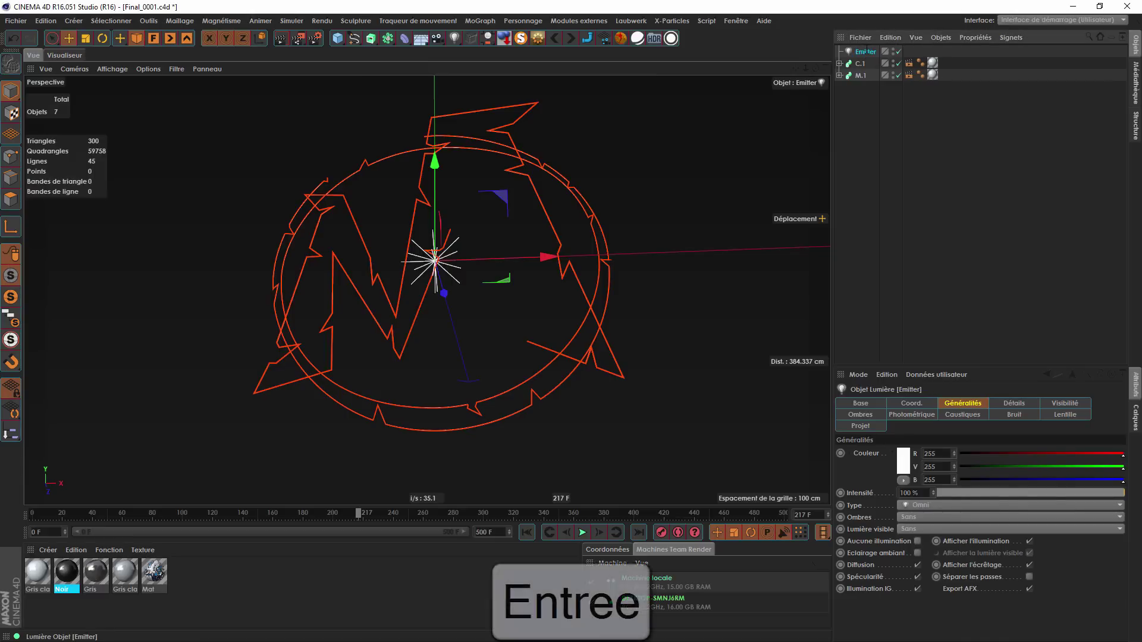
pyautogui.click(865, 124)
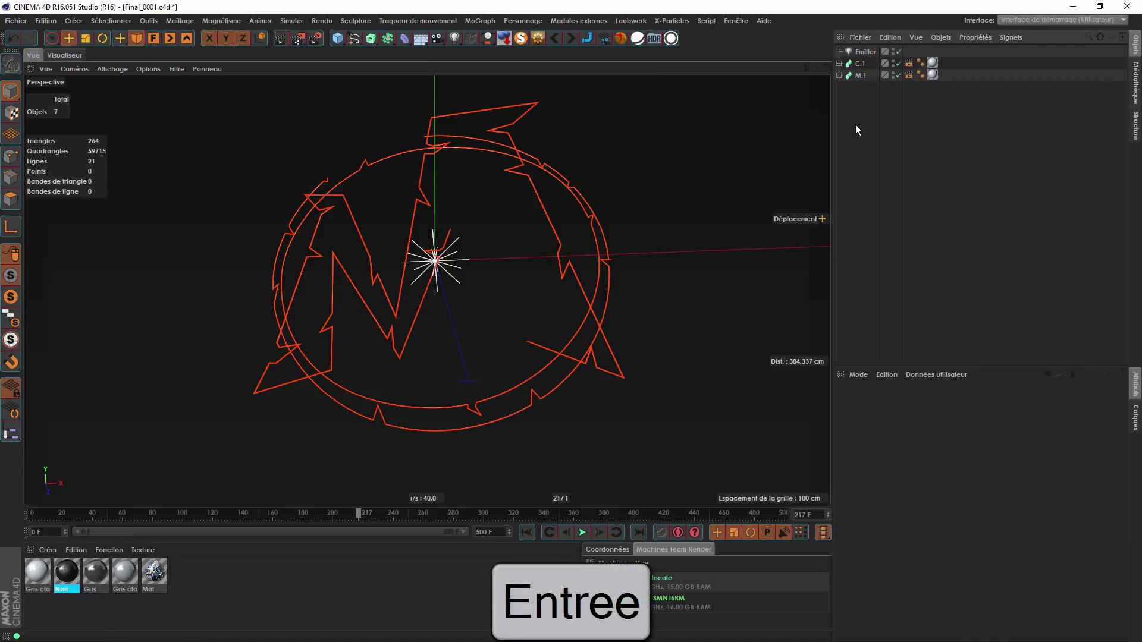
pyautogui.click(849, 53)
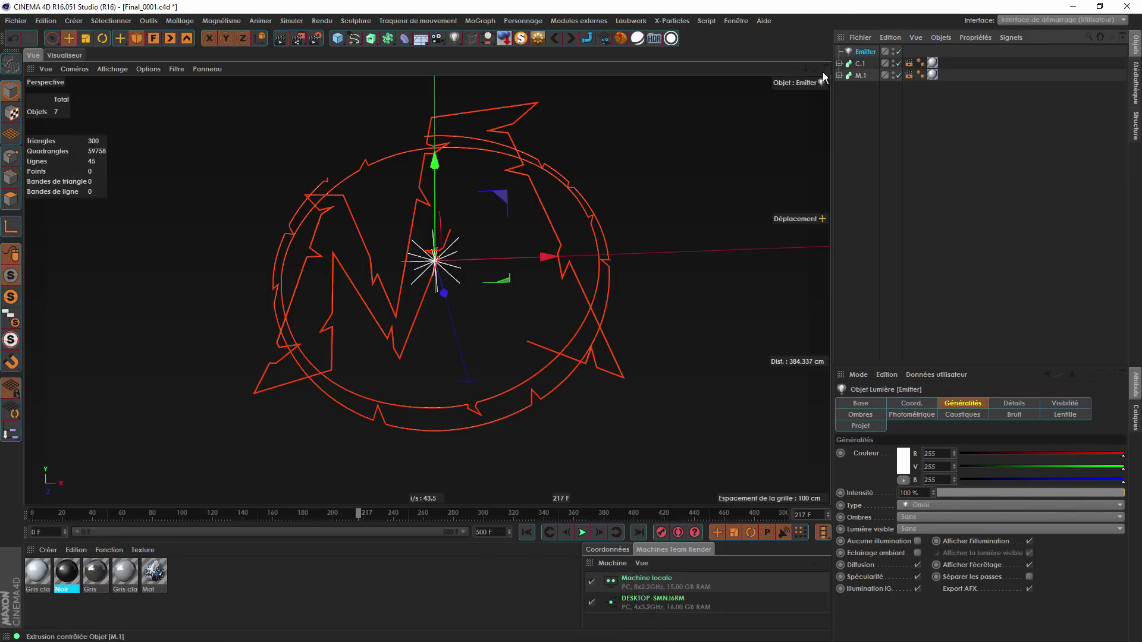
# Move the animation to frame 290 and save the reduced scene as a new file named line.
pyautogui.moveTo(815, 69); pyautogui.dragTo(845, 82)
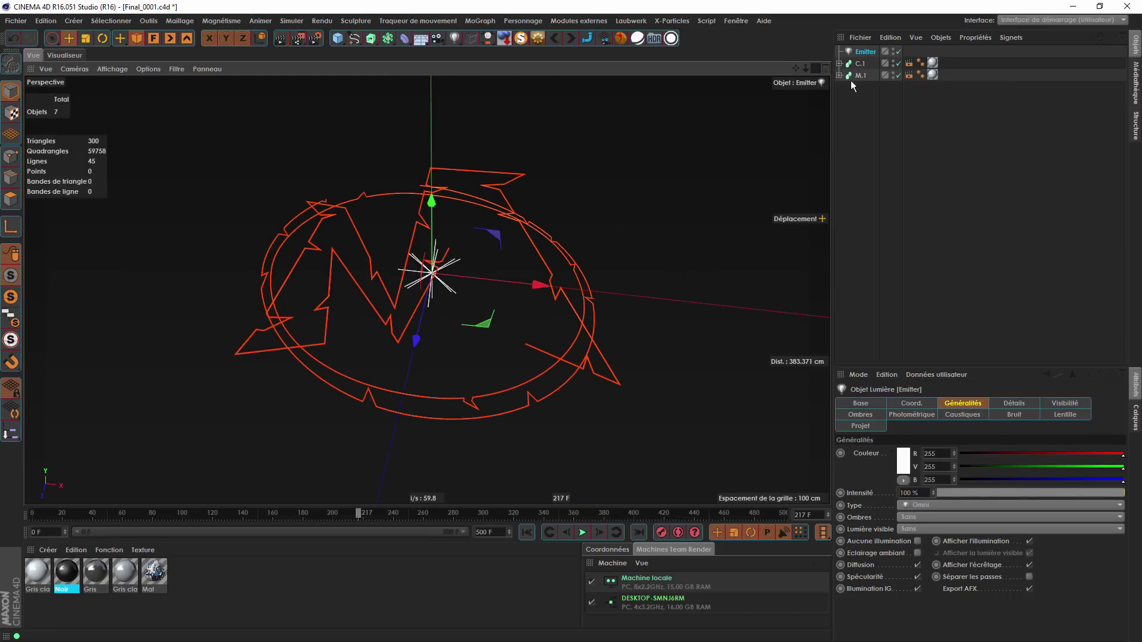
pyautogui.moveTo(379, 512); pyautogui.dragTo(228, 513)
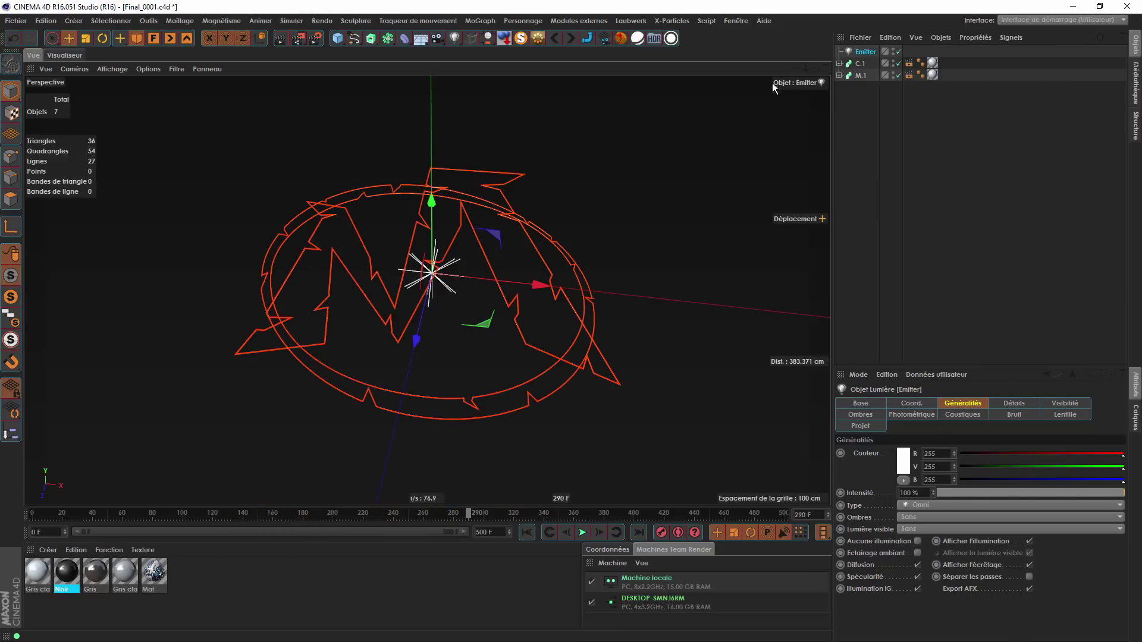
pyautogui.click(16, 21)
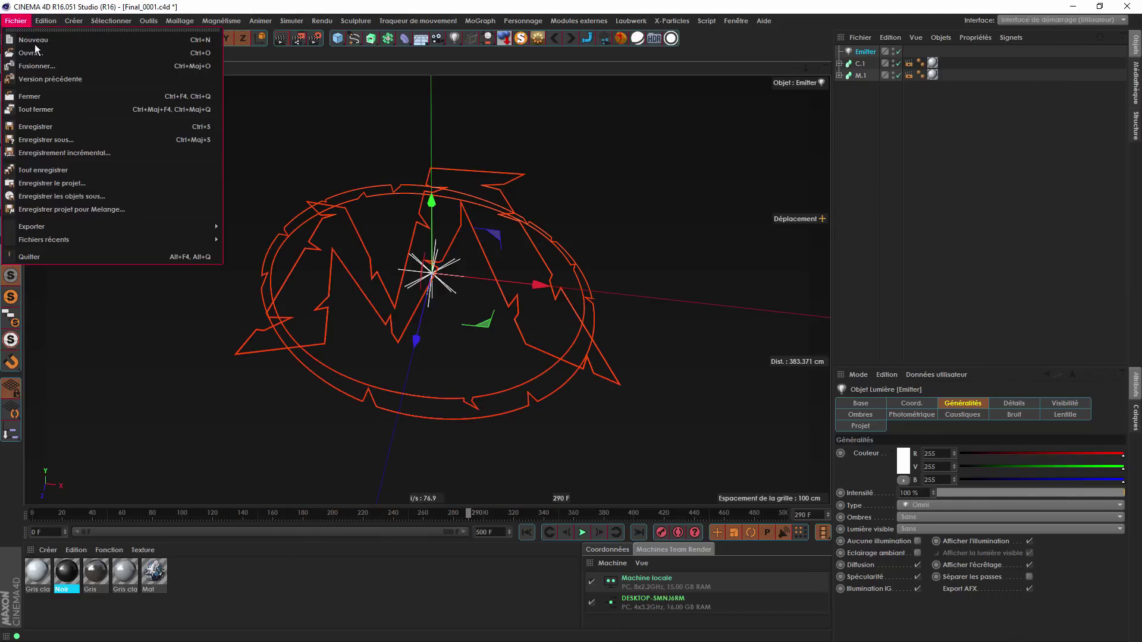
pyautogui.click(94, 141)
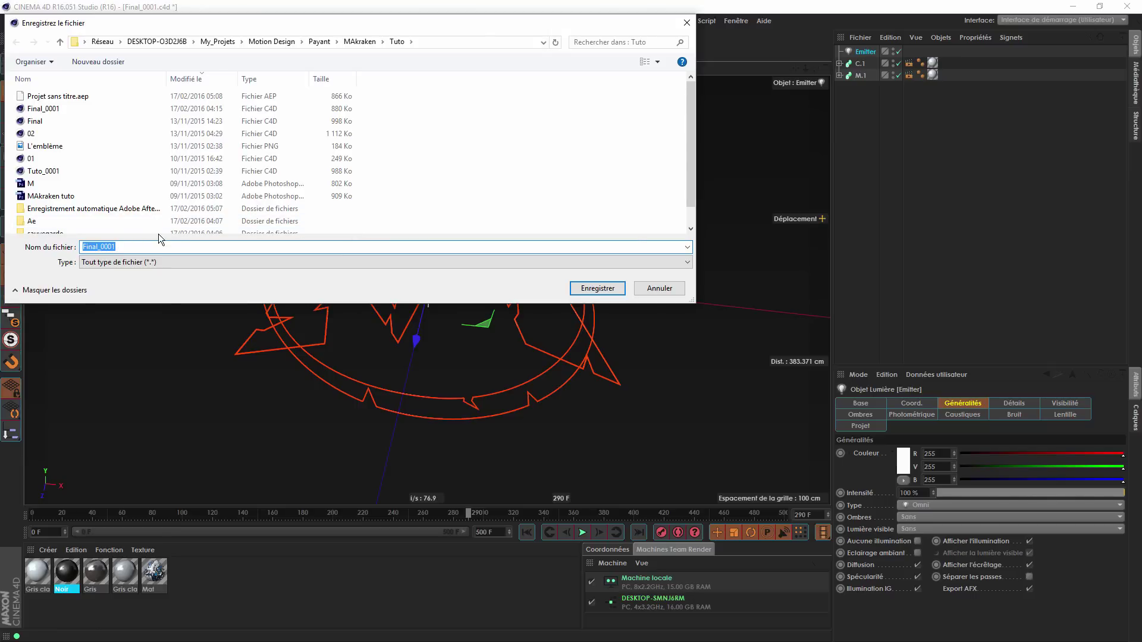
pyautogui.write('line')
pyautogui.press('Return')
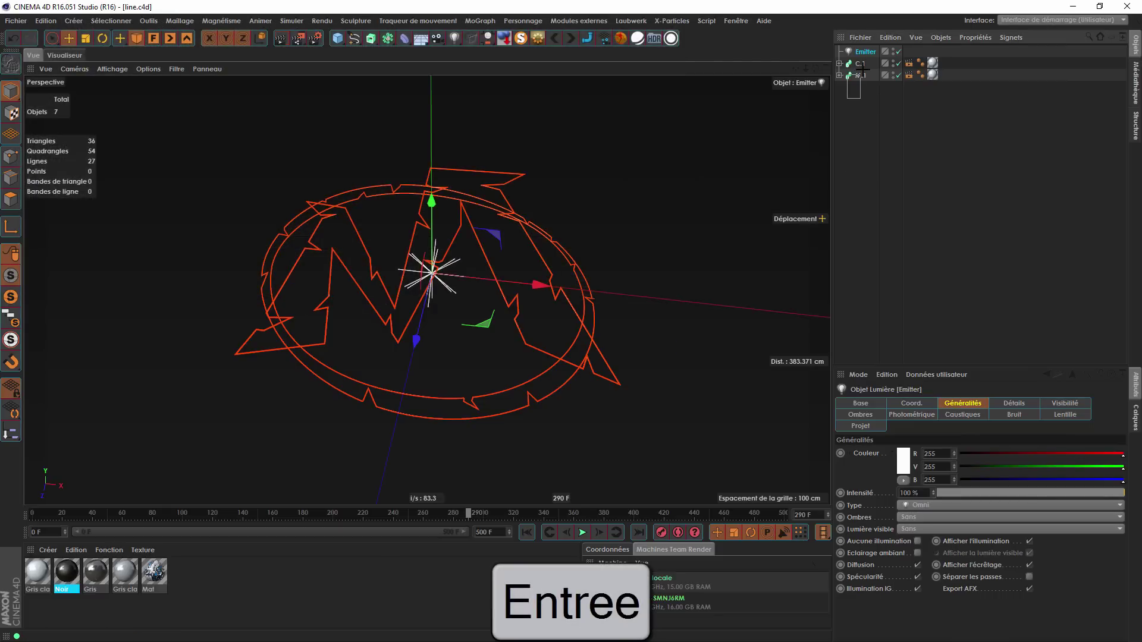
# Copy the C.1 and M.1 sweeps from the scene and reopen the recent project Final_0001.c4d.
pyautogui.moveTo(862, 69); pyautogui.dragTo(865, 63)
pyautogui.click(886, 40)
pyautogui.click(899, 99)
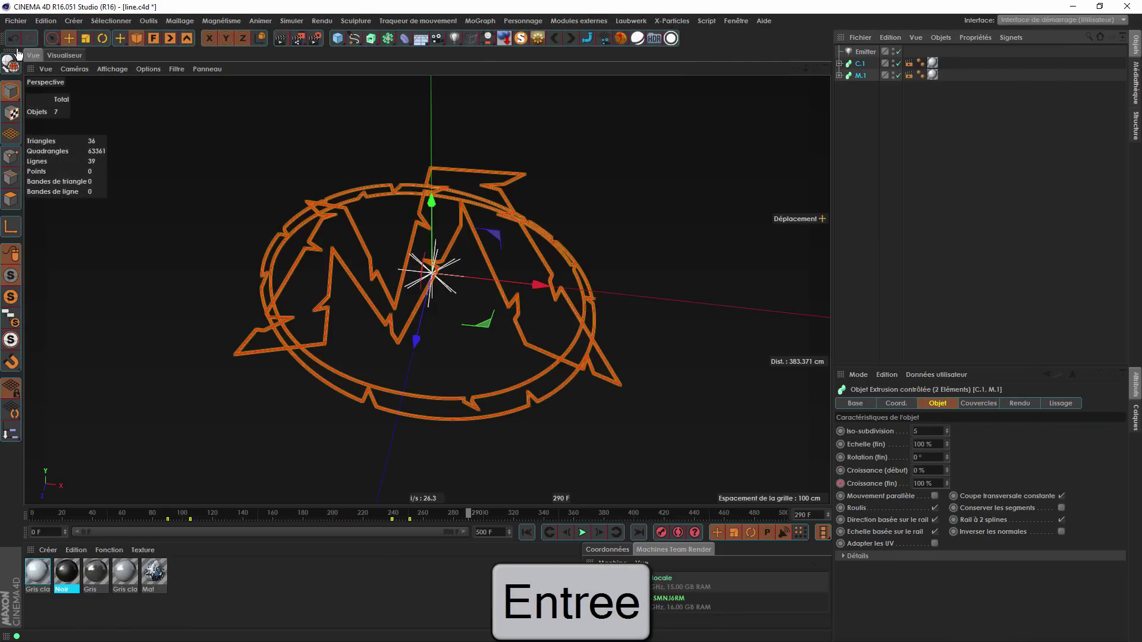
pyautogui.click(16, 21)
pyautogui.moveTo(131, 239)
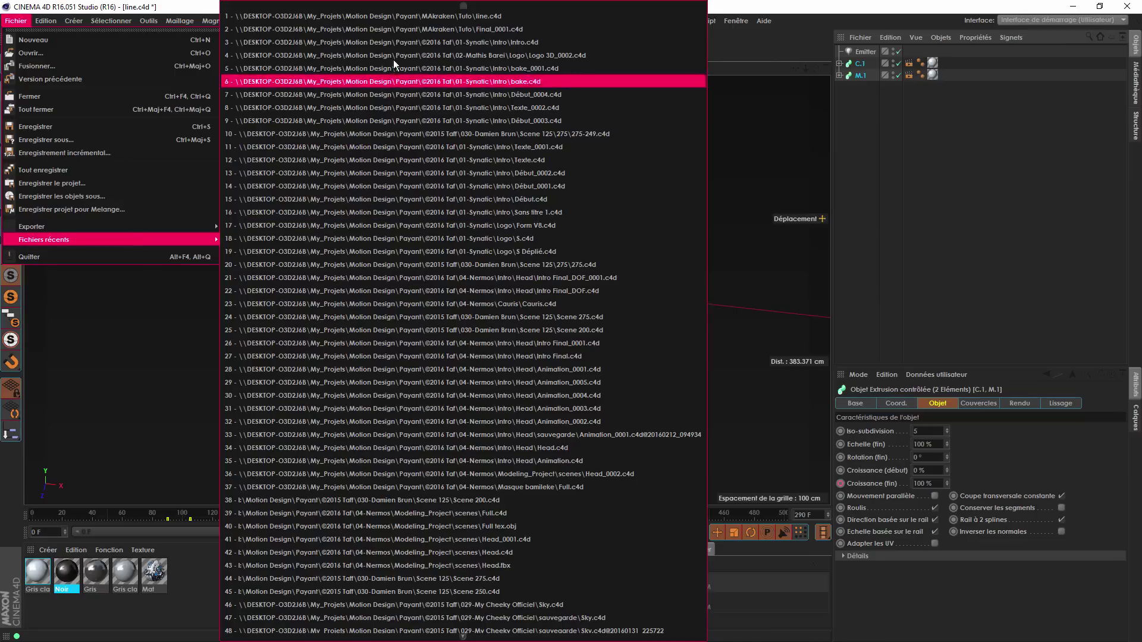
pyautogui.click(397, 29)
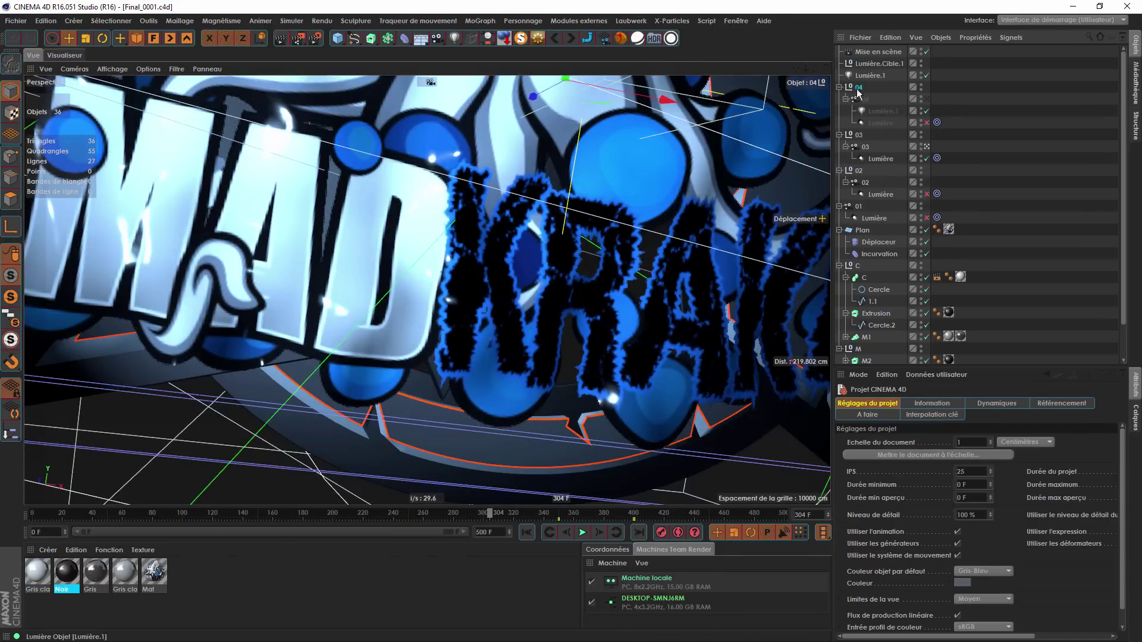
# Collapse the 04 null, paste the copied M.1 and C.1 sweeps into Final_0001, and close that project.
pyautogui.click(840, 87)
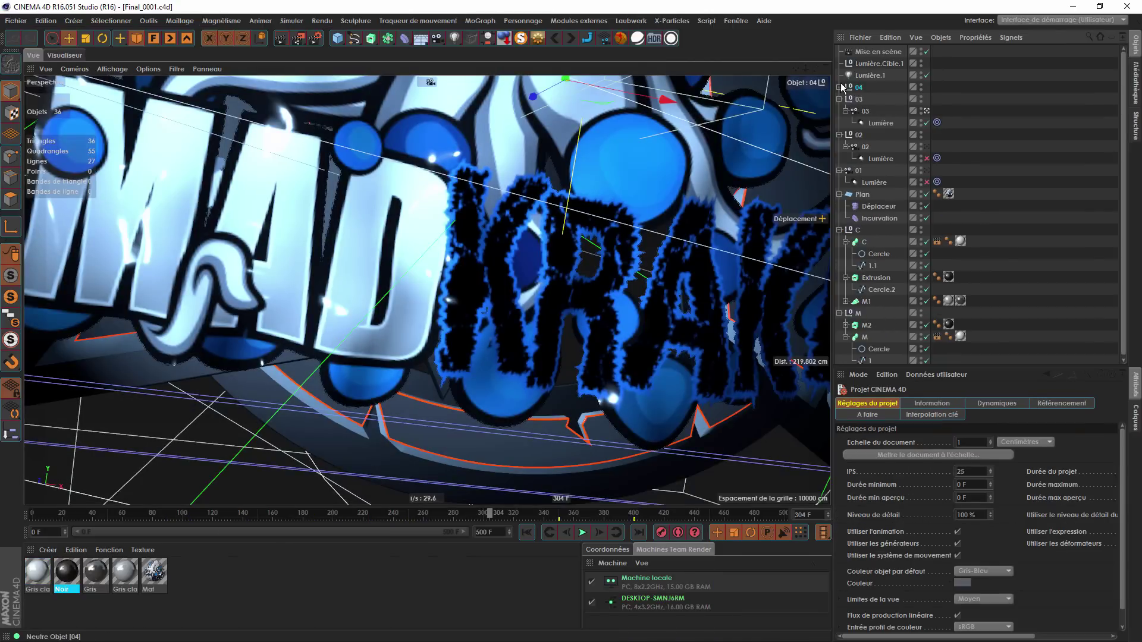
pyautogui.click(891, 37)
pyautogui.click(907, 113)
pyautogui.scroll(-5, 531, 324)
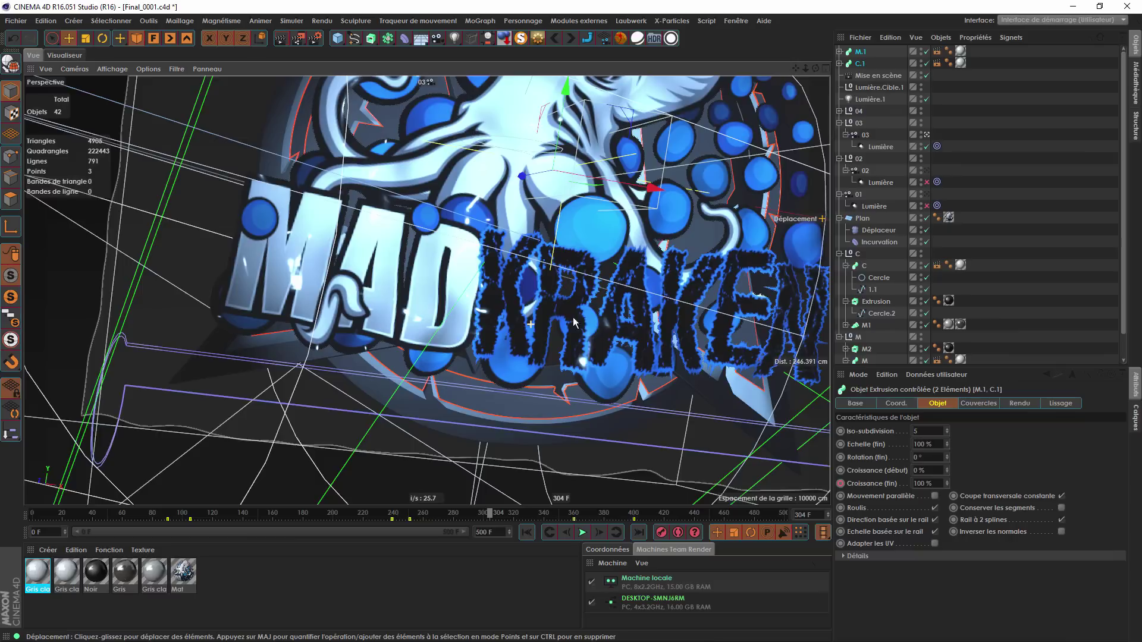
pyautogui.moveTo(816, 68); pyautogui.dragTo(773, 35)
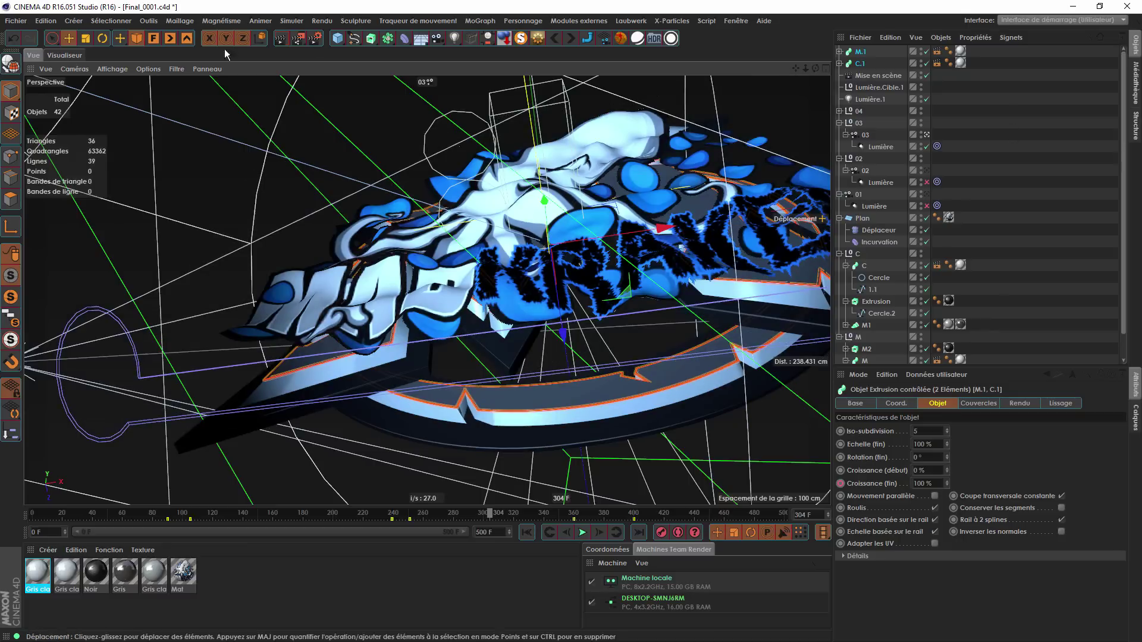
pyautogui.click(19, 21)
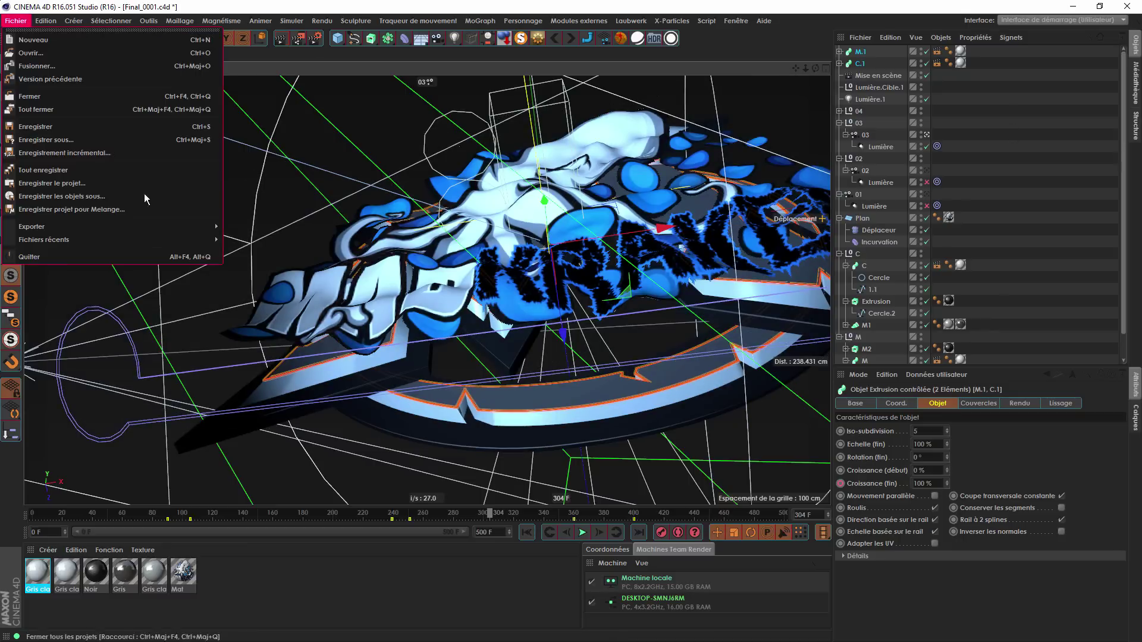
pyautogui.click(113, 97)
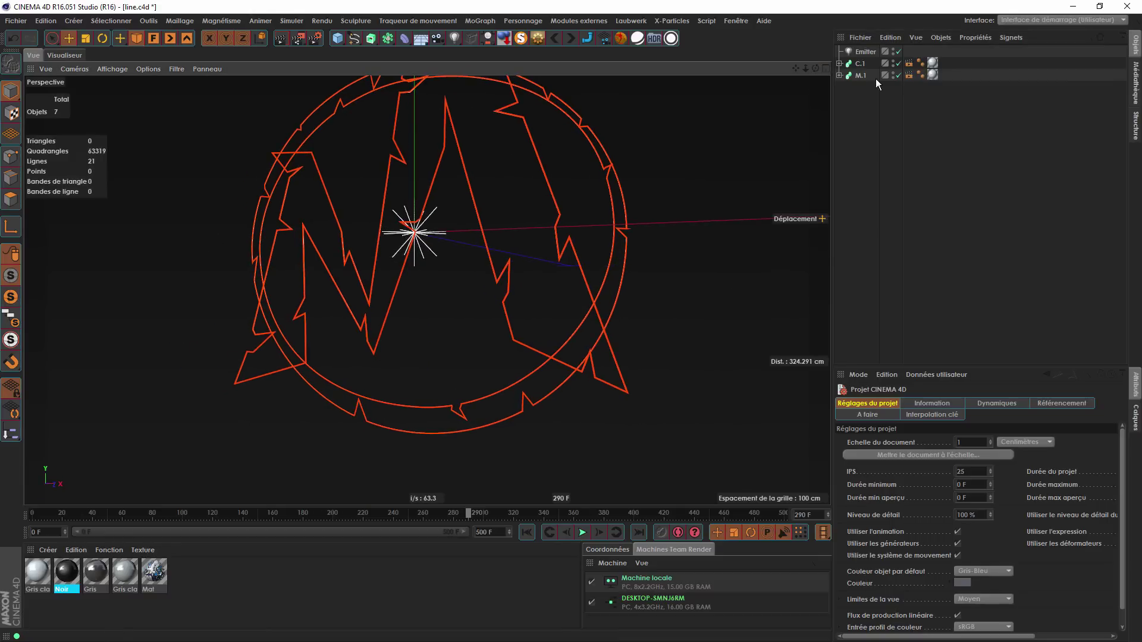
# Add an XPresso tag to the Emitter light and place its editor window over the viewport.
pyautogui.rightClick(865, 52)
pyautogui.moveTo(891, 67)
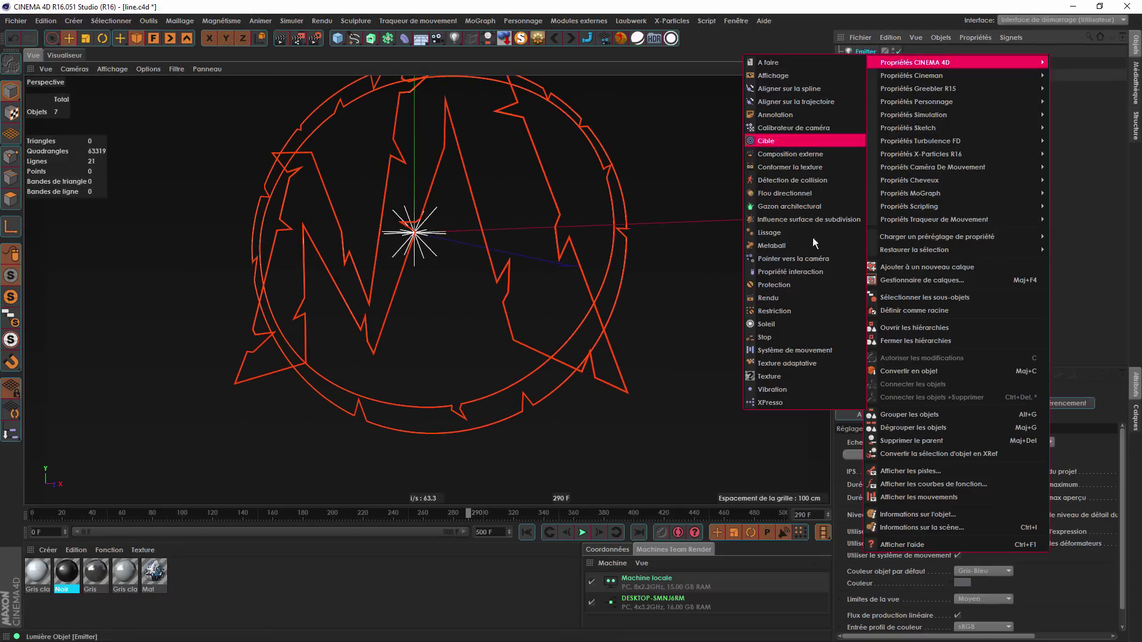
pyautogui.click(794, 402)
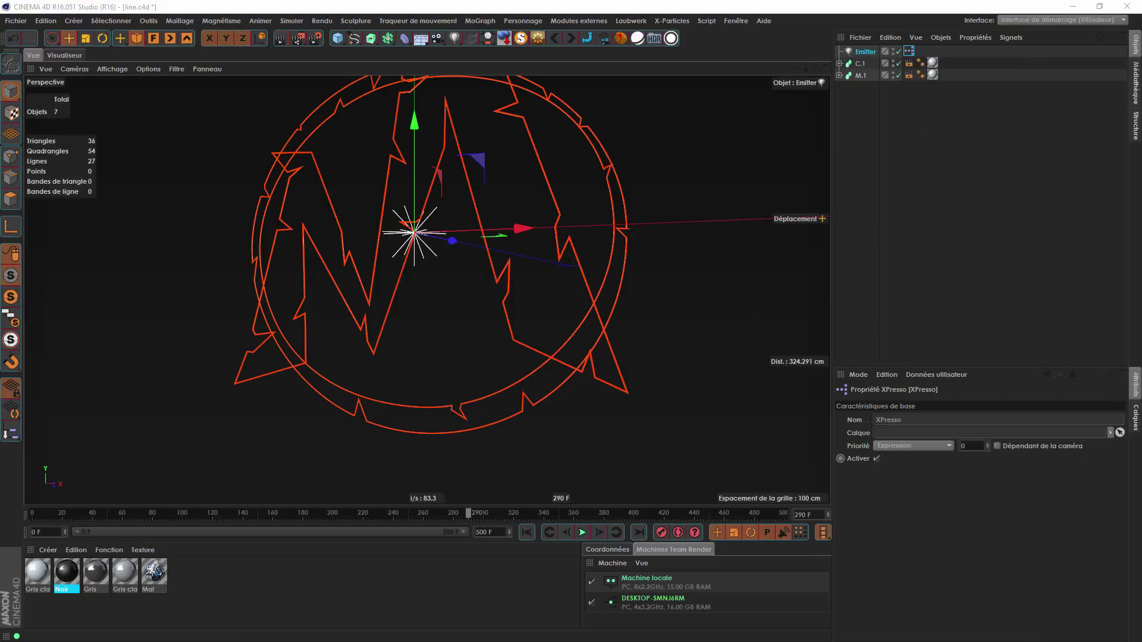
pyautogui.moveTo(0, 256); pyautogui.dragTo(306, 152)
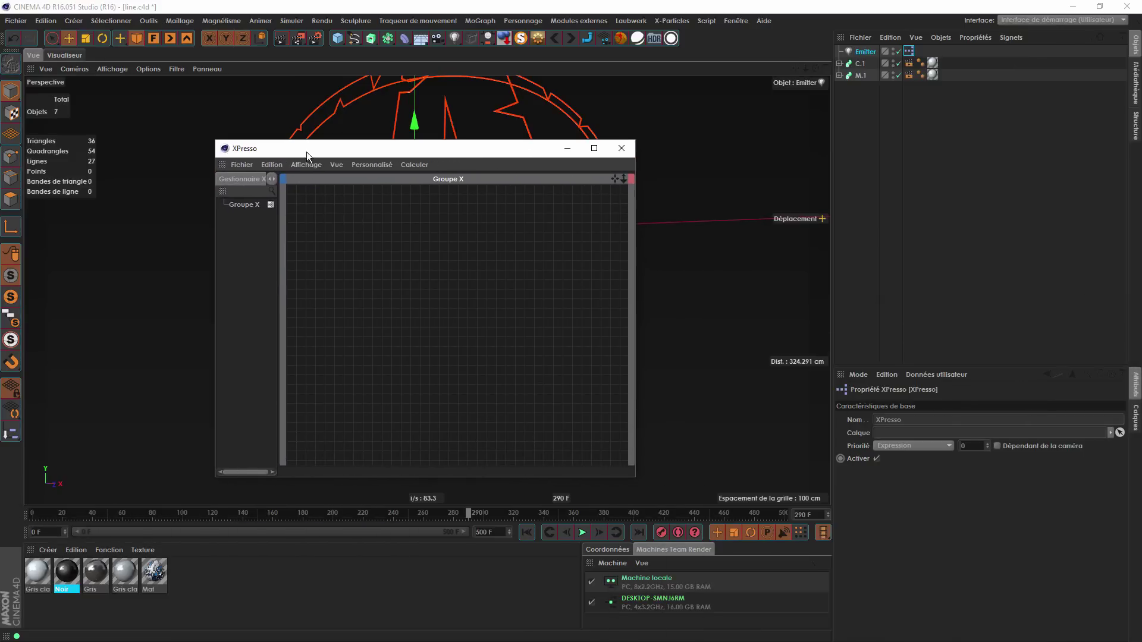
# Add an Object node for the Emitter light to the XPresso graph, undoing its repositioning.
pyautogui.rightClick(342, 222)
pyautogui.moveTo(384, 229)
pyautogui.moveTo(498, 229)
pyautogui.moveTo(574, 229)
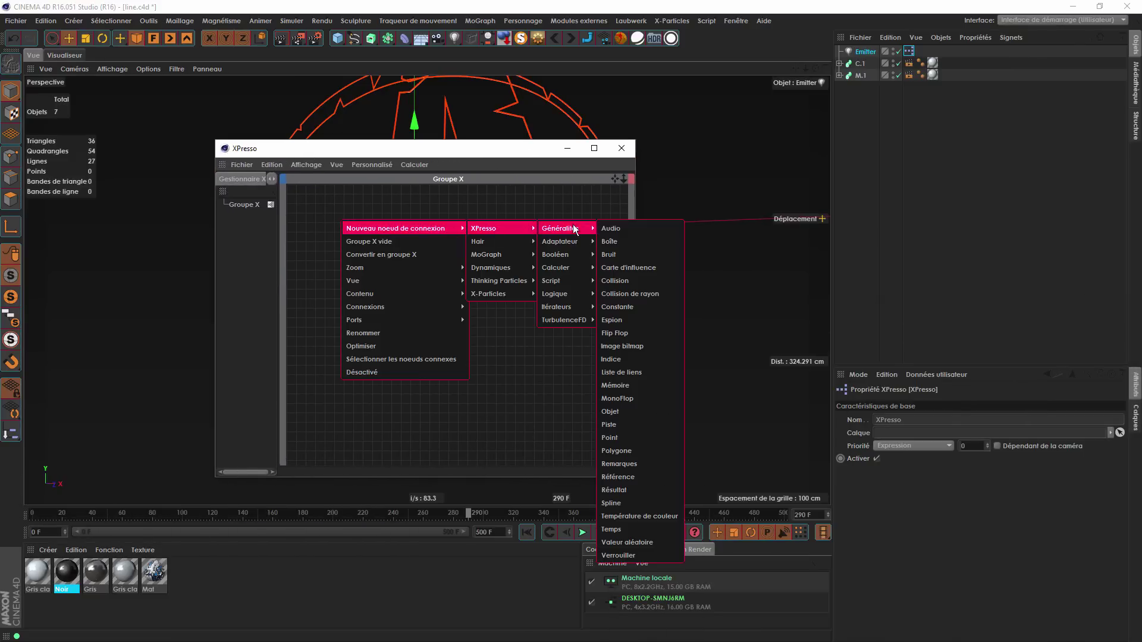
pyautogui.click(646, 411)
pyautogui.moveTo(345, 217); pyautogui.dragTo(360, 289)
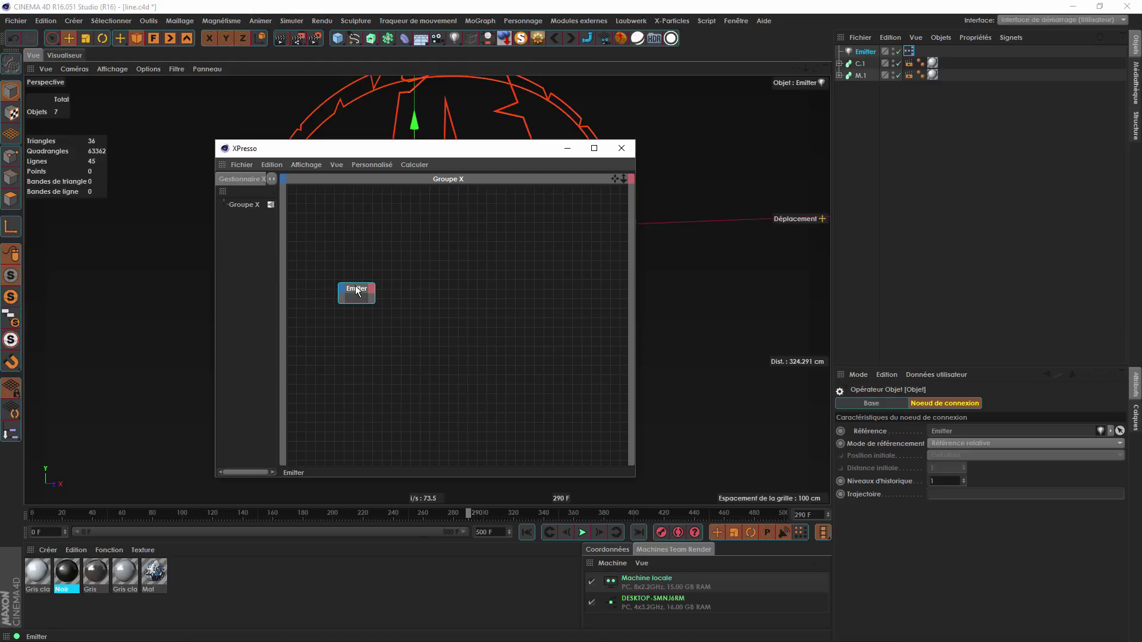
pyautogui.moveTo(388, 149); pyautogui.dragTo(376, 265)
pyautogui.click(13, 39)
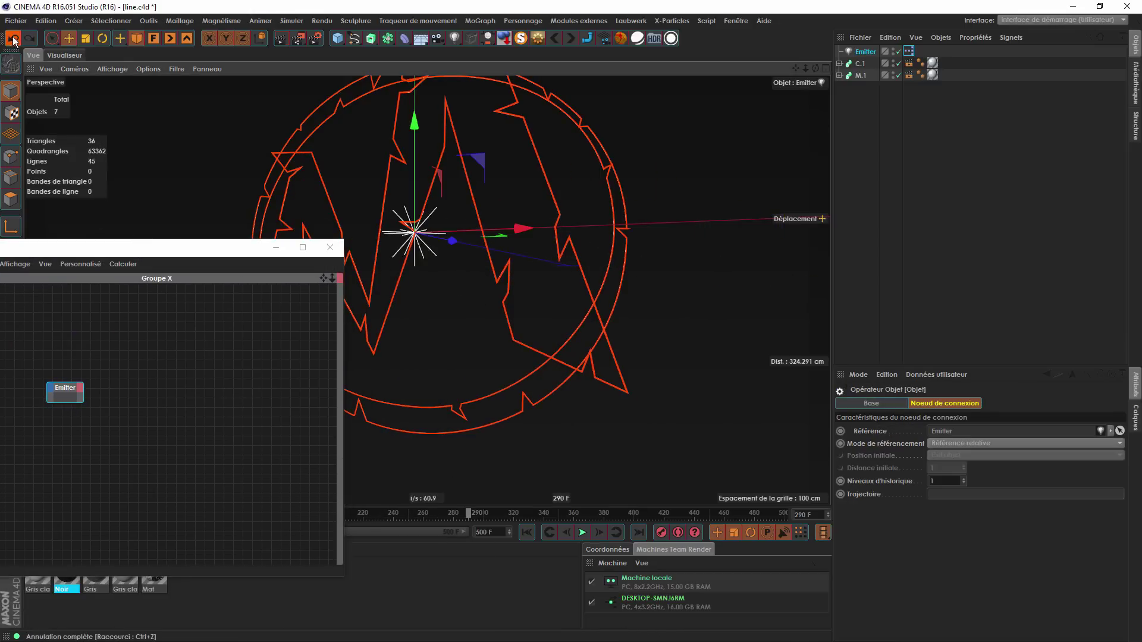
pyautogui.click(13, 39)
pyautogui.moveTo(94, 247); pyautogui.dragTo(585, 244)
# Add a Spline node to the XPresso graph and place it below and beside the Emitter node.
pyautogui.rightClick(633, 312)
pyautogui.moveTo(690, 321)
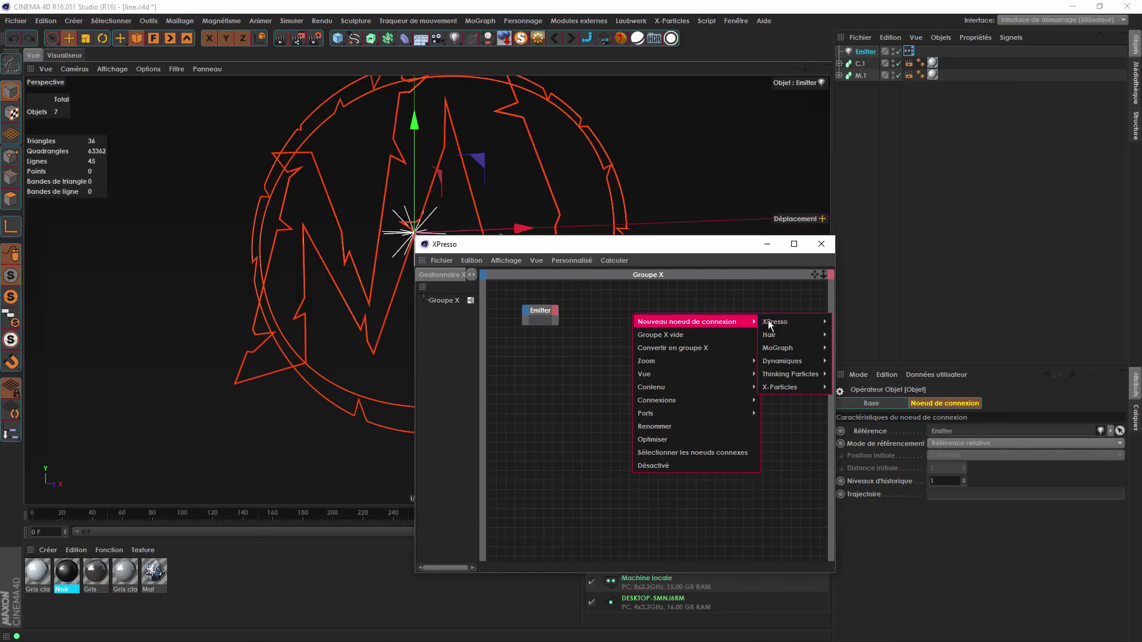
pyautogui.moveTo(779, 322)
pyautogui.moveTo(860, 321)
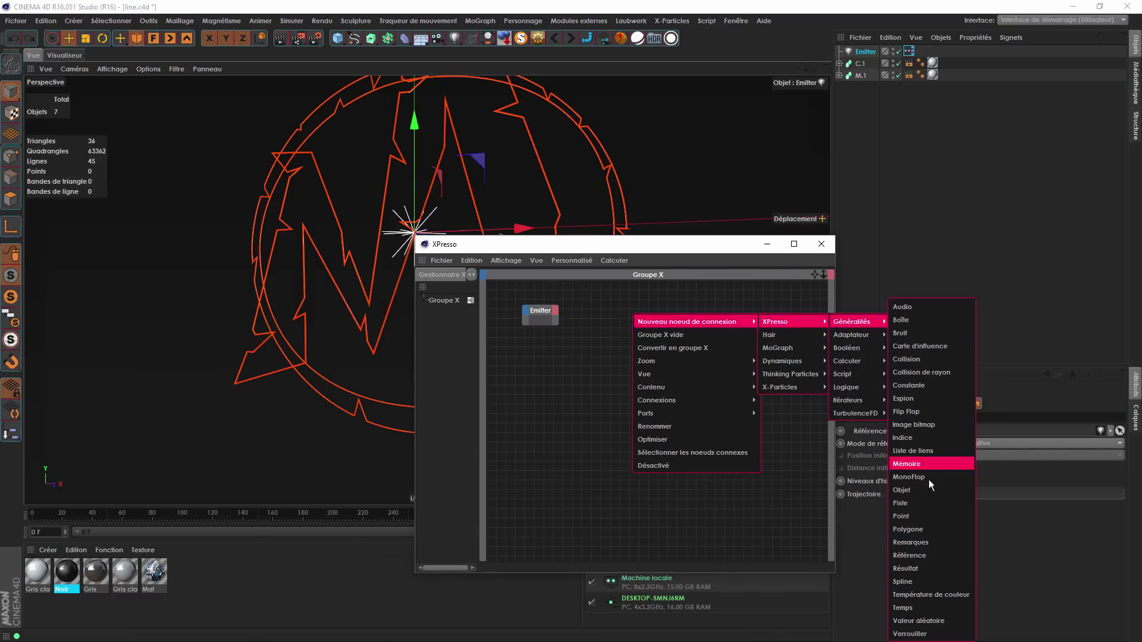
pyautogui.click(915, 582)
pyautogui.moveTo(619, 308); pyautogui.dragTo(651, 359)
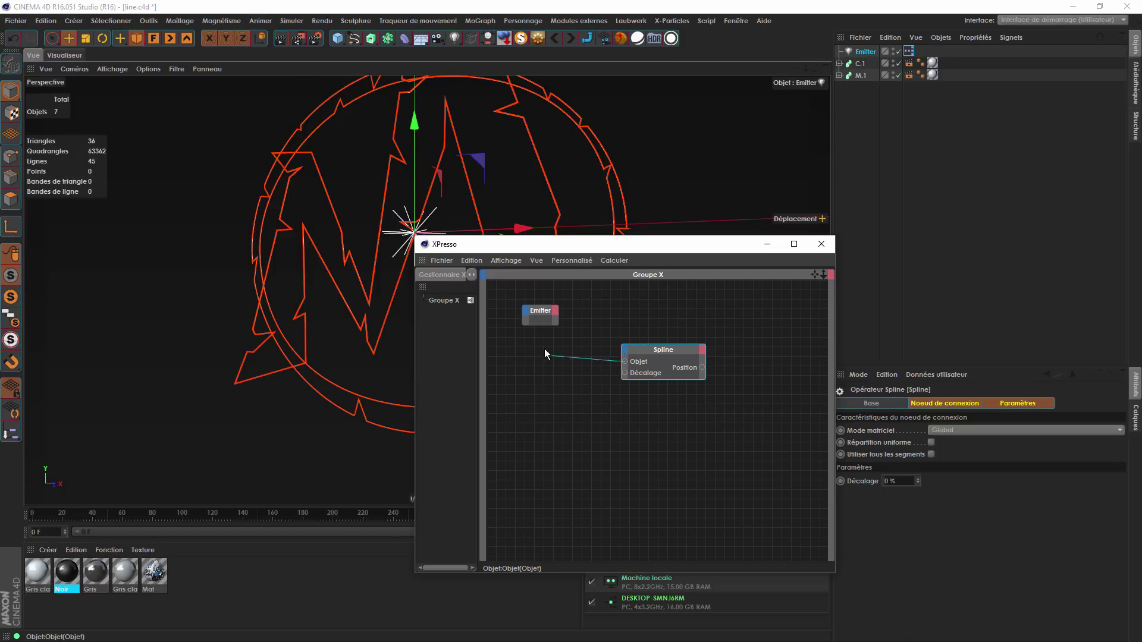
pyautogui.moveTo(545, 350); pyautogui.dragTo(554, 374)
pyautogui.moveTo(667, 350); pyautogui.dragTo(691, 349)
pyautogui.moveTo(555, 245); pyautogui.dragTo(543, 411)
# Bring spline 1.1 from the C.1 sweep into the graph and connect its Objet output to the Spline node's Objet input.
pyautogui.click(838, 62)
pyautogui.click(840, 63)
pyautogui.click(866, 88)
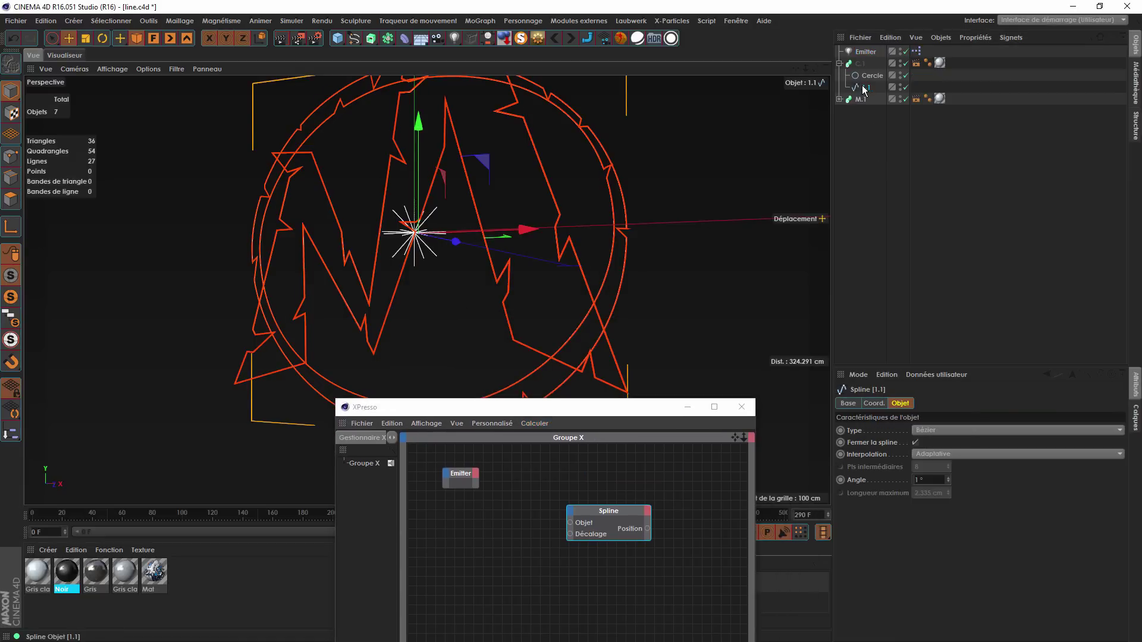
pyautogui.moveTo(860, 90); pyautogui.dragTo(488, 515)
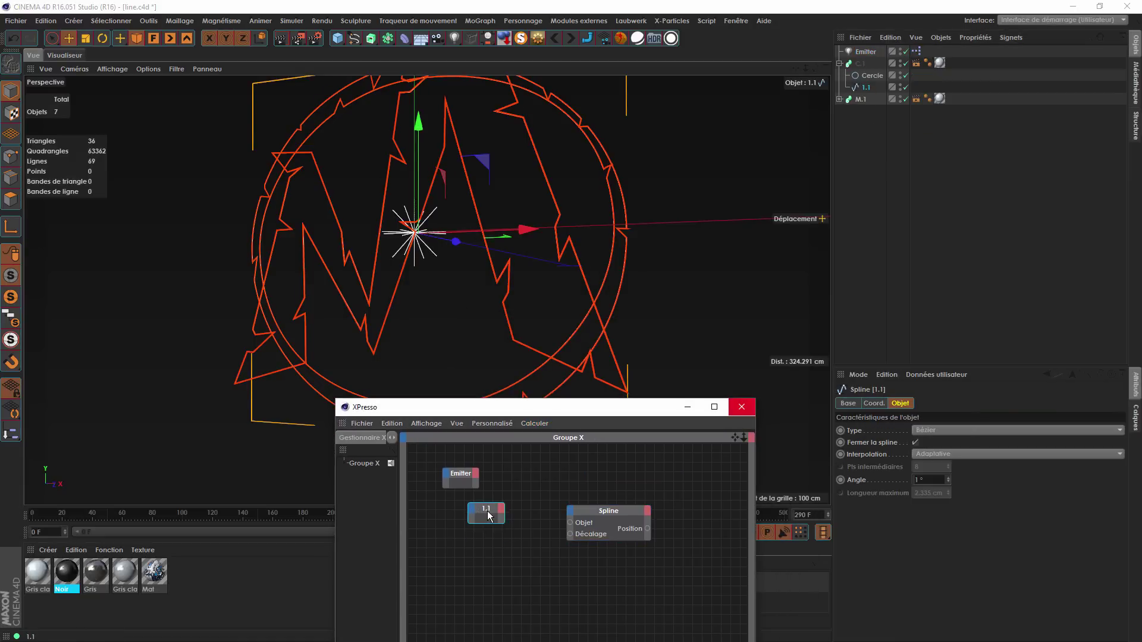
pyautogui.moveTo(567, 524); pyautogui.dragTo(534, 513)
pyautogui.click(519, 569)
pyautogui.moveTo(551, 407); pyautogui.dragTo(607, 267)
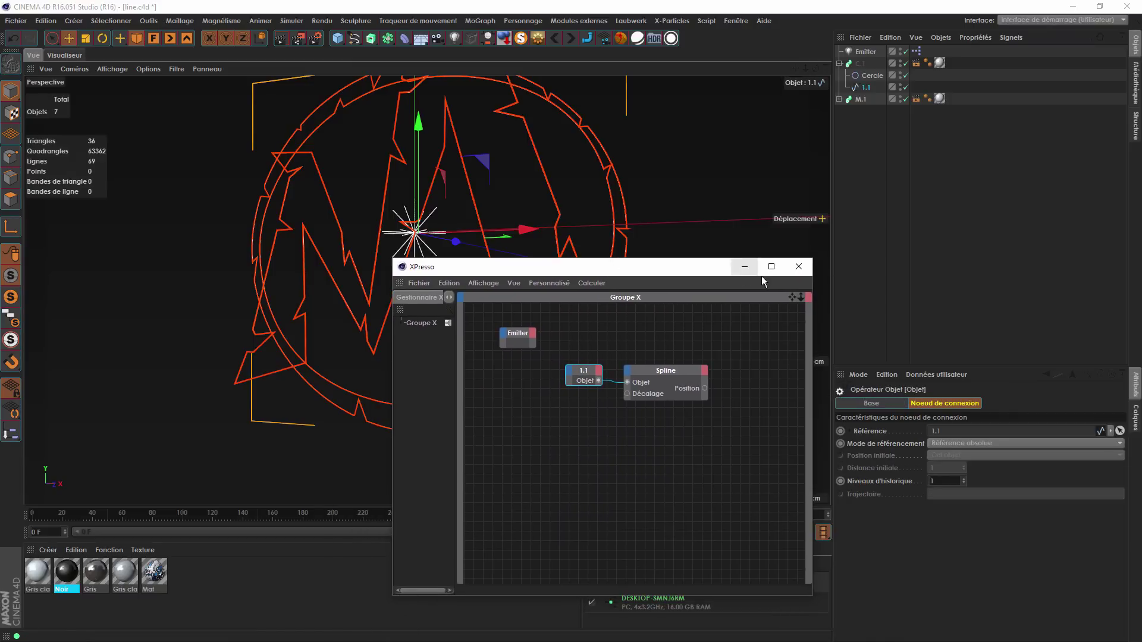
# Examine the Spline node's Décalage parameter and the C.1 sweep's growth settings.
pyautogui.click(651, 390)
pyautogui.moveTo(920, 484); pyautogui.dragTo(958, 484)
pyautogui.moveTo(658, 259); pyautogui.dragTo(615, 213)
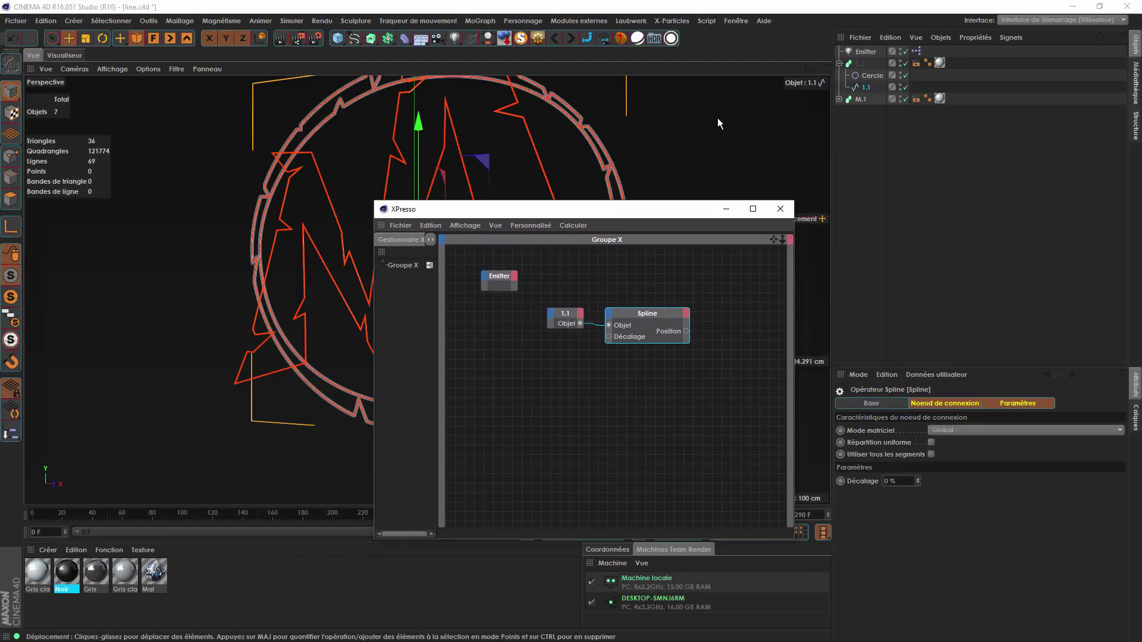
pyautogui.click(861, 63)
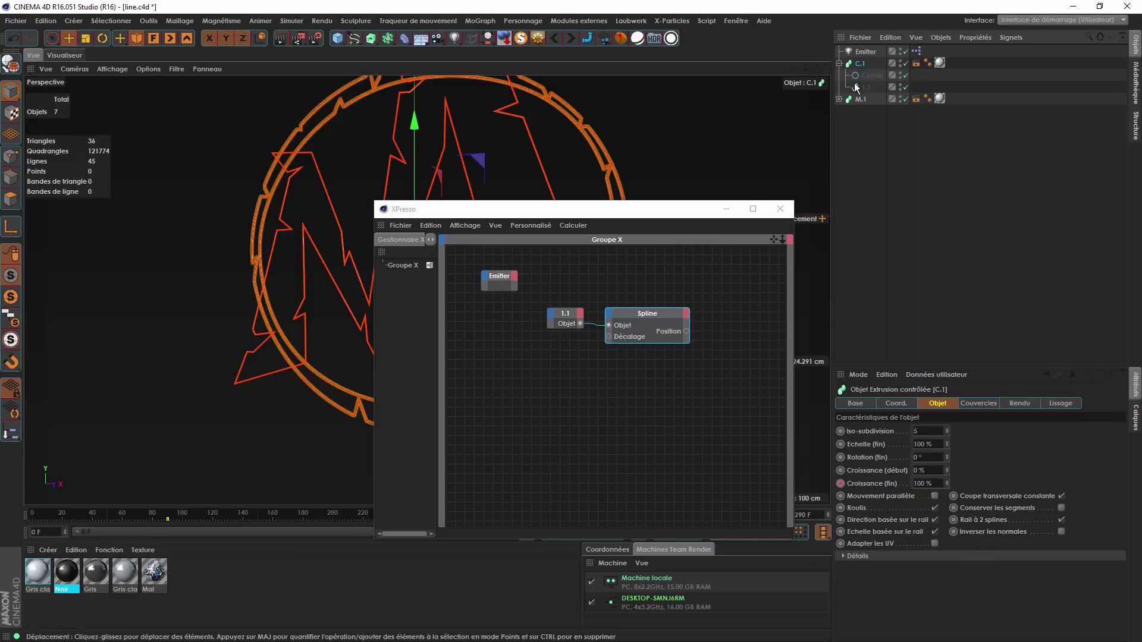
# Add a second generic Object node to the XPresso graph below the Emitter node.
pyautogui.rightClick(508, 336)
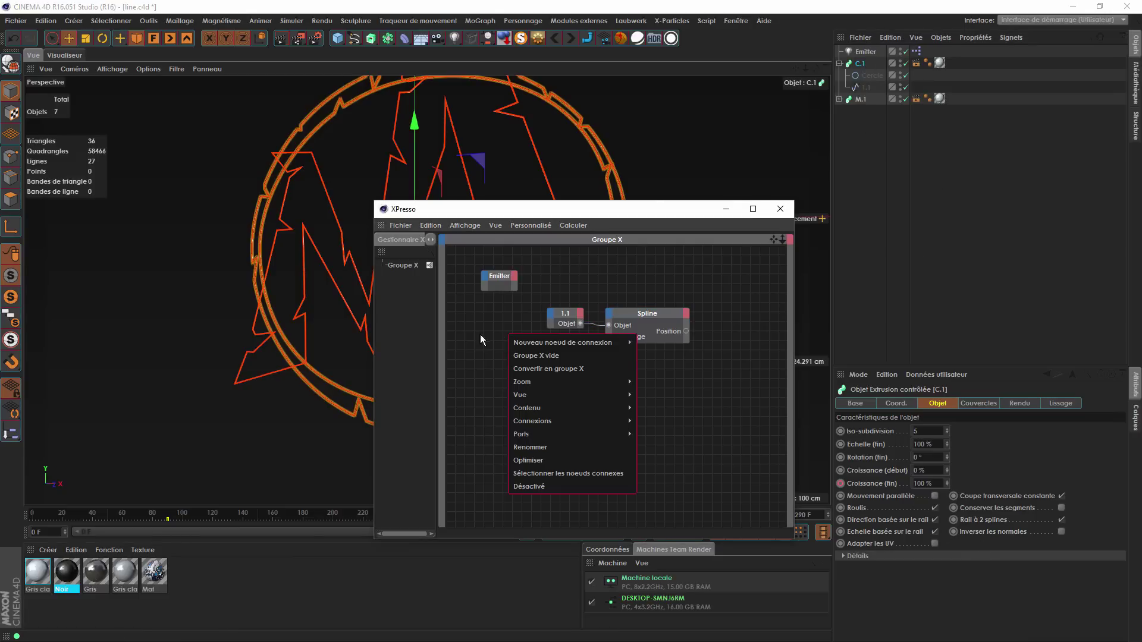
pyautogui.moveTo(571, 343)
pyautogui.moveTo(655, 343)
pyautogui.moveTo(729, 343)
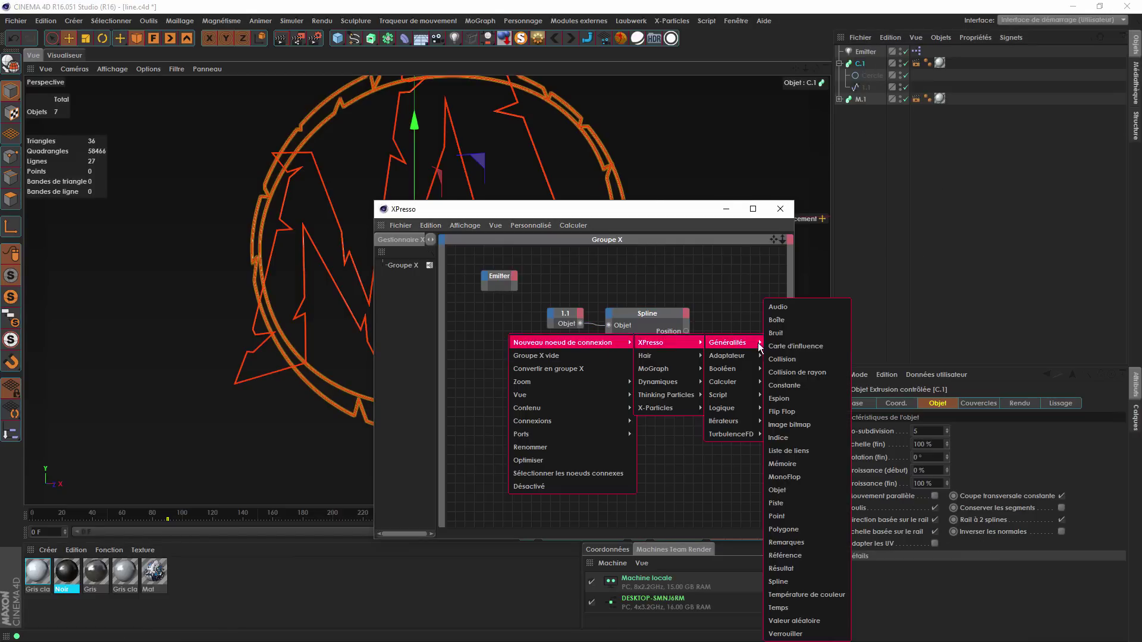
pyautogui.click(801, 489)
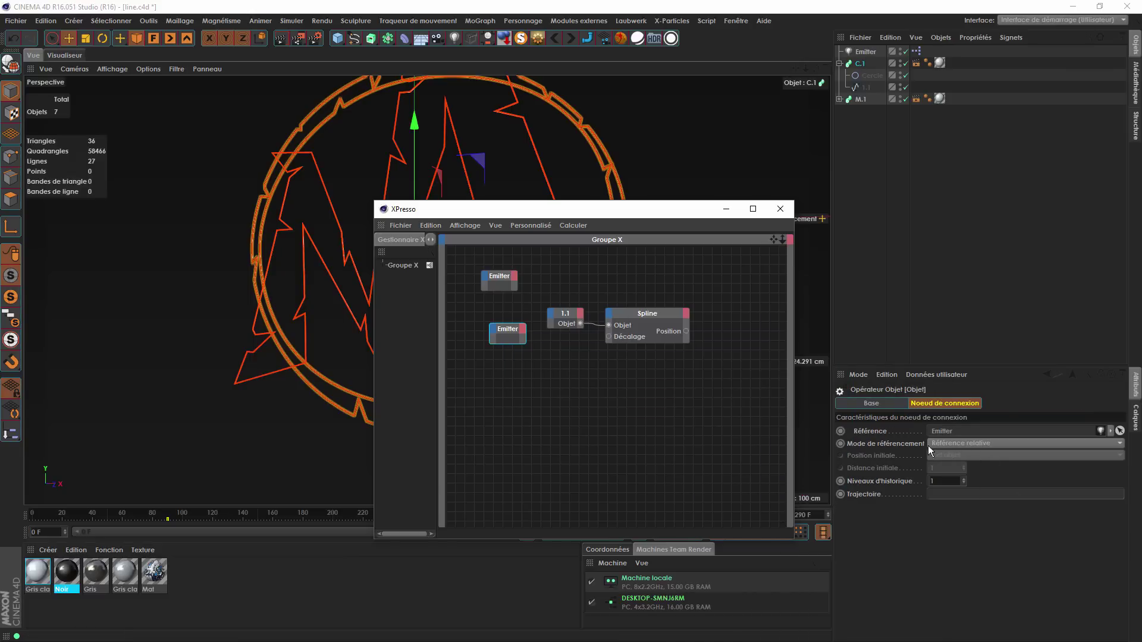
# Set the second object node to use an initial position with Successeur au même niveau so it references C.1, and move it below node 1.1.
pyautogui.click(969, 446)
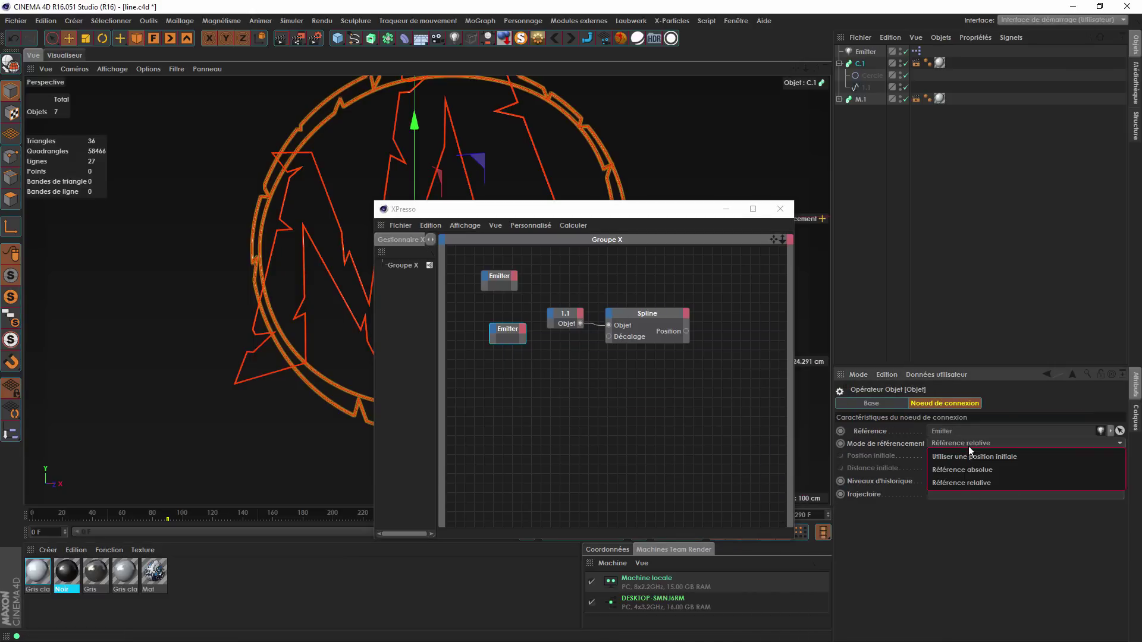
pyautogui.click(1016, 456)
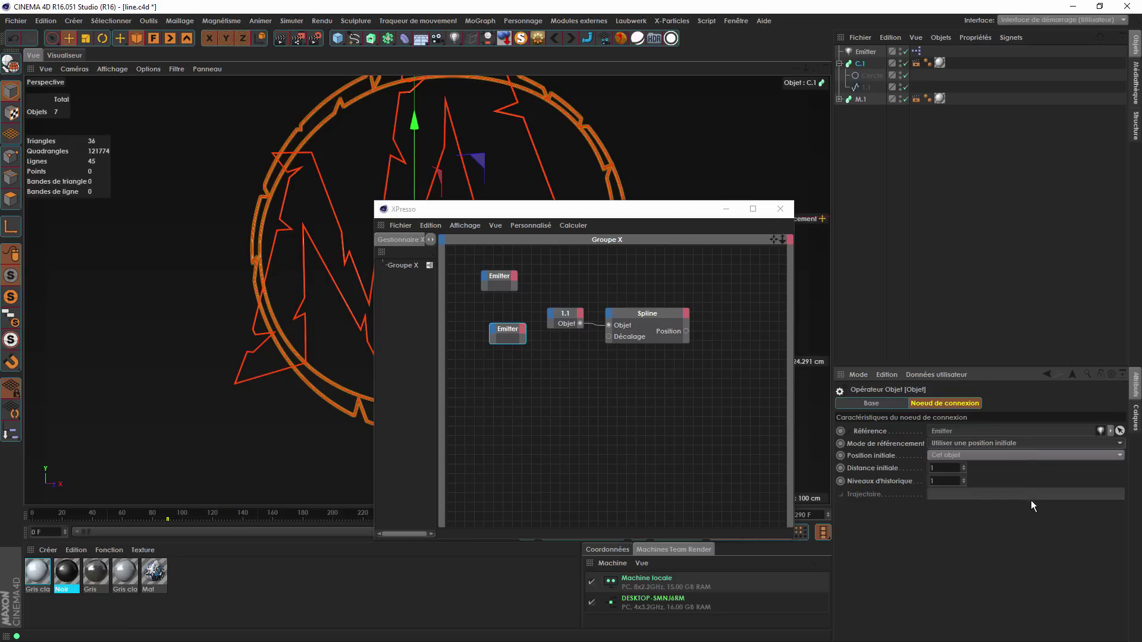
pyautogui.click(973, 456)
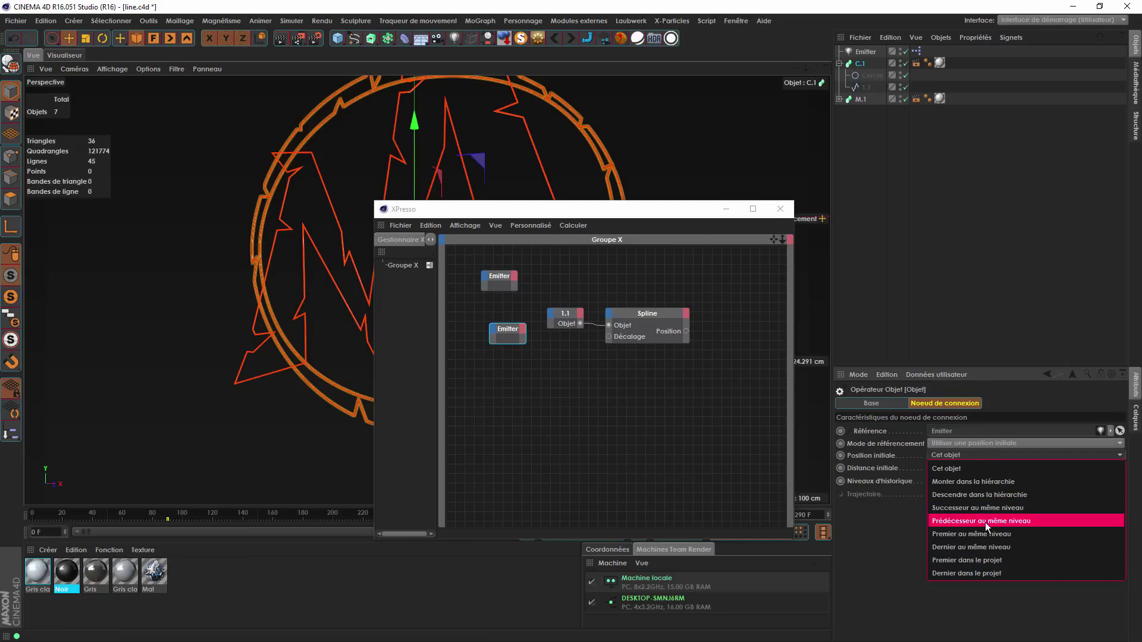
pyautogui.click(1046, 522)
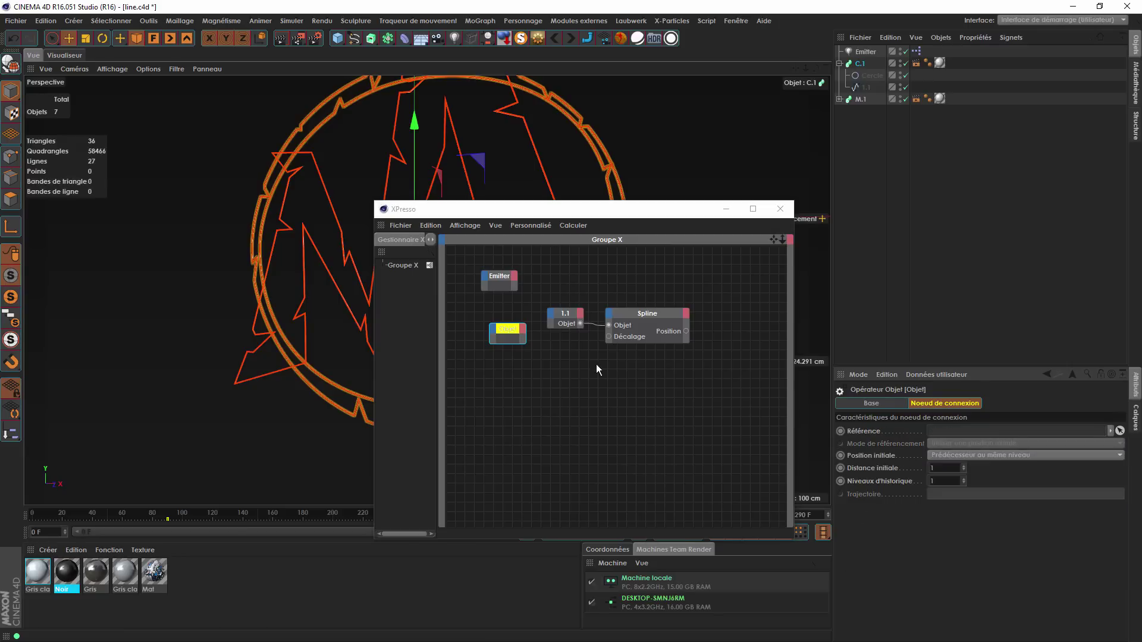
pyautogui.click(994, 458)
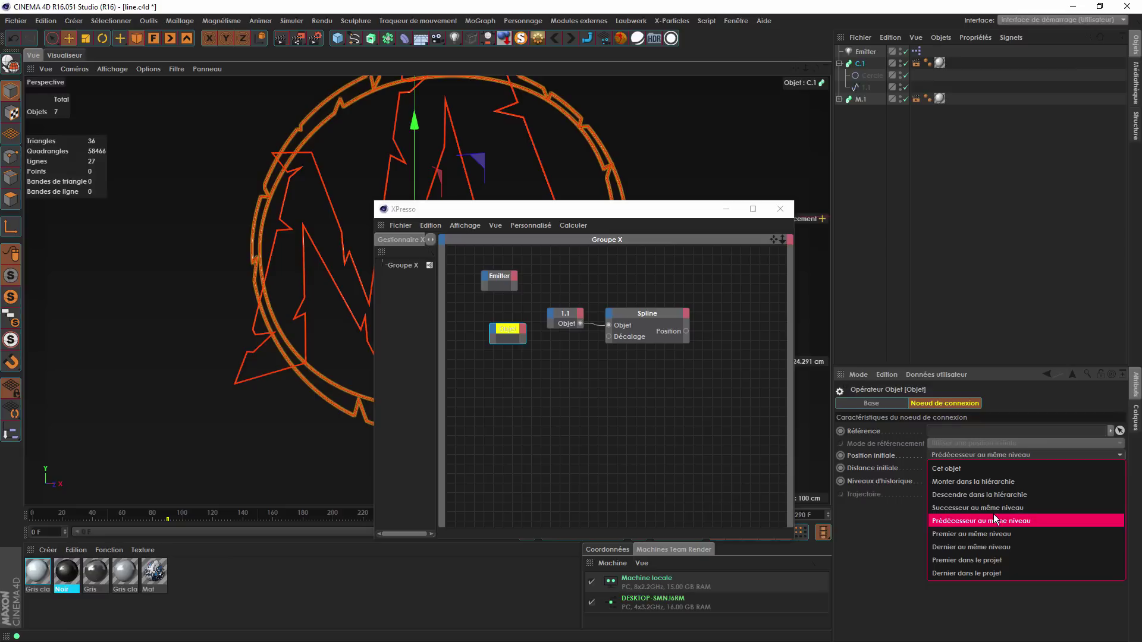
pyautogui.click(994, 514)
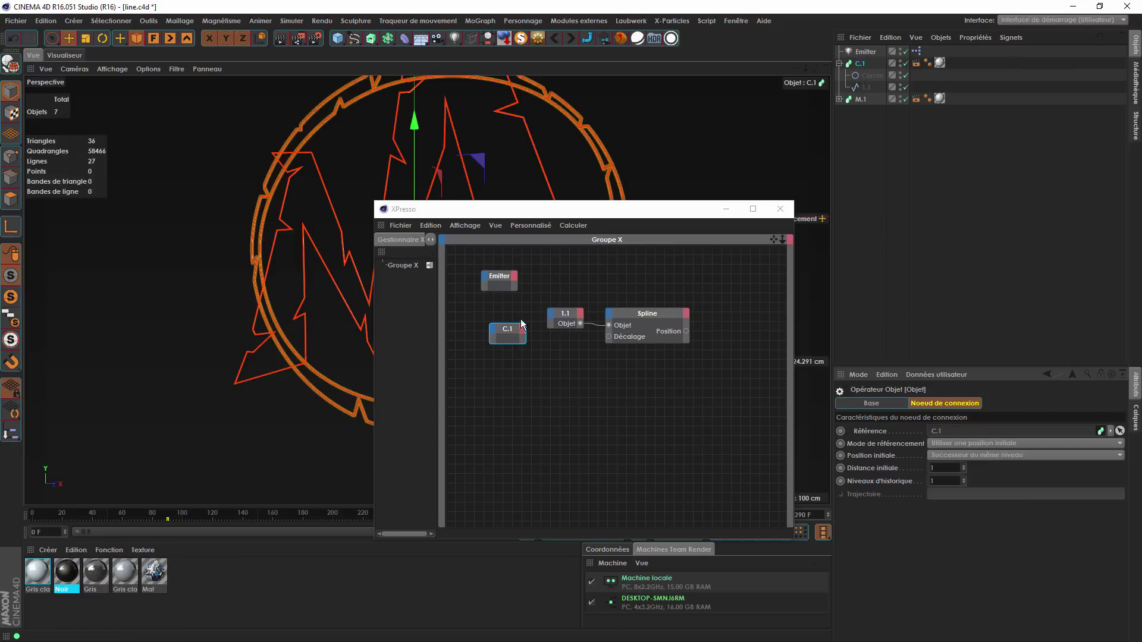
pyautogui.moveTo(521, 324); pyautogui.dragTo(531, 341)
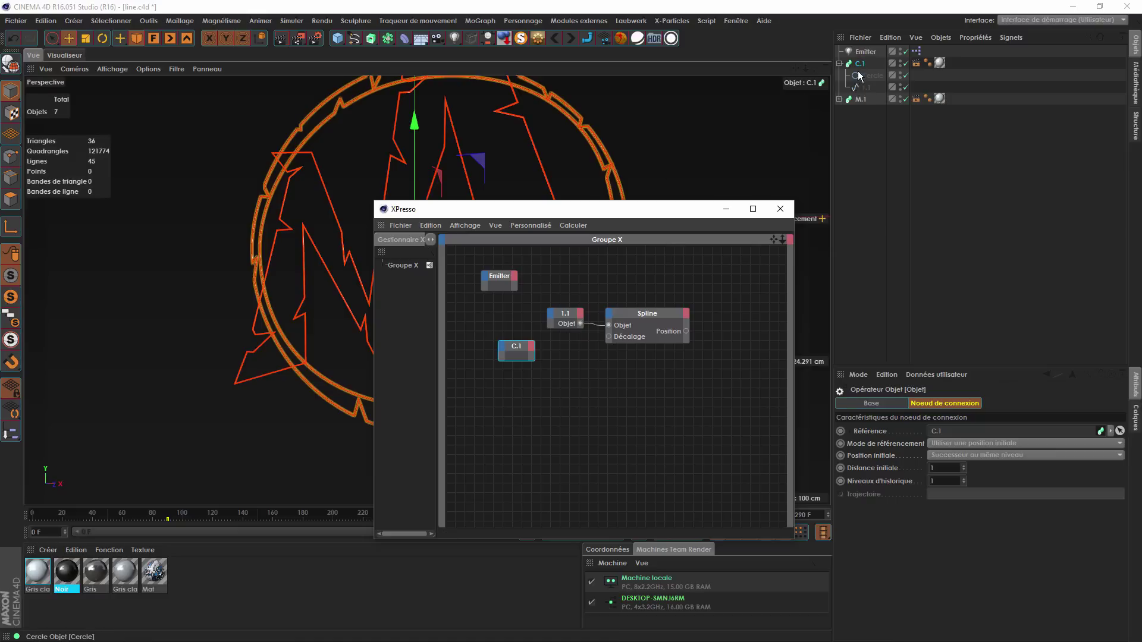
# Add a Croissance (fin) output to the C.1 node and connect it to the Spline node's Décalage input.
pyautogui.click(531, 349)
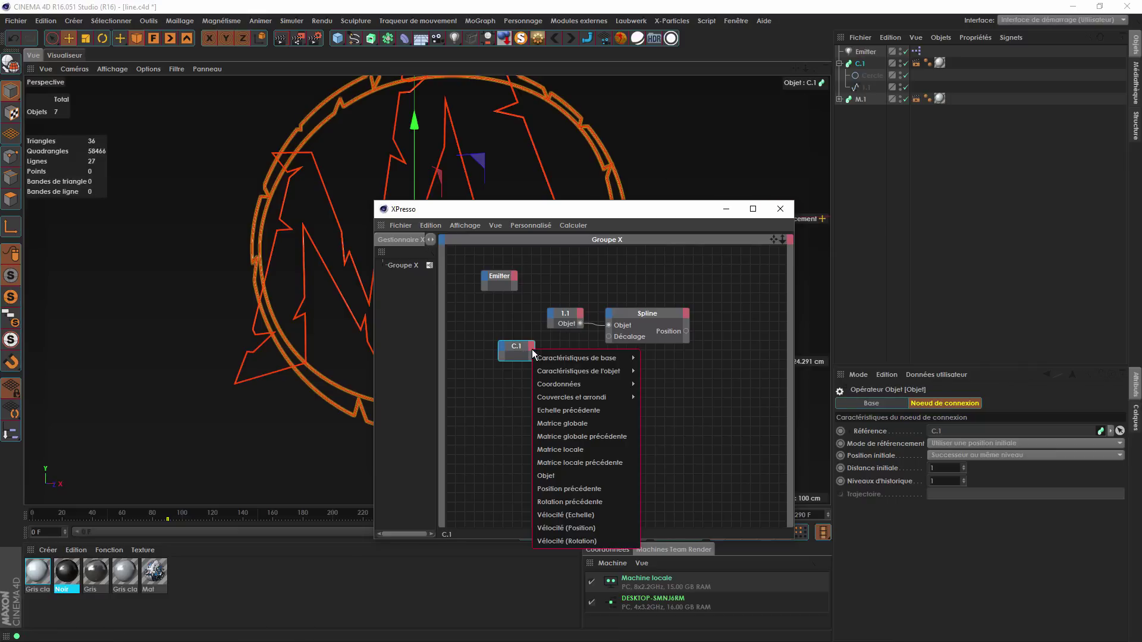
pyautogui.moveTo(599, 374)
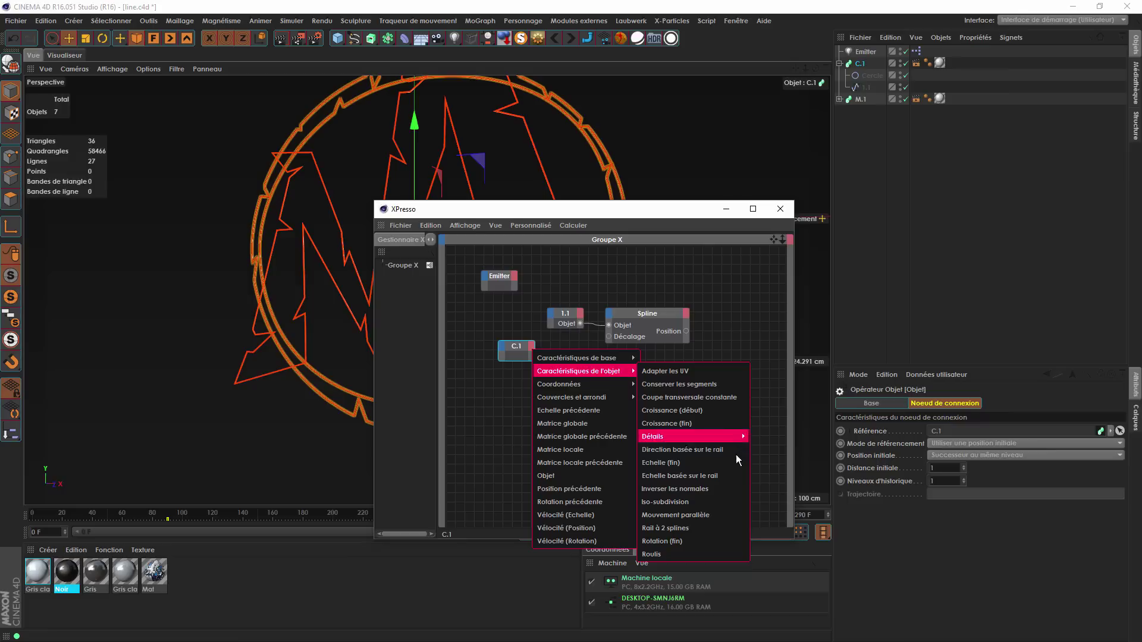
pyautogui.click(712, 424)
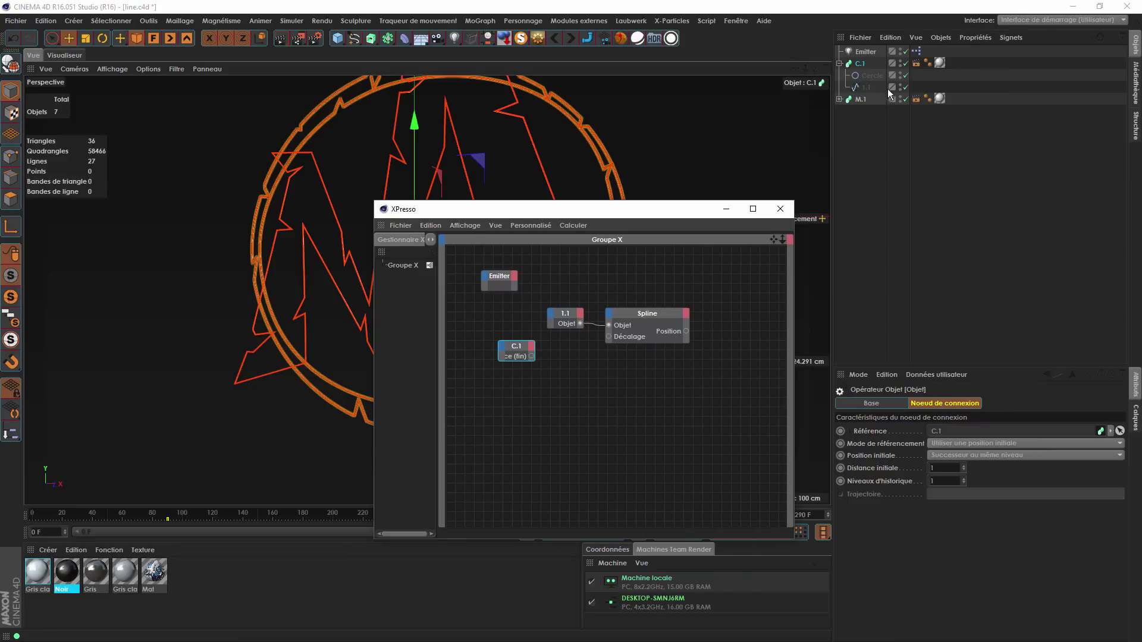
pyautogui.click(860, 64)
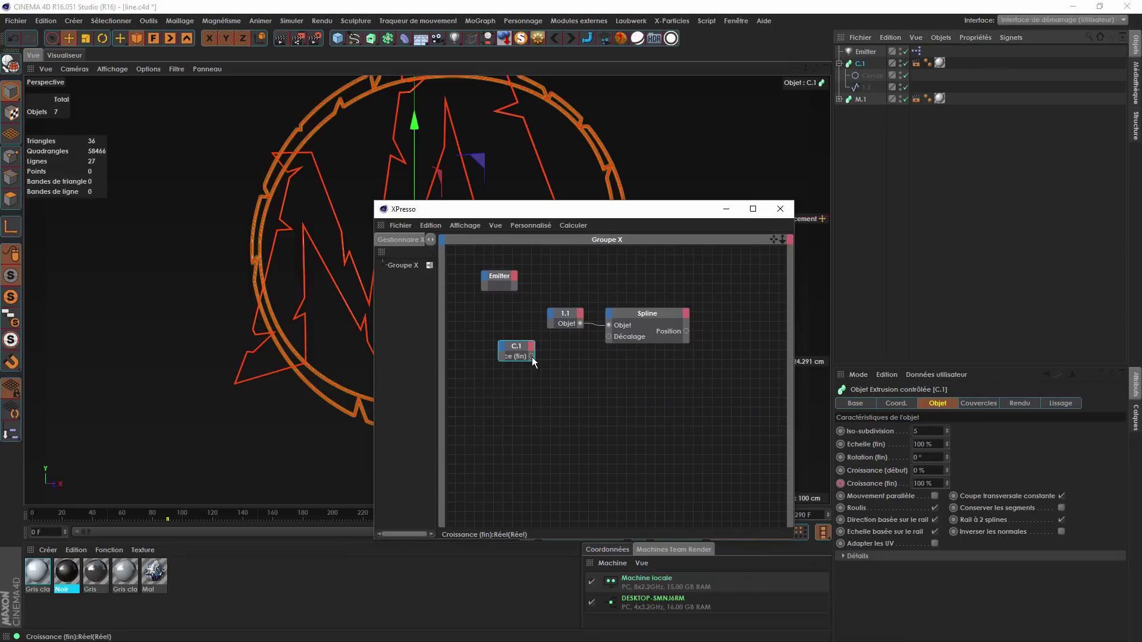
pyautogui.moveTo(532, 357); pyautogui.dragTo(609, 336)
pyautogui.rightClick(622, 399)
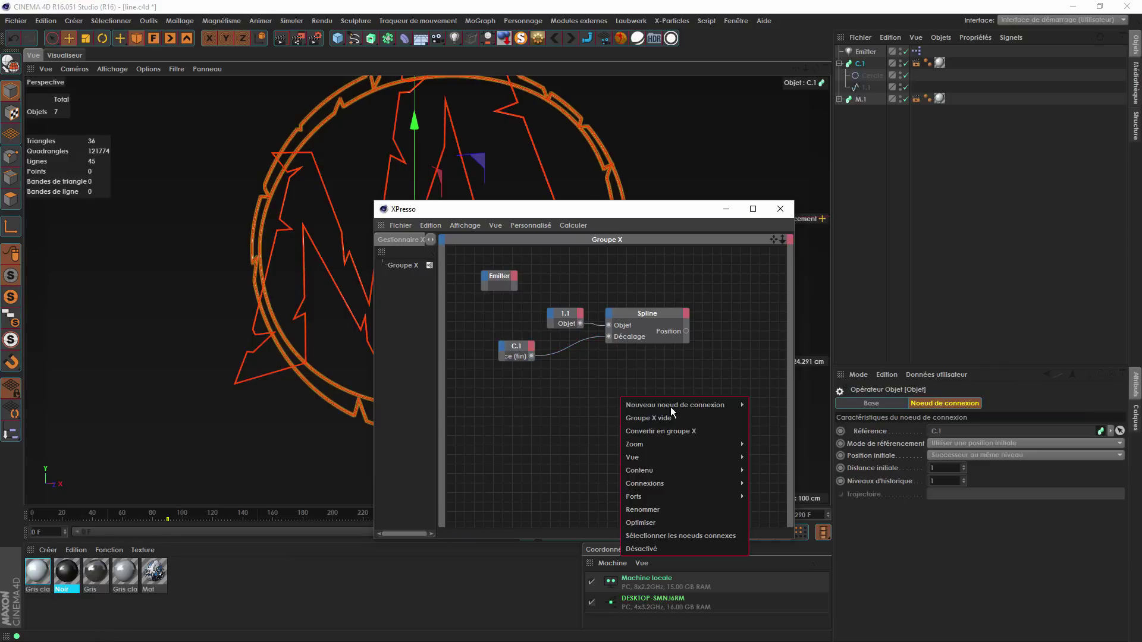
pyautogui.moveTo(840, 405)
pyautogui.click(733, 342)
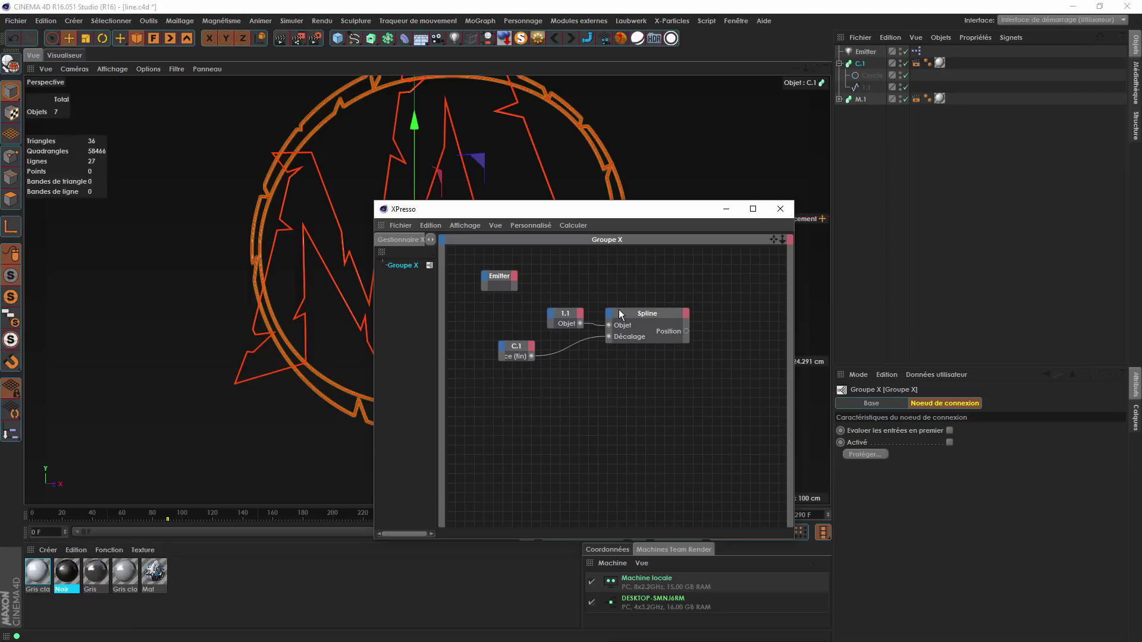
# Stack the 1.1 and C.1 nodes just before the Spline node and place the Emitter node after it.
pyautogui.moveTo(564, 346); pyautogui.dragTo(561, 315)
pyautogui.moveTo(574, 387); pyautogui.dragTo(555, 307)
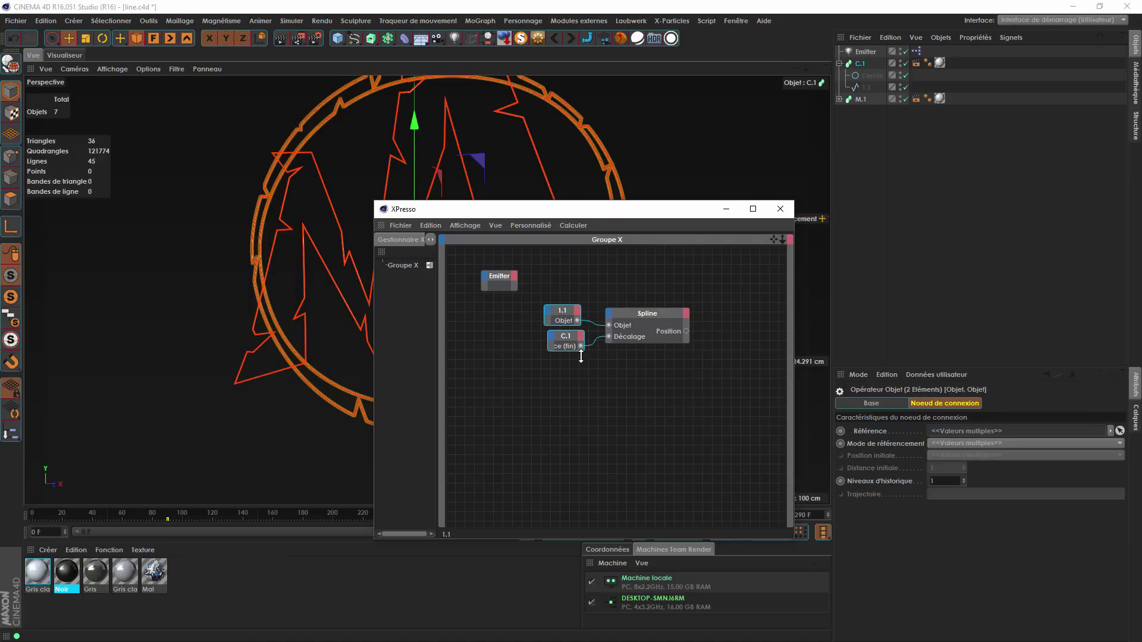
pyautogui.click(658, 391)
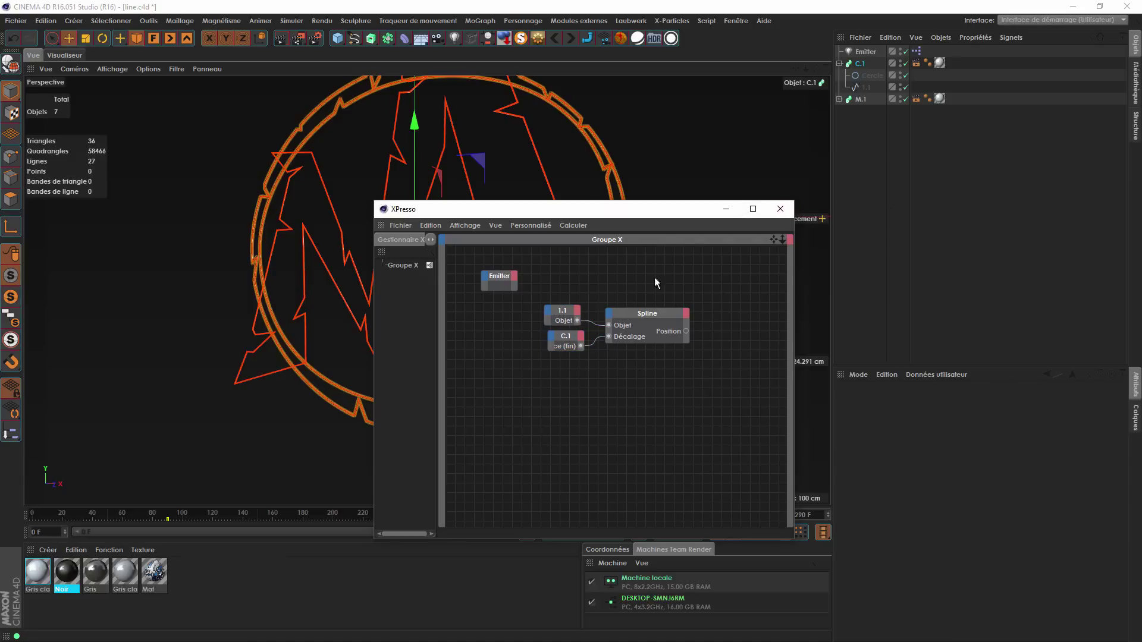
pyautogui.moveTo(506, 276); pyautogui.dragTo(748, 325)
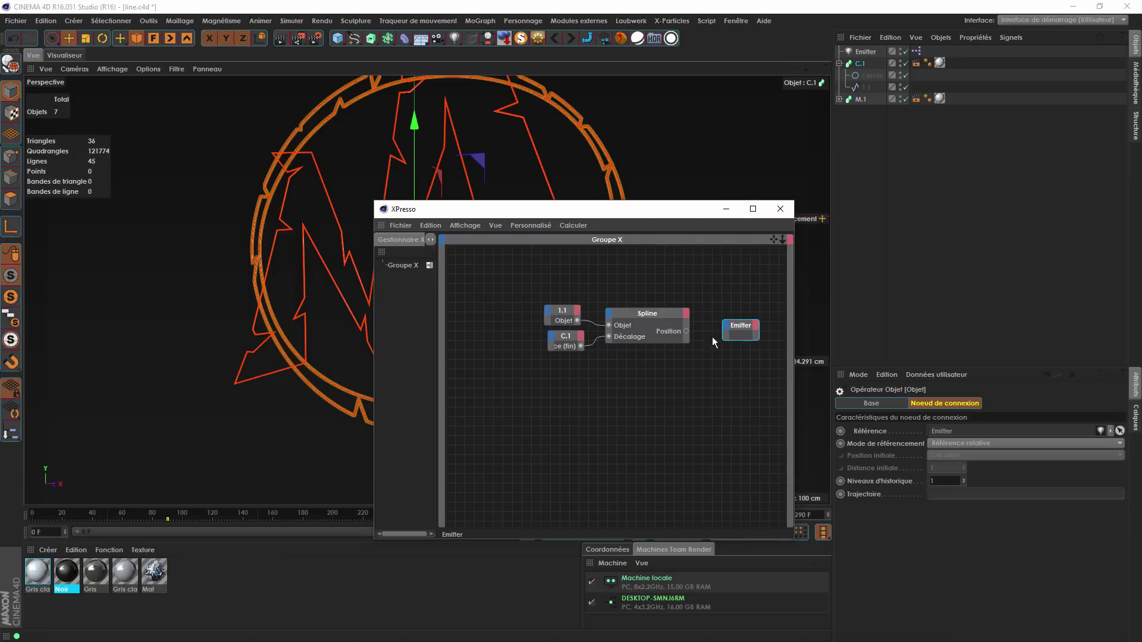
# Connect the Spline node's Position output to the Emitter node's Position globale input.
pyautogui.moveTo(676, 210); pyautogui.dragTo(821, 268)
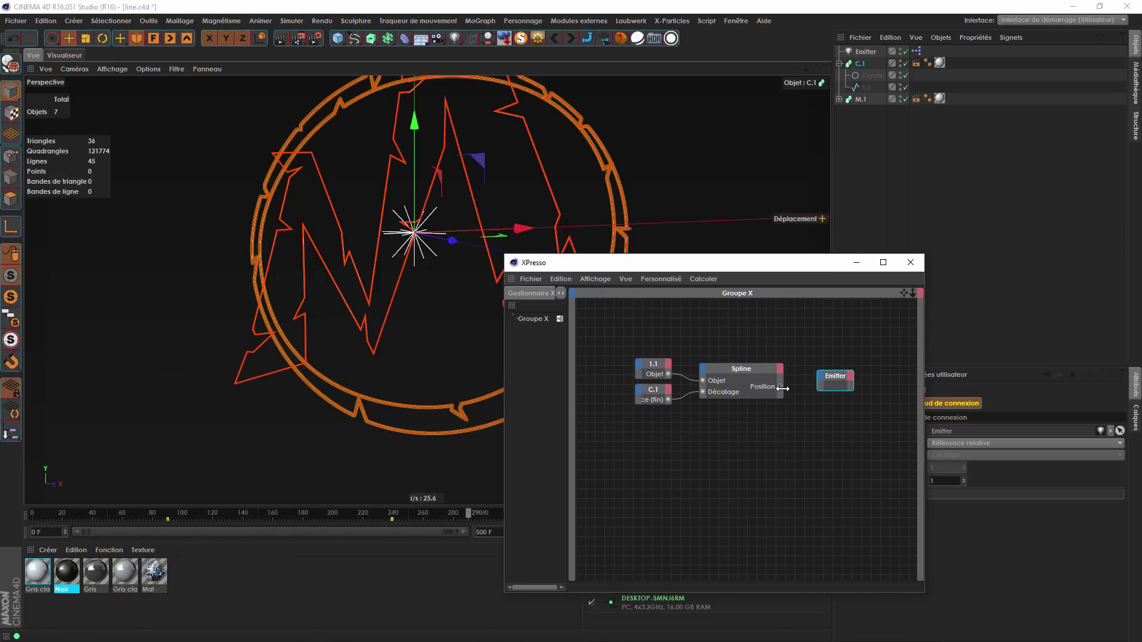
pyautogui.moveTo(781, 387); pyautogui.dragTo(821, 376)
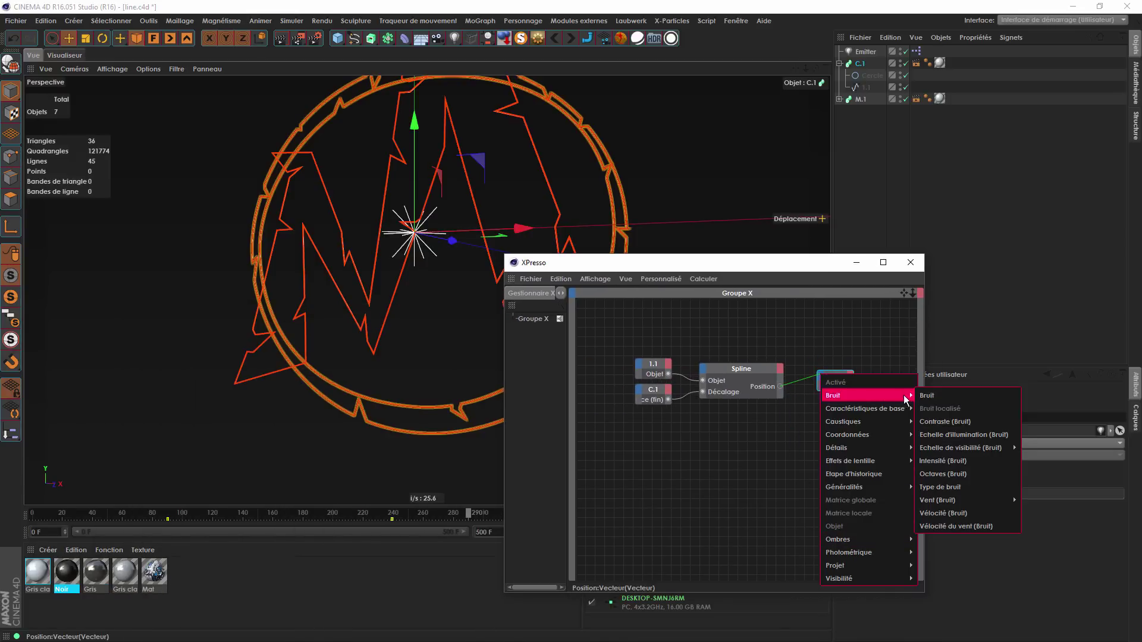
pyautogui.moveTo(891, 452)
pyautogui.moveTo(990, 490)
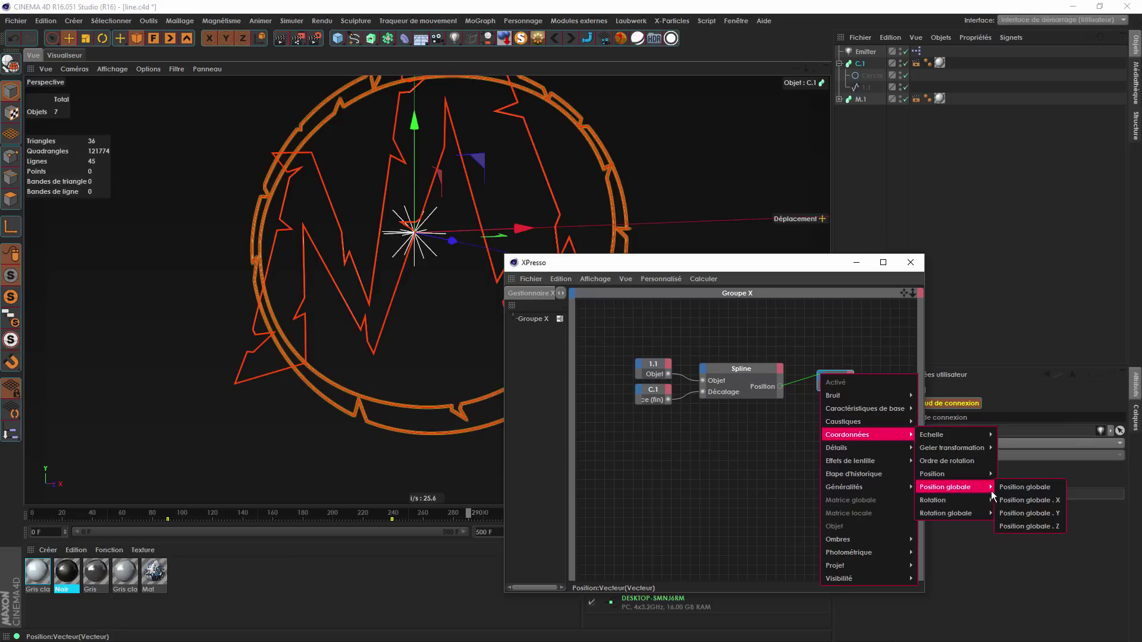
pyautogui.click(1026, 490)
# Scrub the animation between frames 90 and 172 to check the Emitter light's movement along the circular outline, and close the XPresso editor.
pyautogui.moveTo(673, 265); pyautogui.dragTo(716, 583)
pyautogui.moveTo(437, 511); pyautogui.dragTo(240, 509)
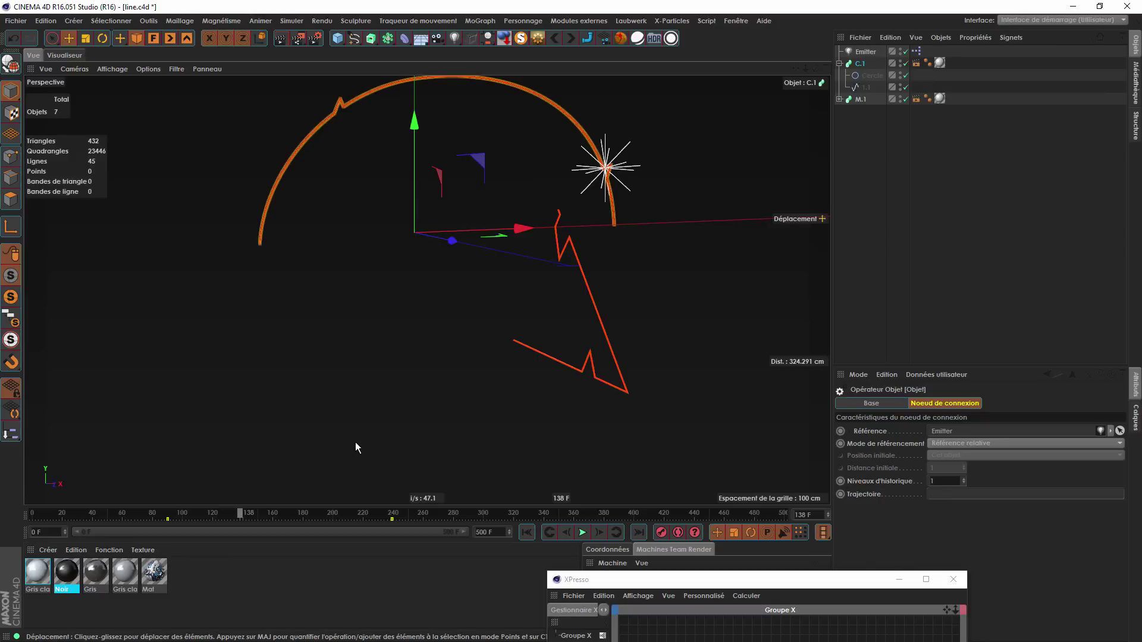
pyautogui.click(550, 532)
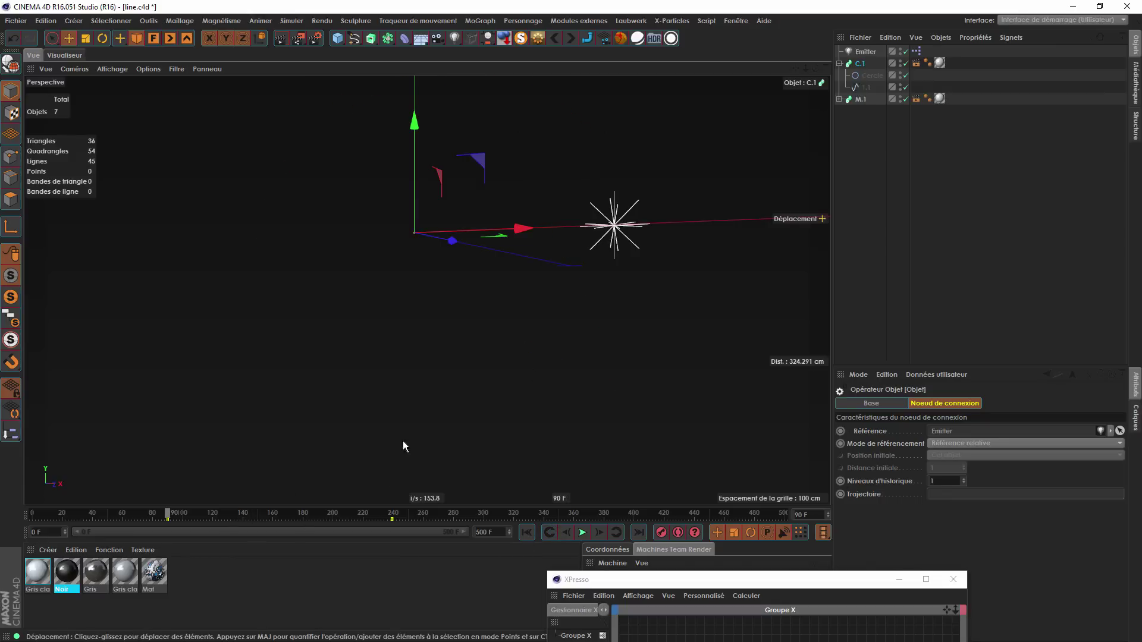
pyautogui.moveTo(169, 512); pyautogui.dragTo(292, 507)
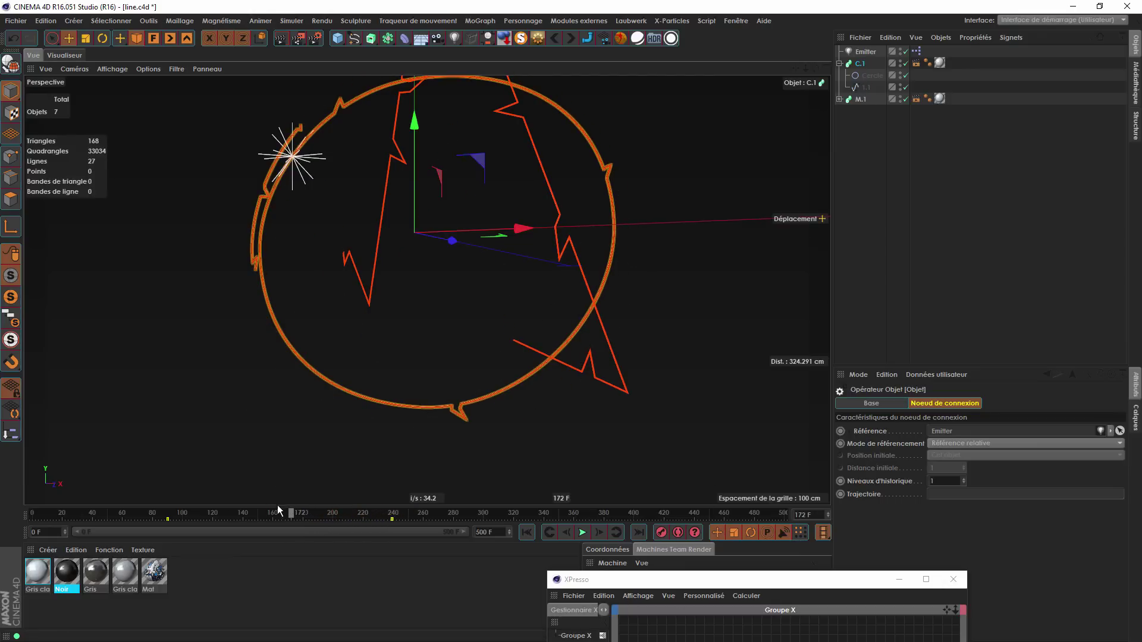
pyautogui.moveTo(290, 510)
pyautogui.mouseDown()
pyautogui.moveTo(279, 508)
pyautogui.moveTo(306, 504)
pyautogui.moveTo(273, 505)
pyautogui.mouseUp()
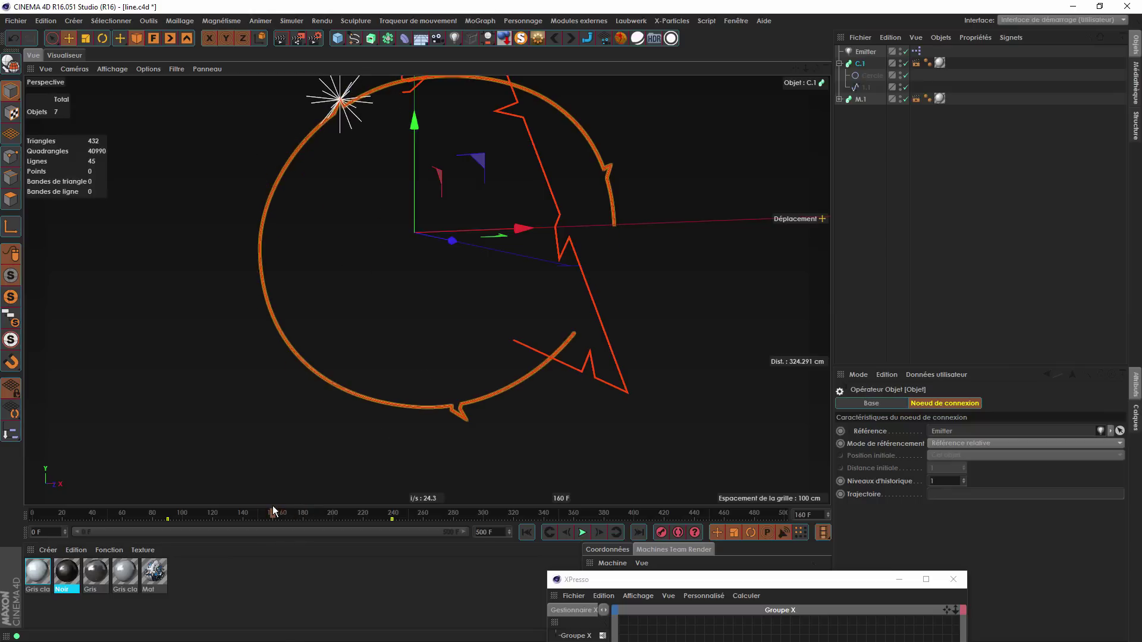
pyautogui.moveTo(584, 577); pyautogui.dragTo(373, 308)
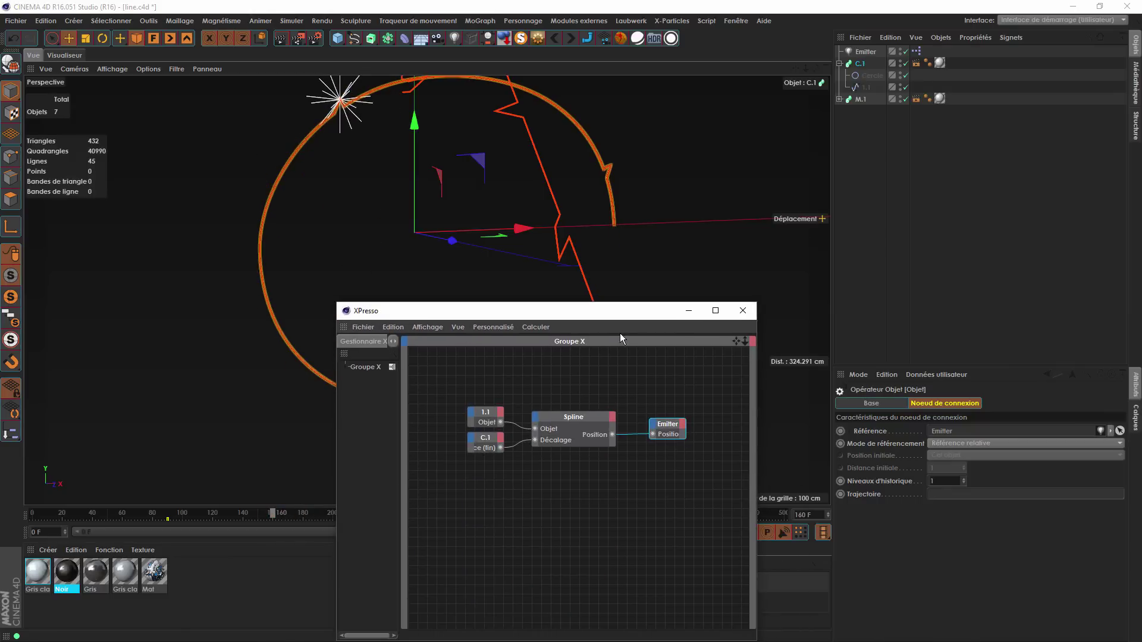
pyautogui.moveTo(616, 325)
pyautogui.mouseDown()
pyautogui.moveTo(624, 351)
pyautogui.moveTo(603, 330)
pyautogui.mouseUp()
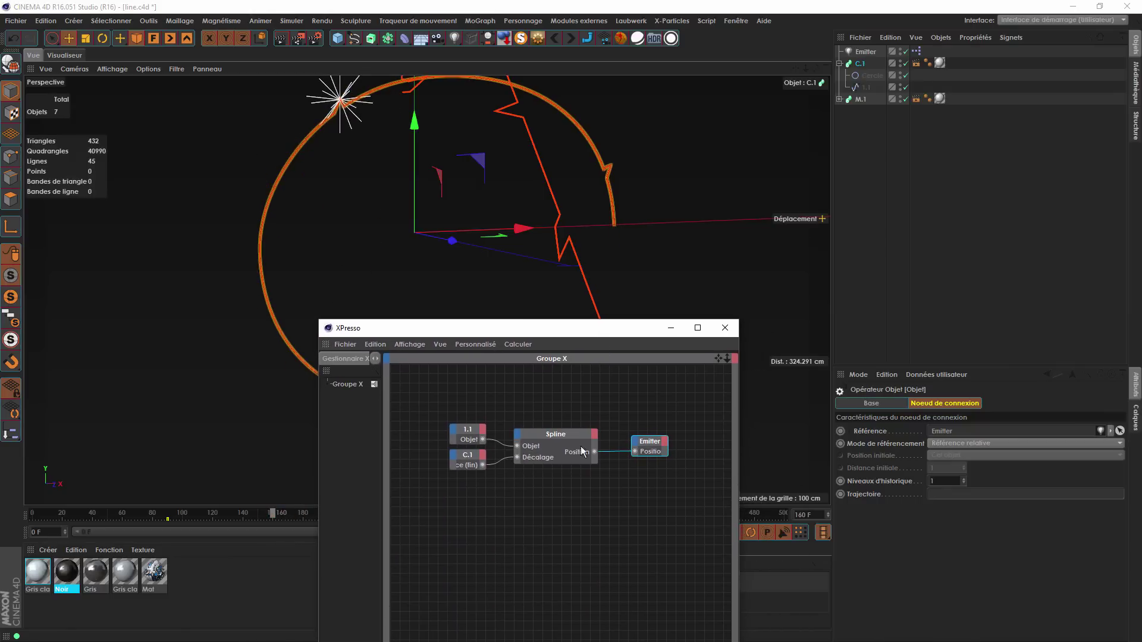
pyautogui.click(723, 329)
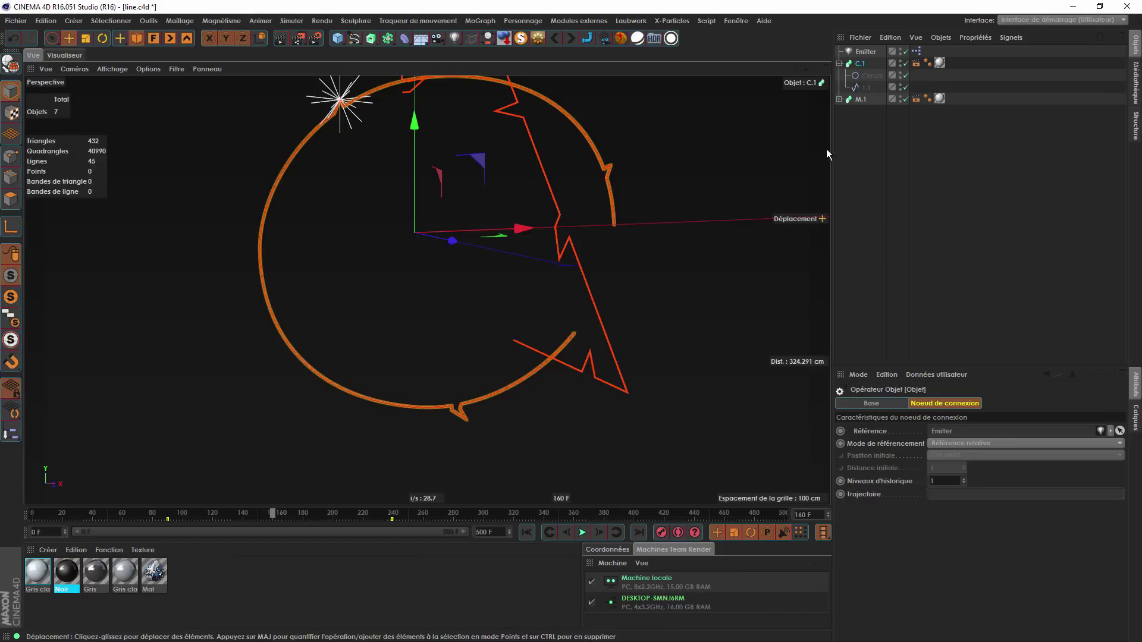
# Duplicate the Emitter light with its XPresso tag directly above M.1, and replace spline 1.1 with M.1's spline 1 in the copy's graph.
pyautogui.click(865, 52)
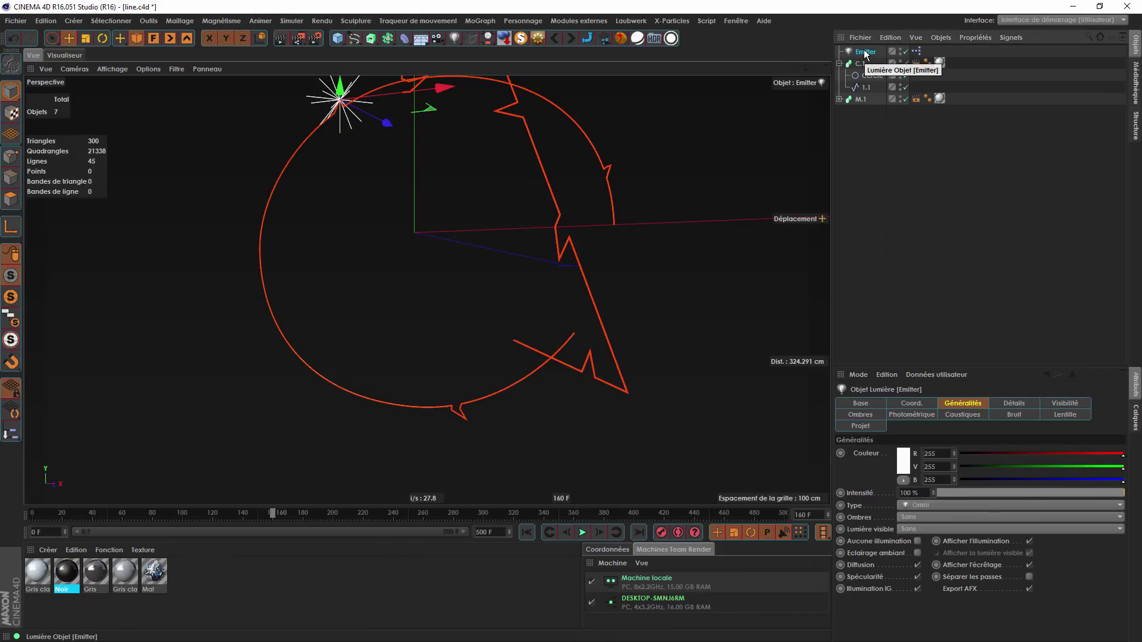
pyautogui.moveTo(869, 54); pyautogui.dragTo(859, 99)
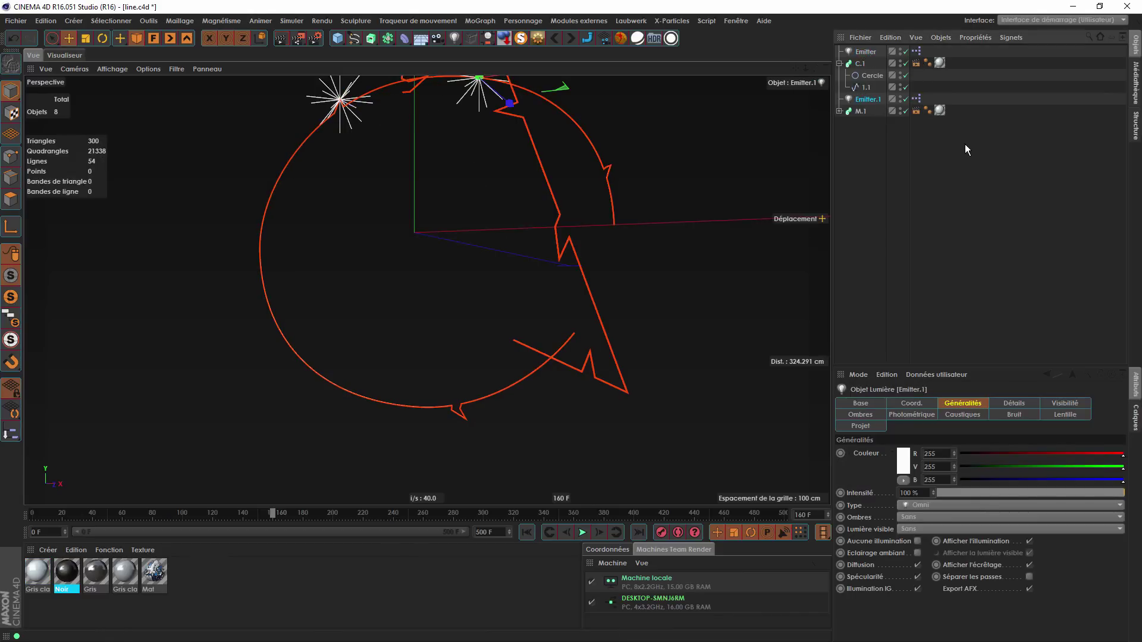
pyautogui.click(916, 98)
pyautogui.doubleClick(917, 99)
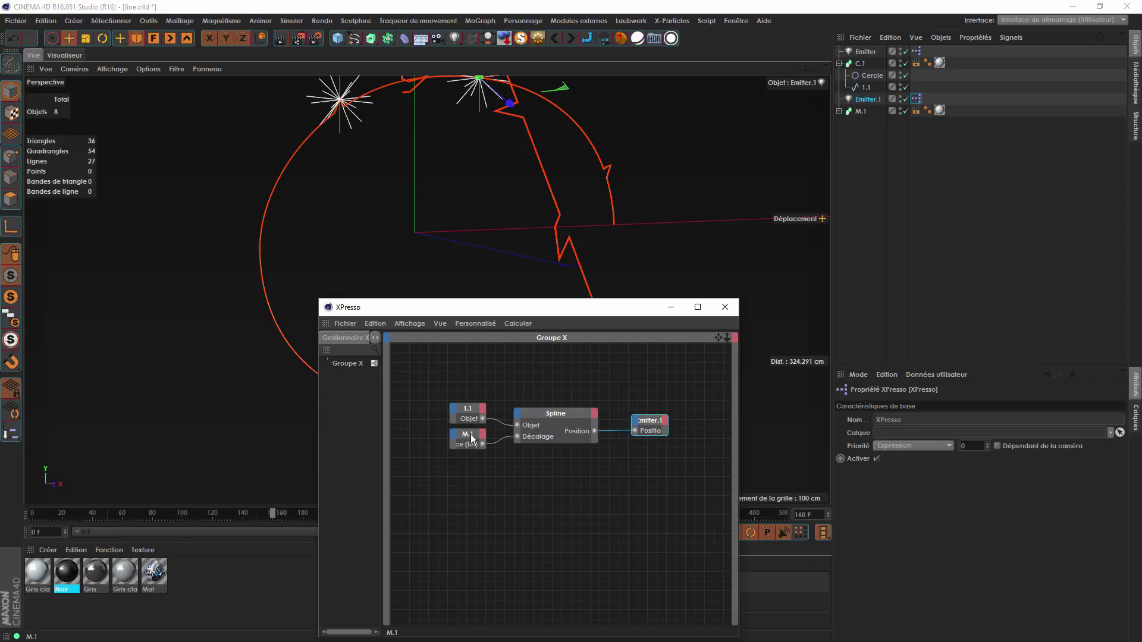
pyautogui.click(839, 111)
pyautogui.moveTo(864, 136); pyautogui.dragTo(470, 420)
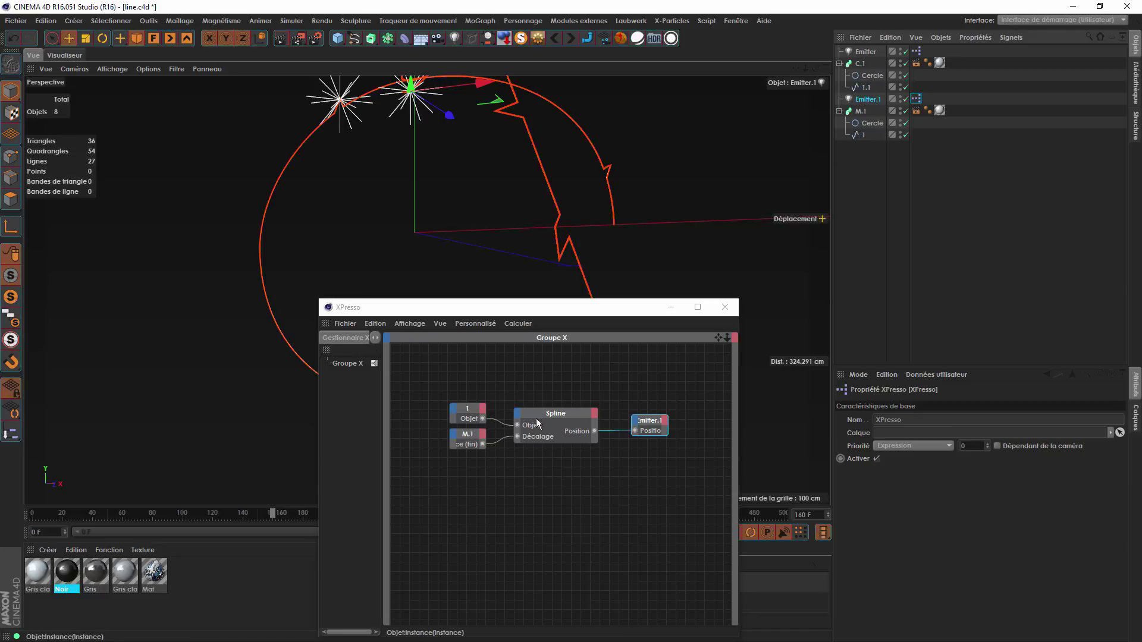
pyautogui.click(725, 307)
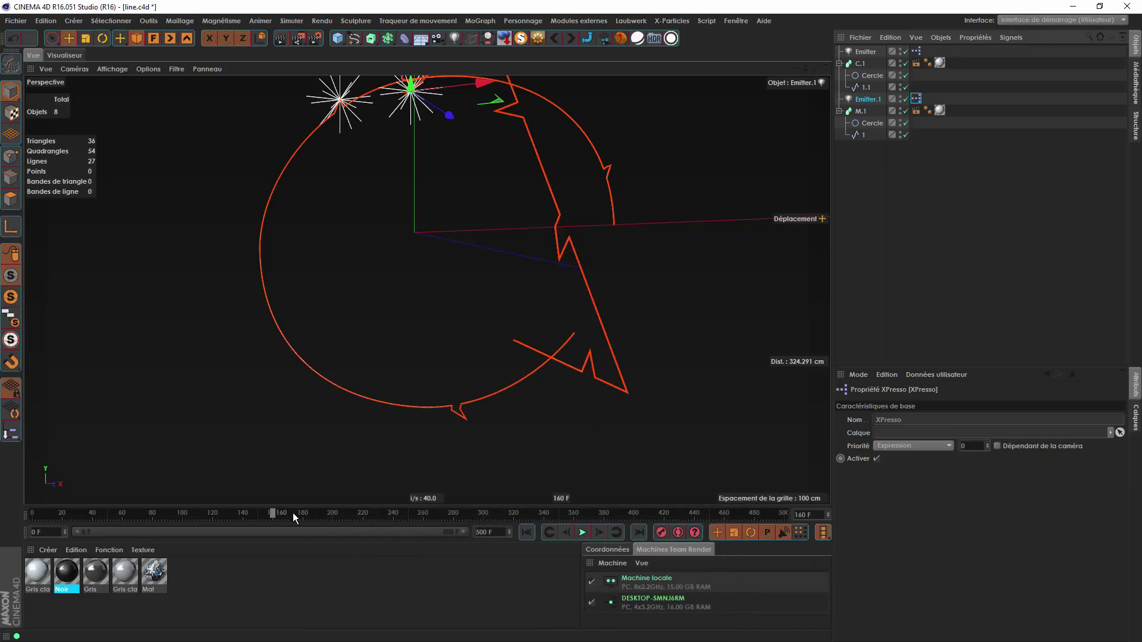
# Enable Répartition uniforme on the Spline node of the duplicated emitter's graph, and scrub to frame 314 to check its path.
pyautogui.moveTo(292, 513); pyautogui.dragTo(381, 502)
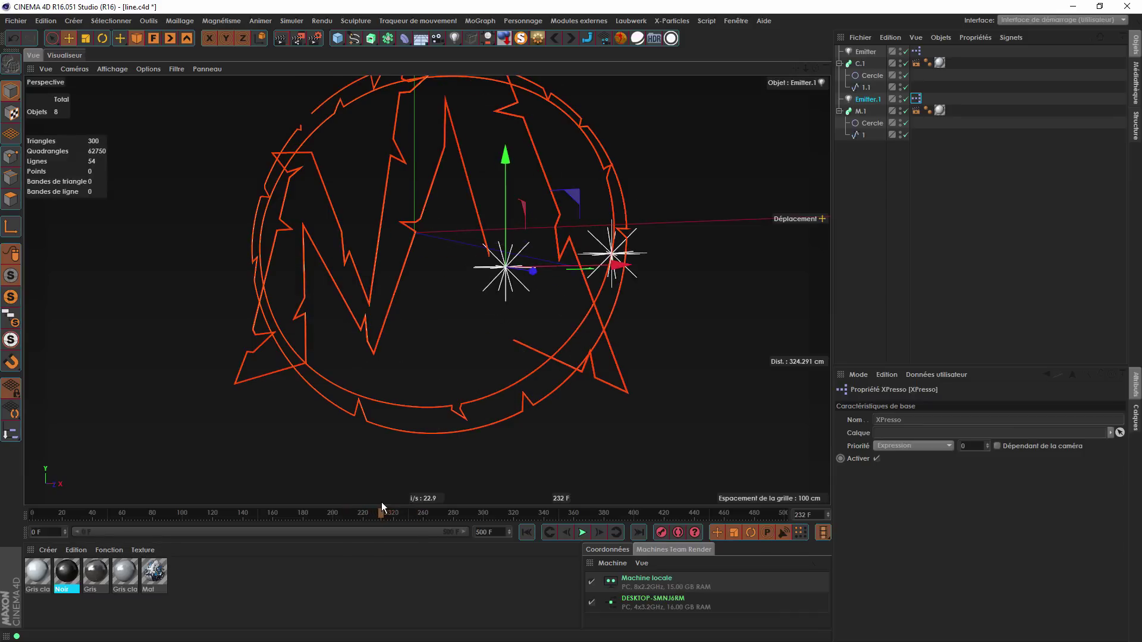
pyautogui.doubleClick(915, 101)
pyautogui.click(571, 416)
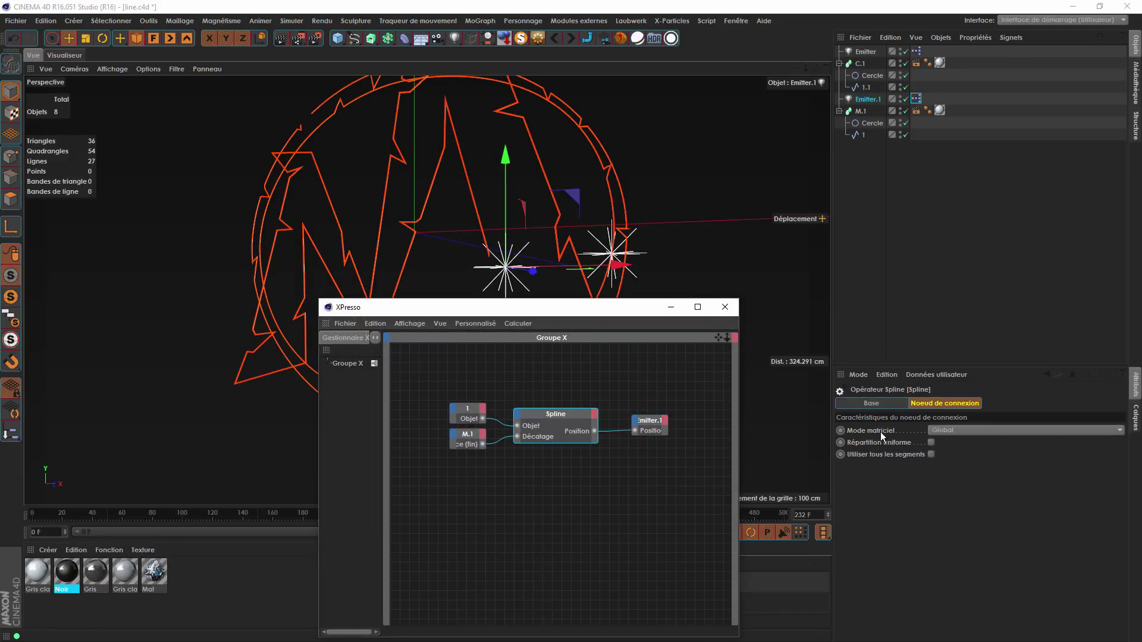
pyautogui.click(931, 443)
pyautogui.moveTo(530, 315); pyautogui.dragTo(573, 585)
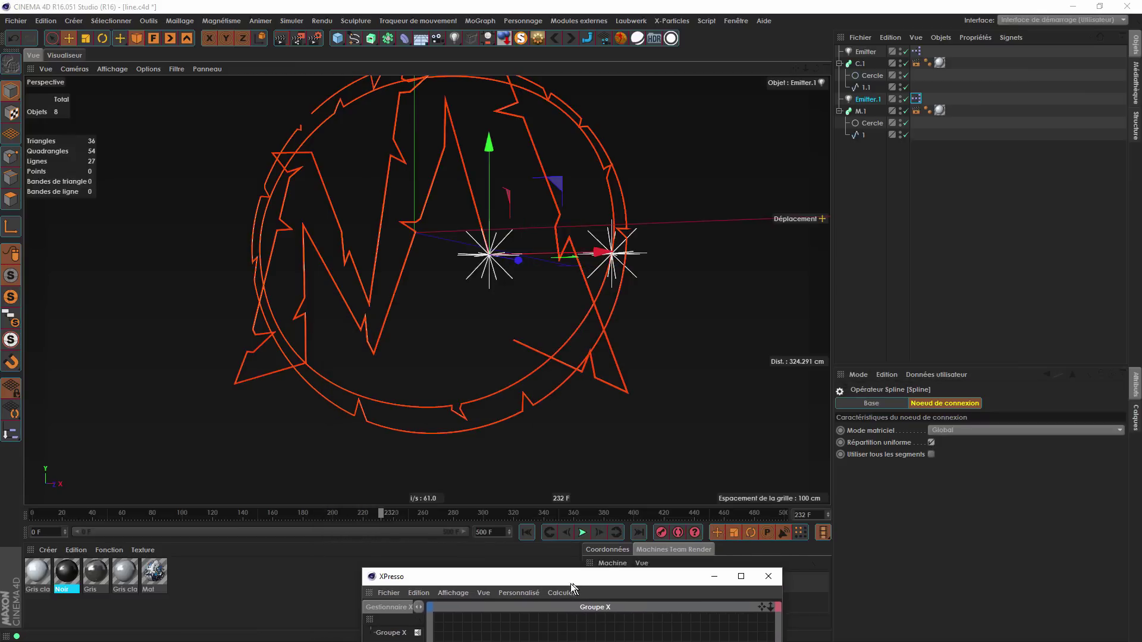
pyautogui.moveTo(382, 514); pyautogui.dragTo(508, 497)
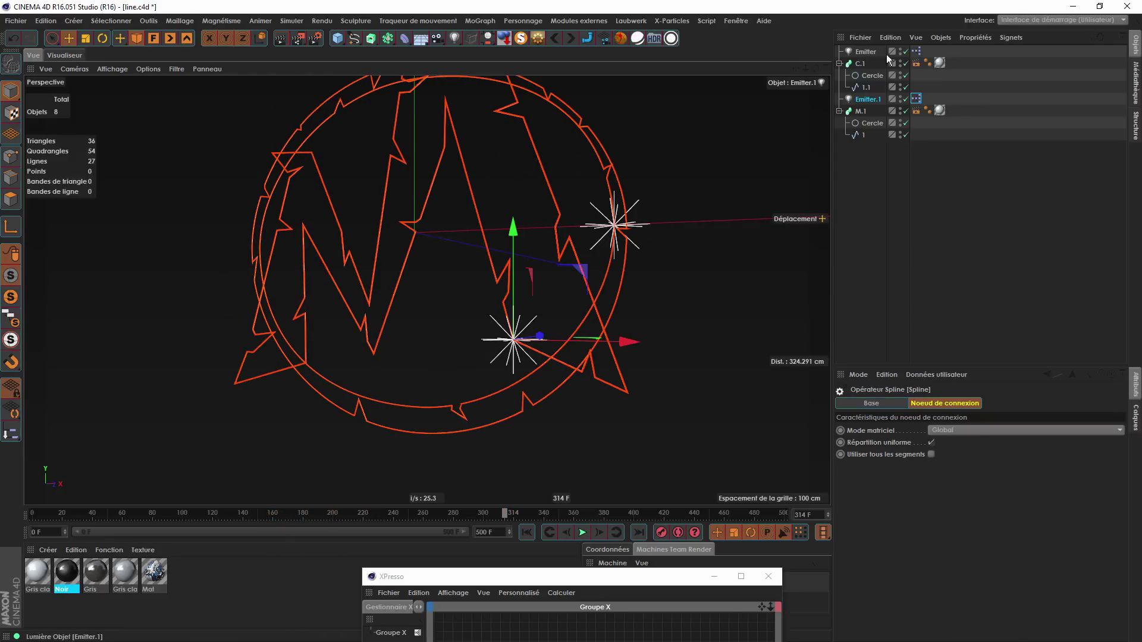
# Enable Utiliser tous les segments on the Spline node in the original Emitter light's XPresso graph.
pyautogui.click(839, 110)
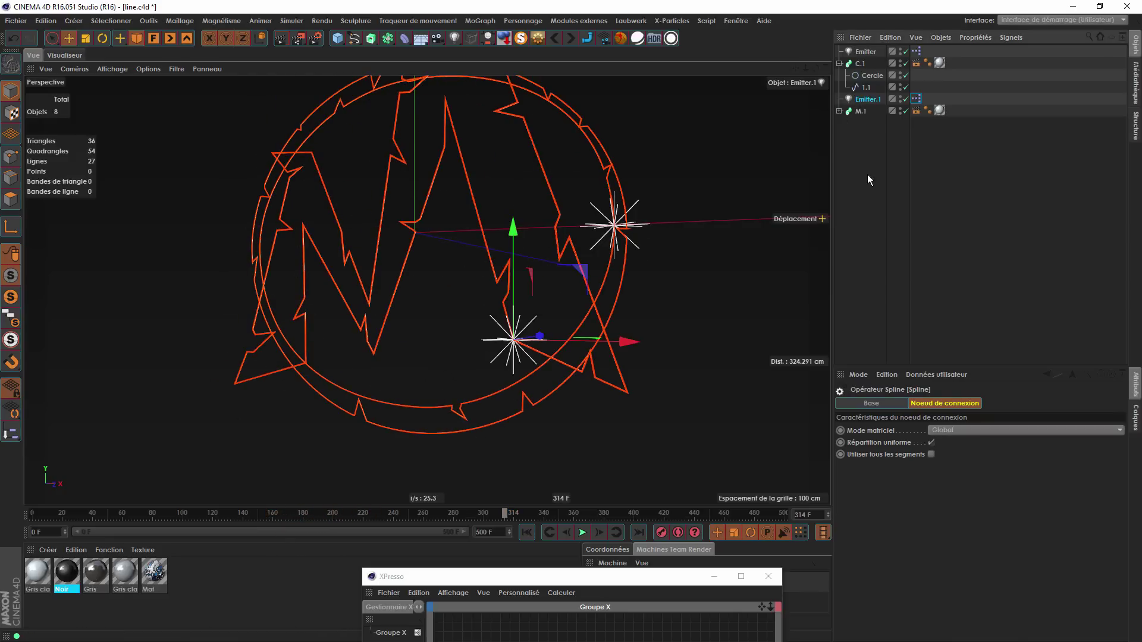
pyautogui.click(847, 63)
pyautogui.click(918, 52)
pyautogui.doubleClick(918, 54)
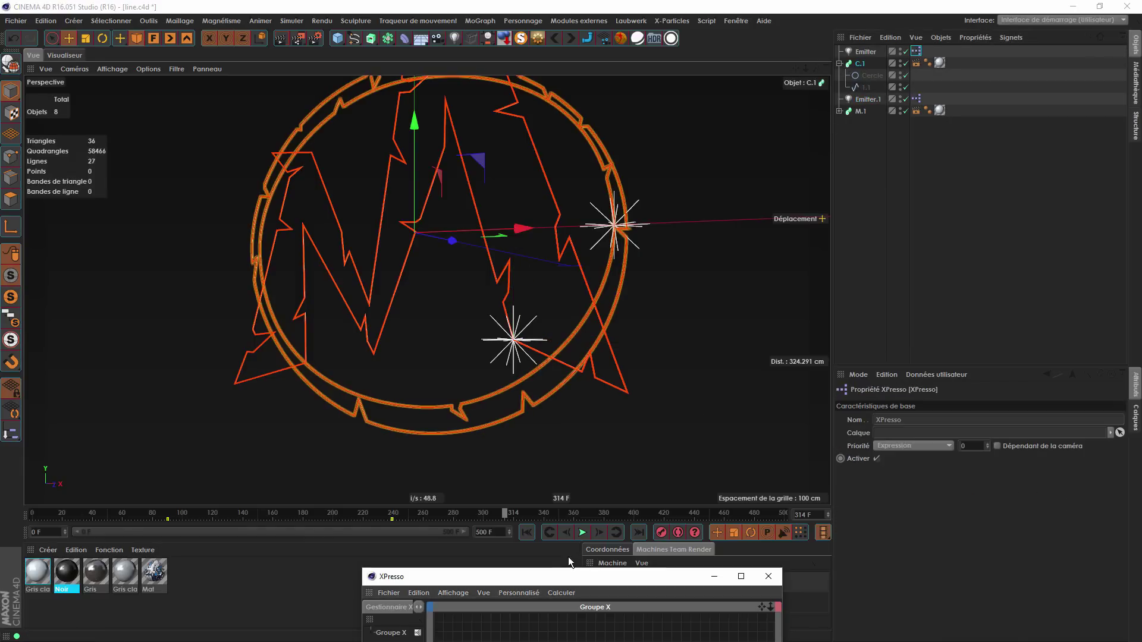
pyautogui.moveTo(578, 575); pyautogui.dragTo(296, 380)
pyautogui.click(331, 487)
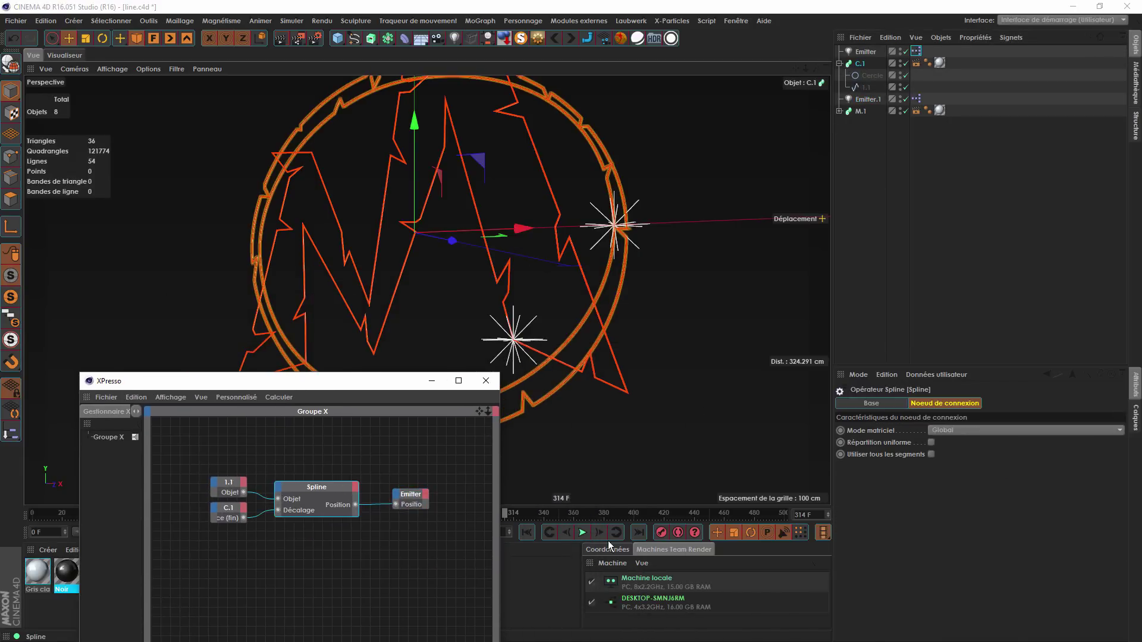
pyautogui.click(931, 454)
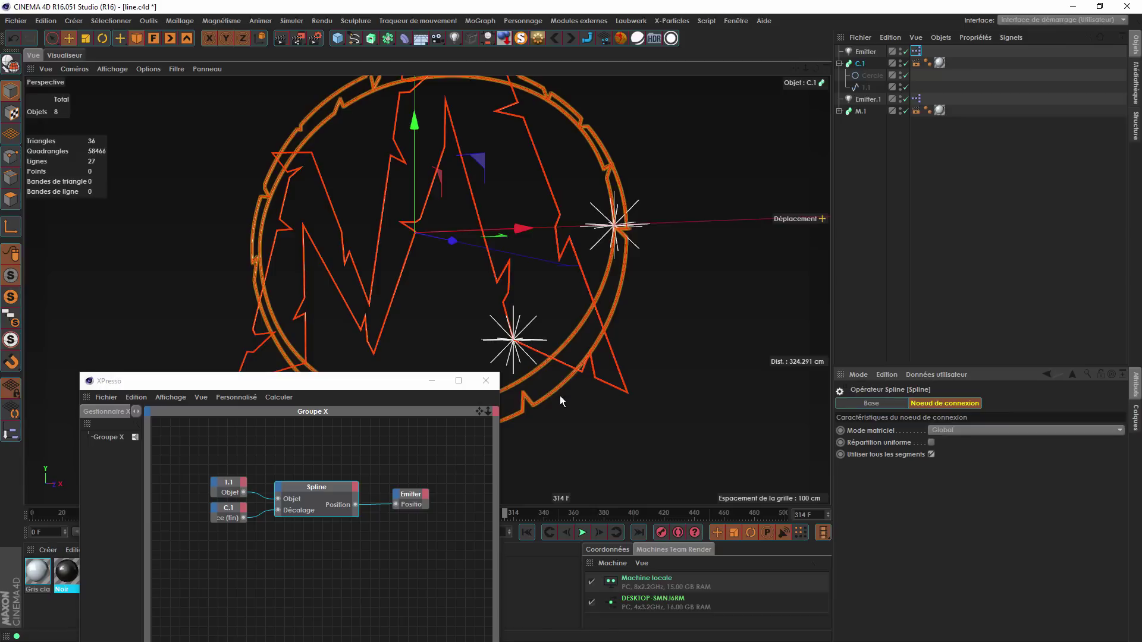
# Add a Segment input to the Spline node and scrub back to frame 105 to check the Emitter light's position.
pyautogui.moveTo(383, 384); pyautogui.dragTo(709, 326)
pyautogui.click(605, 431)
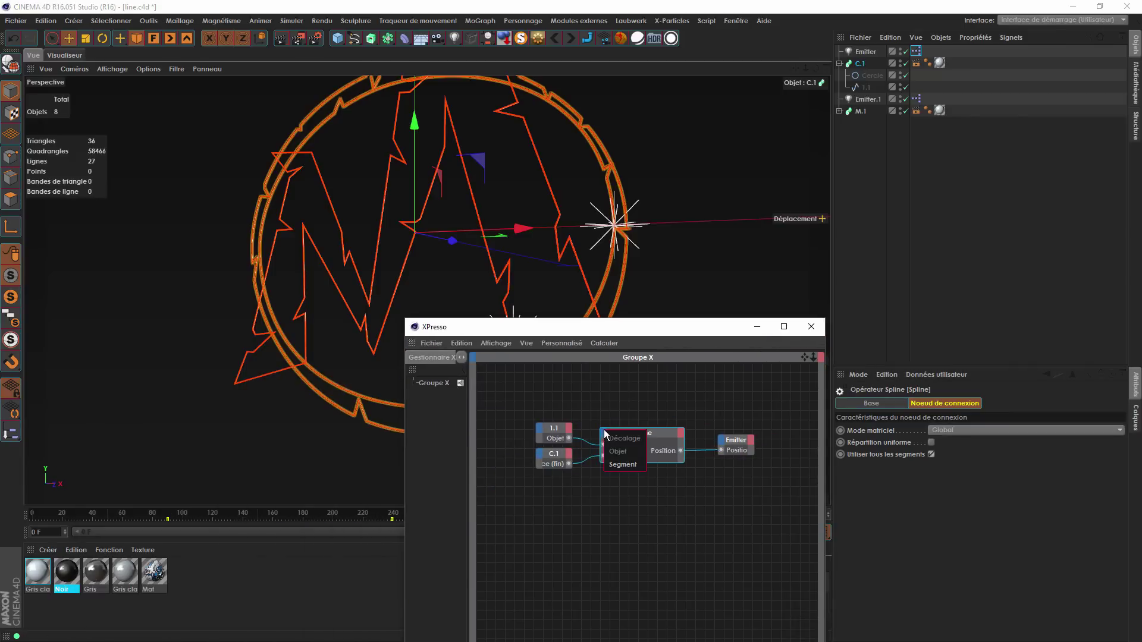
pyautogui.click(624, 464)
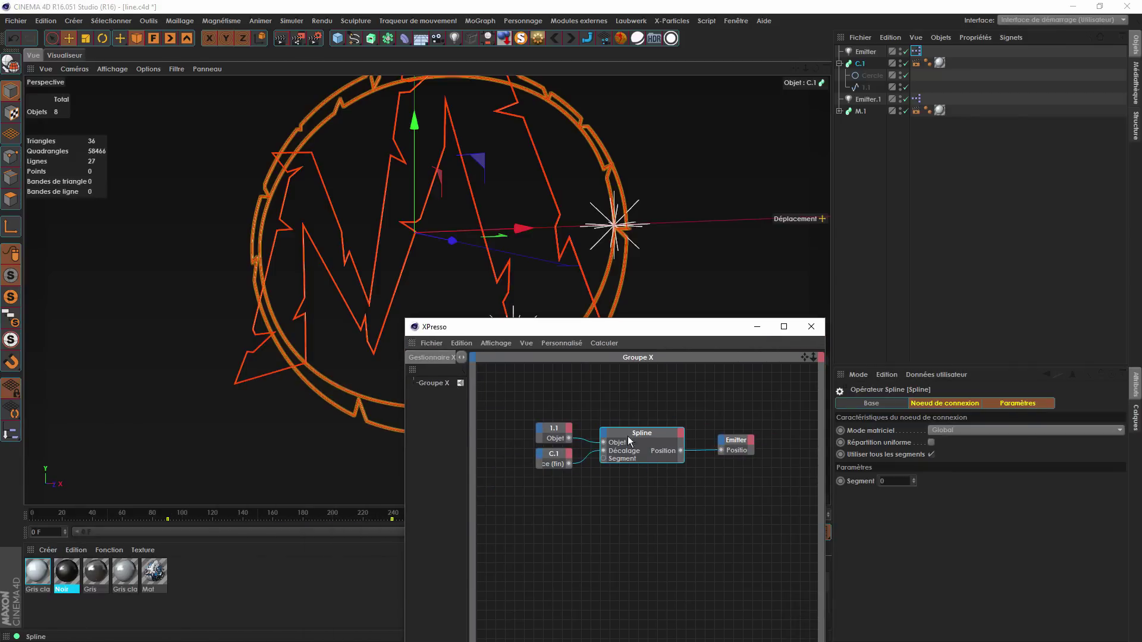
pyautogui.moveTo(674, 333); pyautogui.dragTo(490, 602)
pyautogui.moveTo(371, 516); pyautogui.dragTo(189, 505)
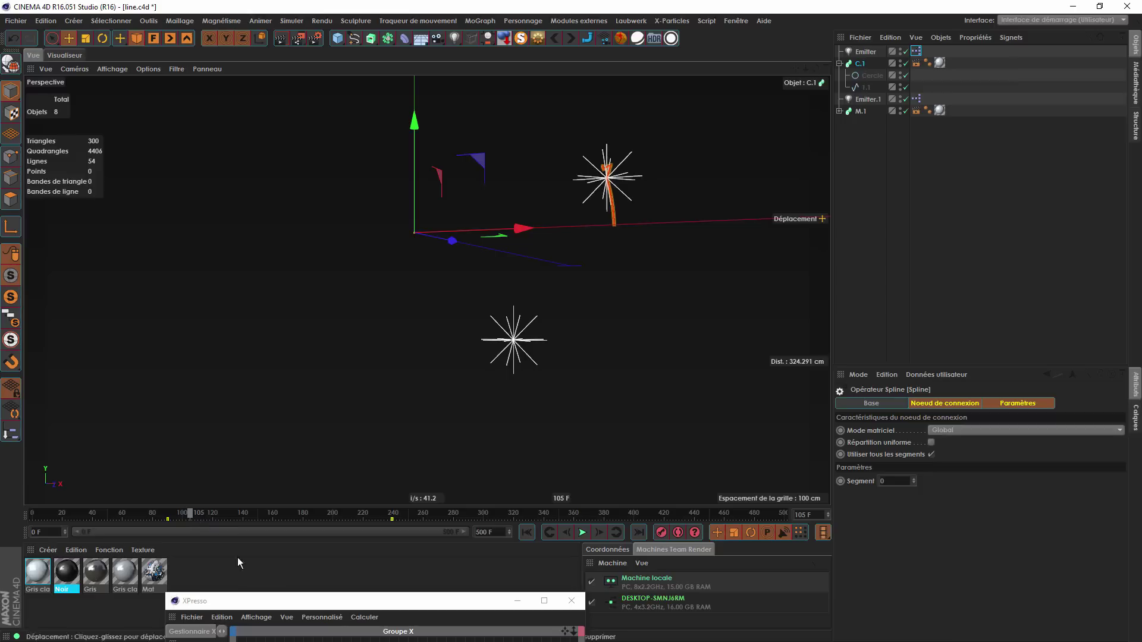
# Enable Répartition uniforme on the Spline node and scrub to frame 140 to check the Emitter light's path.
pyautogui.moveTo(318, 602); pyautogui.dragTo(380, 372)
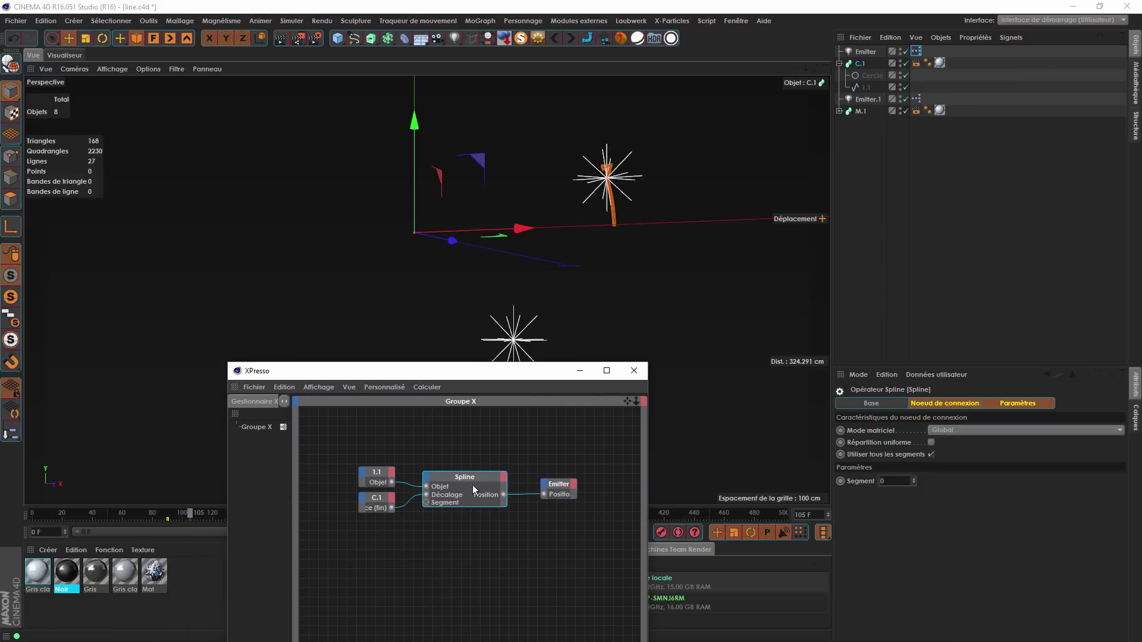
pyautogui.click(931, 444)
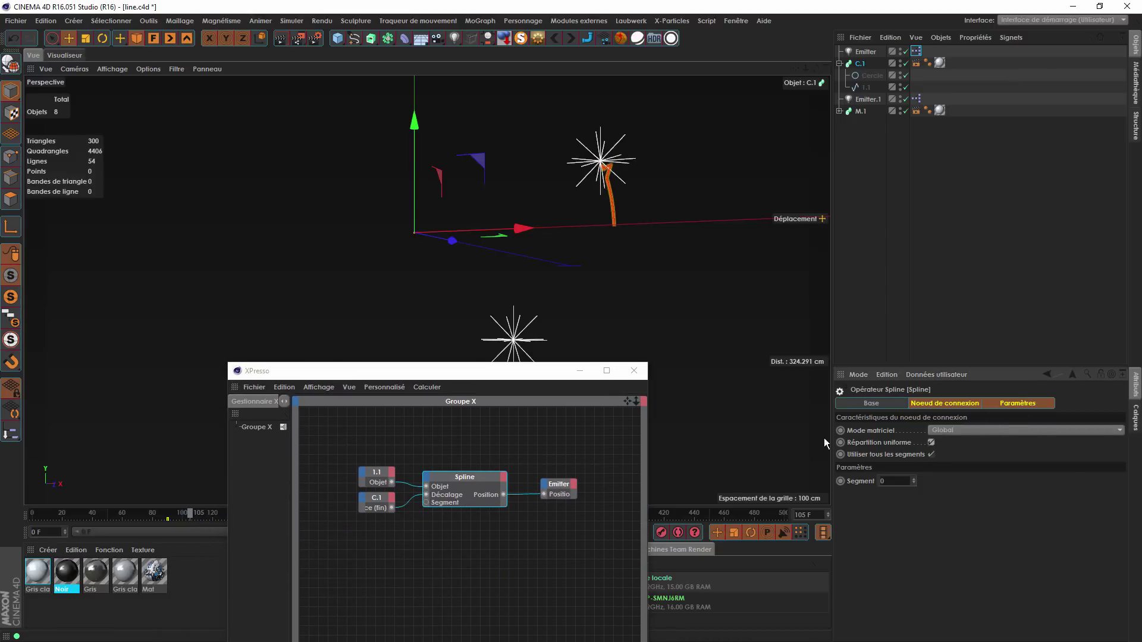
pyautogui.moveTo(391, 373); pyautogui.dragTo(288, 613)
pyautogui.moveTo(189, 516); pyautogui.dragTo(277, 494)
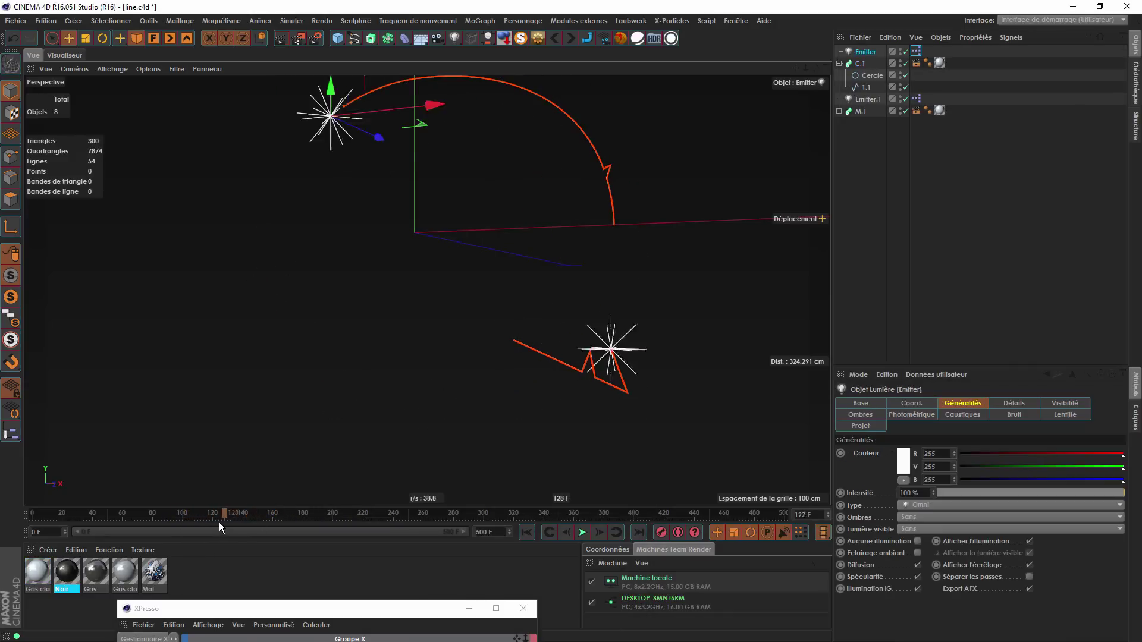
pyautogui.moveTo(219, 522)
pyautogui.mouseDown()
pyautogui.moveTo(188, 515)
pyautogui.moveTo(240, 519)
pyautogui.mouseUp()
# Set the Spline node's Mode matriciel to Local and test Répartition uniforme and Utiliser tous les segments on and off, leaving both enabled.
pyautogui.moveTo(304, 611); pyautogui.dragTo(227, 454)
pyautogui.click(276, 557)
pyautogui.click(931, 454)
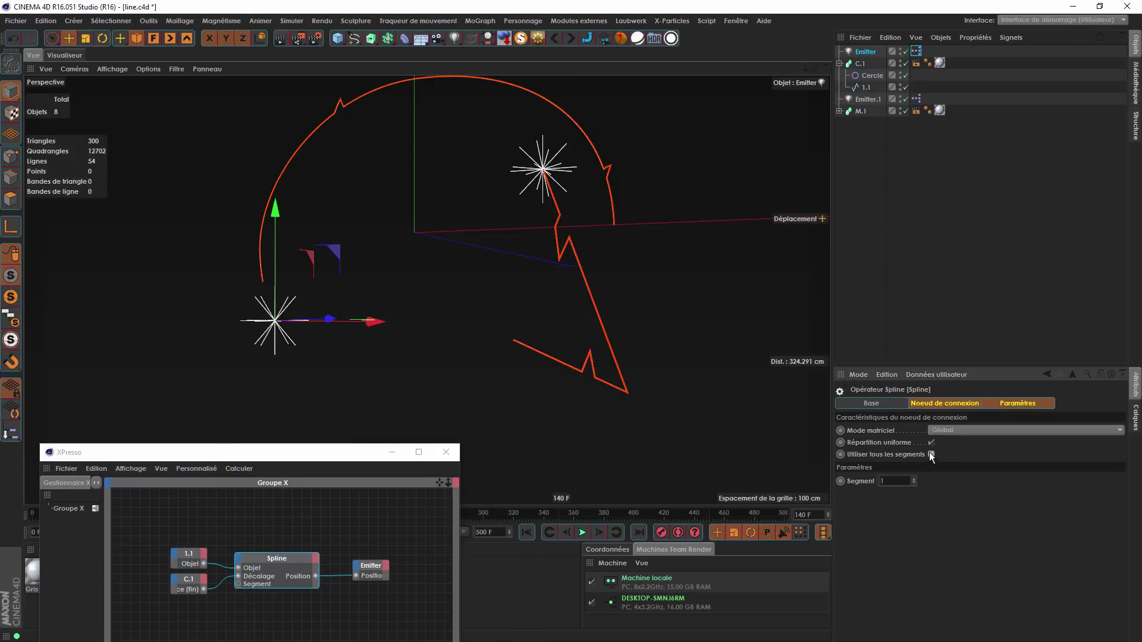
pyautogui.click(931, 443)
pyautogui.click(950, 431)
pyautogui.click(963, 452)
pyautogui.click(932, 444)
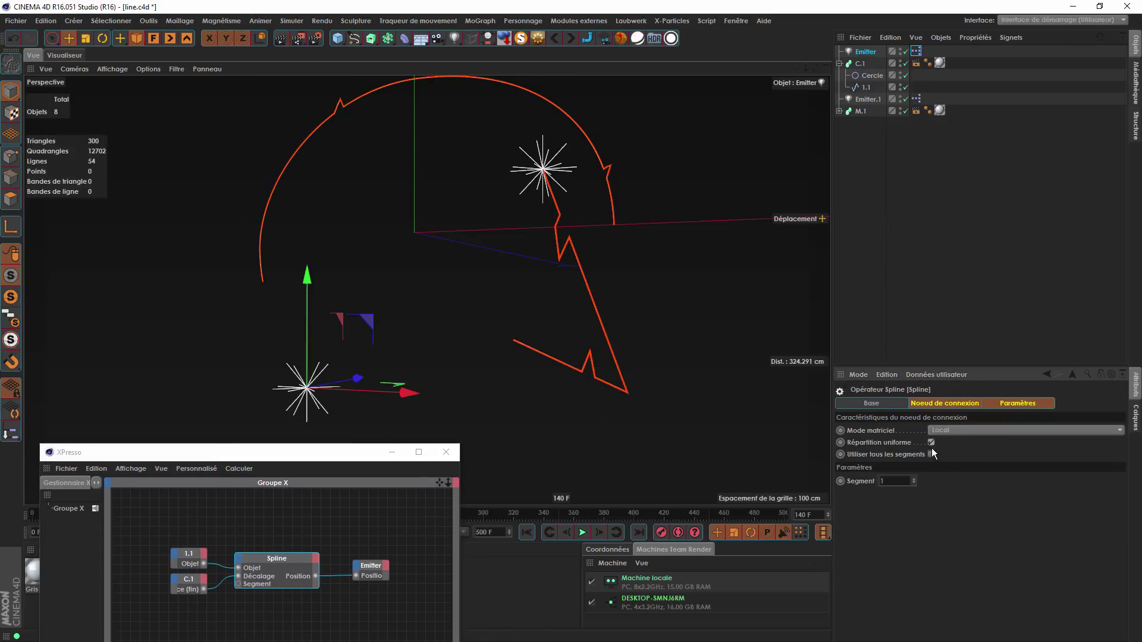
pyautogui.click(930, 454)
pyautogui.click(931, 454)
pyautogui.click(932, 443)
# Scrub the animation to check the Emitter light's path, ending at frame 104, and close the XPresso editor.
pyautogui.moveTo(324, 454); pyautogui.dragTo(441, 543)
pyautogui.moveTo(252, 516); pyautogui.dragTo(288, 501)
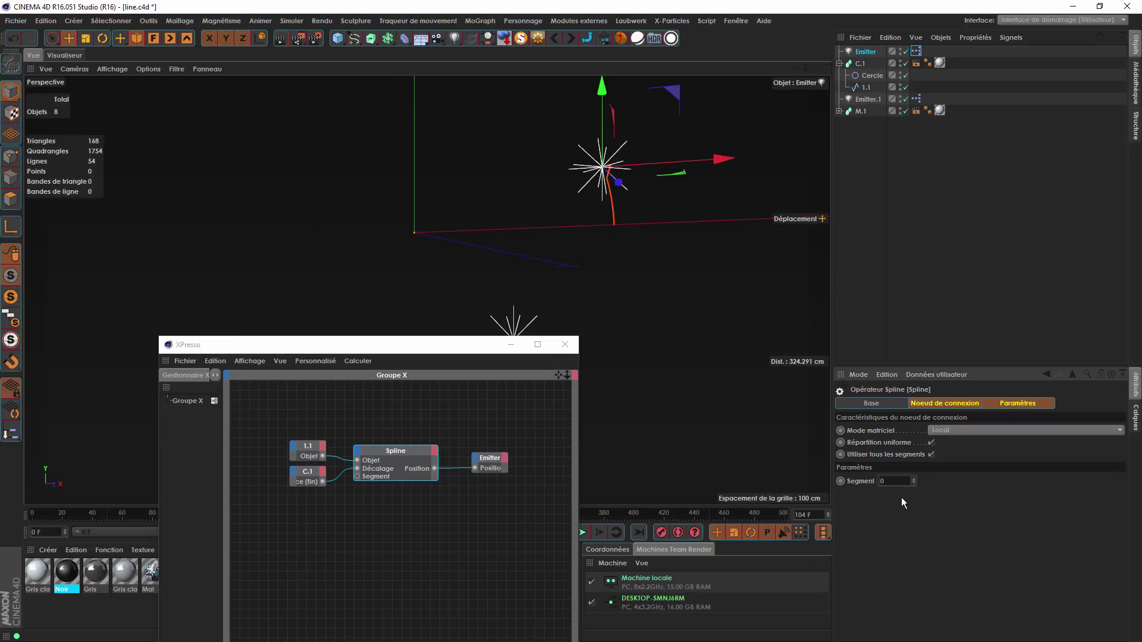
pyautogui.moveTo(449, 349); pyautogui.dragTo(428, 413)
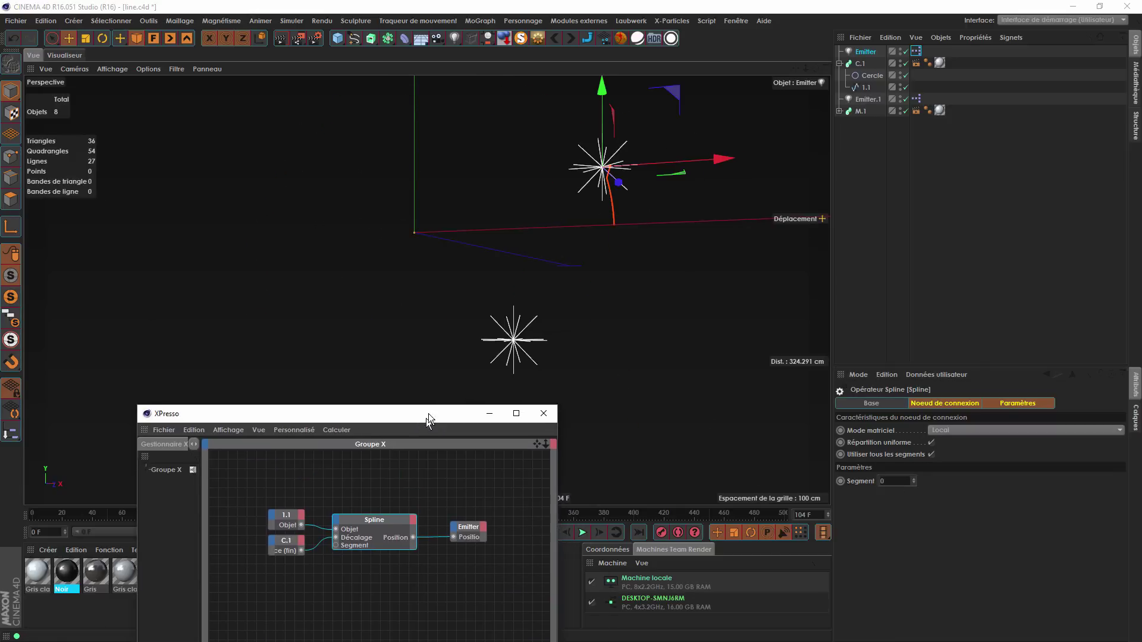
pyautogui.click(554, 419)
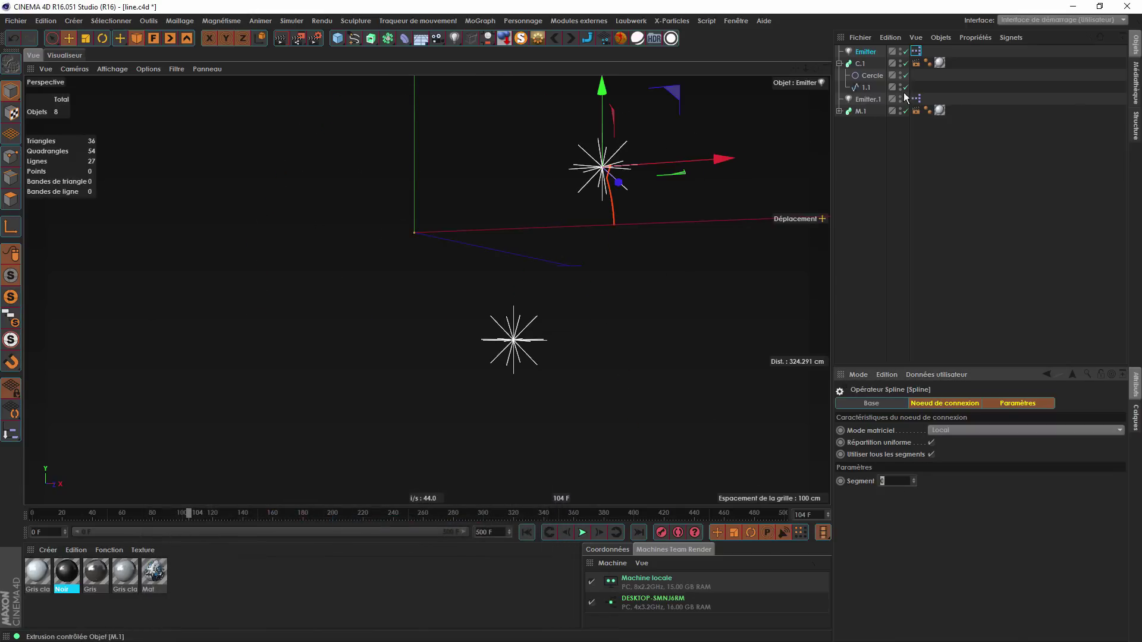
# Duplicate the C.1 sweep below M.1 and explode the segments of spline 1.1 inside the copy.
pyautogui.click(864, 64)
pyautogui.click(840, 64)
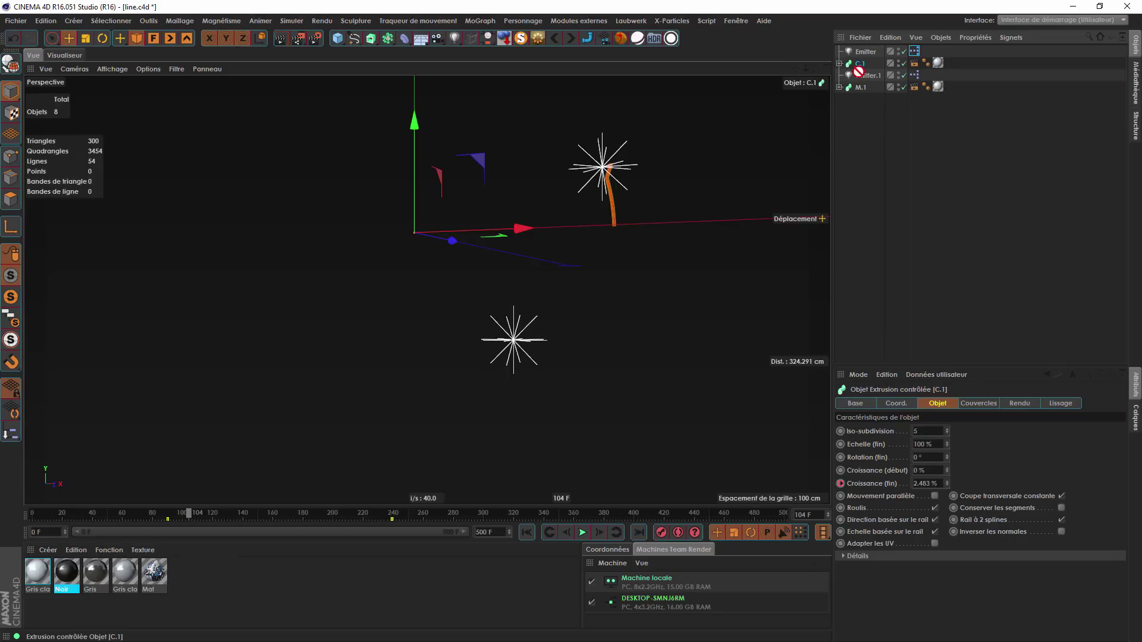
pyautogui.keyDown('ctrl'); pyautogui.moveTo(869, 185); pyautogui.dragTo(870, 187); pyautogui.keyUp('ctrl')
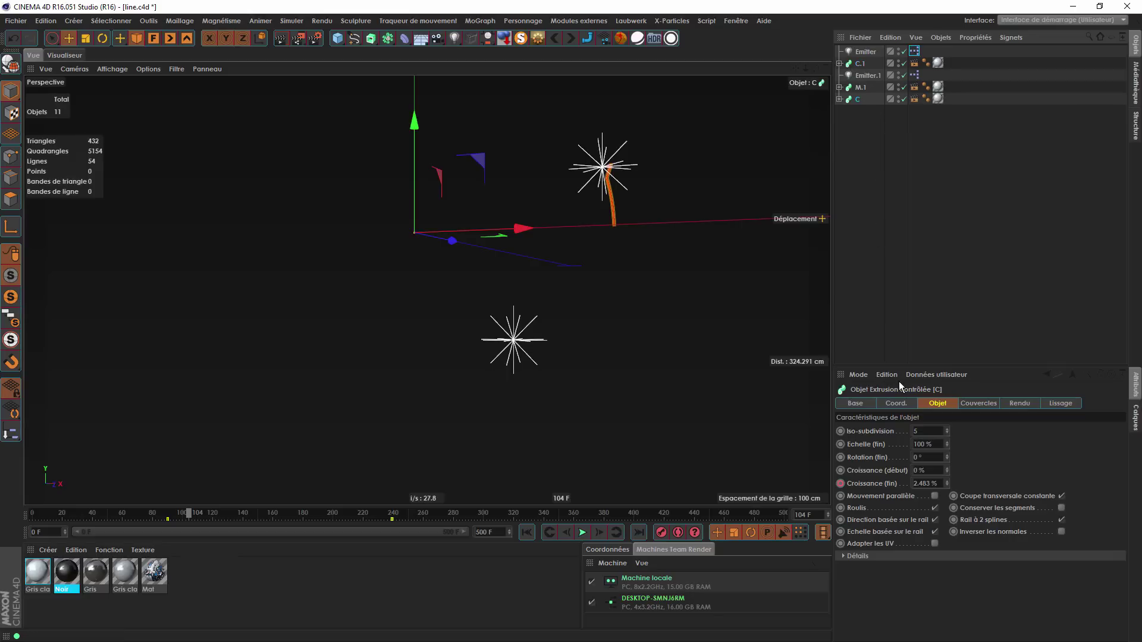
pyautogui.click(839, 100)
pyautogui.click(859, 123)
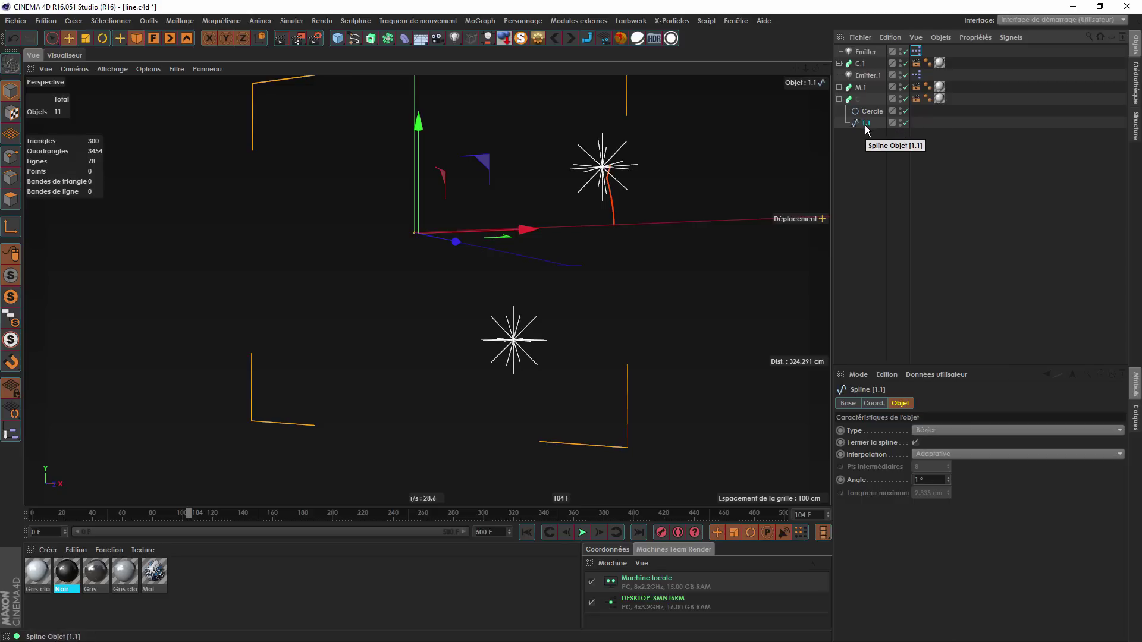
pyautogui.click(10, 156)
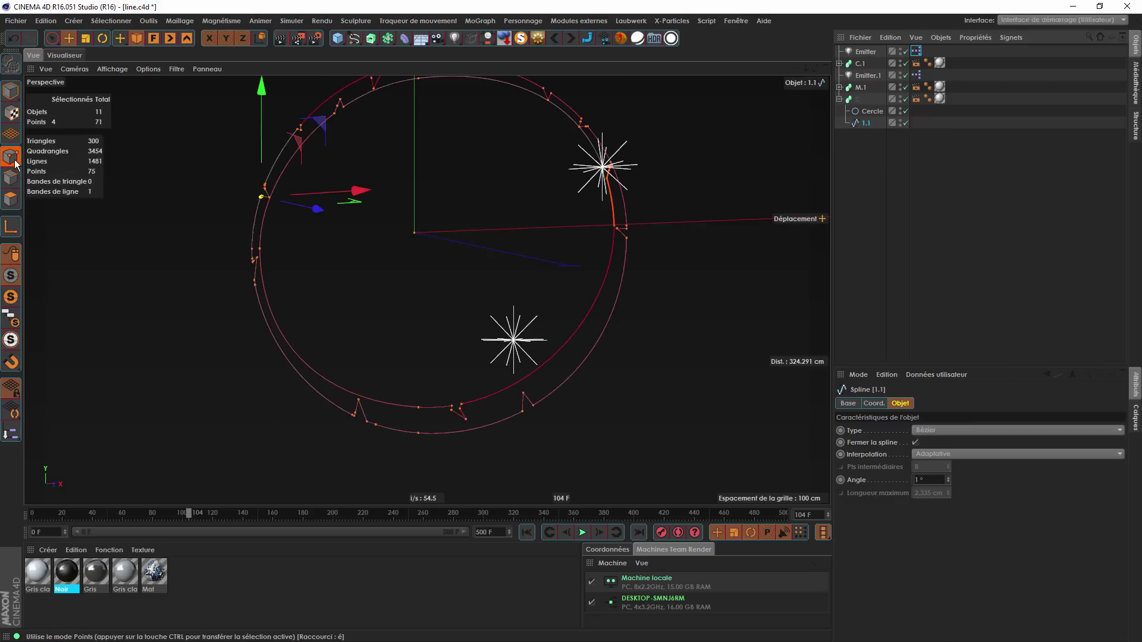
pyautogui.rightClick(488, 220)
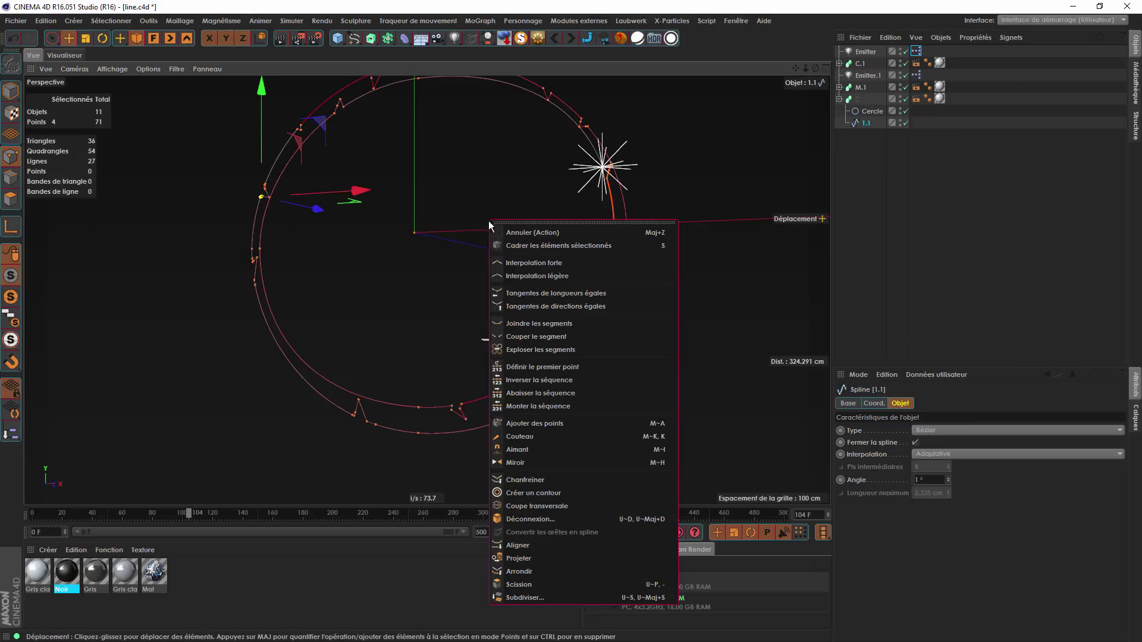
pyautogui.click(540, 349)
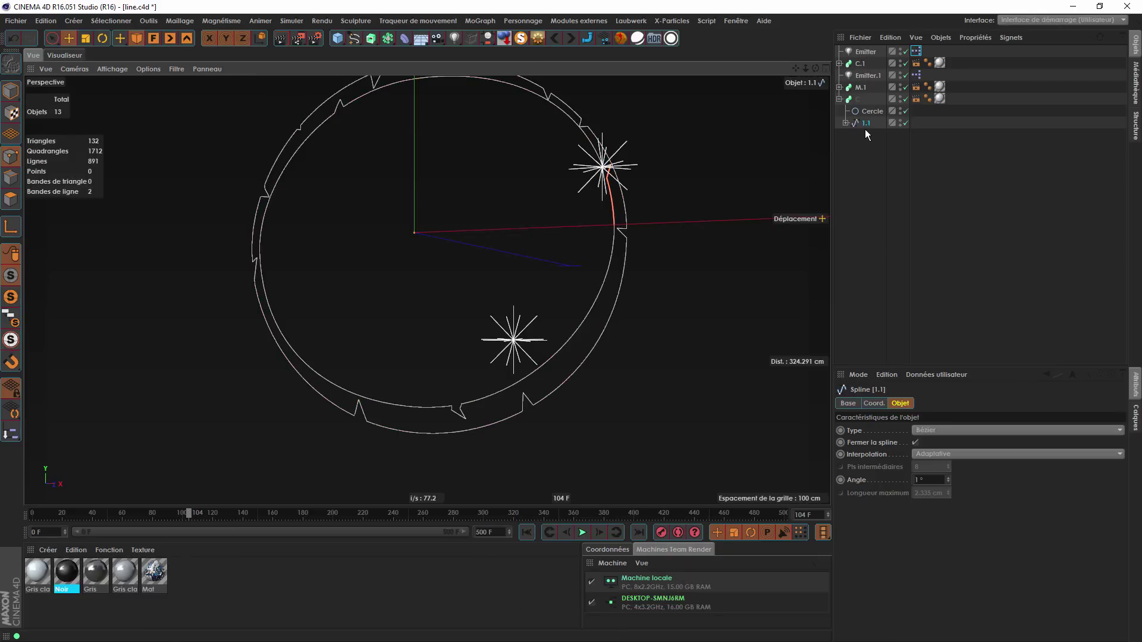
# Delete the exploded parent spline 1.1 in C while keeping its child splines 1.1.1 and 1.1.2 directly under the sweep.
pyautogui.hotkey('shift', 'Delete')
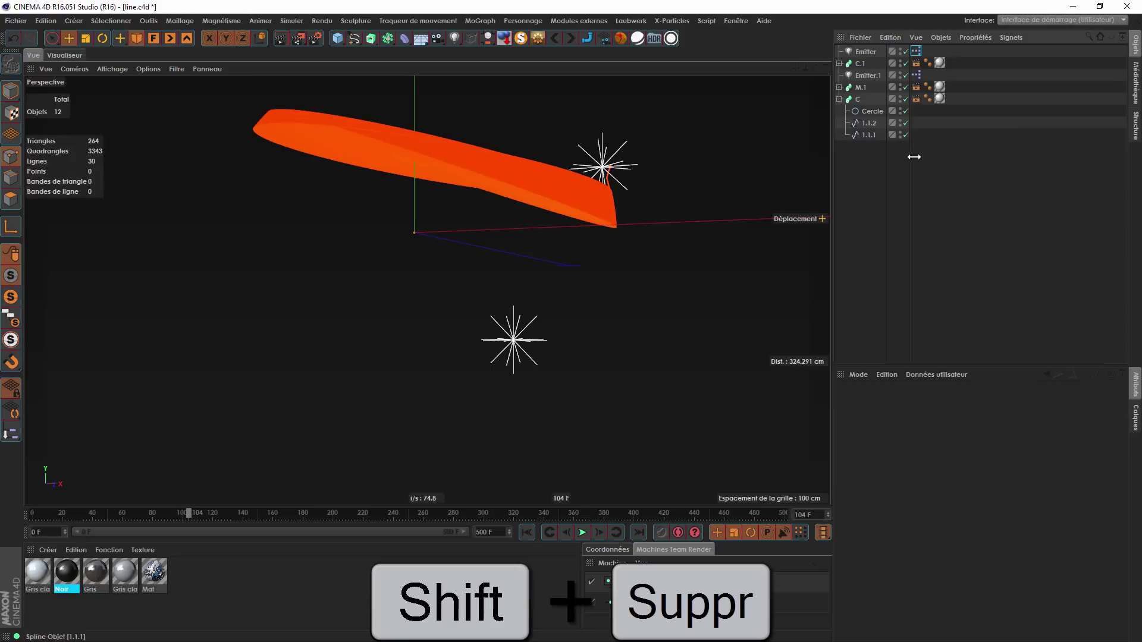
pyautogui.rightClick(861, 100)
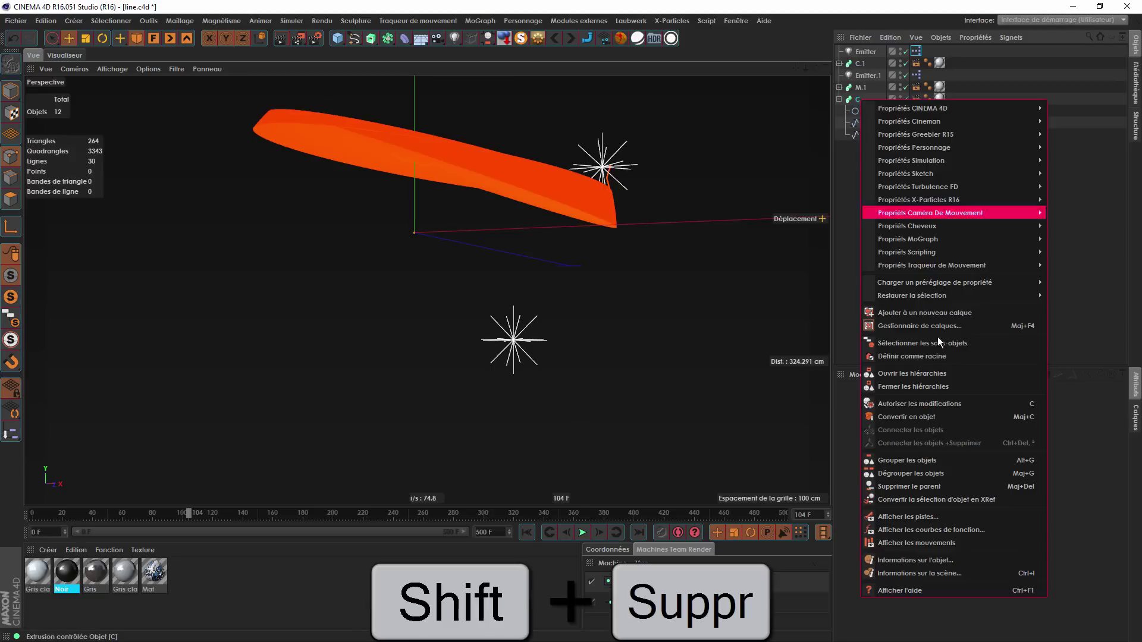
pyautogui.click(1099, 287)
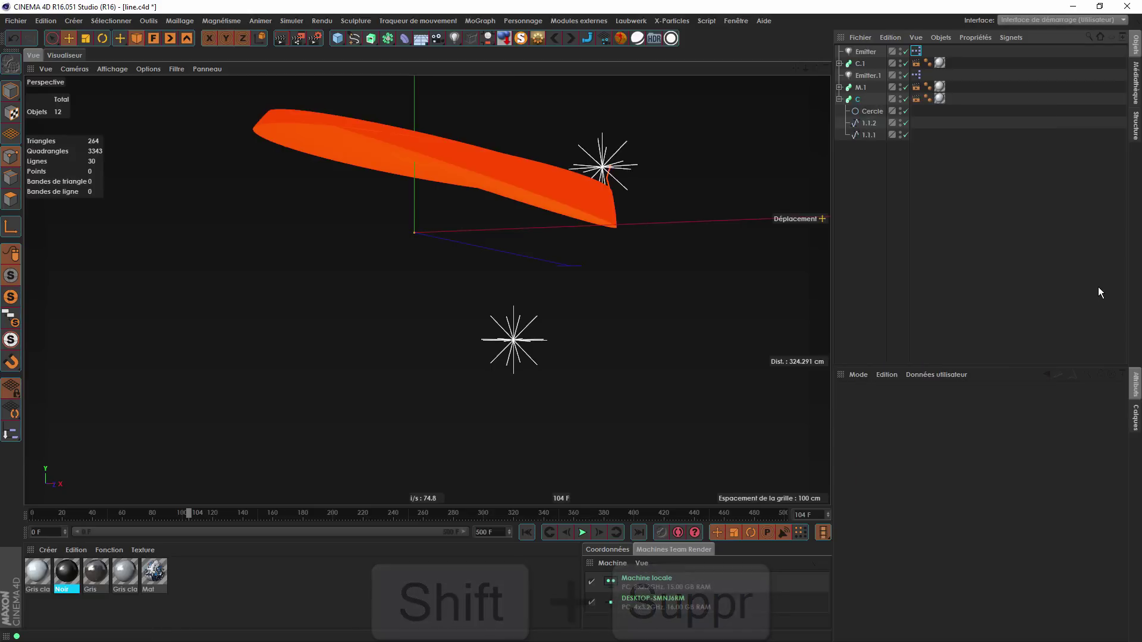
pyautogui.moveTo(869, 130); pyautogui.dragTo(878, 116)
pyautogui.click(860, 145)
# Duplicate the C sweep, keeping only spline 1.1.1 in the copy and only spline 1.1.2 in the original.
pyautogui.click(858, 100)
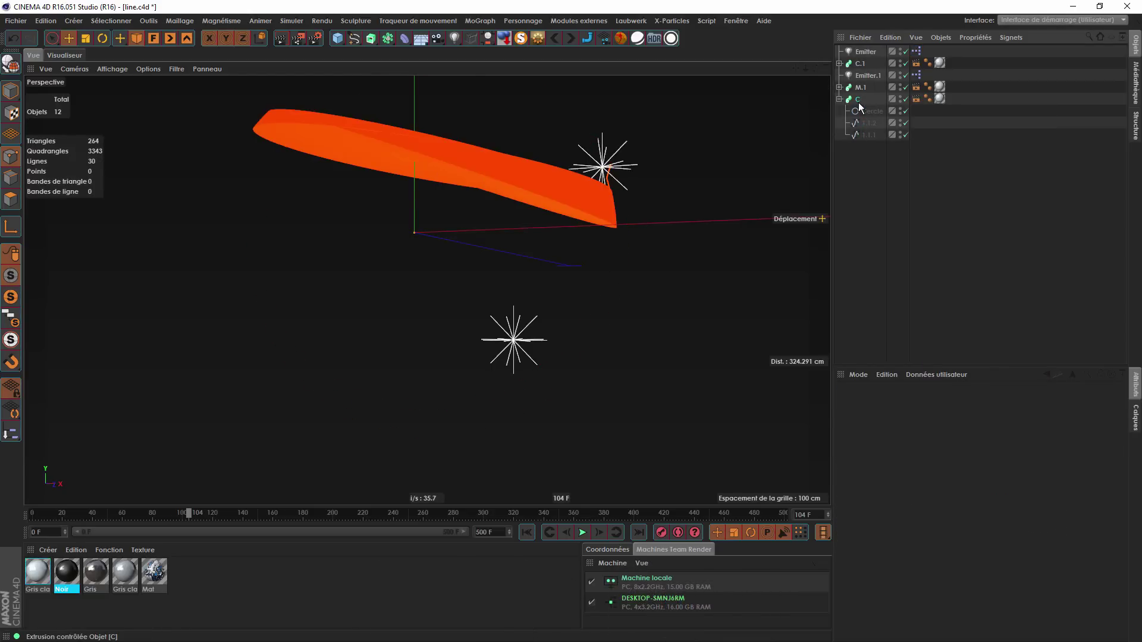
pyautogui.keyDown('ctrl'); pyautogui.moveTo(895, 216); pyautogui.dragTo(889, 211); pyautogui.keyUp('ctrl')
pyautogui.click(874, 173)
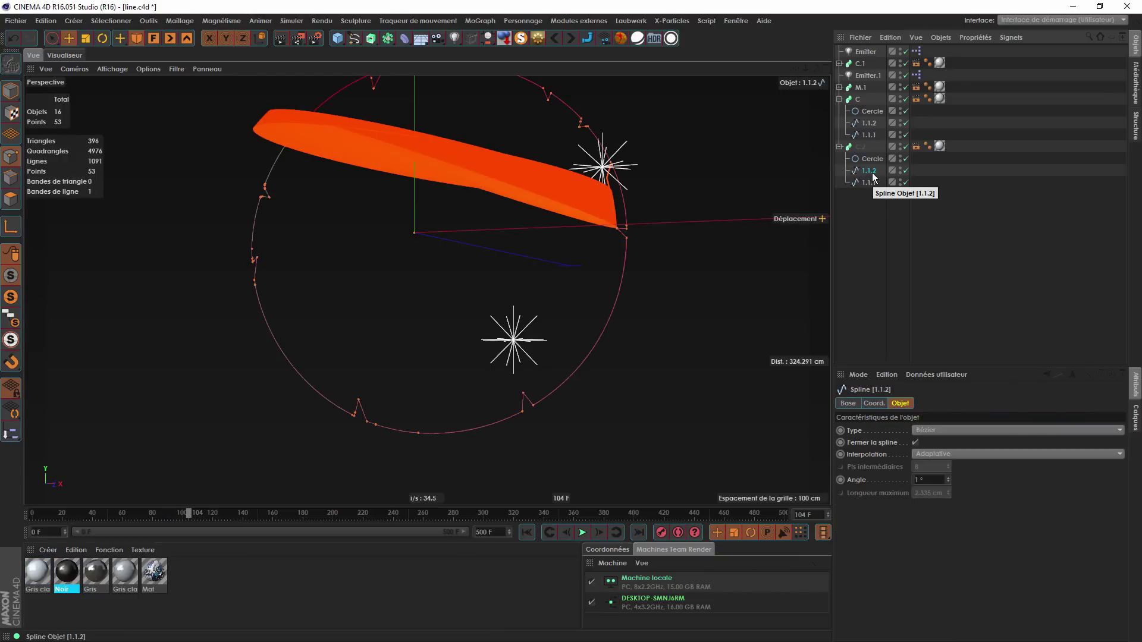
pyautogui.press('Delete')
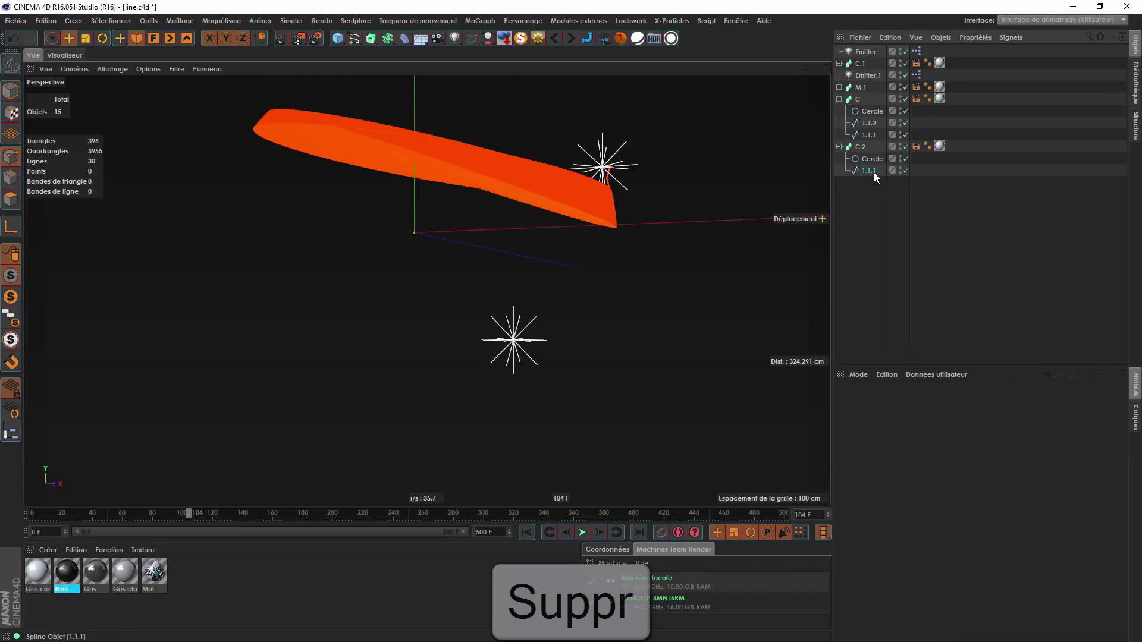
pyautogui.click(874, 172)
pyautogui.press('Delete')
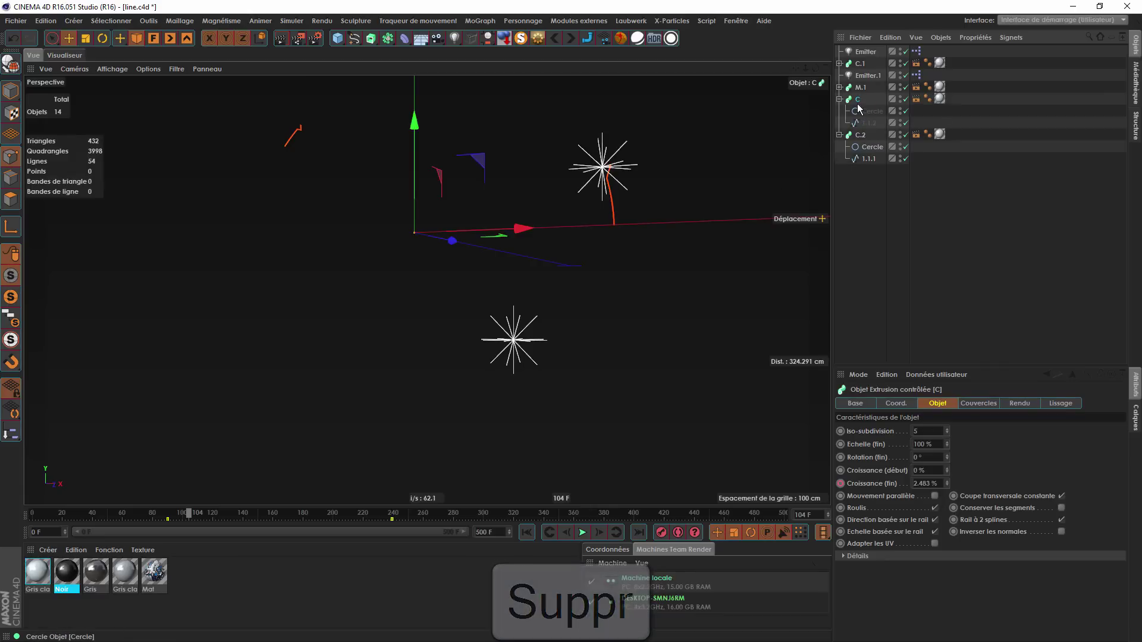
# Scrub to frame 153 to check the split sweeps, then hide C and C.2 and scrub to frame 183 to compare with C.1.
pyautogui.click(860, 136)
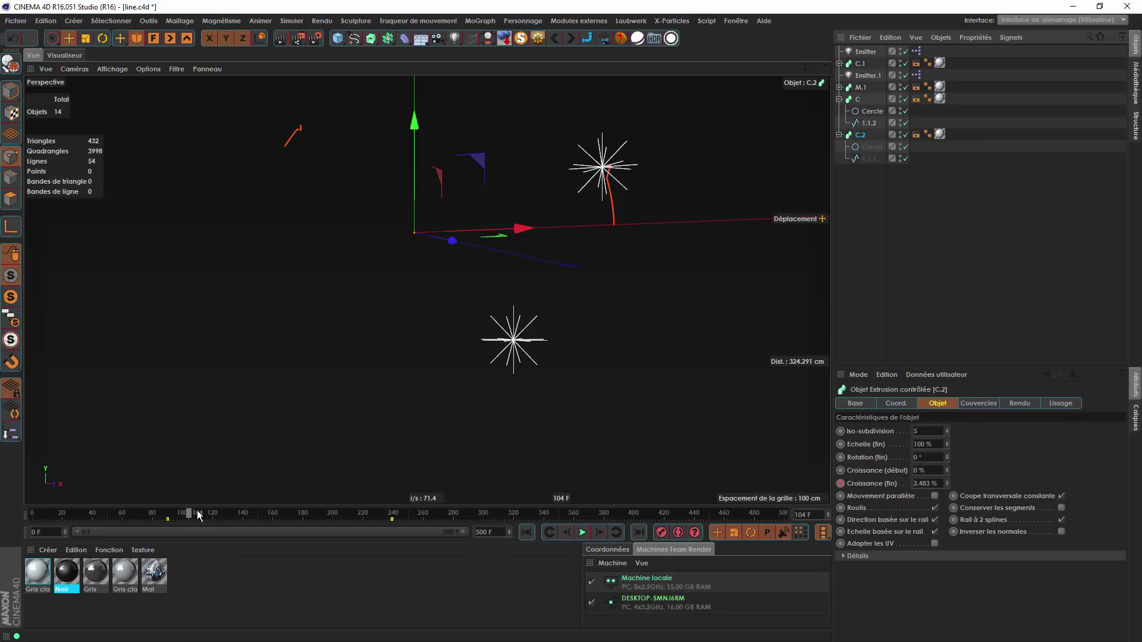
pyautogui.moveTo(195, 515); pyautogui.dragTo(266, 514)
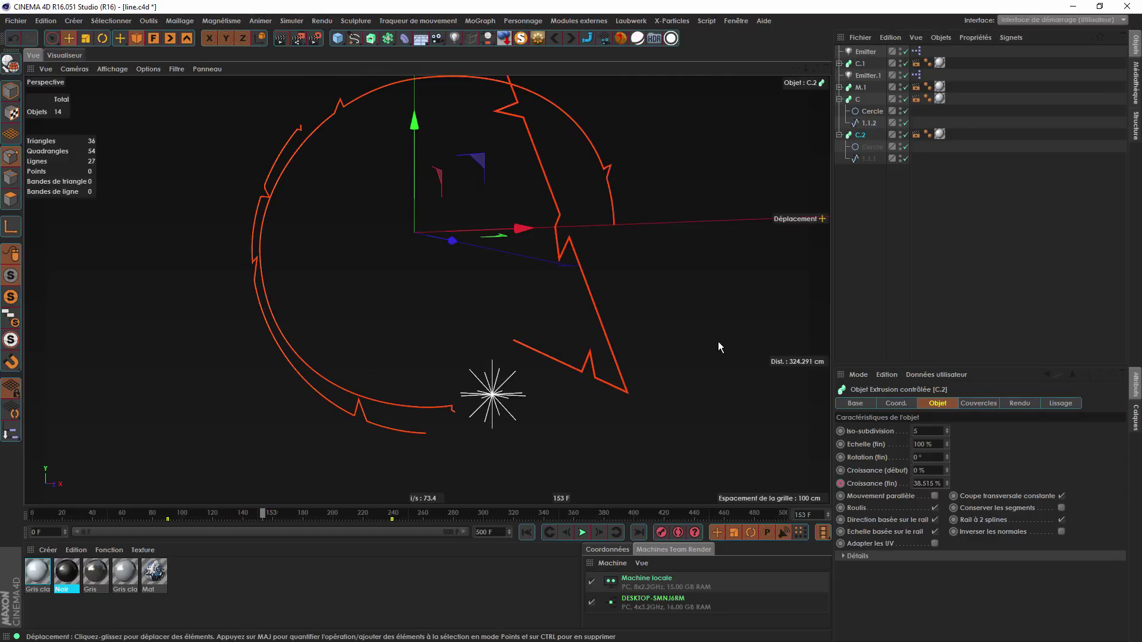
pyautogui.click(901, 110)
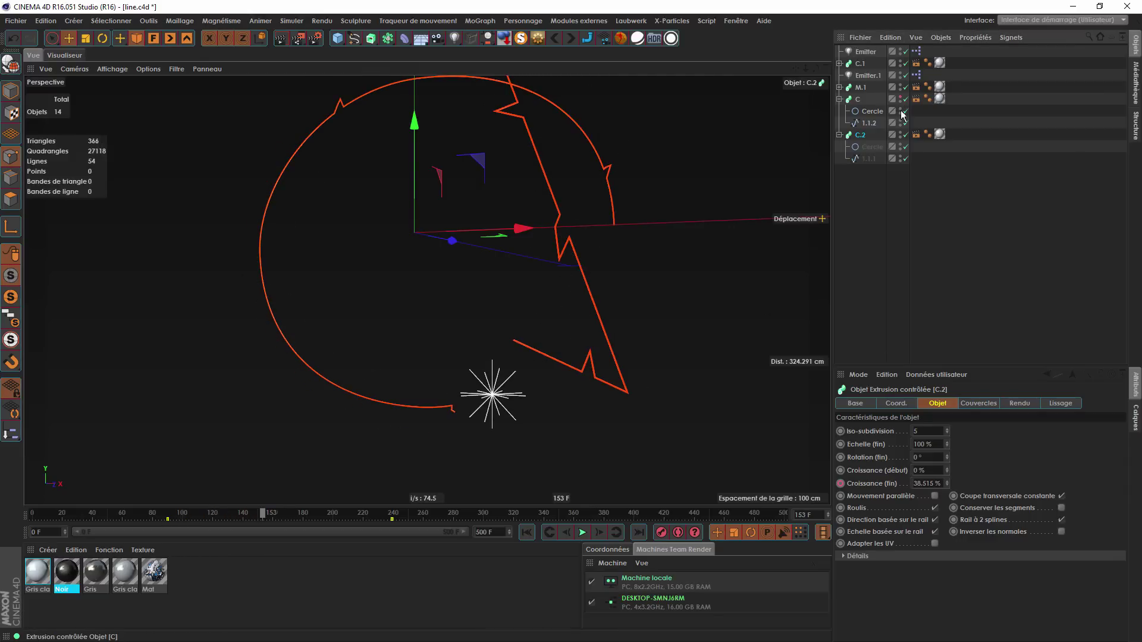
pyautogui.click(863, 64)
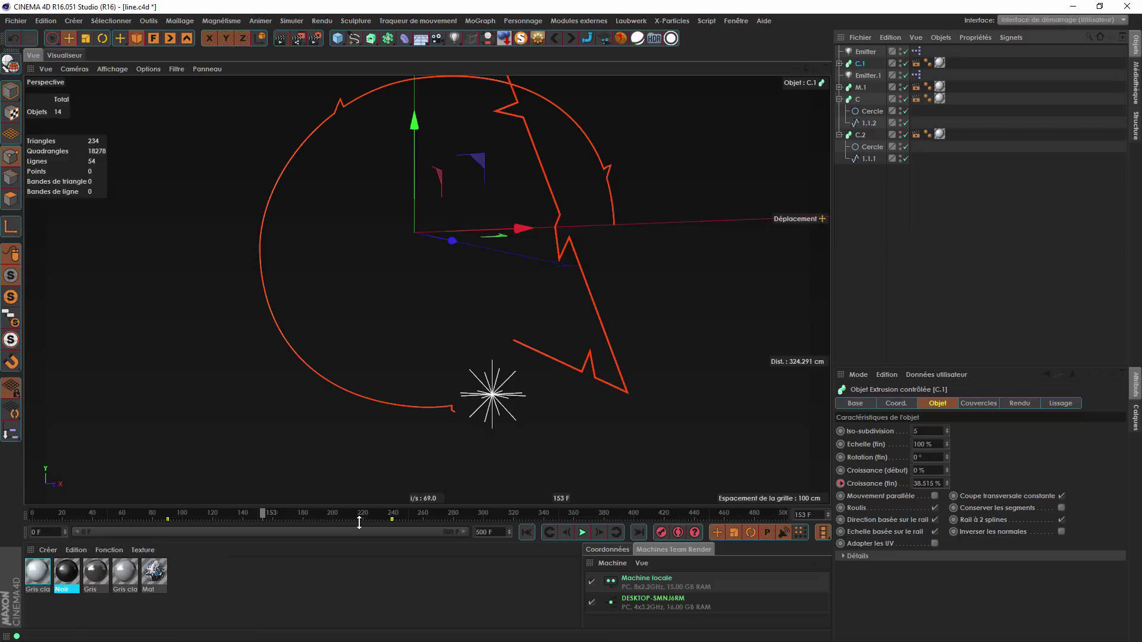
pyautogui.moveTo(274, 512); pyautogui.dragTo(308, 511)
# Disable the original Emitter light and make the C sweep visible in the viewport.
pyautogui.click(906, 51)
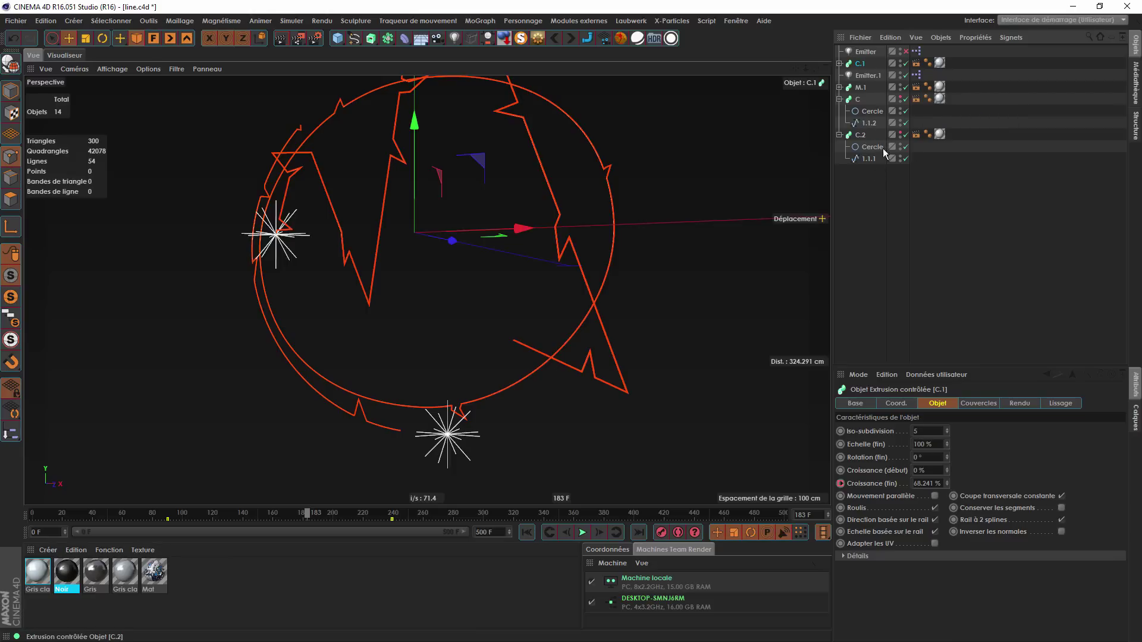
pyautogui.click(858, 100)
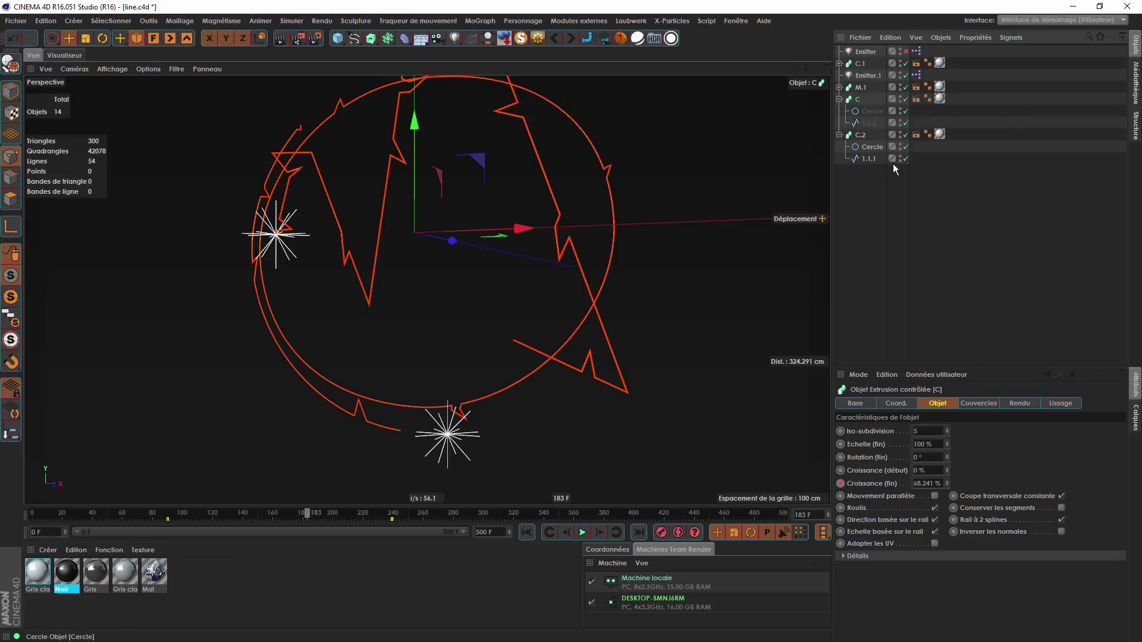
pyautogui.click(901, 96)
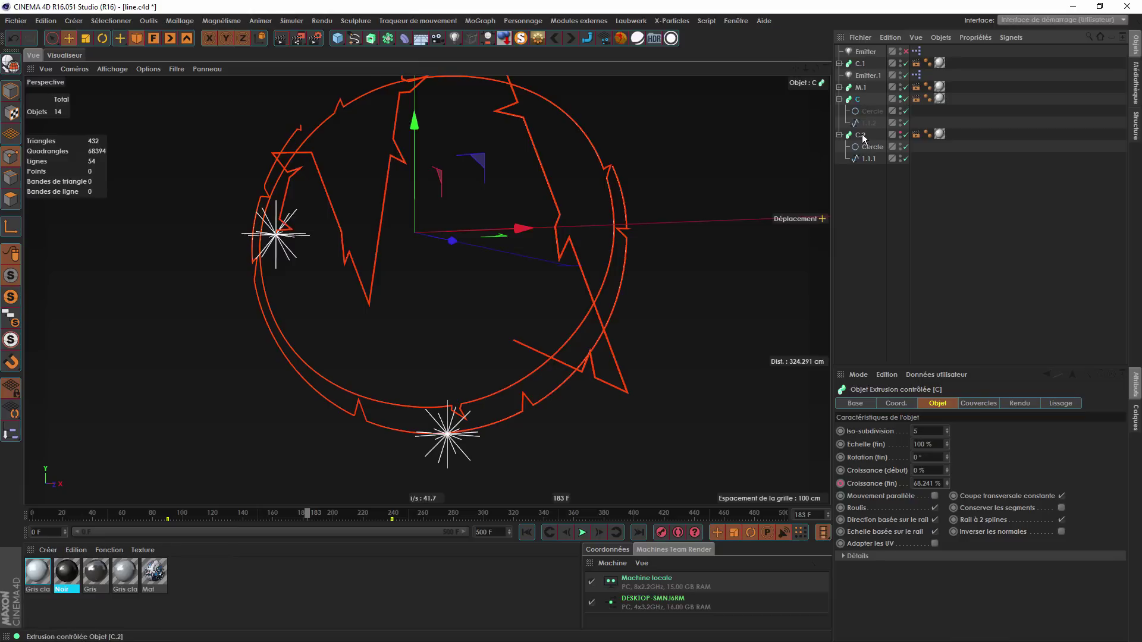
# Rename the C sweep to C 2 and its child spline 1.1.2 to 2.
pyautogui.doubleClick(860, 99)
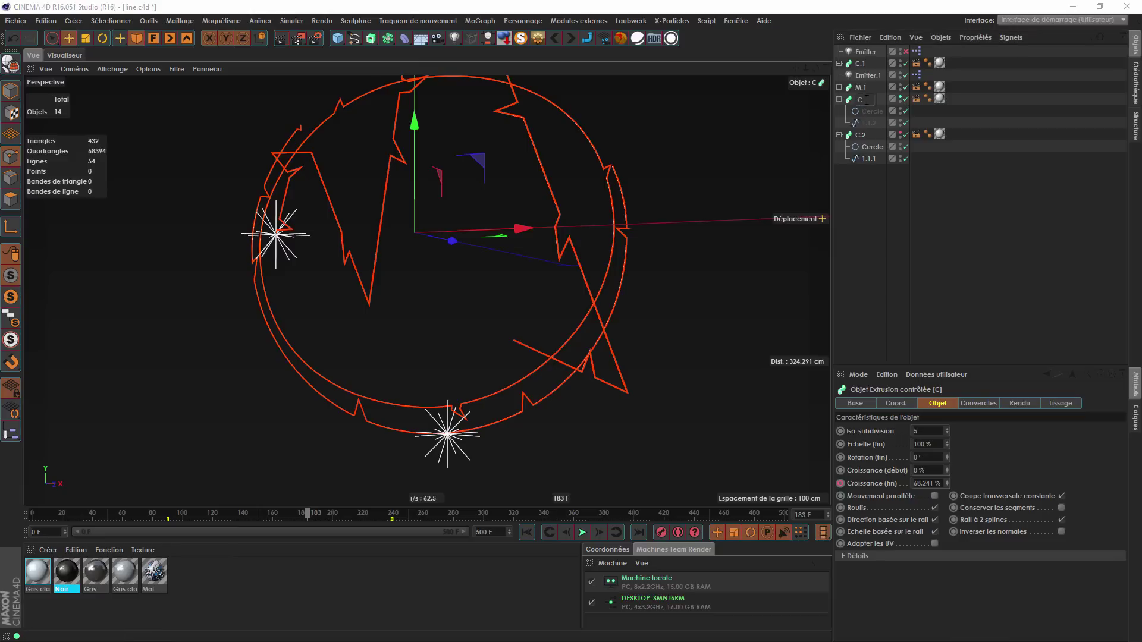
pyautogui.write('2')
pyautogui.press('Return')
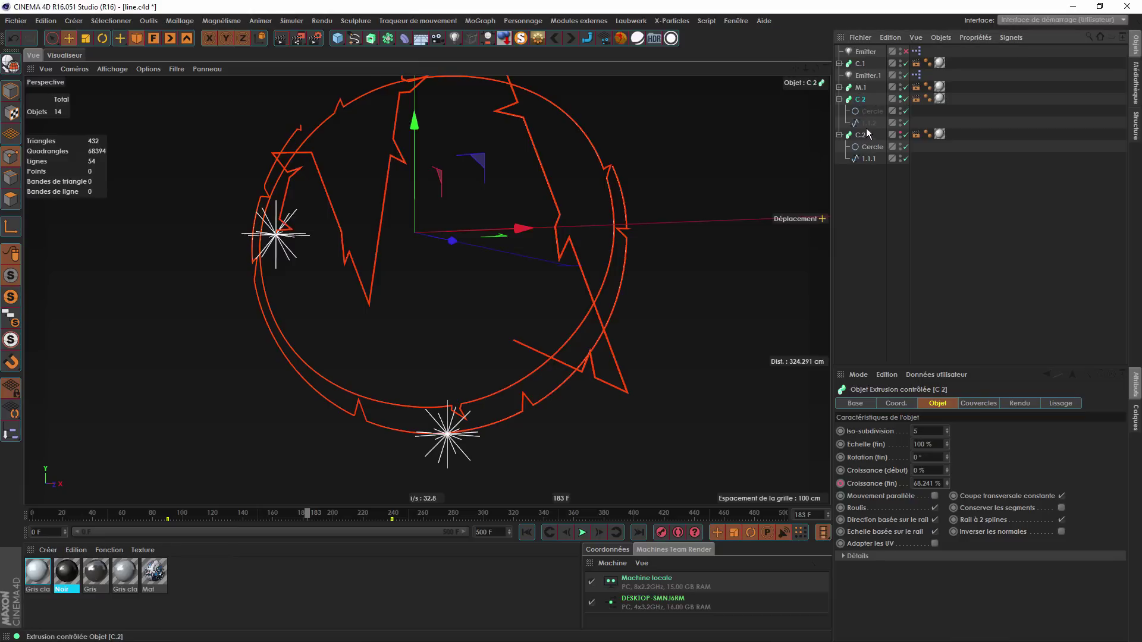
pyautogui.doubleClick(868, 124)
pyautogui.write('2')
pyautogui.press('Return')
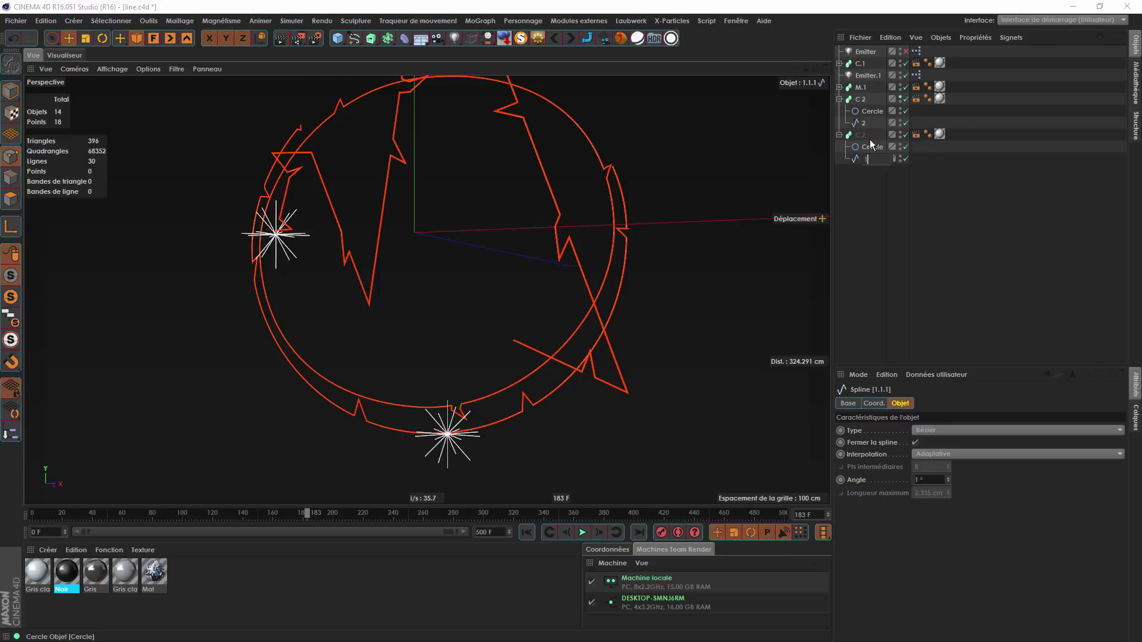
# Rename the C.2 sweep to C1 and its child spline 1.1.1 to 1.
pyautogui.doubleClick(862, 135)
pyautogui.write('1')
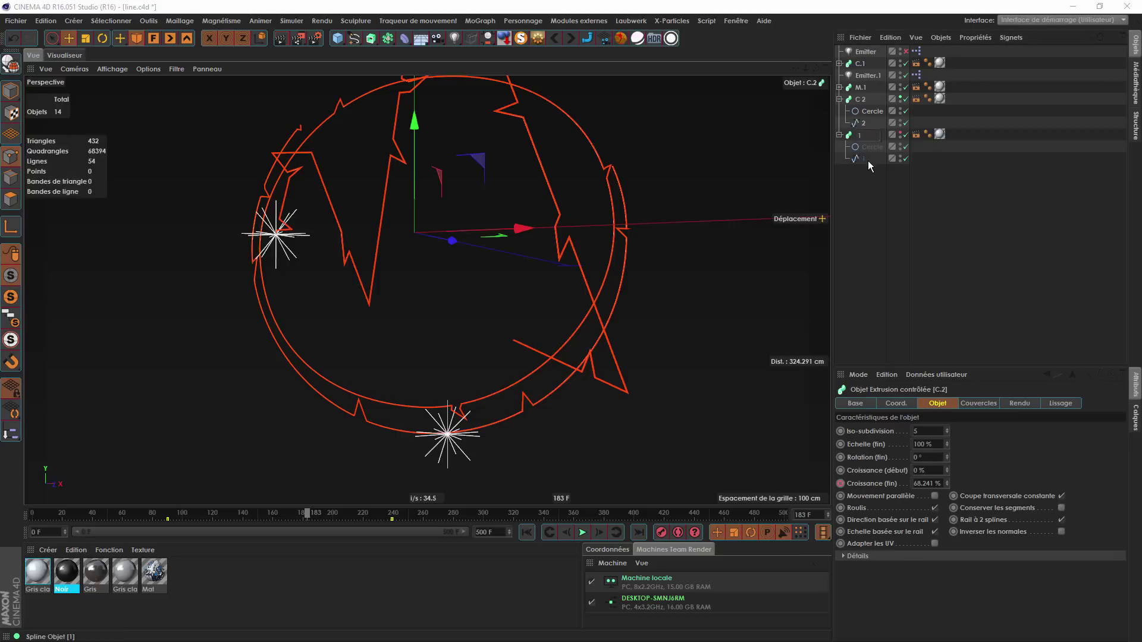
pyautogui.click(869, 163)
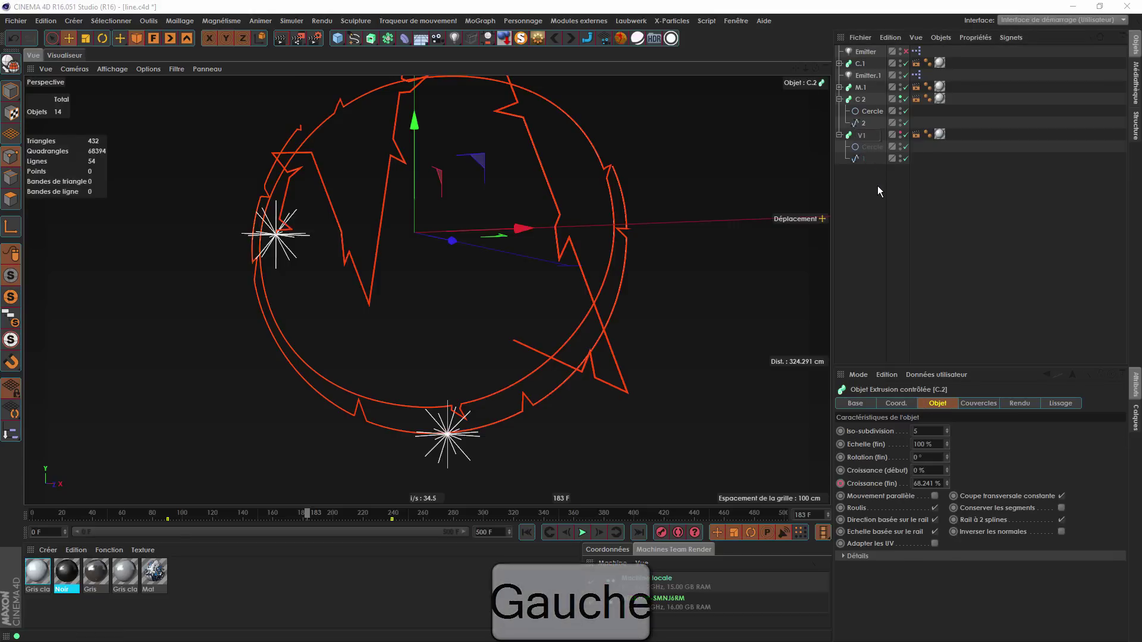
pyautogui.press('BackSpace')
pyautogui.write('C')
pyautogui.press('Return')
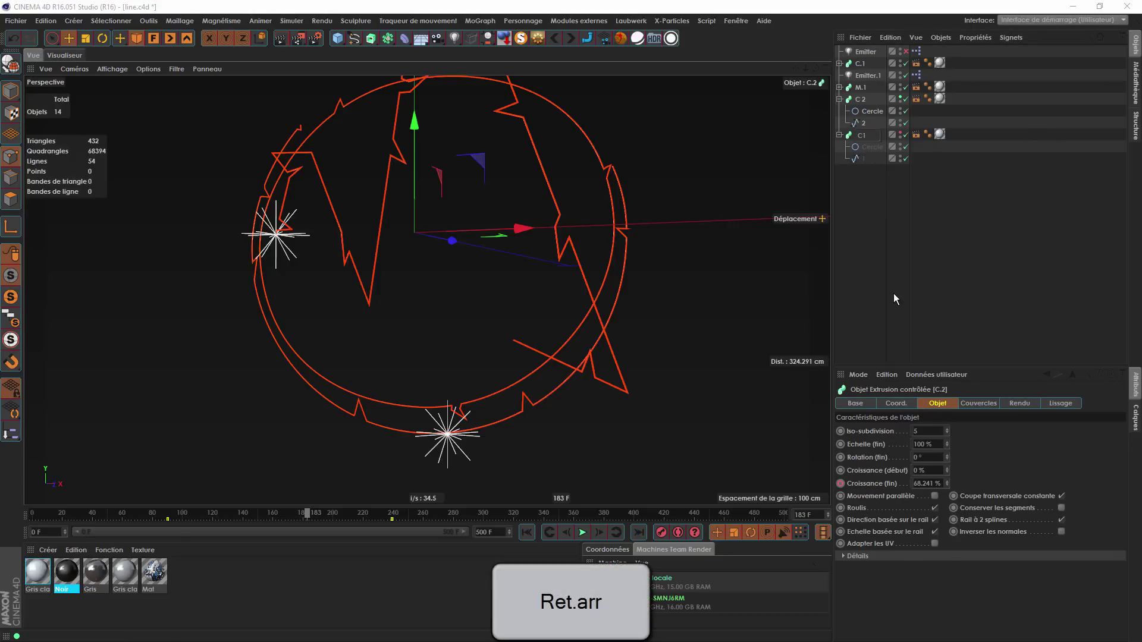
pyautogui.click(864, 157)
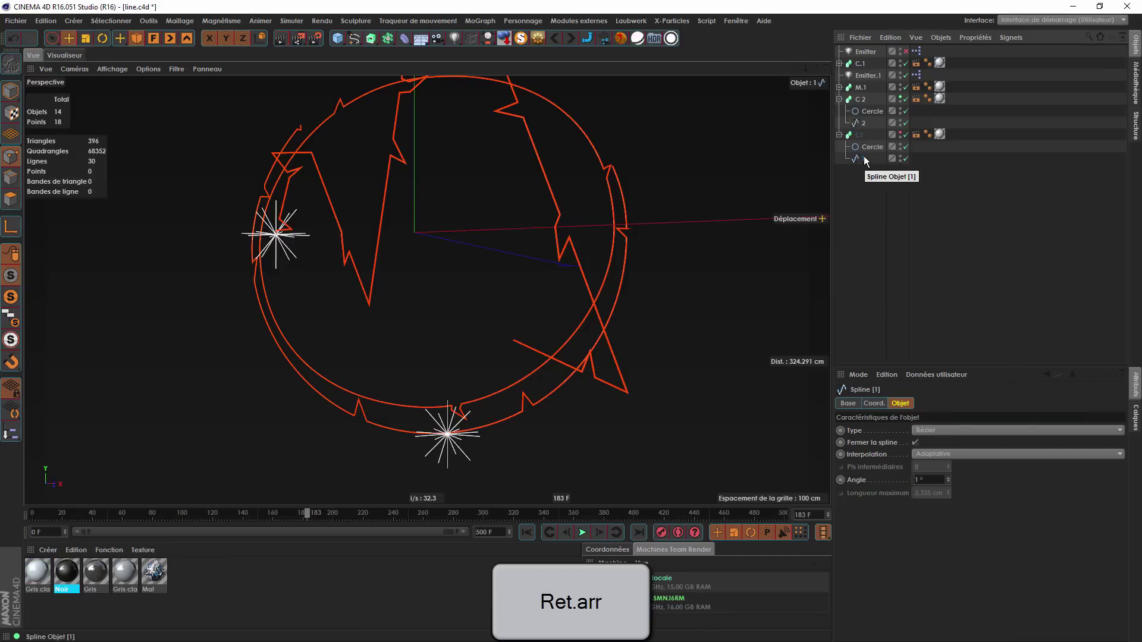
# Show C1 and hide C 2 in the viewport, and scrub back to frame 159.
pyautogui.click(900, 133)
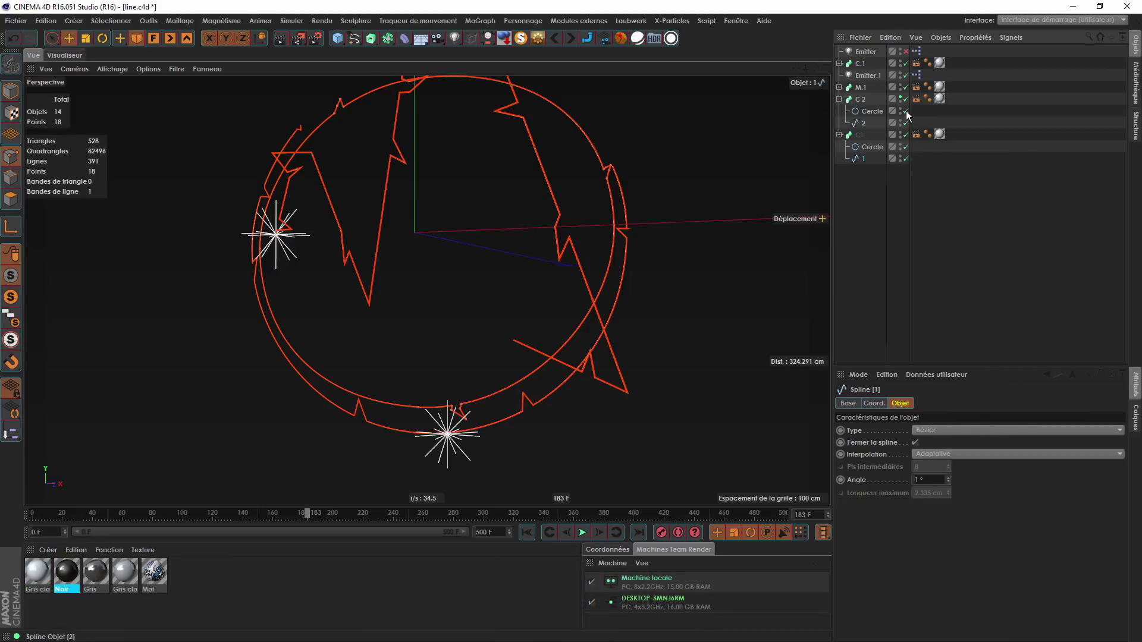
pyautogui.click(900, 98)
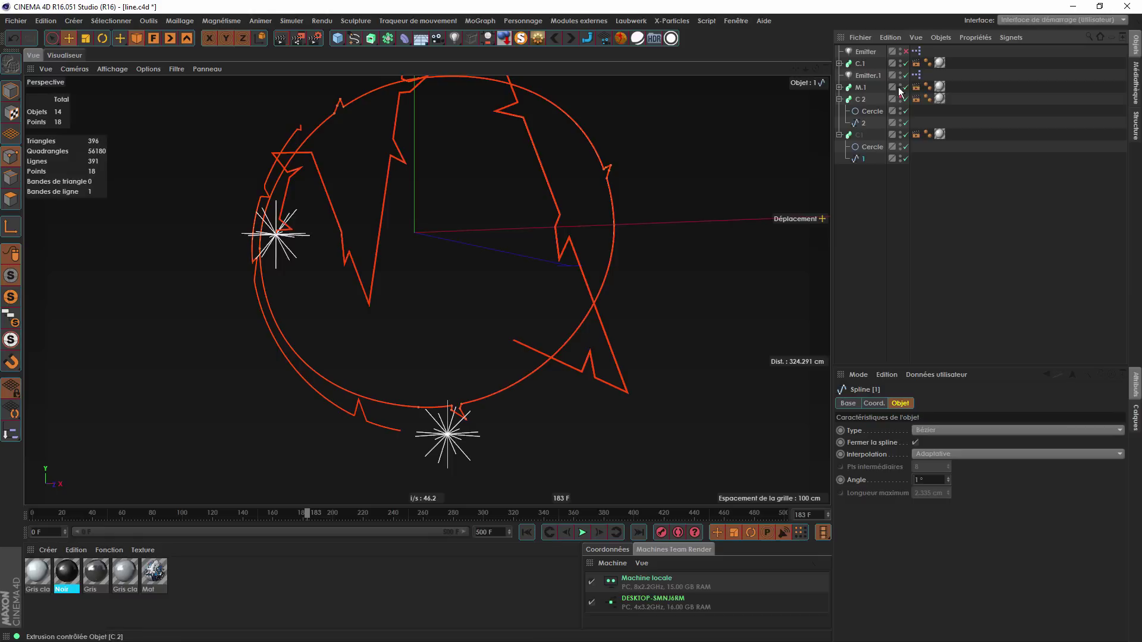
pyautogui.moveTo(305, 519); pyautogui.dragTo(271, 512)
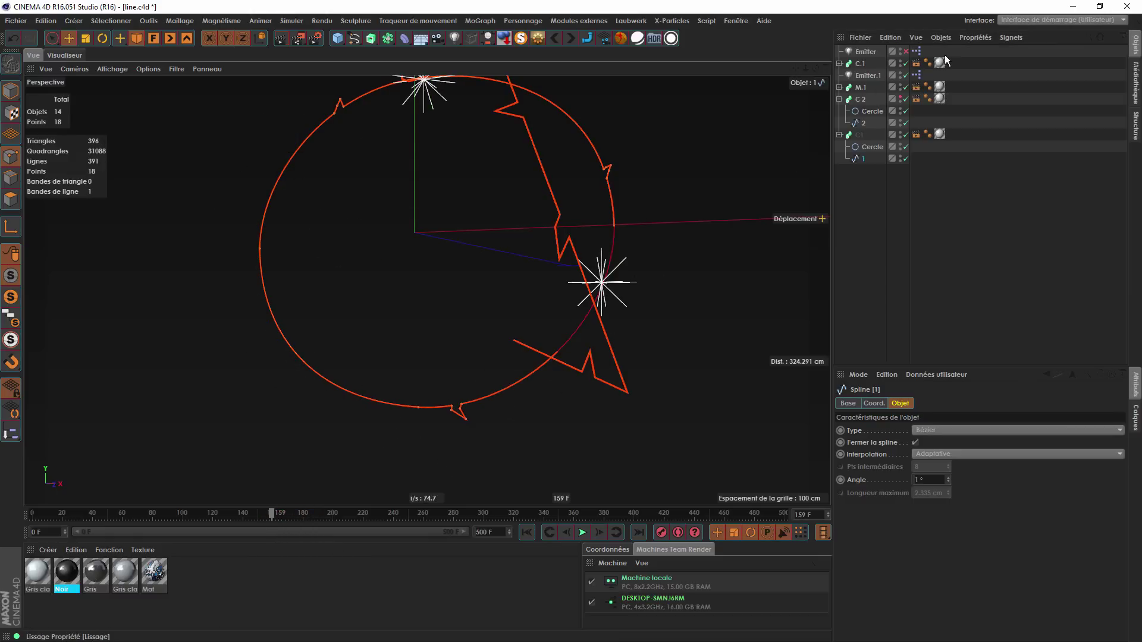
pyautogui.click(869, 174)
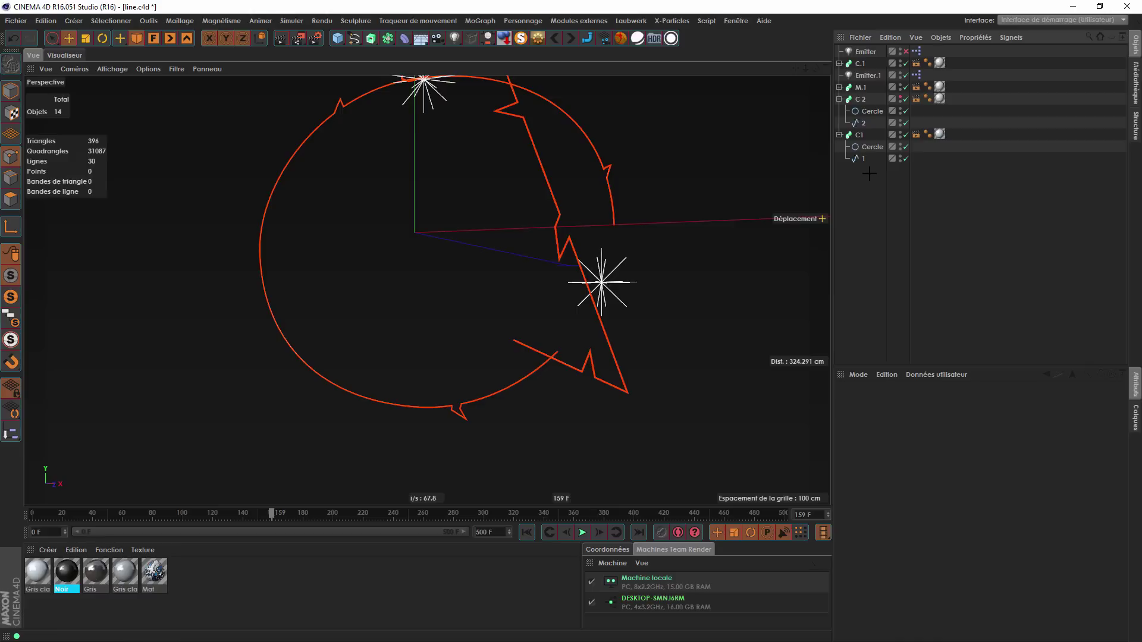
# Hide the Emitter light in the viewport.
pyautogui.click(866, 52)
pyautogui.click(904, 53)
pyautogui.click(912, 199)
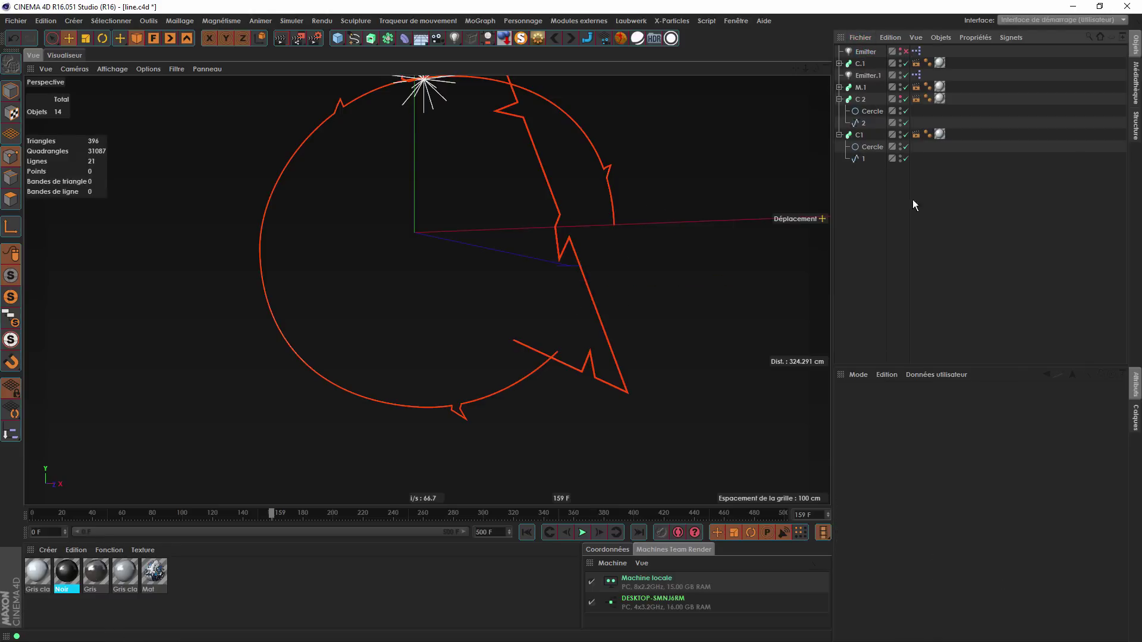
# Advance frame by frame to frame 165 to find where the first segment of C.1 completes.
pyautogui.click(599, 532)
pyautogui.click(599, 531)
pyautogui.click(598, 531)
pyautogui.click(599, 531)
pyautogui.click(599, 532)
pyautogui.click(598, 531)
pyautogui.click(598, 531)
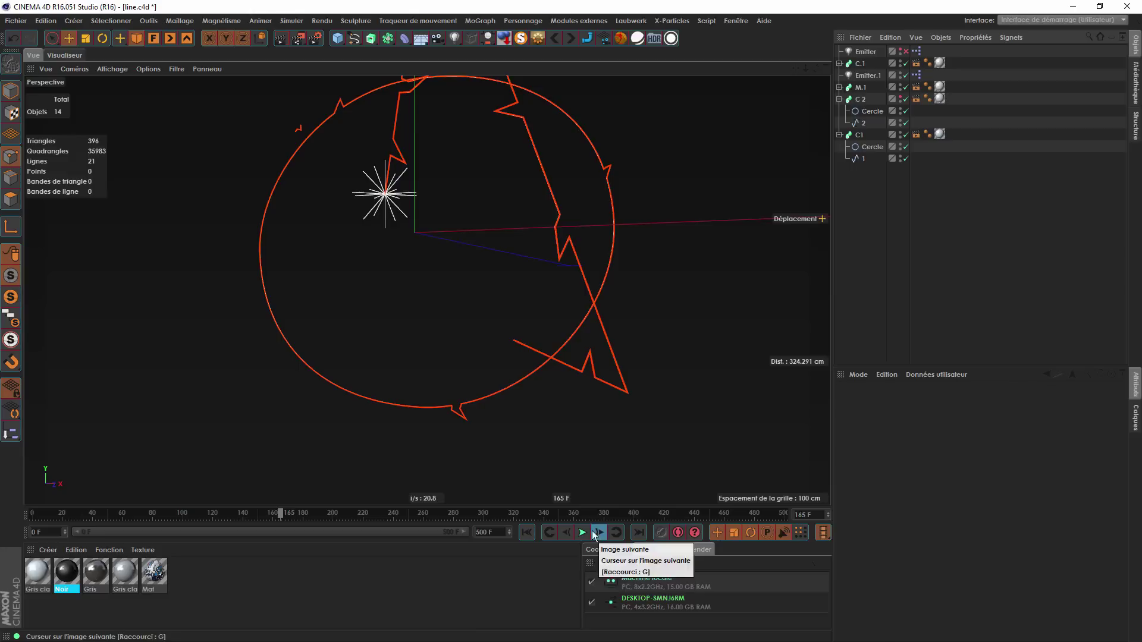
pyautogui.click(565, 534)
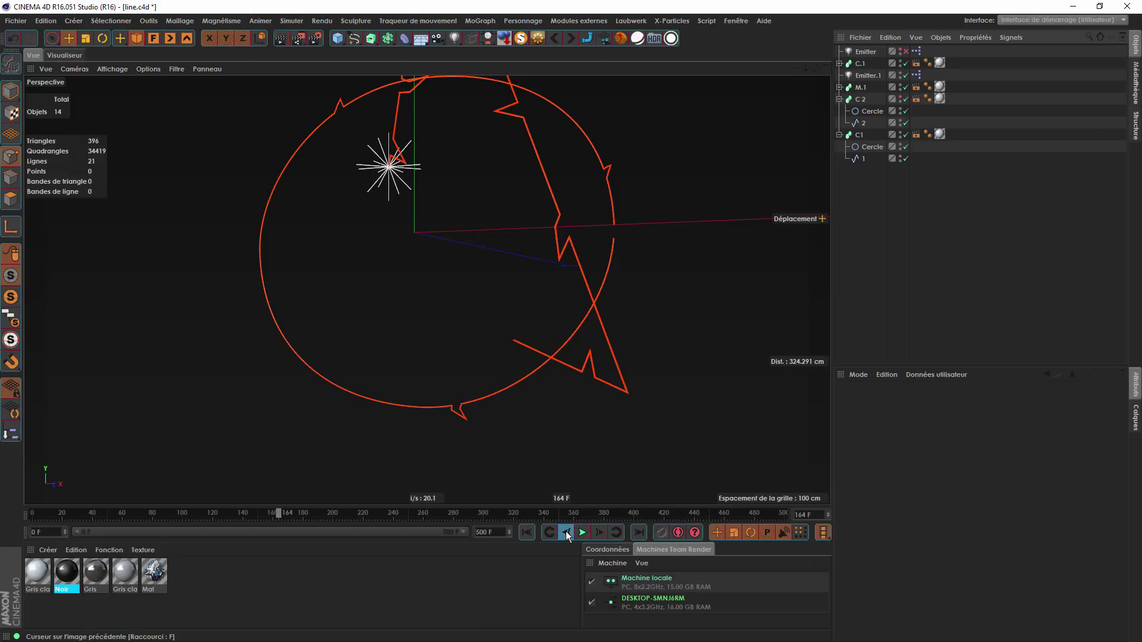
pyautogui.click(599, 533)
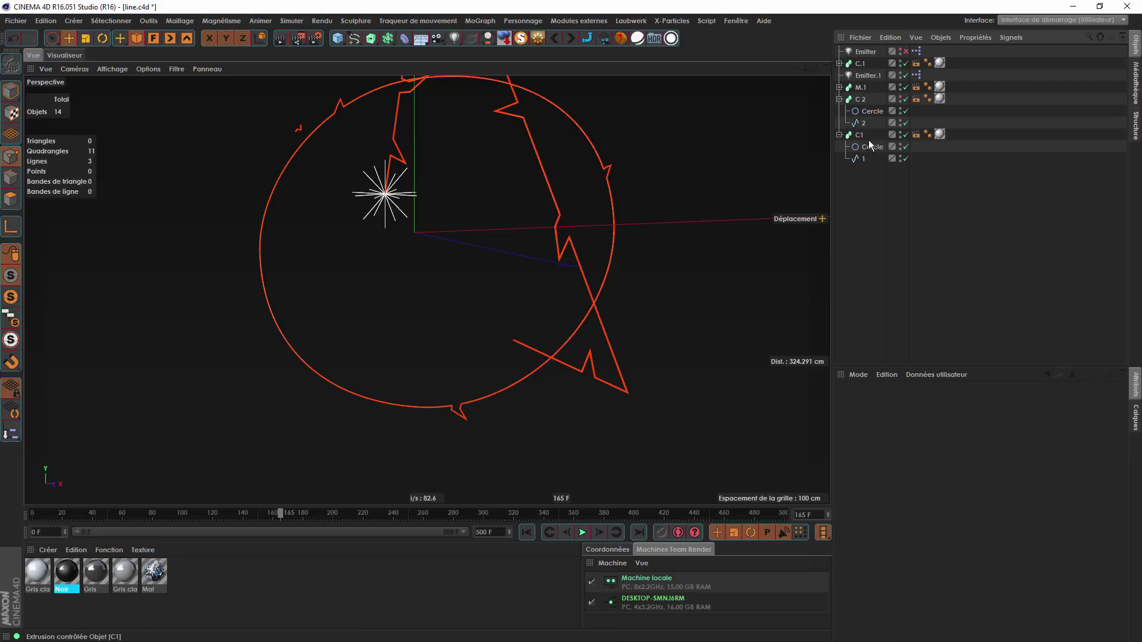
pyautogui.click(860, 99)
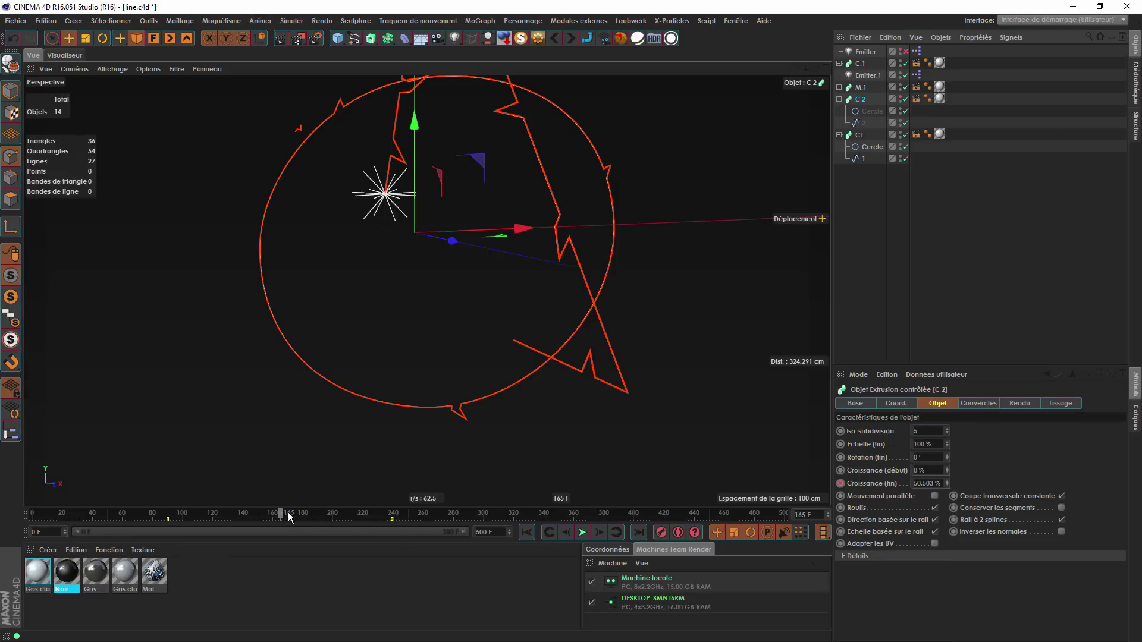
pyautogui.click(391, 519)
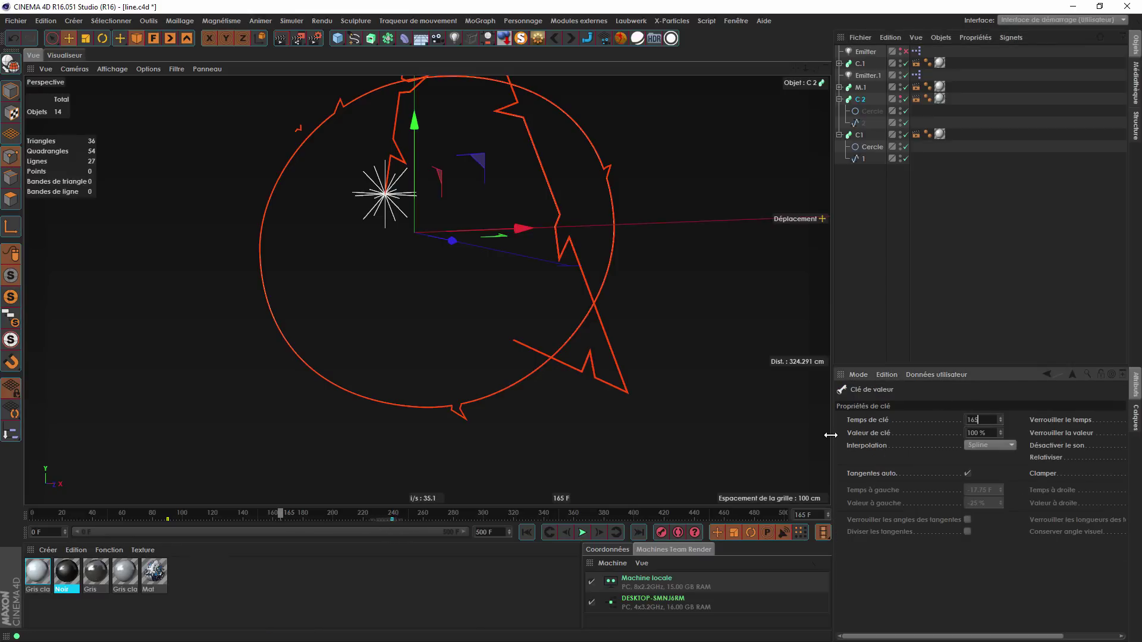
pyautogui.click(904, 584)
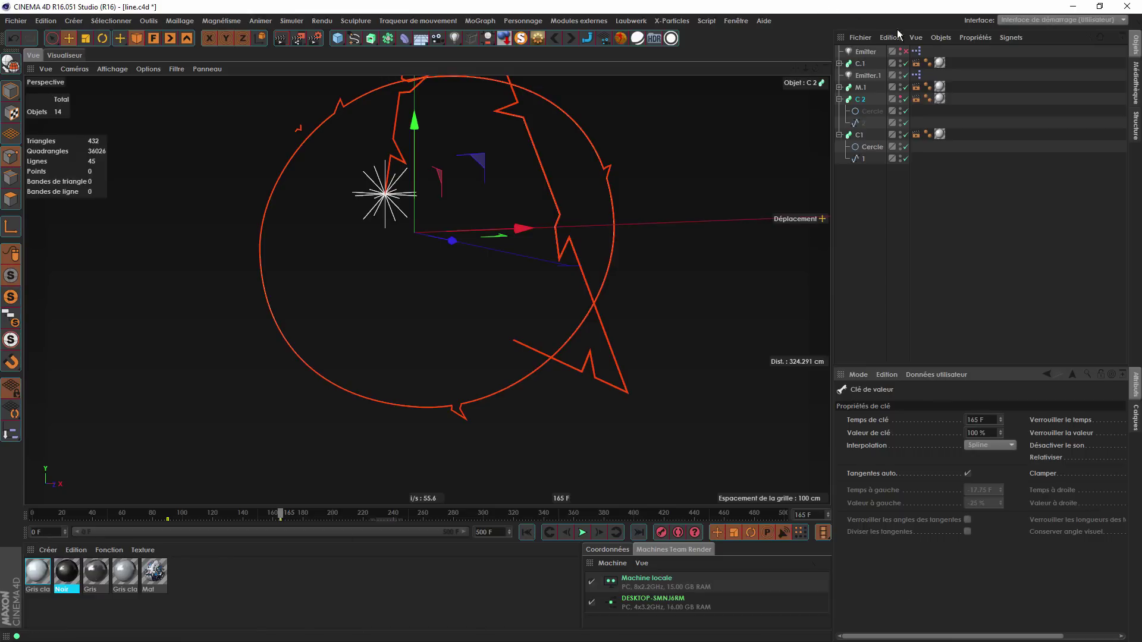
pyautogui.click(861, 101)
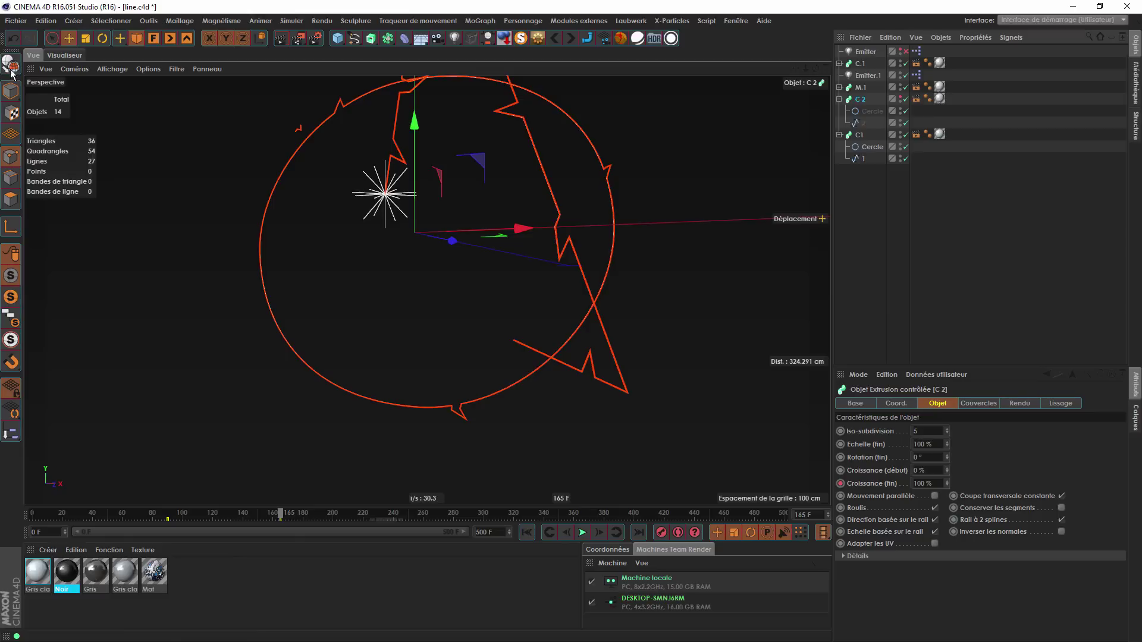
pyautogui.click(13, 37)
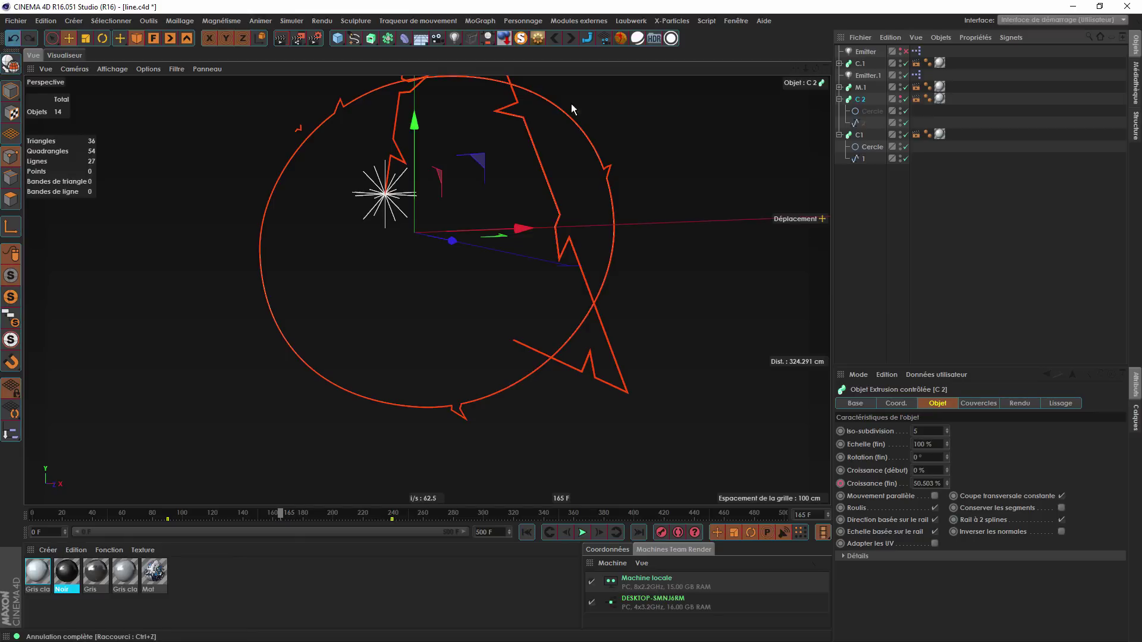
# Move C1's 100 % end-growth key to frame 165, and scrub between frames 146 and 167 with C.1 hidden to check it.
pyautogui.click(859, 135)
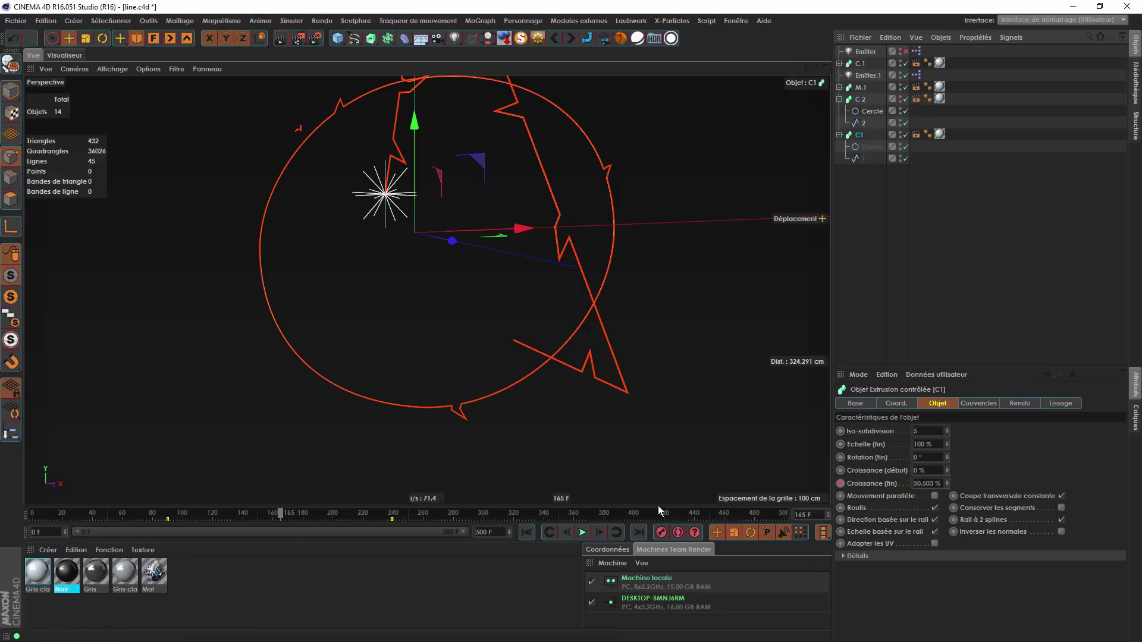
pyautogui.click(392, 519)
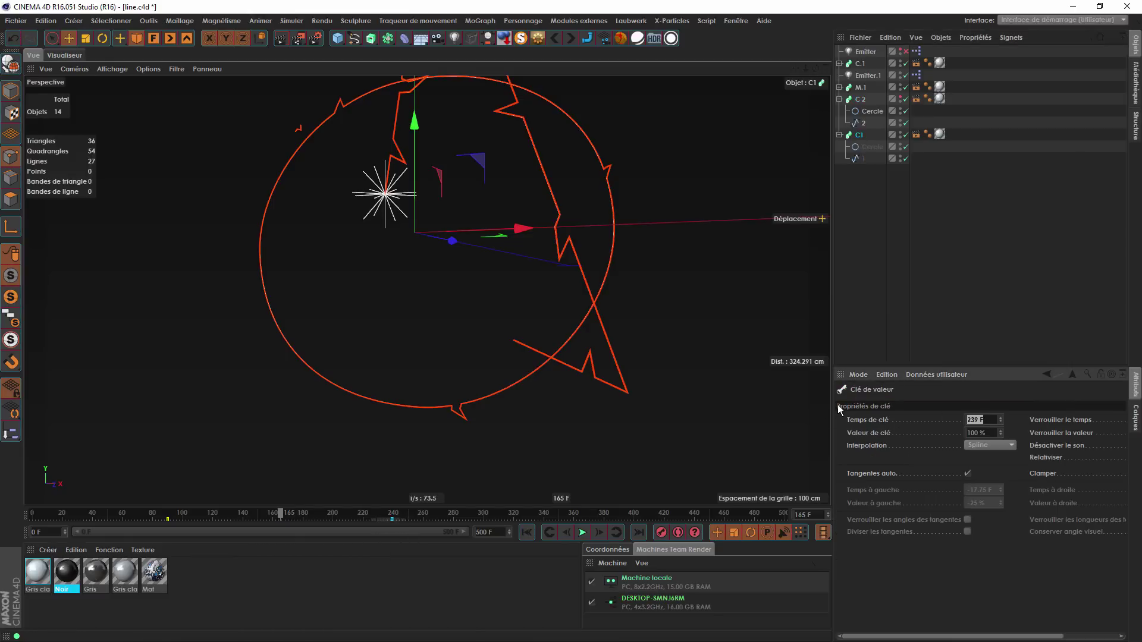
pyautogui.write('165')
pyautogui.press('Return')
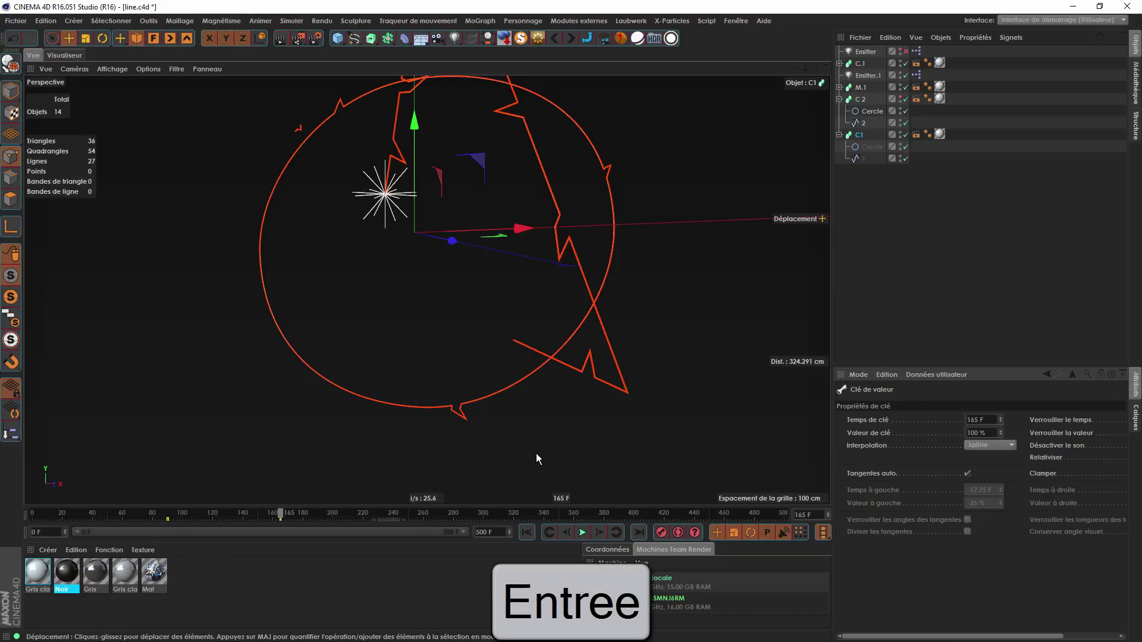
pyautogui.moveTo(278, 514); pyautogui.dragTo(252, 512)
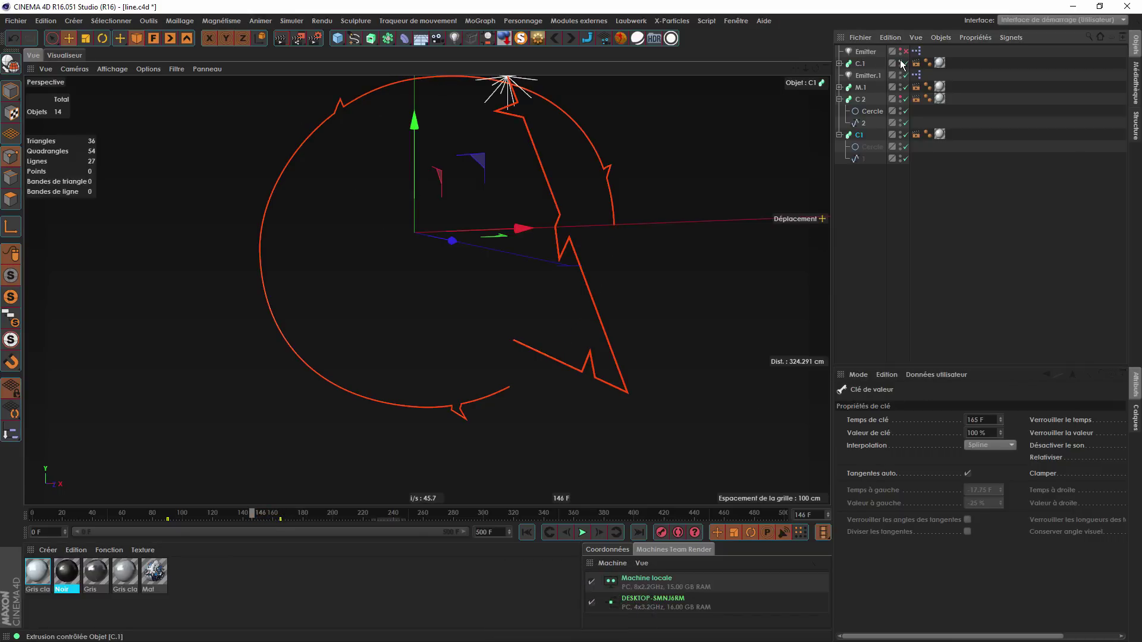
pyautogui.moveTo(248, 510); pyautogui.dragTo(283, 515)
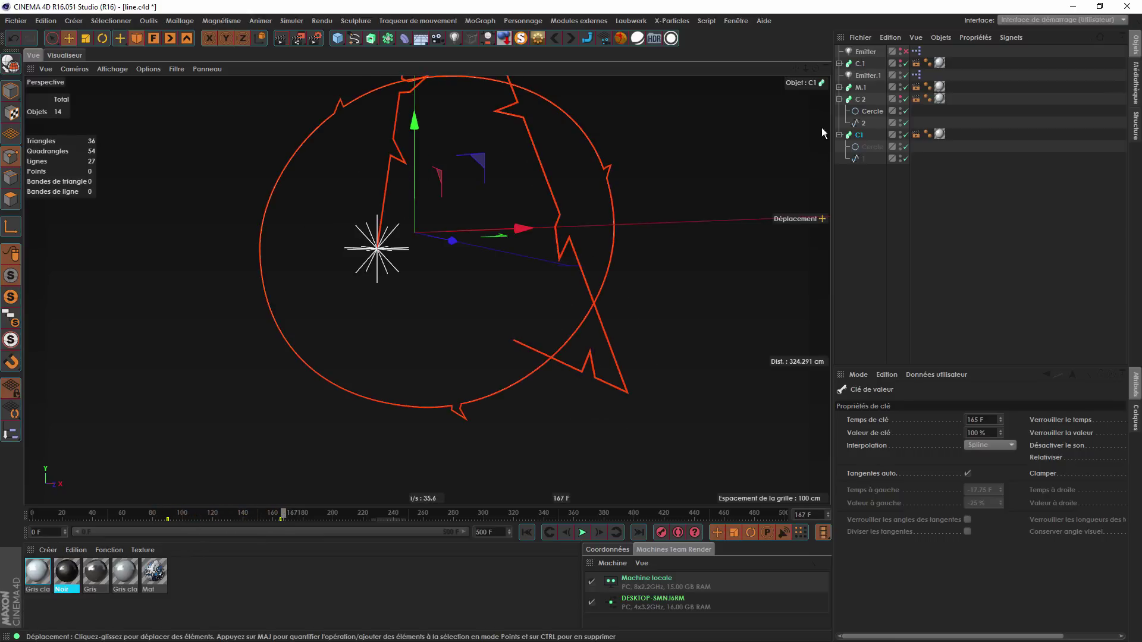
# Set the radius of C1's circle profile to 1.25 cm and enable X-ray (Rayons-X) on the C1 sweep.
pyautogui.click(871, 146)
pyautogui.moveTo(948, 454); pyautogui.dragTo(948, 452)
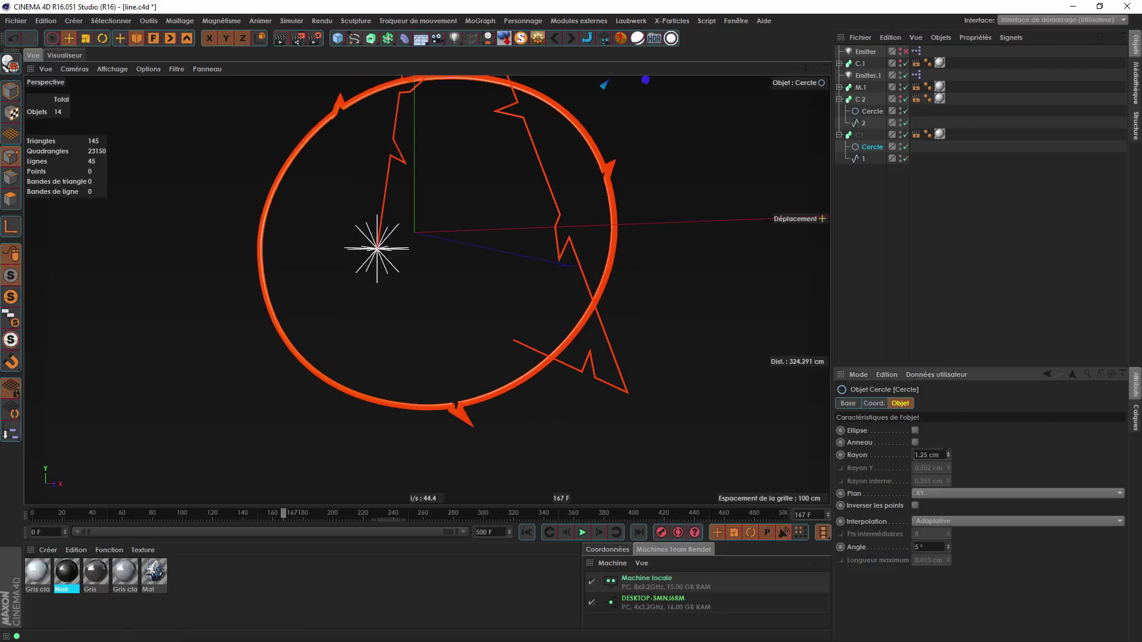
pyautogui.click(851, 404)
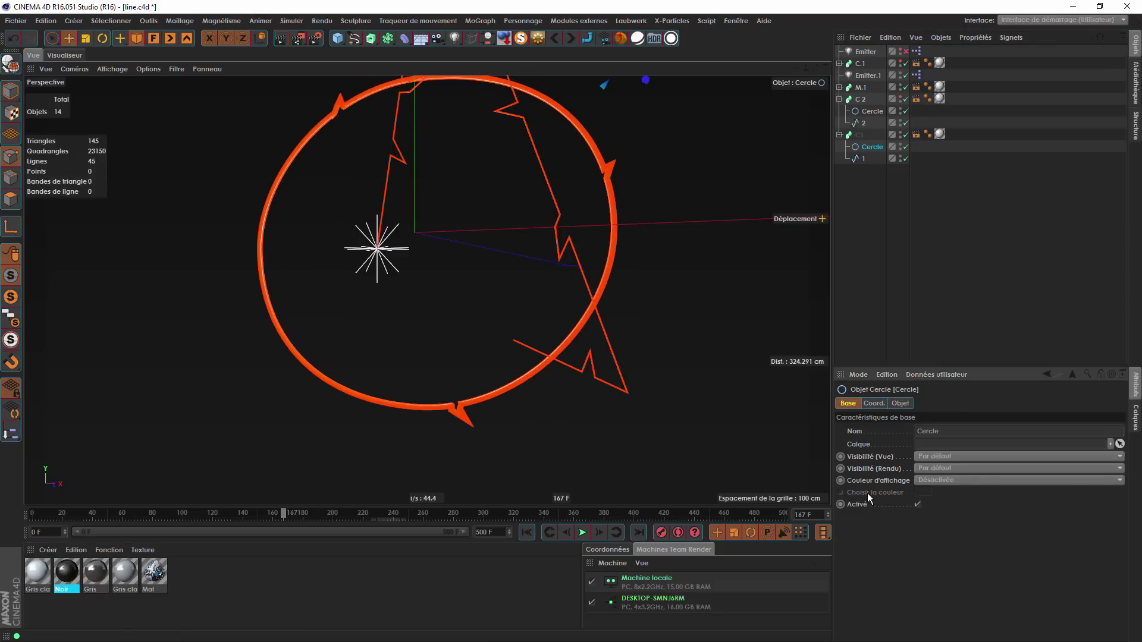
pyautogui.click(859, 135)
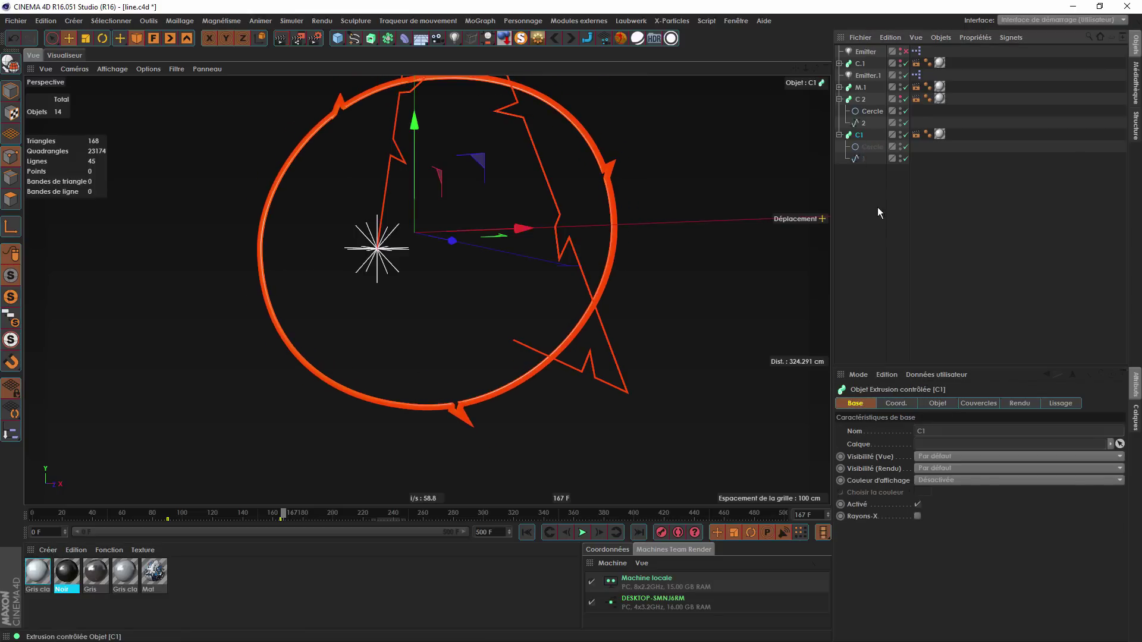
pyautogui.click(918, 517)
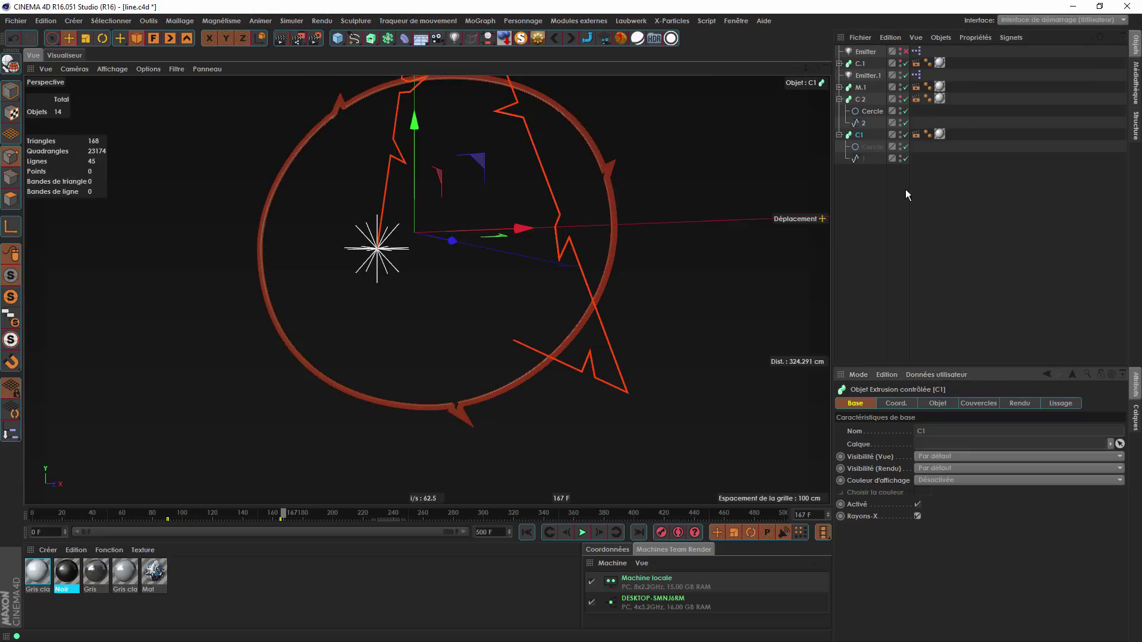
# Show the original C.1 sweep and render the view to compare it with C1.
pyautogui.click(900, 62)
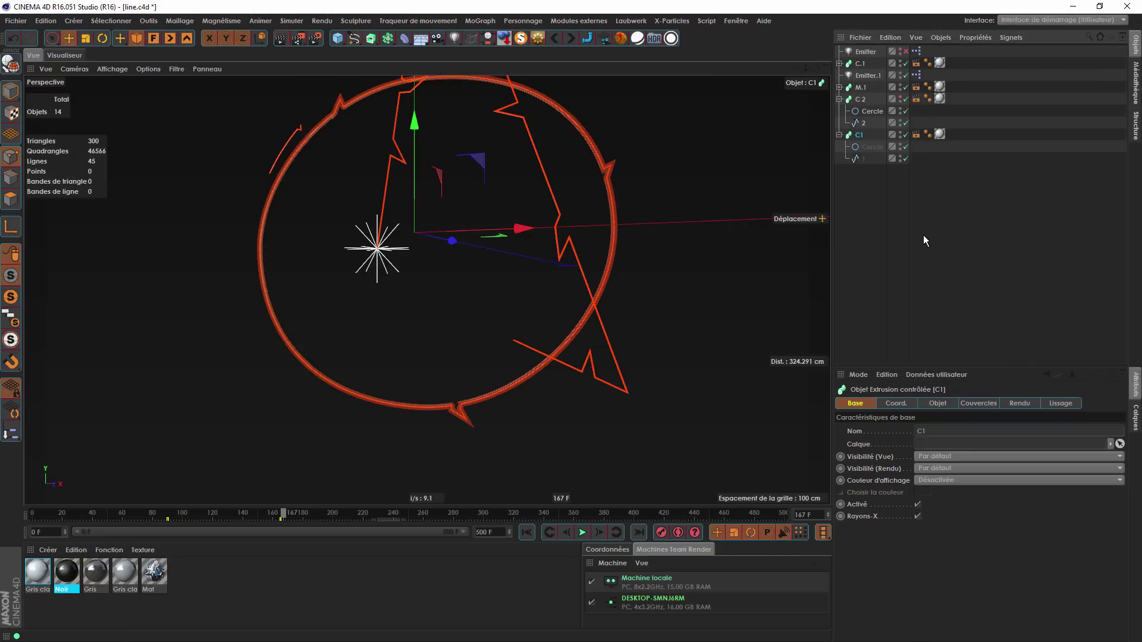
pyautogui.click(878, 194)
pyautogui.click(281, 40)
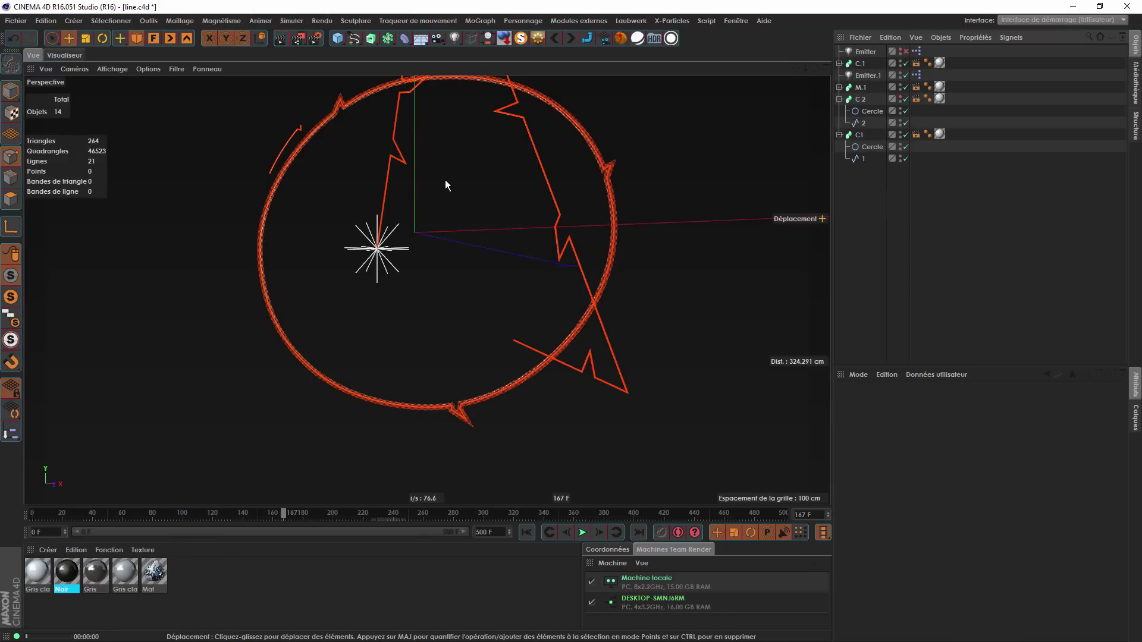
pyautogui.click(879, 231)
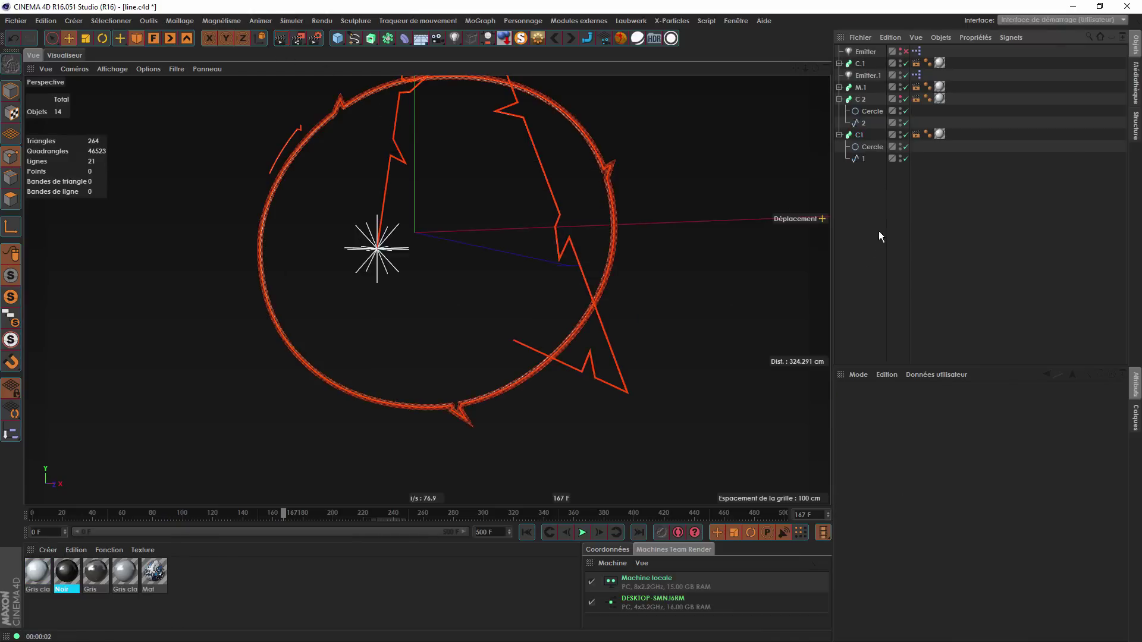
# Duplicate the Gris clair material that is assigned to the C1 sweep.
pyautogui.click(942, 135)
pyautogui.doubleClick(942, 135)
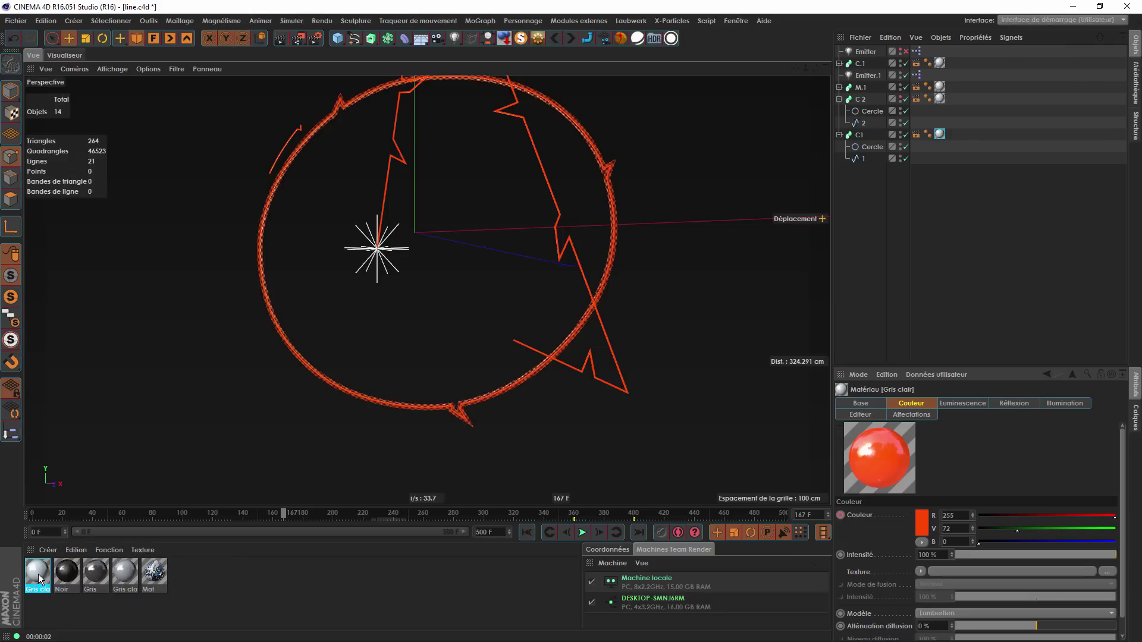
pyautogui.moveTo(38, 573); pyautogui.dragTo(201, 585)
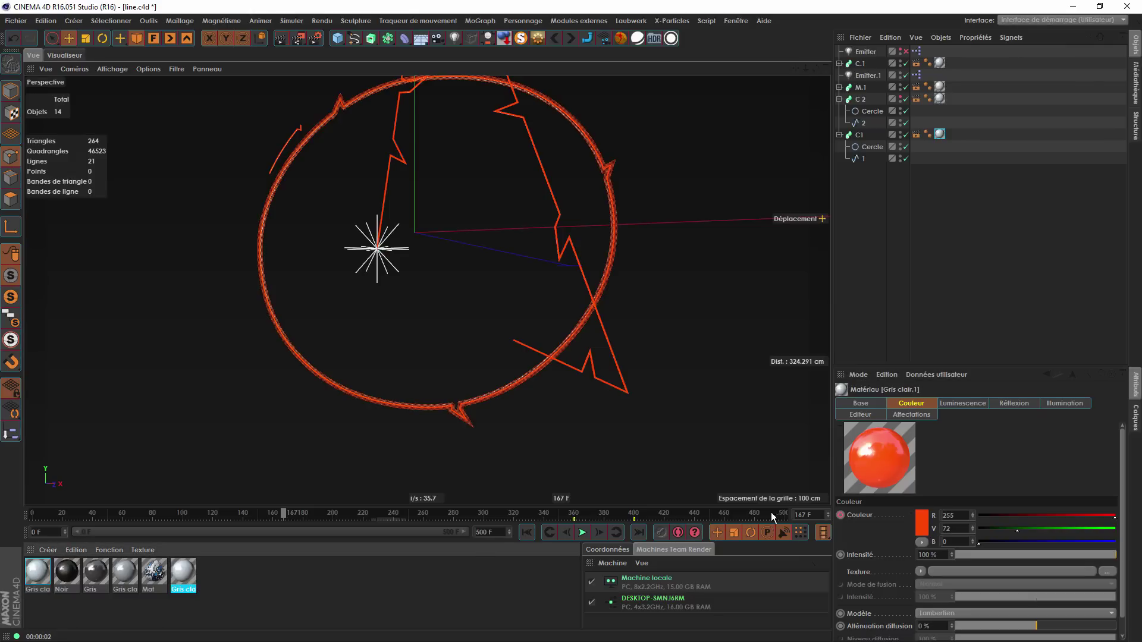
# Make the copied material blue without reflection (colour RGB 0, 90, 255; luminescence RGB 0, 72, 255) and assign it to the C1 sweep.
pyautogui.doubleClick(180, 573)
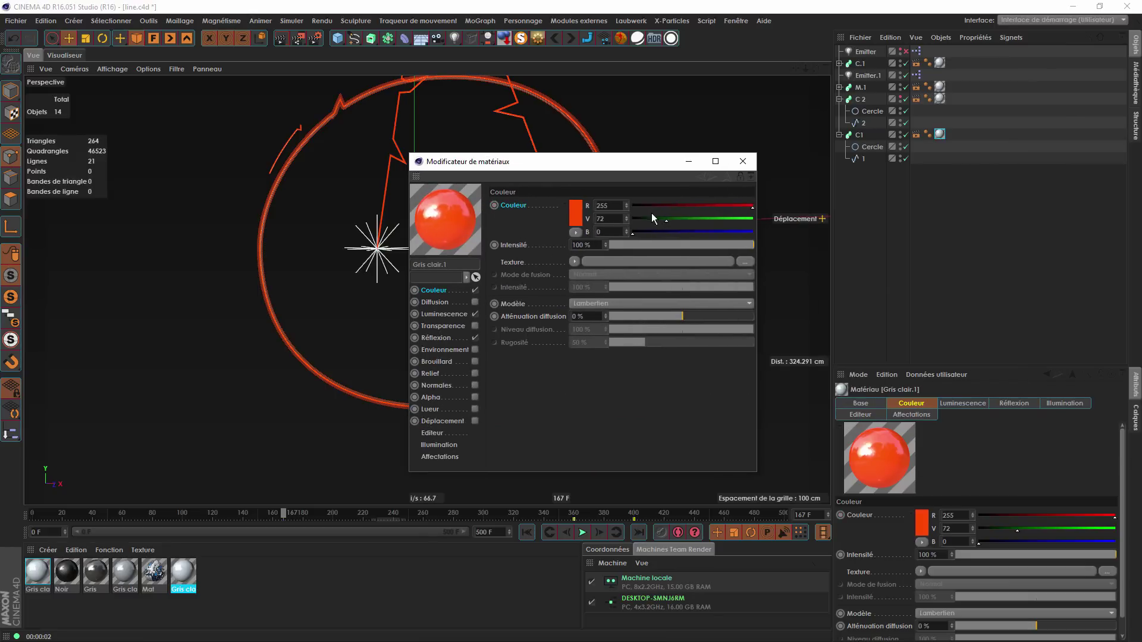
pyautogui.moveTo(676, 230)
pyautogui.mouseDown()
pyautogui.moveTo(755, 231)
pyautogui.moveTo(632, 209)
pyautogui.moveTo(675, 220)
pyautogui.mouseUp()
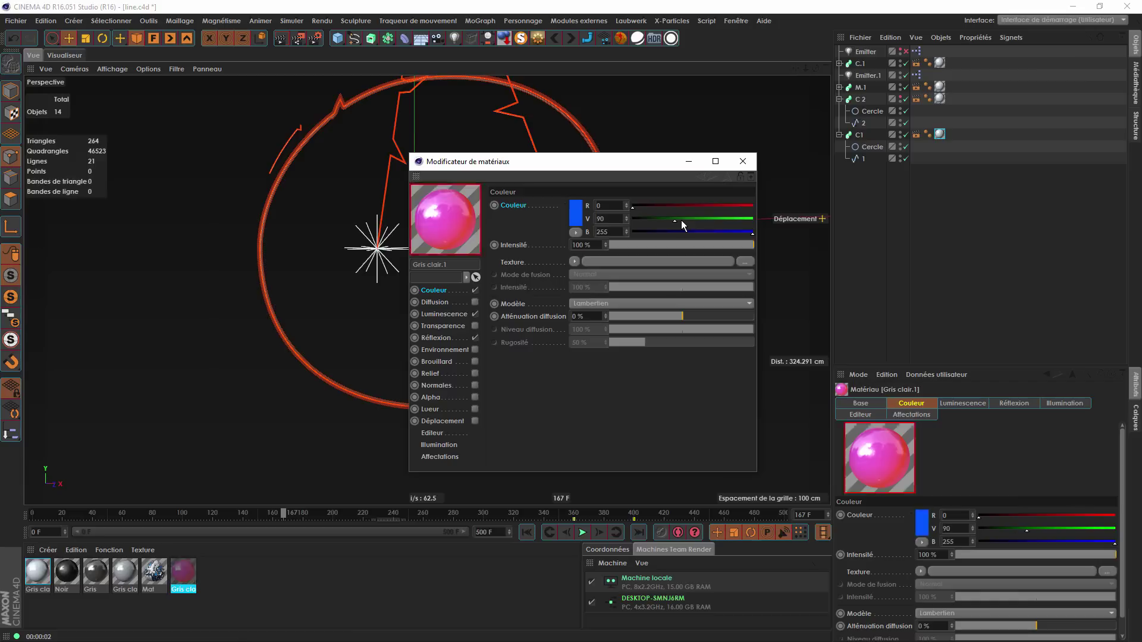
pyautogui.click(458, 315)
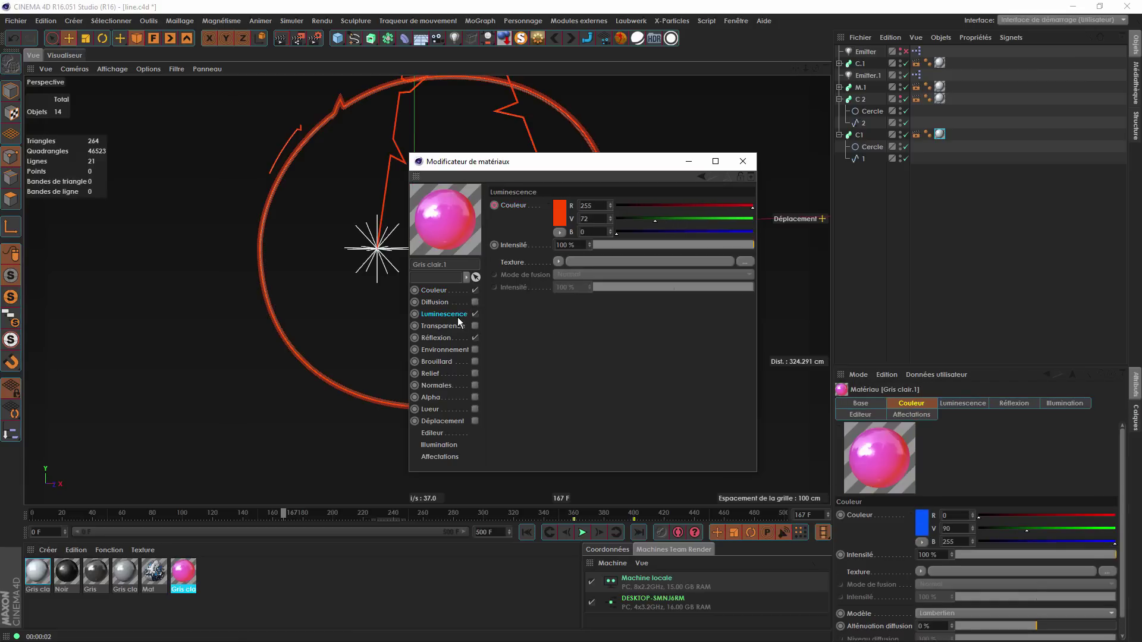
pyautogui.keyDown('ctrl'); pyautogui.keyDown('shift'); pyautogui.click(495, 206); pyautogui.keyUp('shift'); pyautogui.keyUp('ctrl')
pyautogui.moveTo(731, 232); pyautogui.dragTo(616, 206)
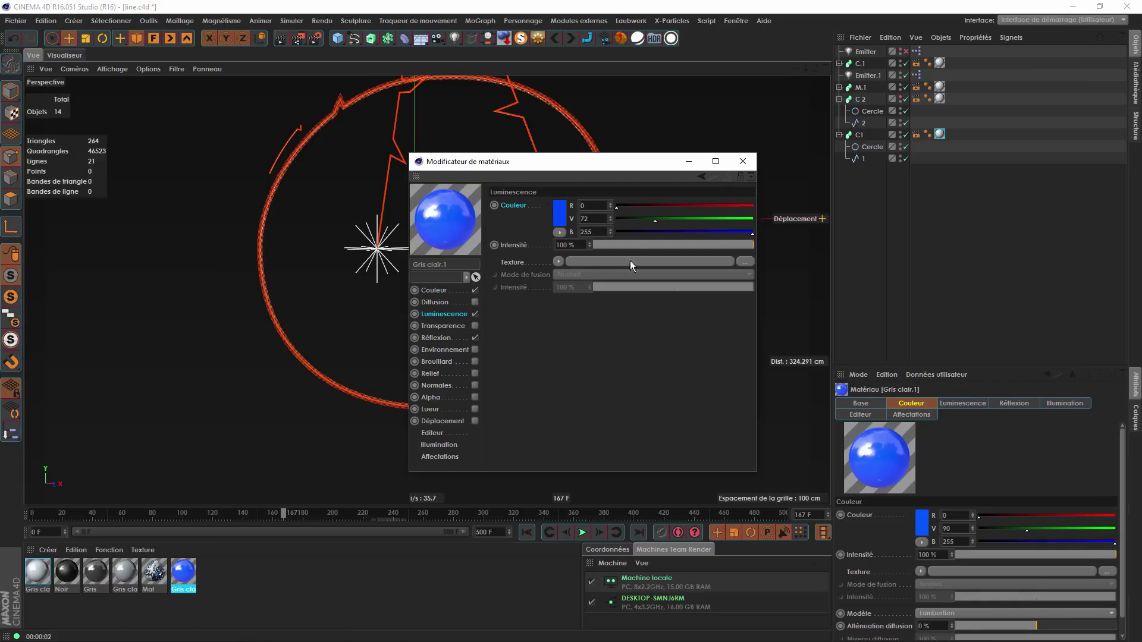
pyautogui.click(475, 338)
pyautogui.click(743, 162)
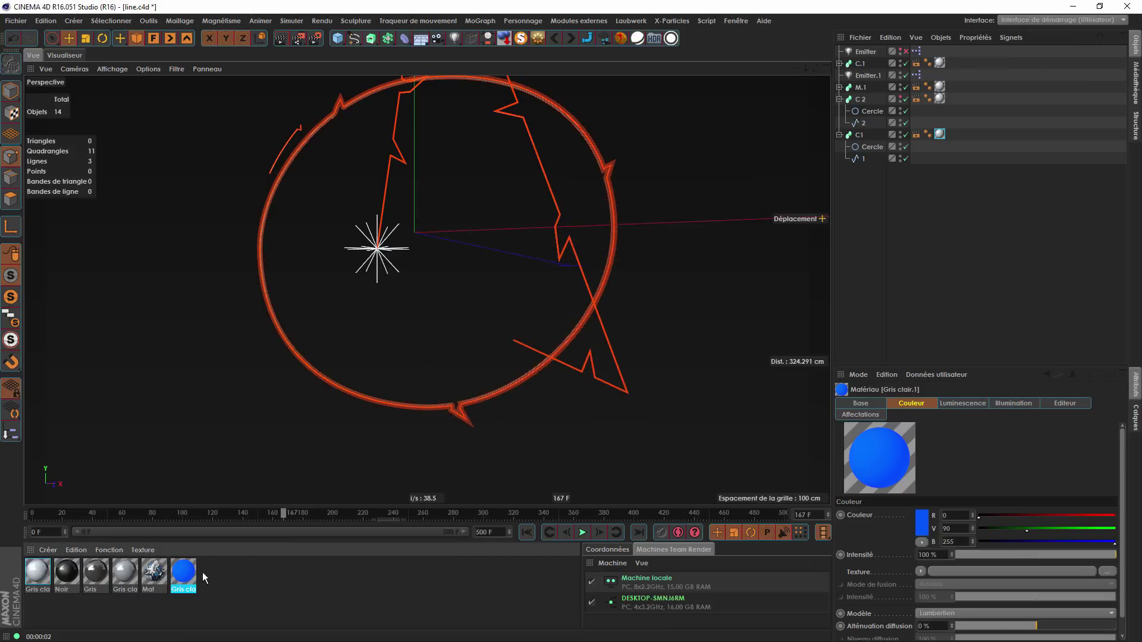
pyautogui.moveTo(188, 577); pyautogui.dragTo(940, 139)
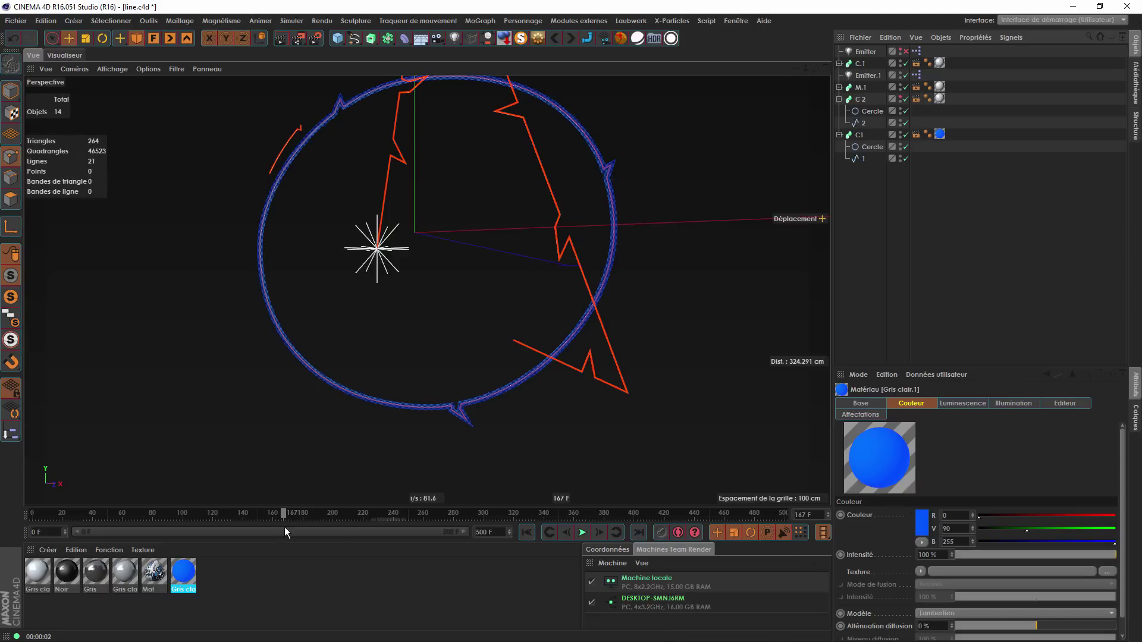
# Go to frame 165 and move C1's 100 % growth key to frame 166.
pyautogui.moveTo(284, 513); pyautogui.dragTo(281, 538)
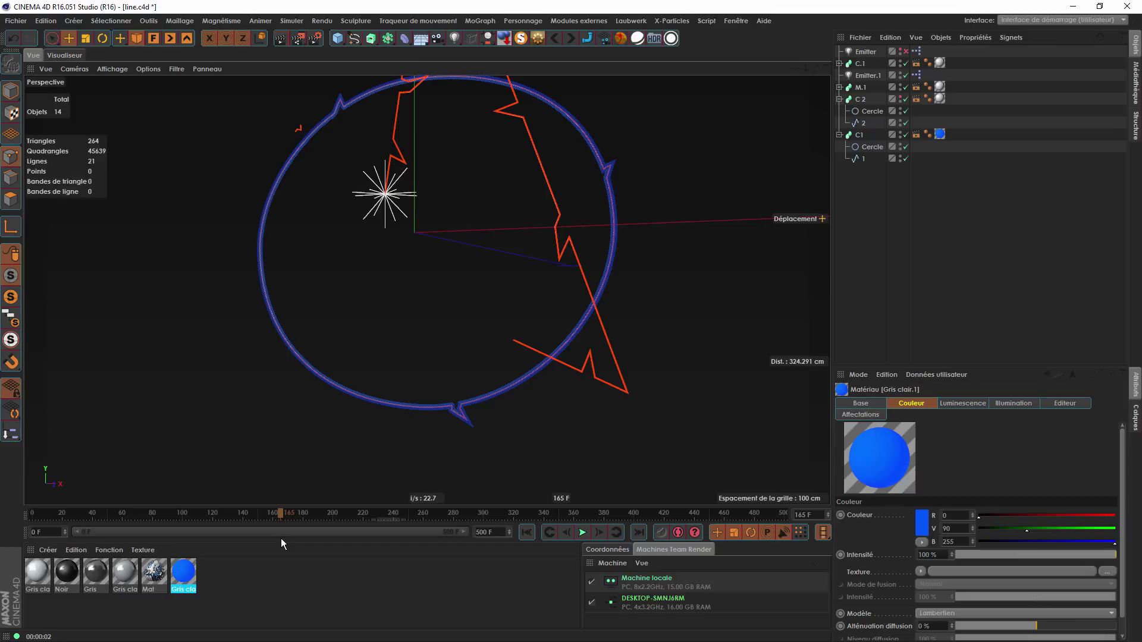
pyautogui.click(859, 135)
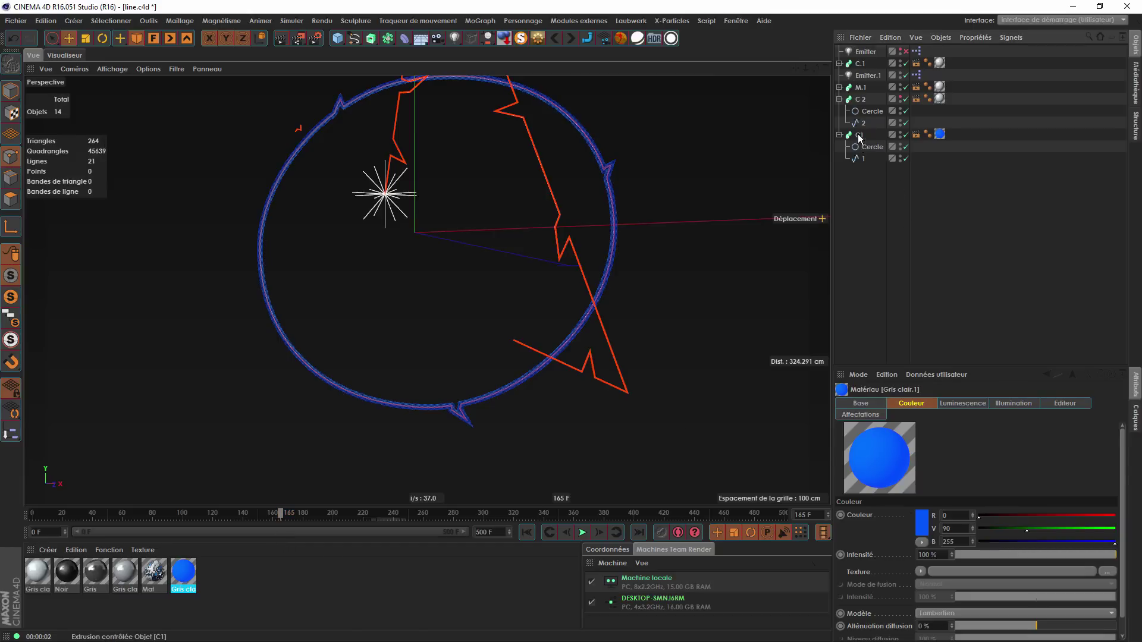
pyautogui.click(281, 521)
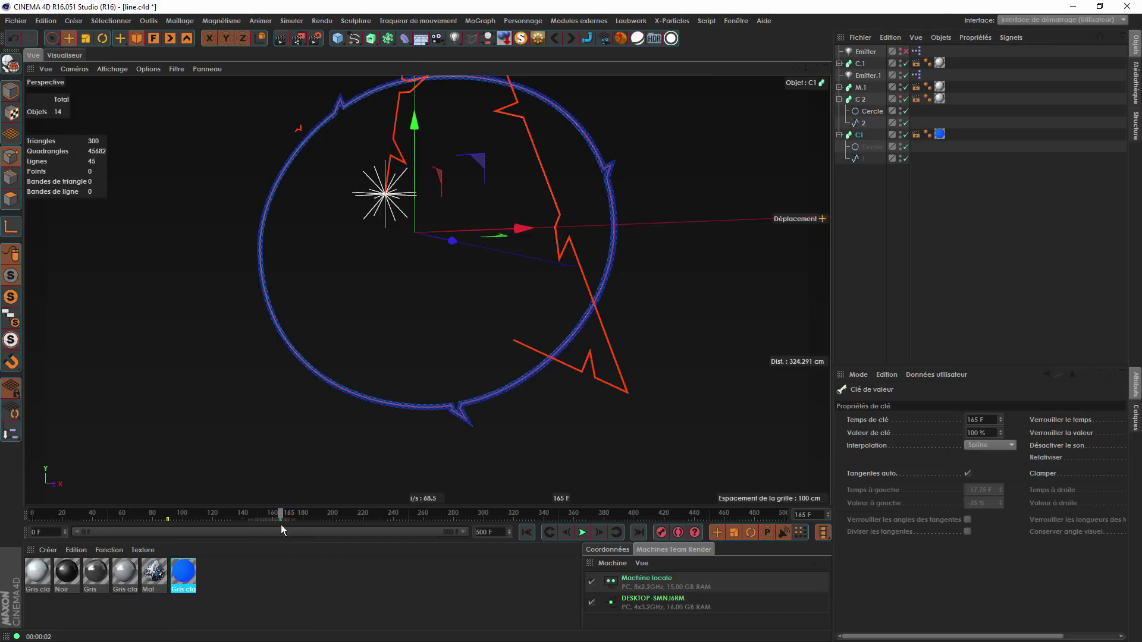
pyautogui.click(992, 421)
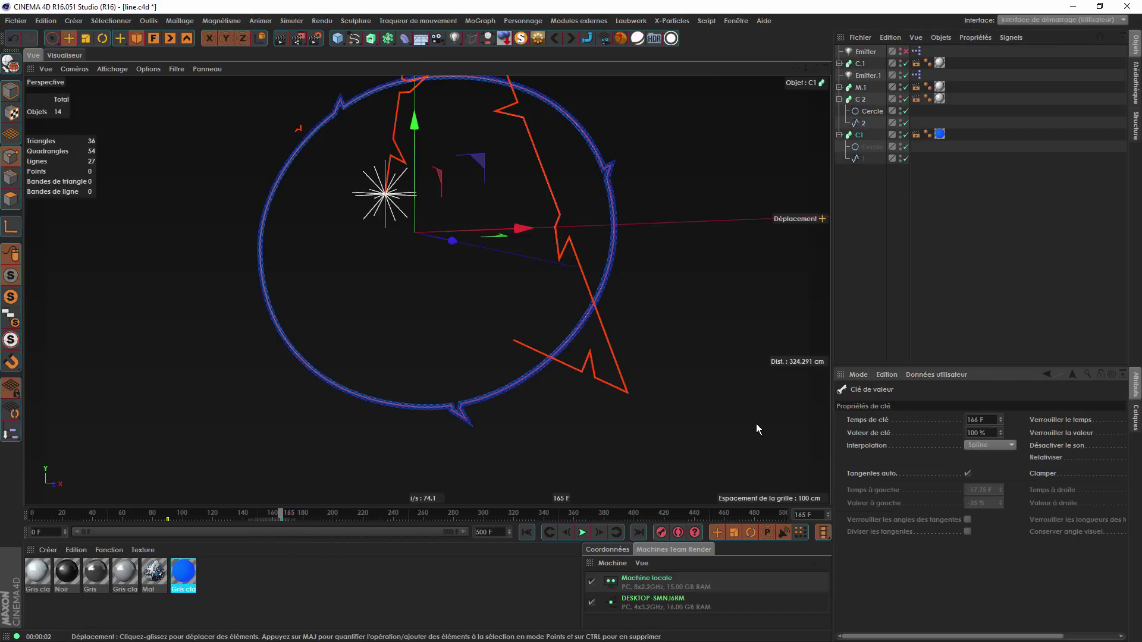
# Go back frame by frame to frame 152, comparing the growth of C1 with that of C.1.
pyautogui.click(565, 535)
pyautogui.click(565, 534)
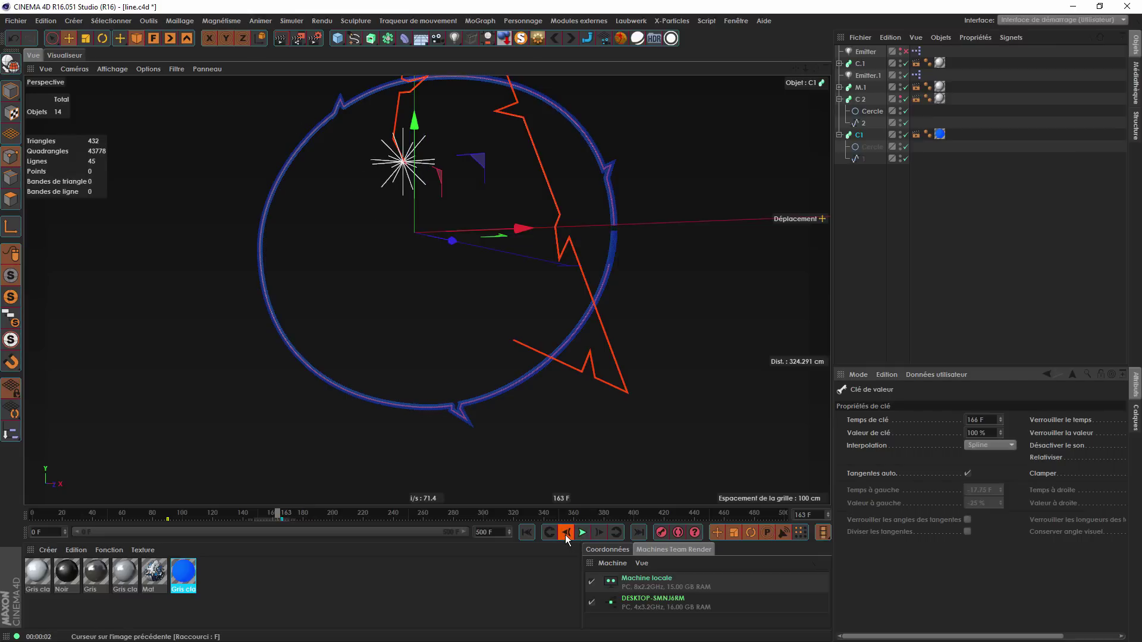
pyautogui.click(565, 534)
pyautogui.click(565, 535)
pyautogui.click(566, 535)
pyautogui.click(566, 536)
pyautogui.click(565, 536)
pyautogui.click(566, 536)
pyautogui.click(566, 536)
pyautogui.click(565, 536)
pyautogui.click(565, 536)
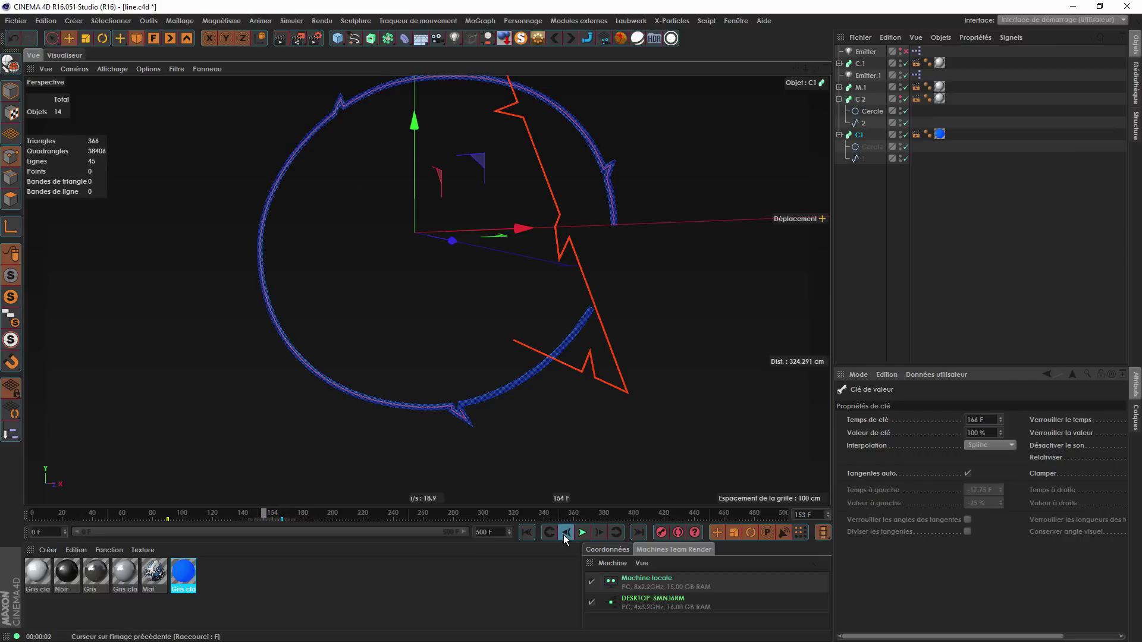
pyautogui.click(564, 536)
pyautogui.click(564, 536)
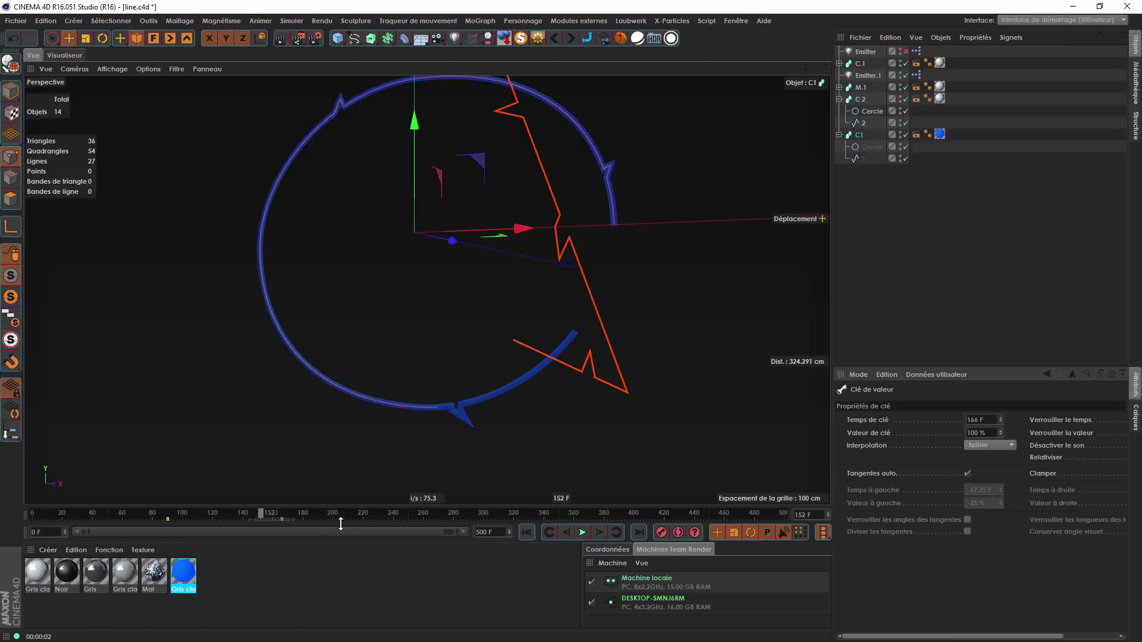
# Set the time of C1's 100 % growth key to frame 165 and deselect the sweep.
pyautogui.click(299, 520)
pyautogui.click(992, 420)
pyautogui.scroll(-1, 991, 421)
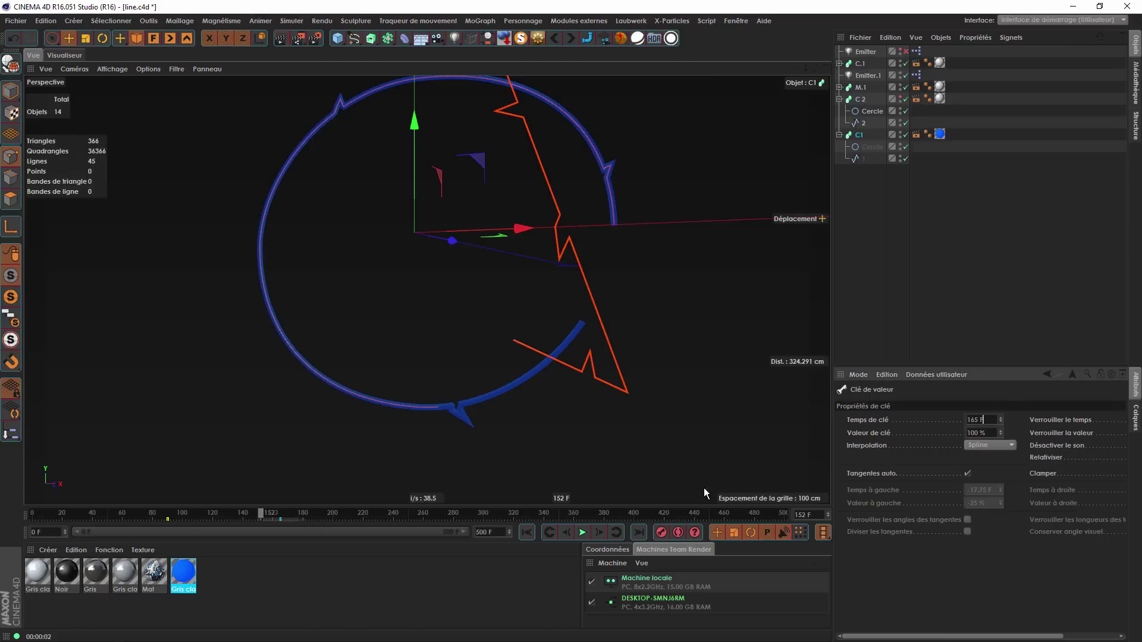
pyautogui.click(859, 203)
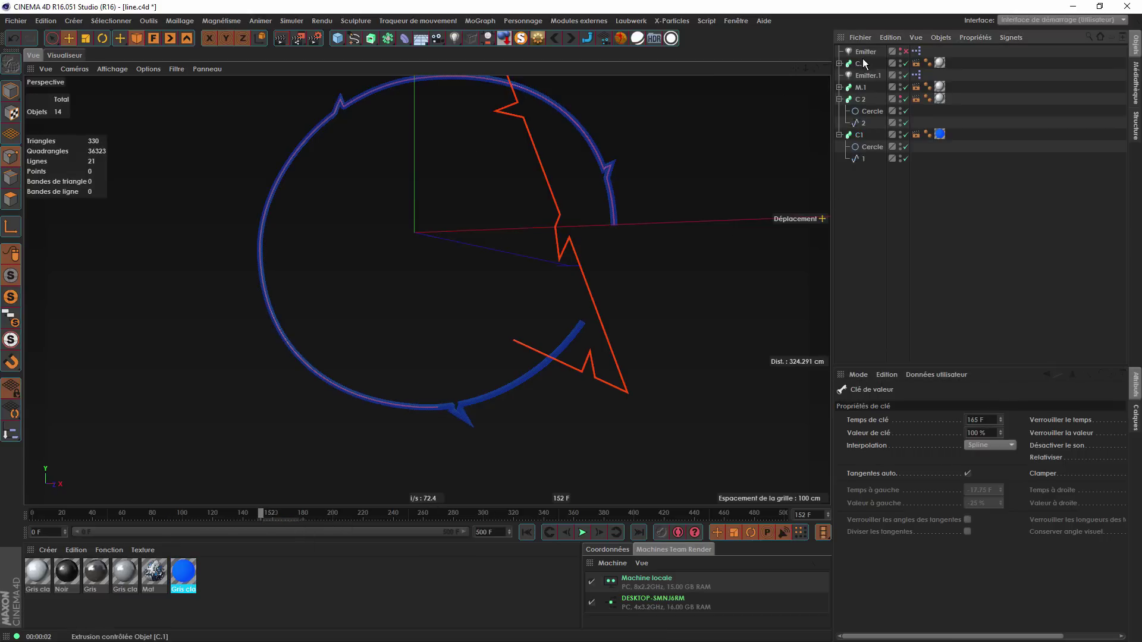
# Try switching automatic tangents off and on for C.1's growth keys at frames 90 and 239, and undo those changes.
pyautogui.click(863, 62)
pyautogui.click(168, 519)
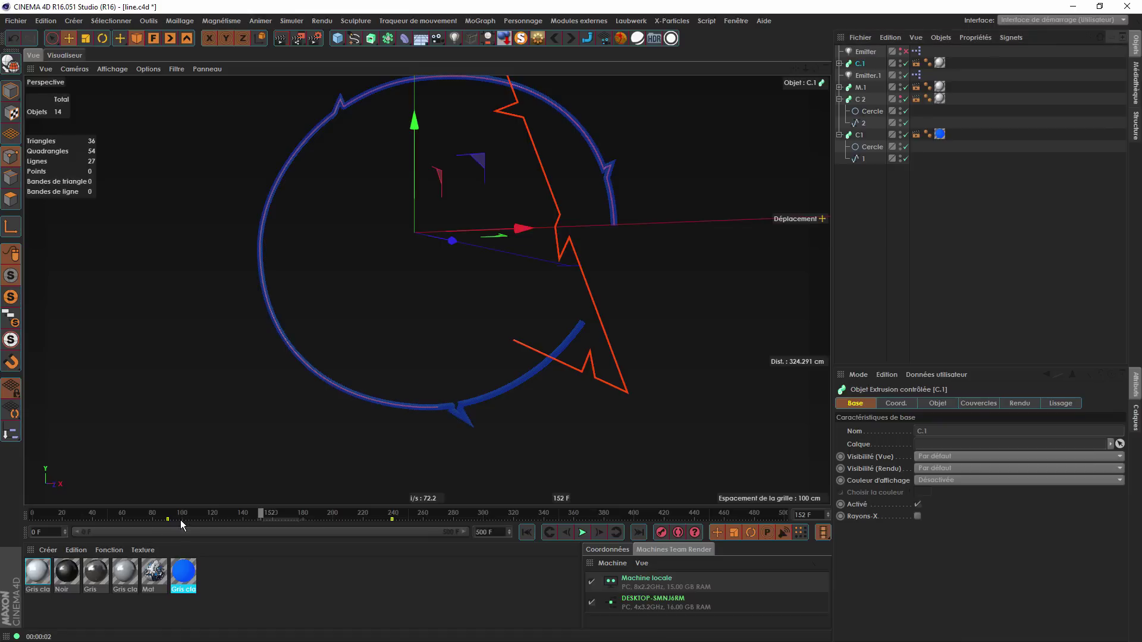
pyautogui.click(969, 476)
pyautogui.click(969, 476)
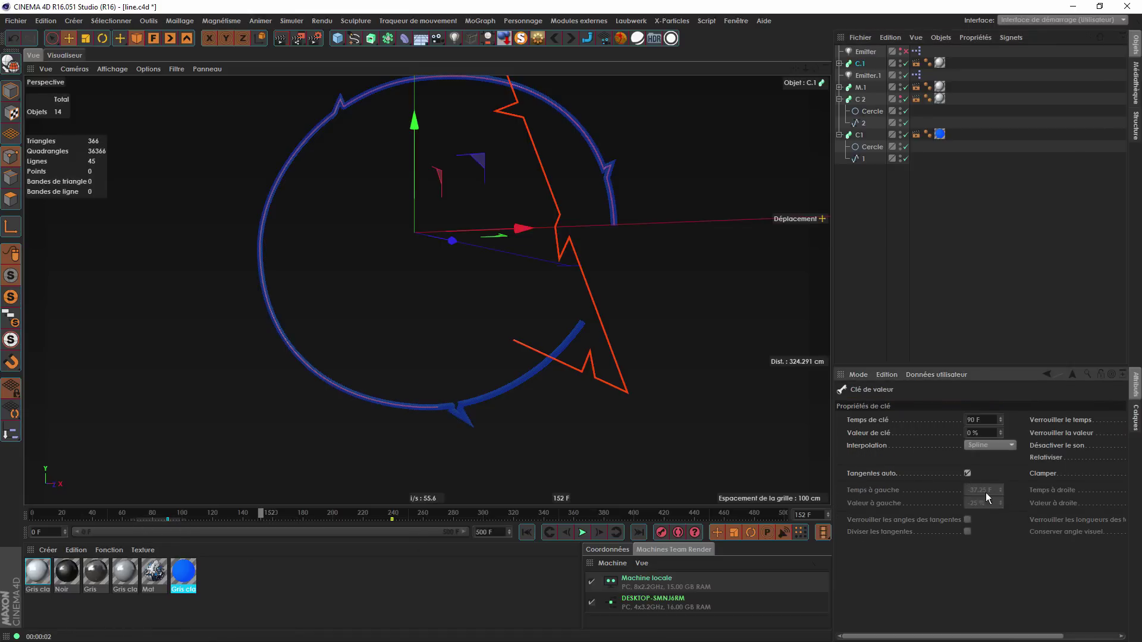
pyautogui.click(392, 520)
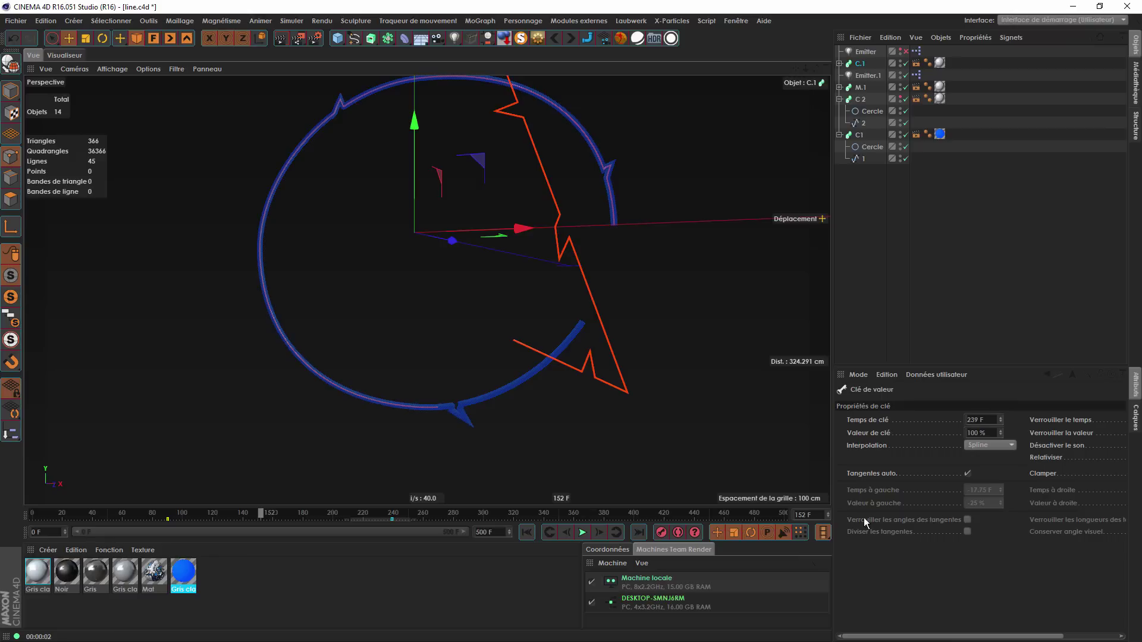
pyautogui.click(967, 473)
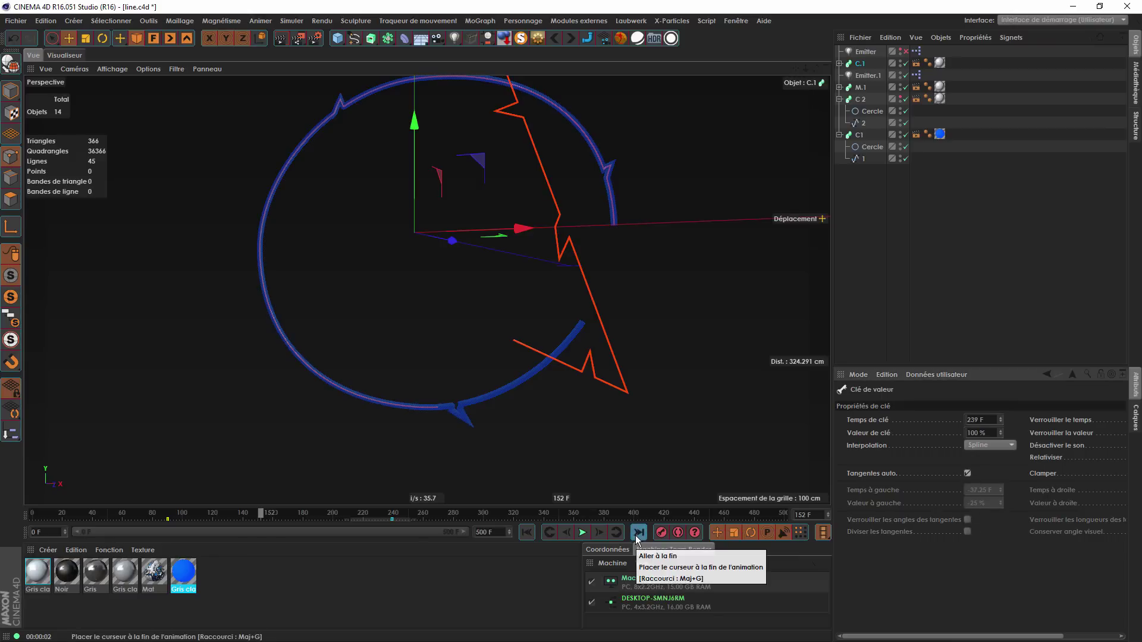
pyautogui.click(12, 41)
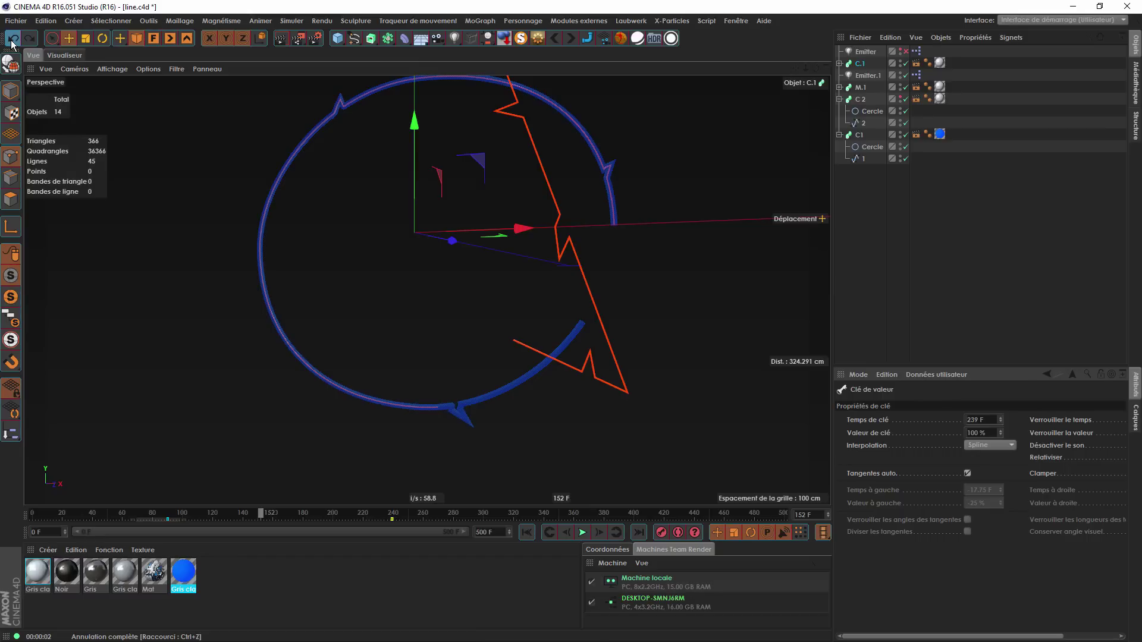
pyautogui.click(12, 41)
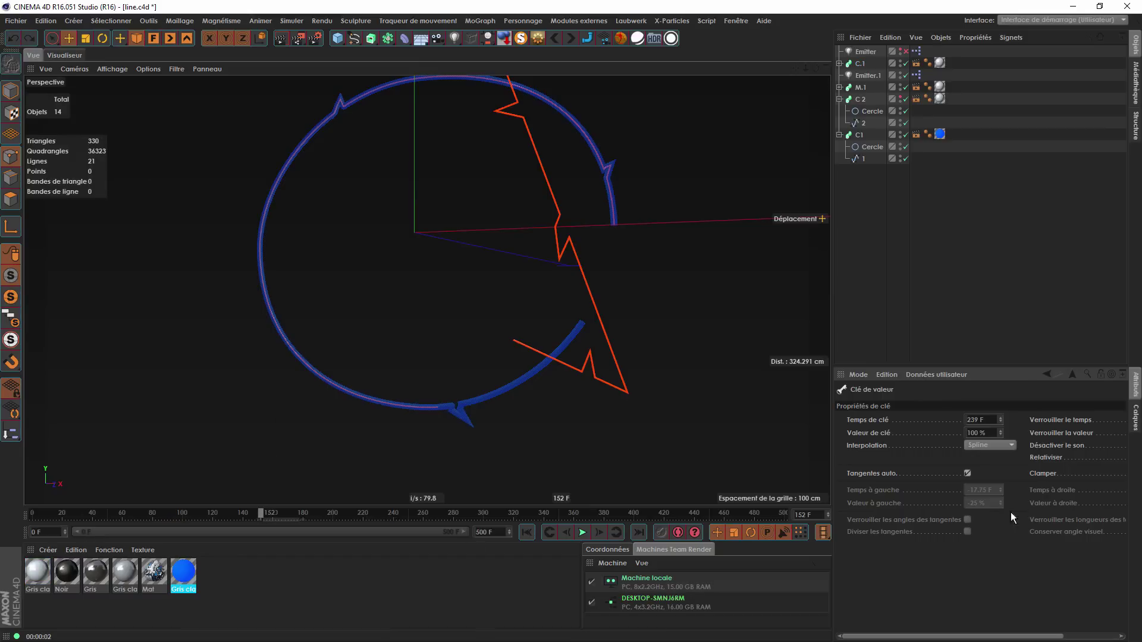
# Refresh the tangents of C 2's 0 % growth key at frame 90 by switching automatic tangents off and back on.
pyautogui.click(858, 144)
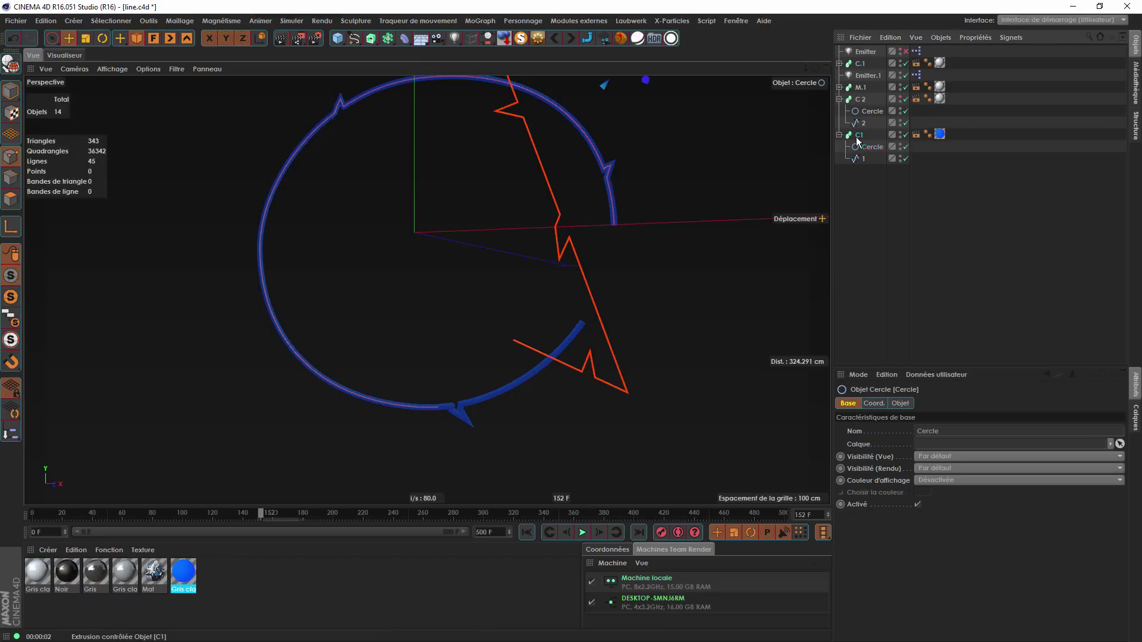
pyautogui.click(857, 138)
pyautogui.click(858, 92)
pyautogui.click(858, 97)
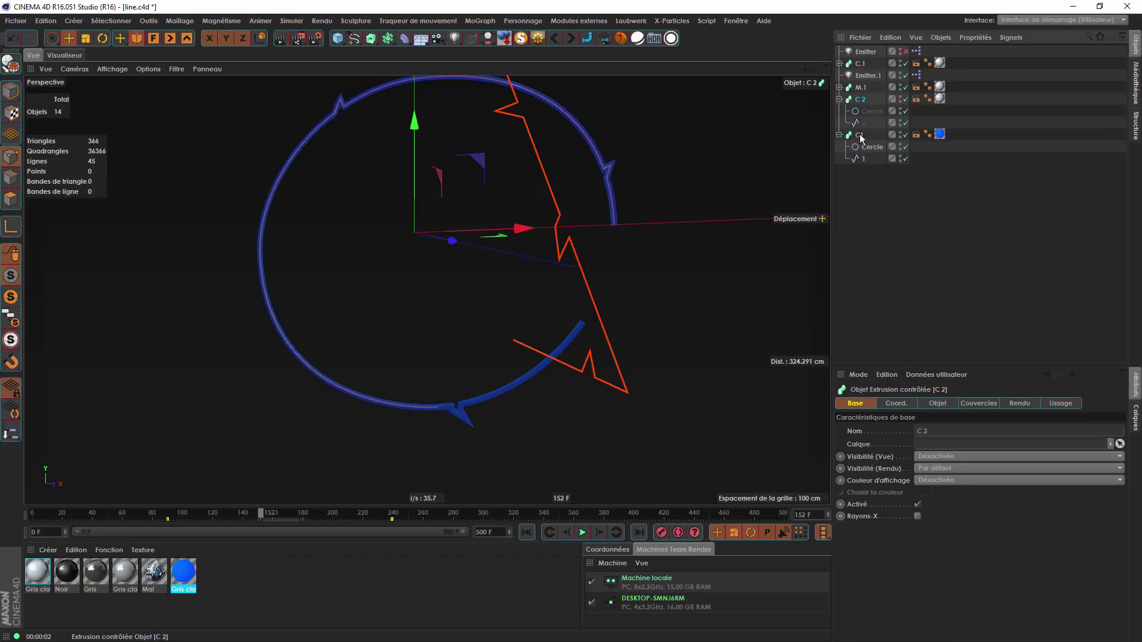
pyautogui.moveTo(194, 519); pyautogui.dragTo(123, 516)
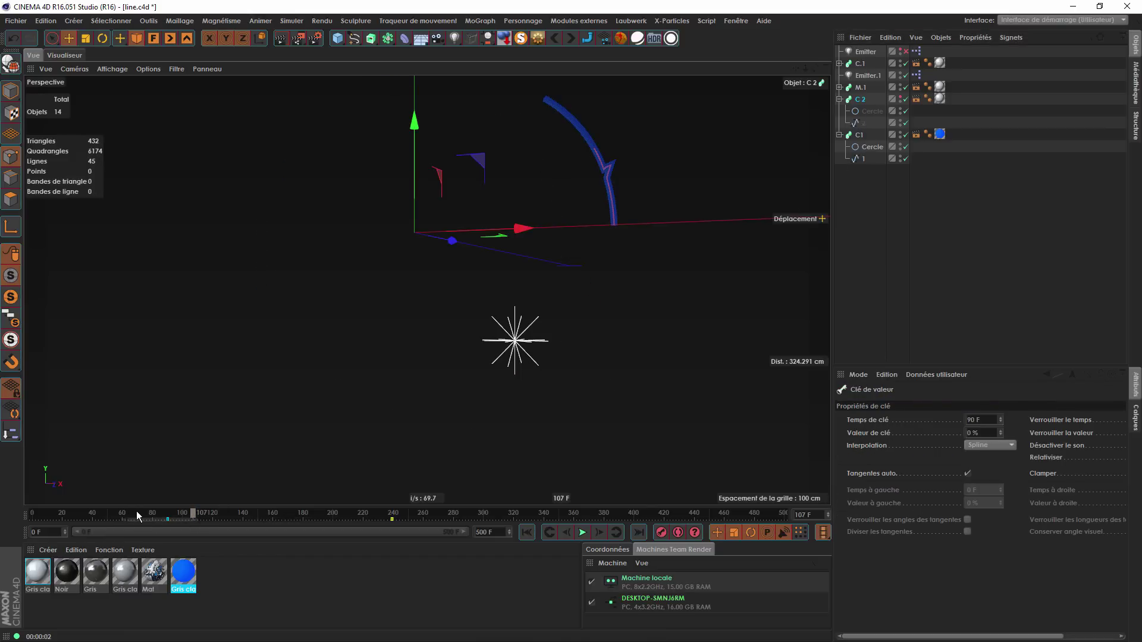
pyautogui.click(968, 475)
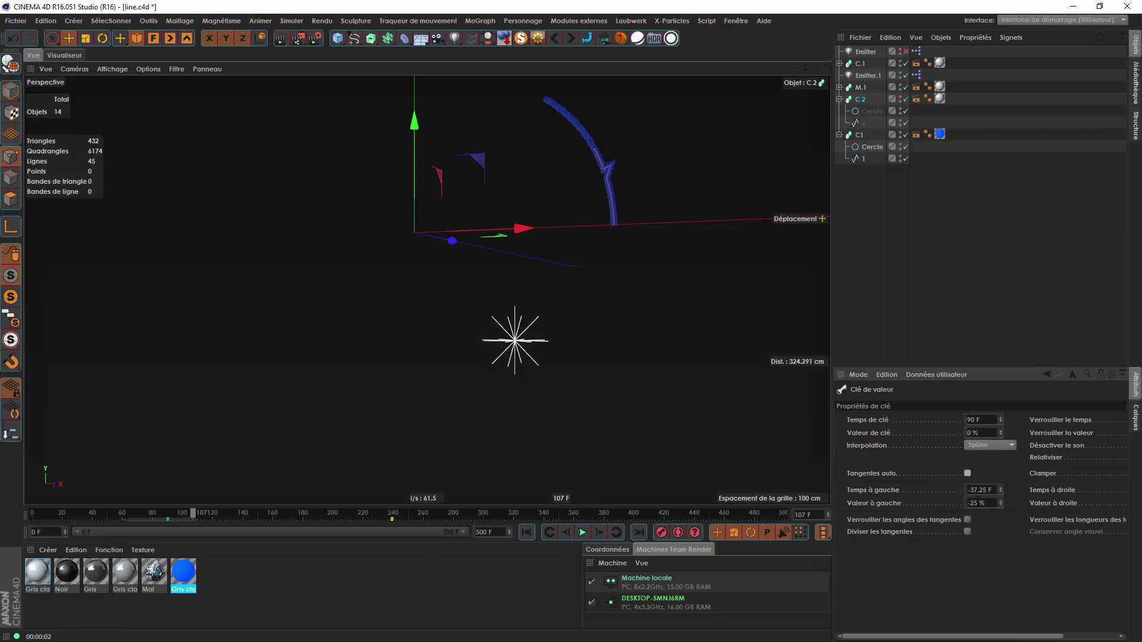
pyautogui.click(967, 474)
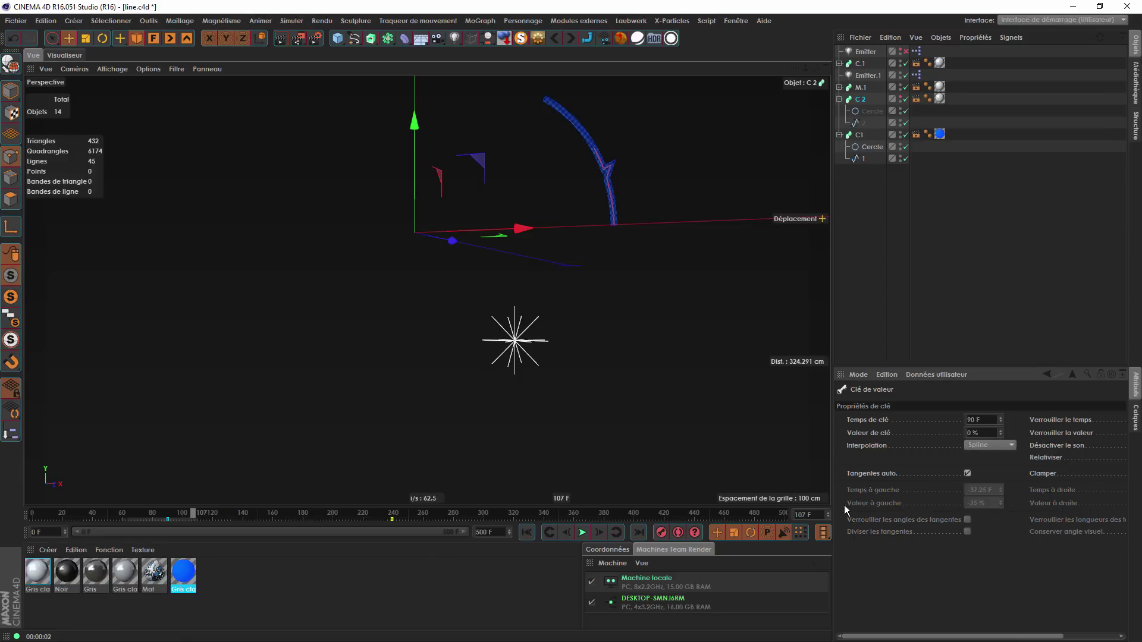
pyautogui.click(968, 474)
pyautogui.click(968, 475)
# Refresh the tangents of C.1's 0 % growth key at frame 90 by toggling its automatic tangents, leaving them enabled.
pyautogui.click(857, 65)
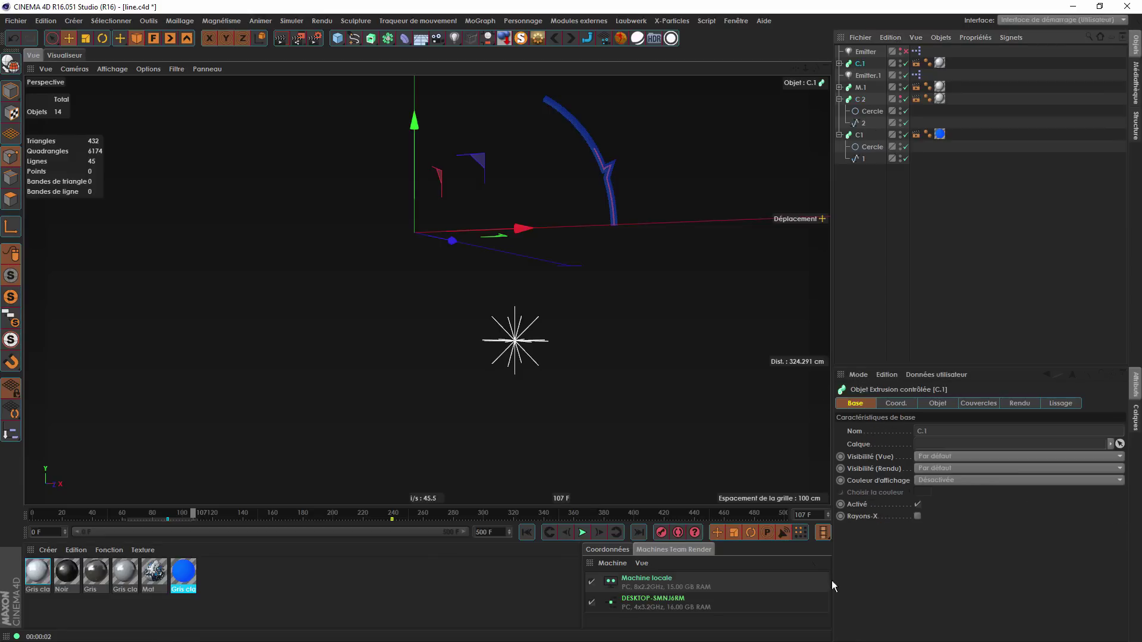
pyautogui.moveTo(217, 519); pyautogui.dragTo(104, 519)
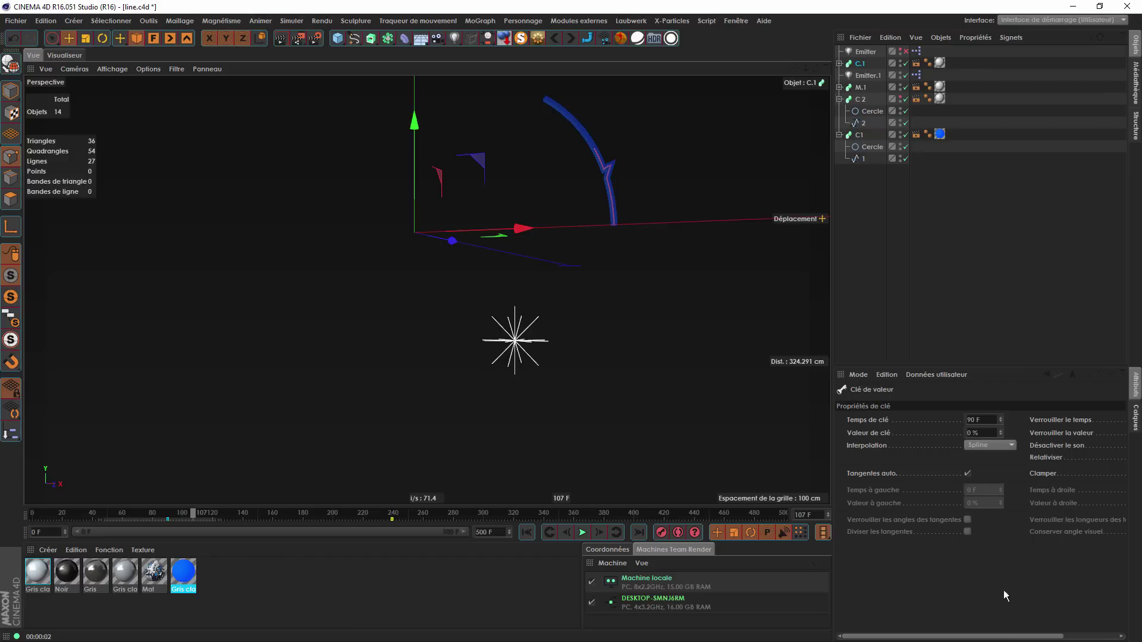
pyautogui.click(968, 474)
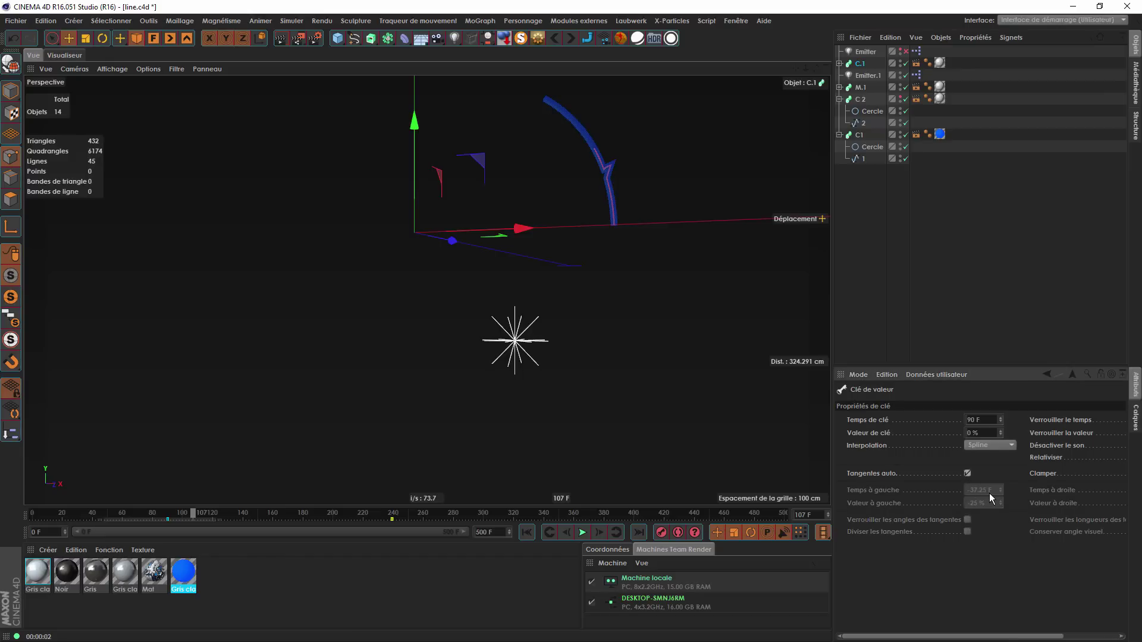
# Refresh the tangents of C1's 0 % growth key at frame 90 by toggling its automatic tangents, leaving them enabled.
pyautogui.click(860, 99)
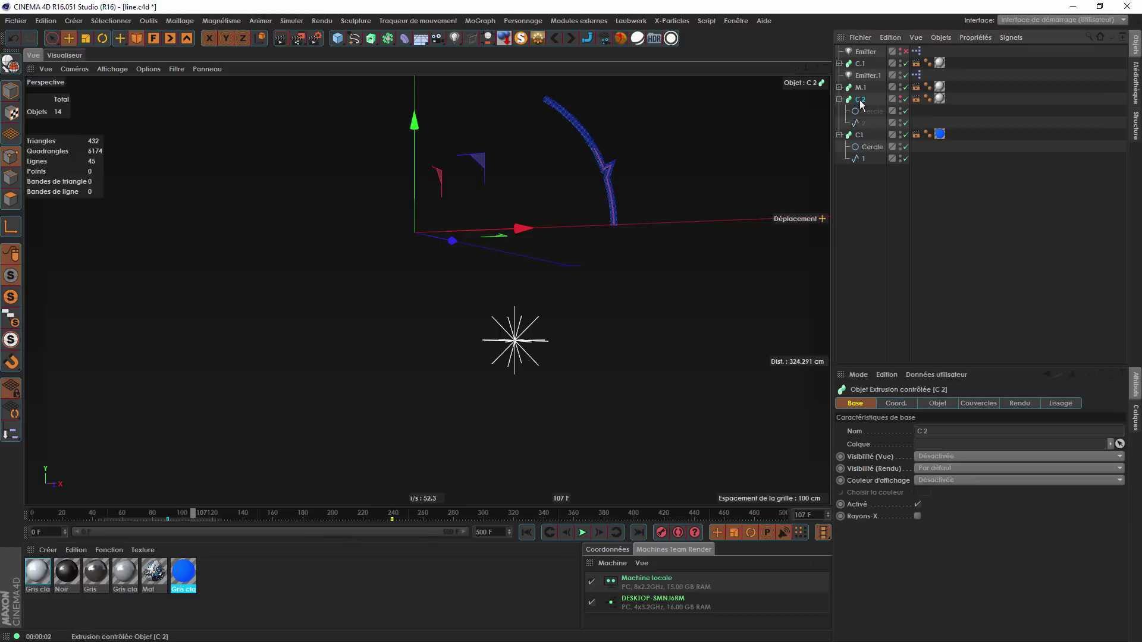
pyautogui.click(858, 135)
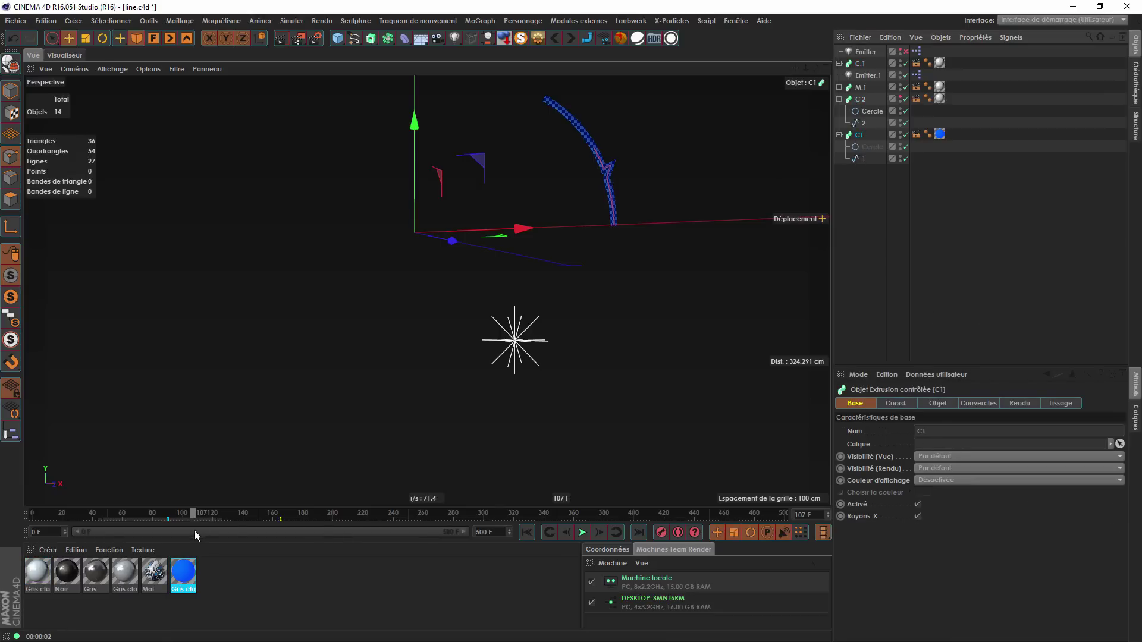
pyautogui.moveTo(231, 519); pyautogui.dragTo(142, 517)
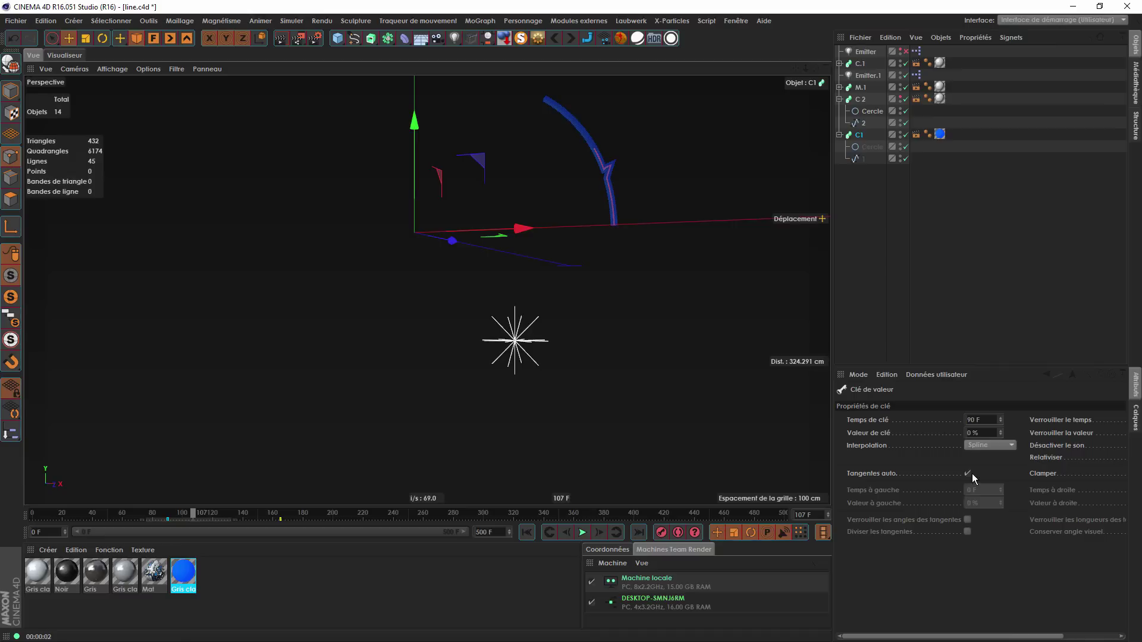
pyautogui.click(970, 472)
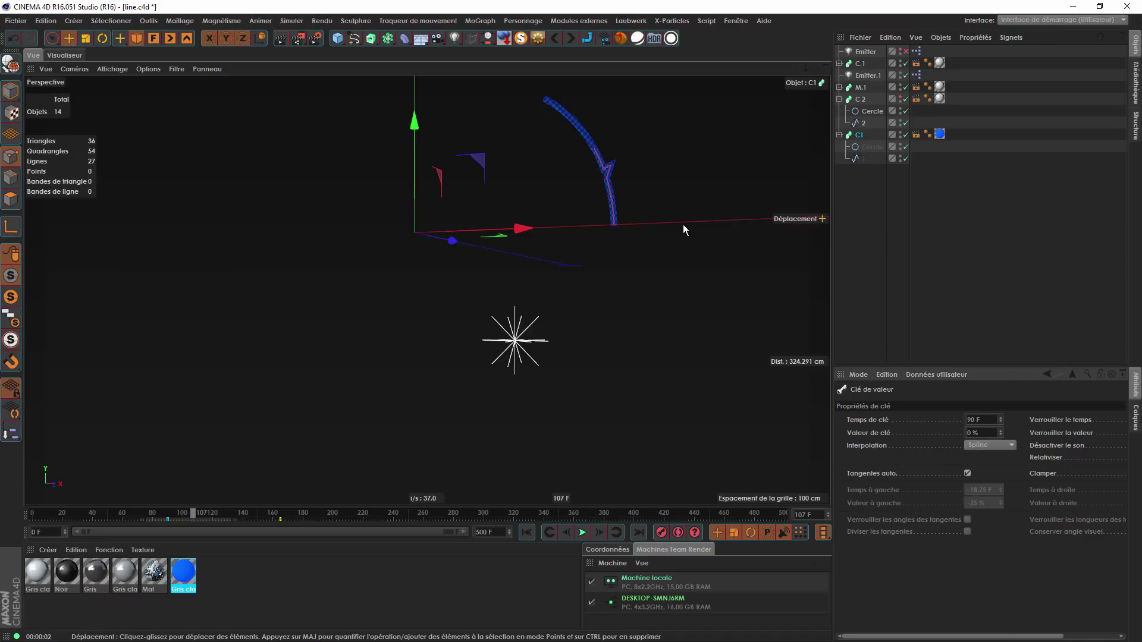
# Copy the left tangent time of C.1's 0 % growth key at frame 90, switching automatic tangents off for it and back on.
pyautogui.click(860, 63)
pyautogui.moveTo(213, 520); pyautogui.dragTo(154, 517)
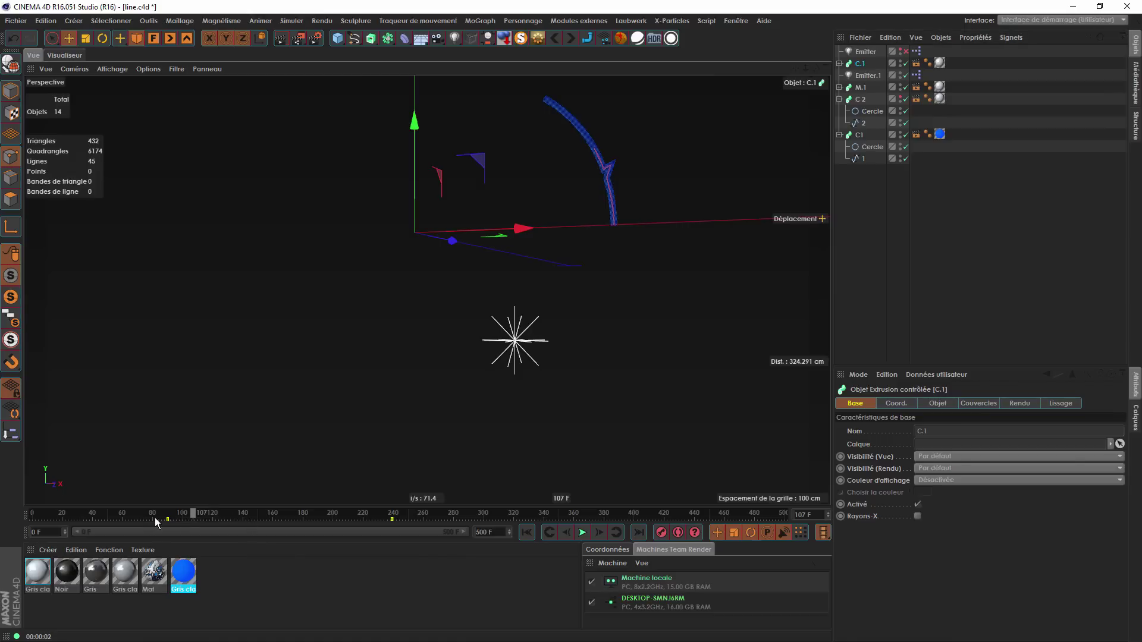
pyautogui.click(967, 474)
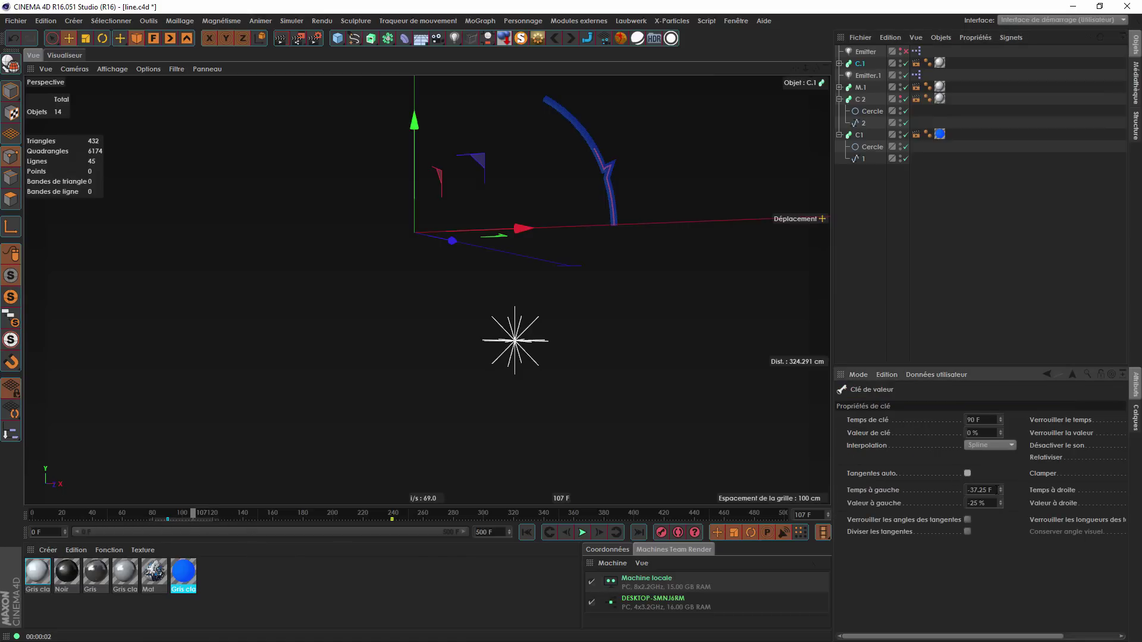
pyautogui.doubleClick(979, 490)
pyautogui.rightClick(979, 492)
pyautogui.click(997, 507)
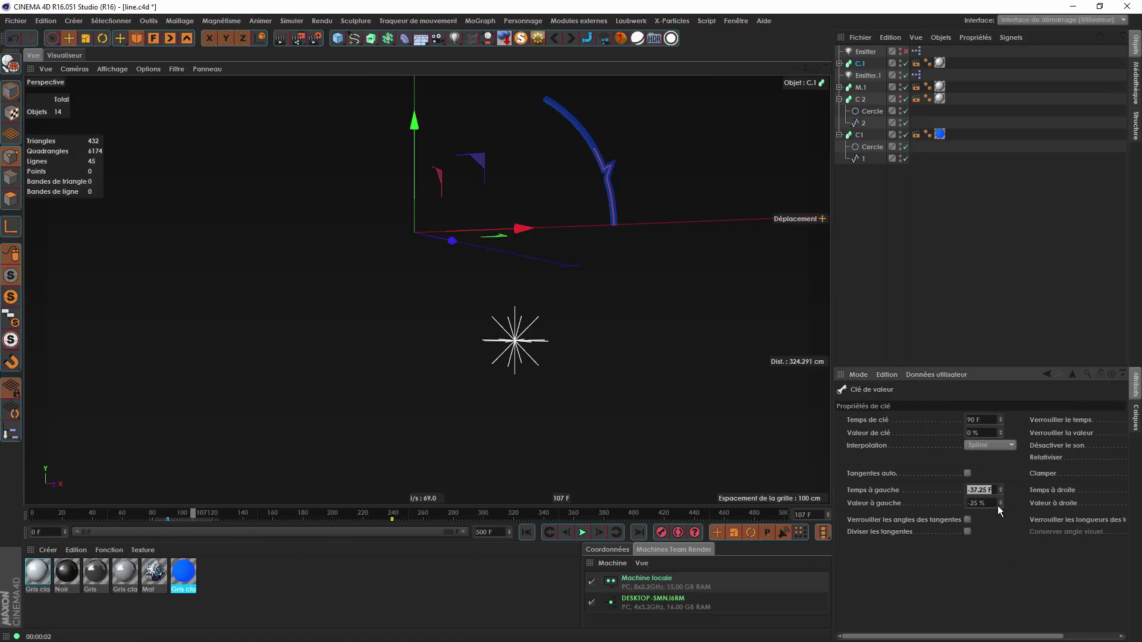
pyautogui.click(968, 474)
# Disable automatic tangents on C1's 0 % growth key at frame 90 and paste -37.25 F as its left tangent time.
pyautogui.click(859, 135)
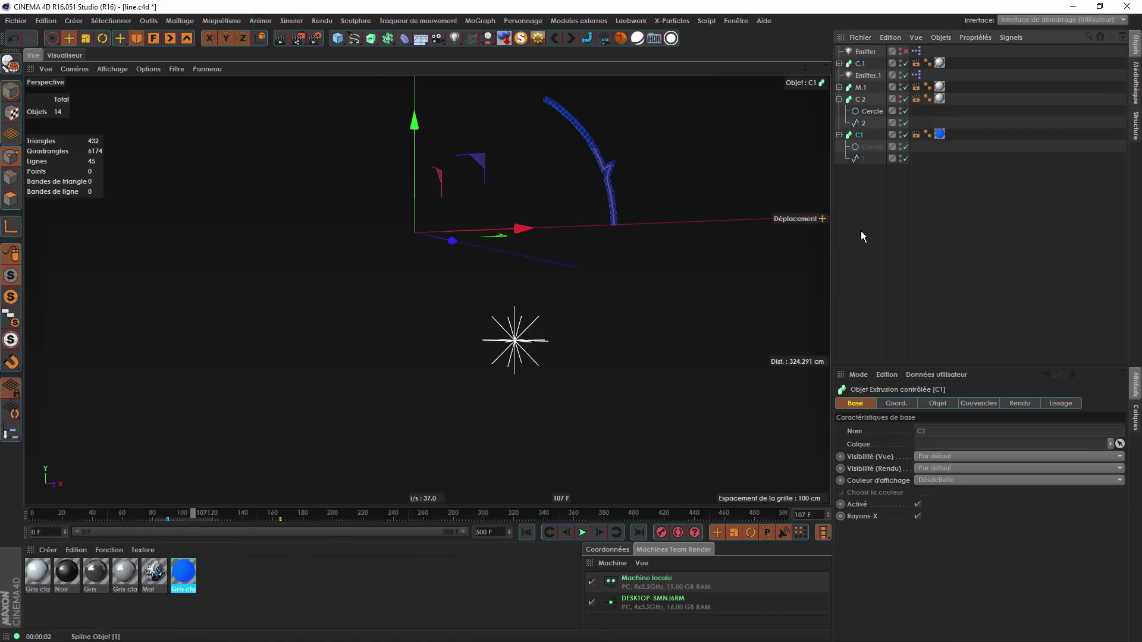
pyautogui.click(232, 518)
pyautogui.click(168, 520)
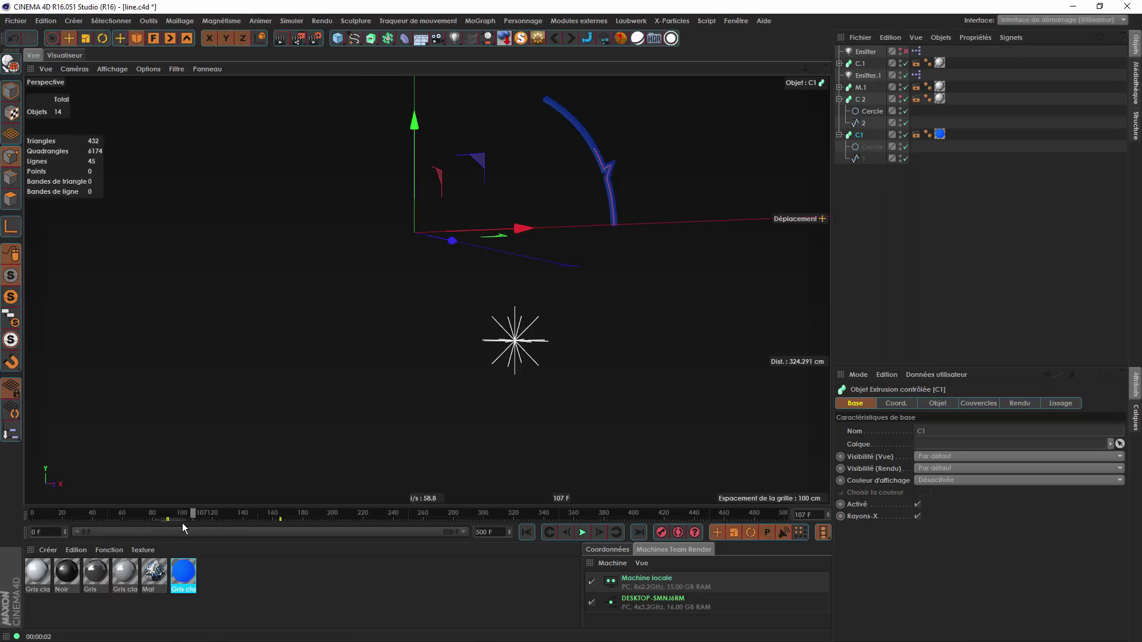
pyautogui.click(966, 473)
pyautogui.moveTo(993, 490); pyautogui.dragTo(928, 490)
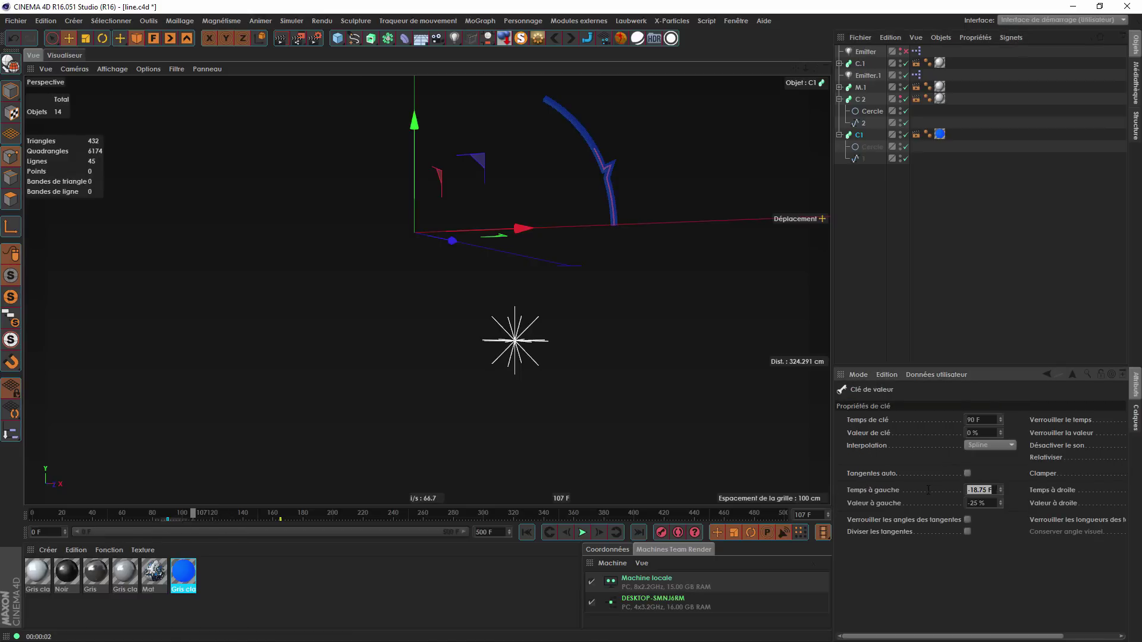
pyautogui.rightClick(977, 494)
pyautogui.click(1005, 530)
pyautogui.click(1002, 559)
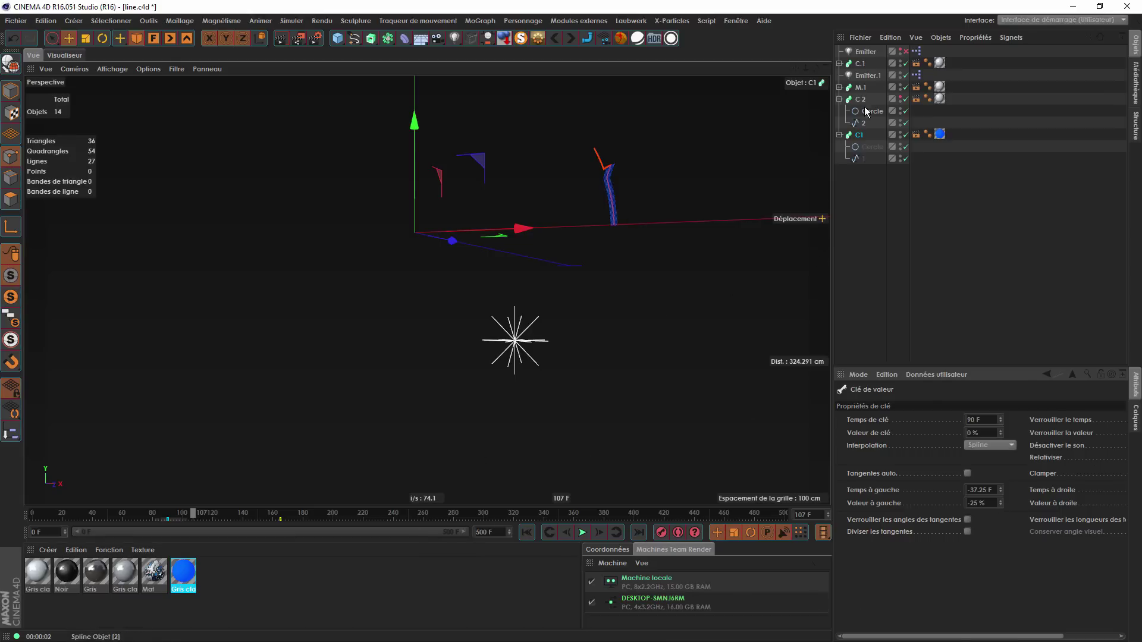
# Disable automatic tangents on C1's 100 % growth key at frame 165 and set its left tangent time to 0 F.
pyautogui.click(860, 63)
pyautogui.moveTo(244, 514); pyautogui.dragTo(284, 518)
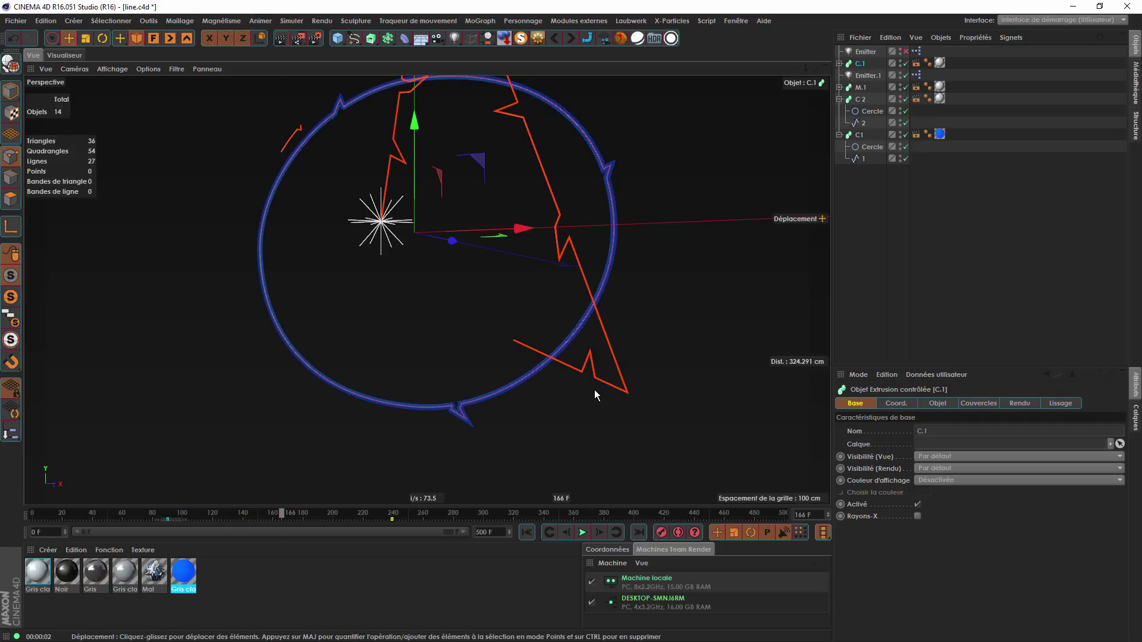
pyautogui.moveTo(277, 515)
pyautogui.mouseDown()
pyautogui.moveTo(247, 519)
pyautogui.moveTo(283, 517)
pyautogui.mouseUp()
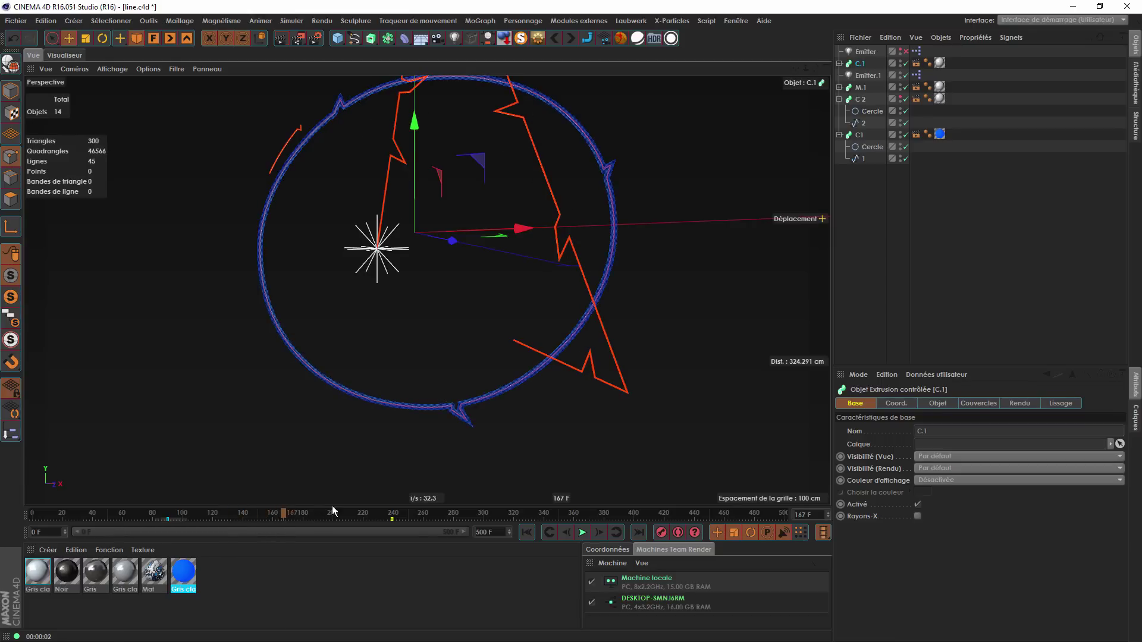
pyautogui.click(860, 136)
pyautogui.click(281, 520)
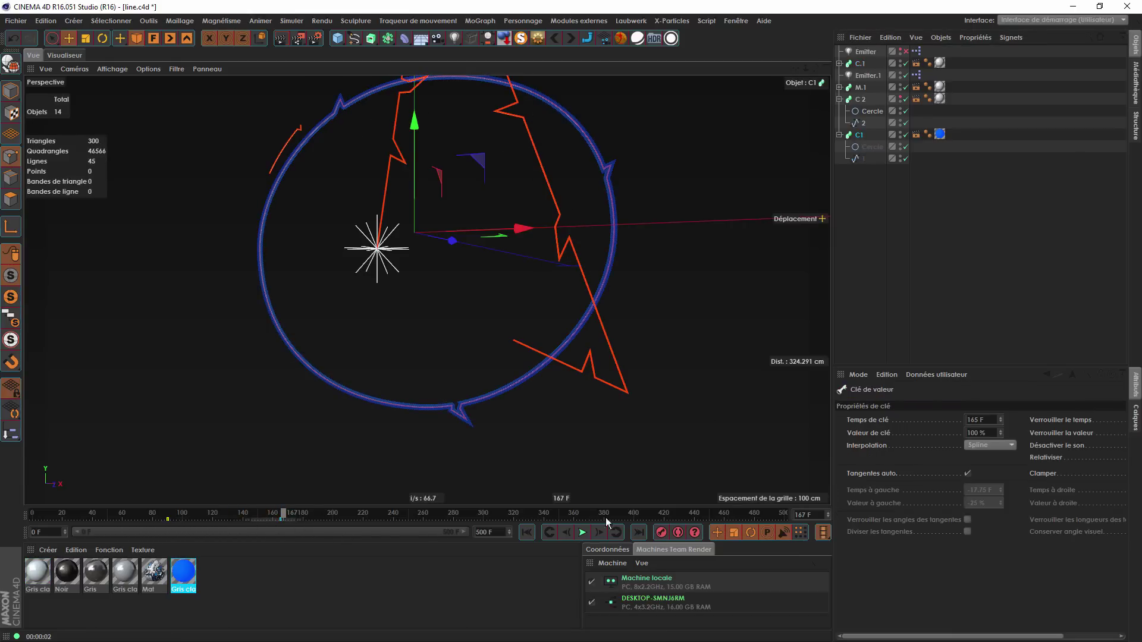
pyautogui.click(967, 474)
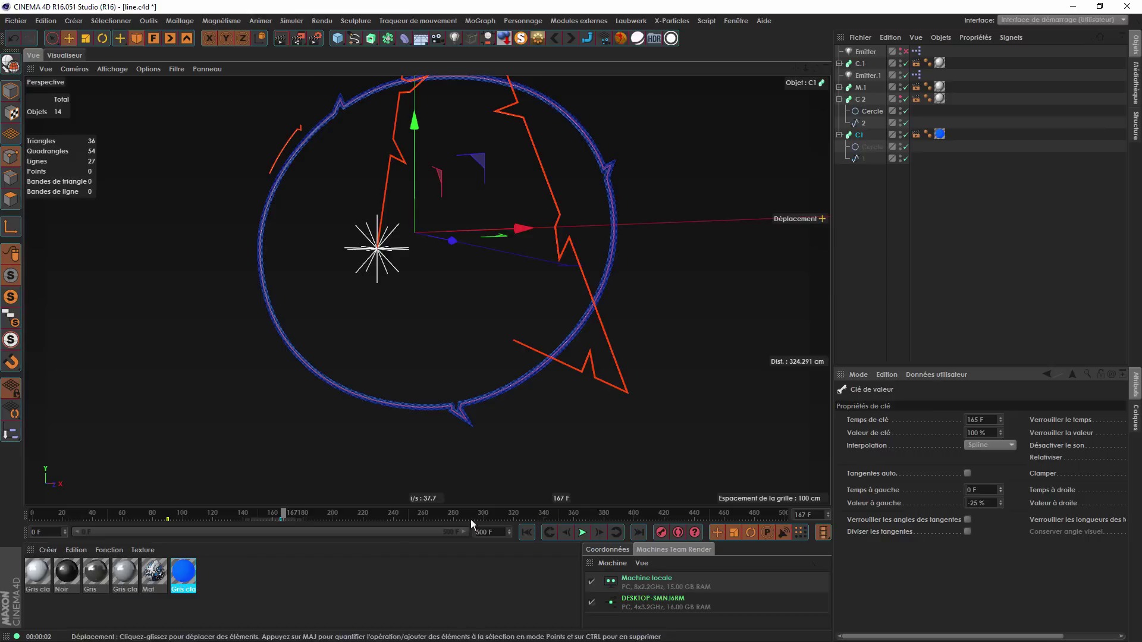
# Adjust the left tangent time of C1's frame 165 key to -7 F and check the growth back to frame 119.
pyautogui.moveTo(281, 513)
pyautogui.mouseDown()
pyautogui.moveTo(194, 519)
pyautogui.moveTo(281, 526)
pyautogui.mouseUp()
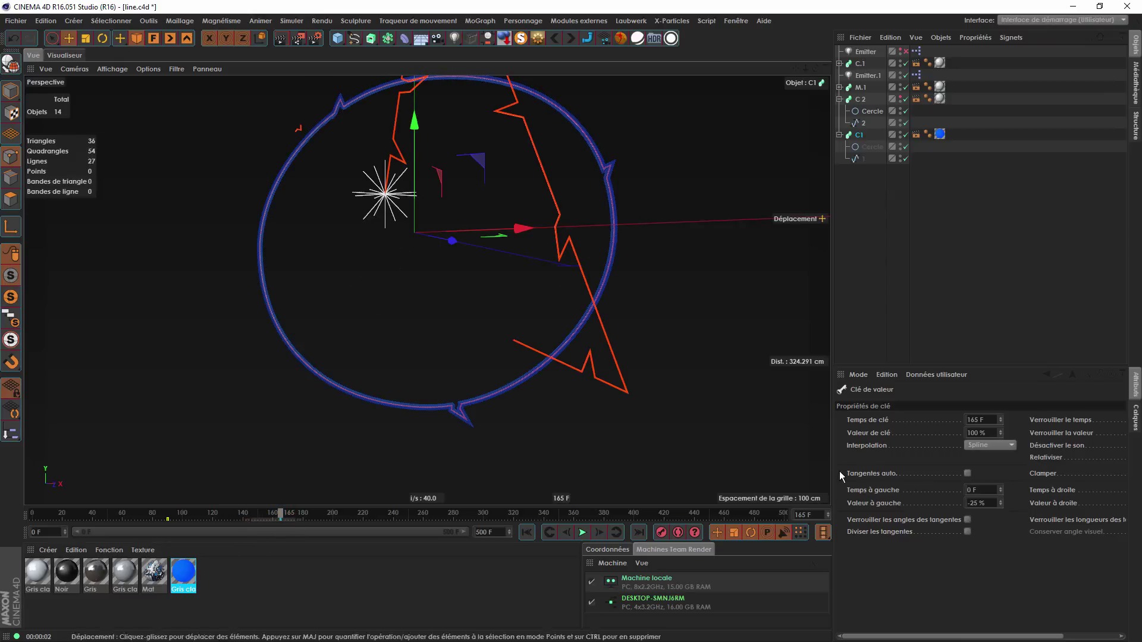
pyautogui.click(994, 488)
pyautogui.scroll(-3, 995, 488)
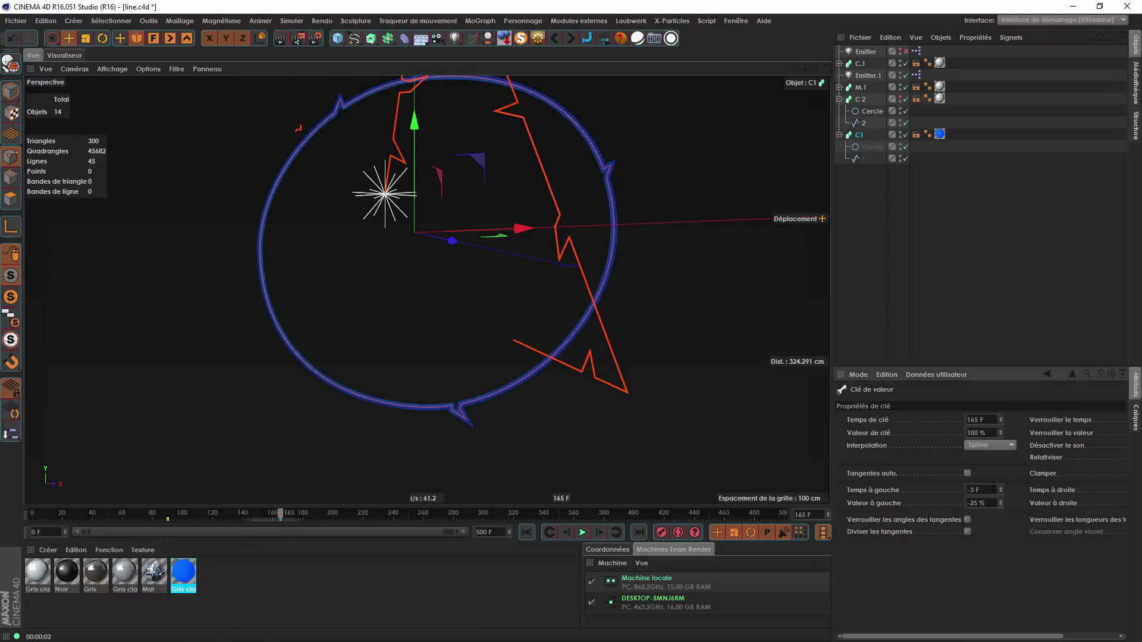
pyautogui.moveTo(293, 517); pyautogui.dragTo(211, 522)
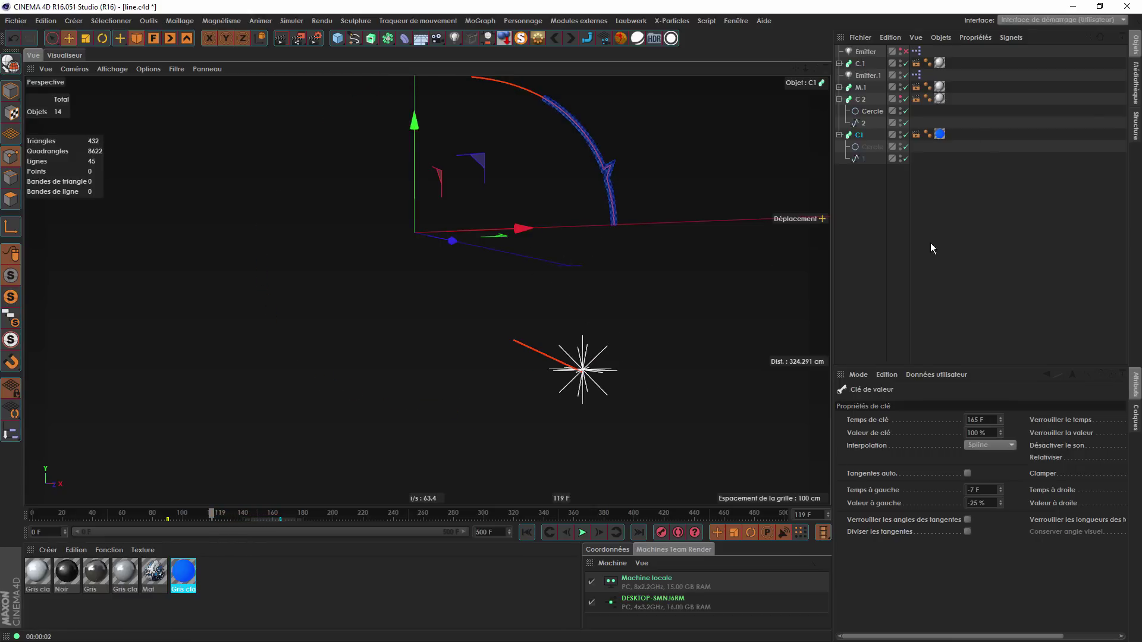
pyautogui.rightClick(858, 135)
pyautogui.moveTo(869, 141)
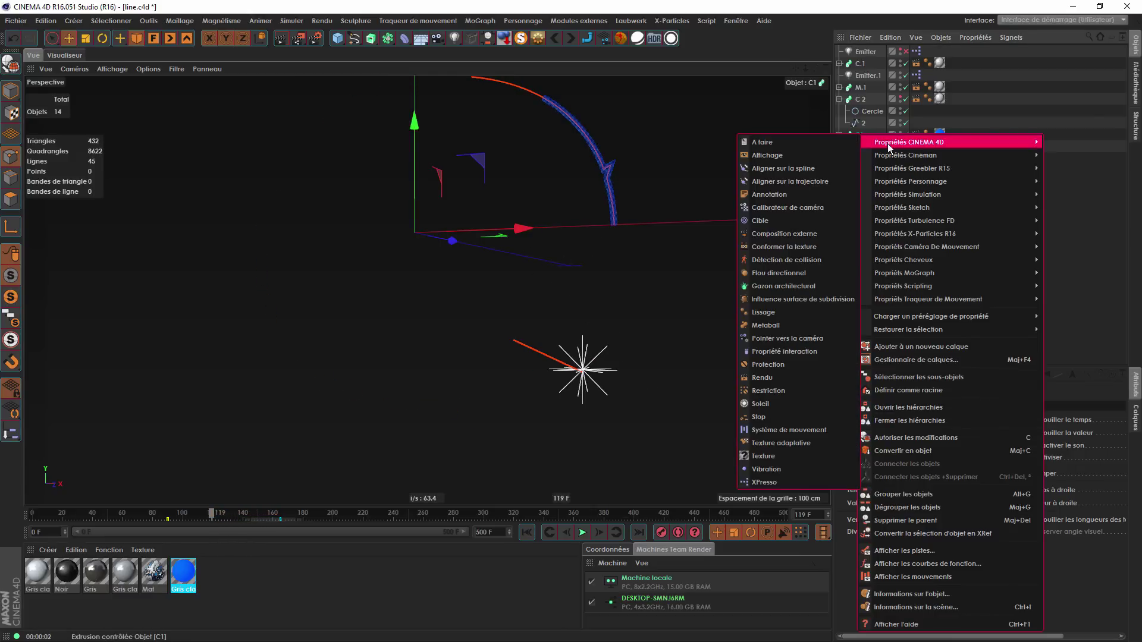
pyautogui.click(777, 483)
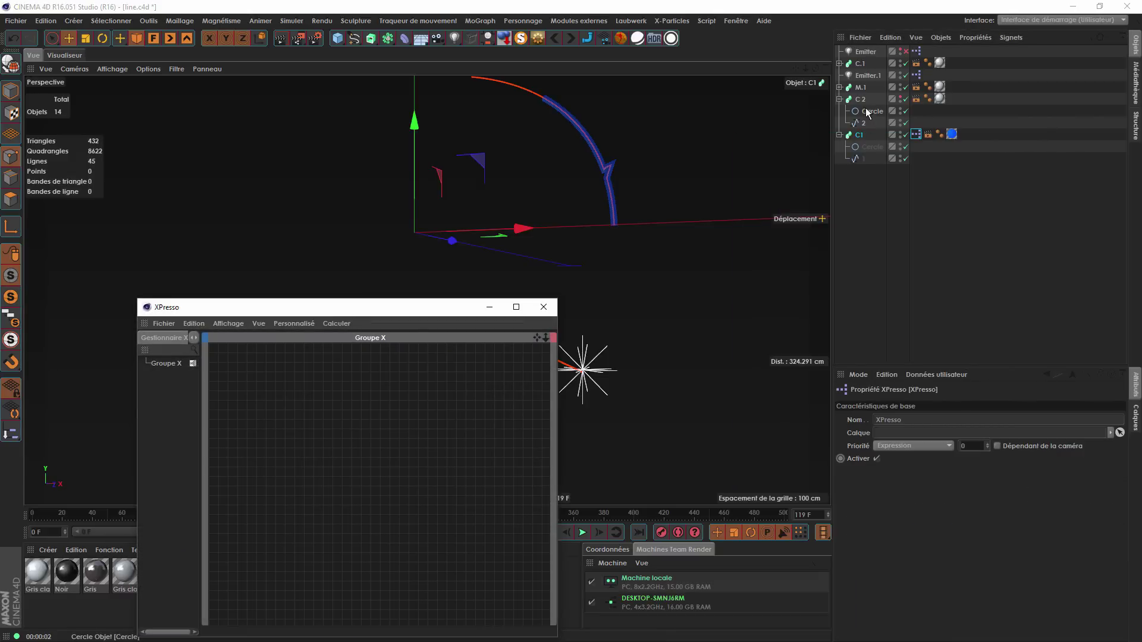
pyautogui.click(861, 64)
pyautogui.click(937, 404)
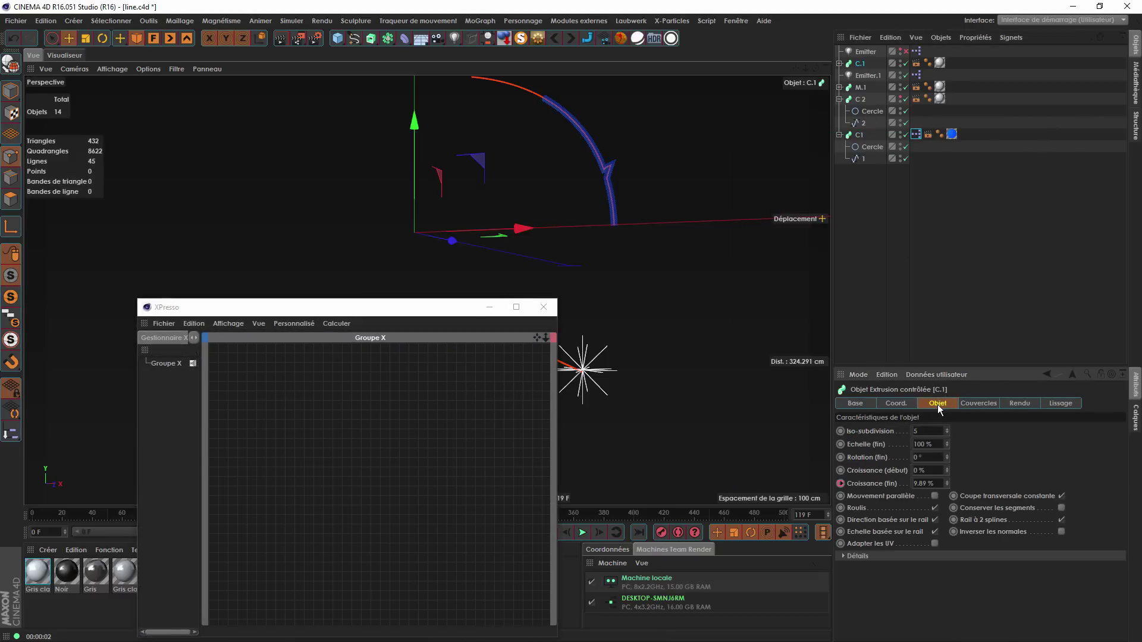
pyautogui.rightClick(894, 489)
pyautogui.moveTo(933, 445)
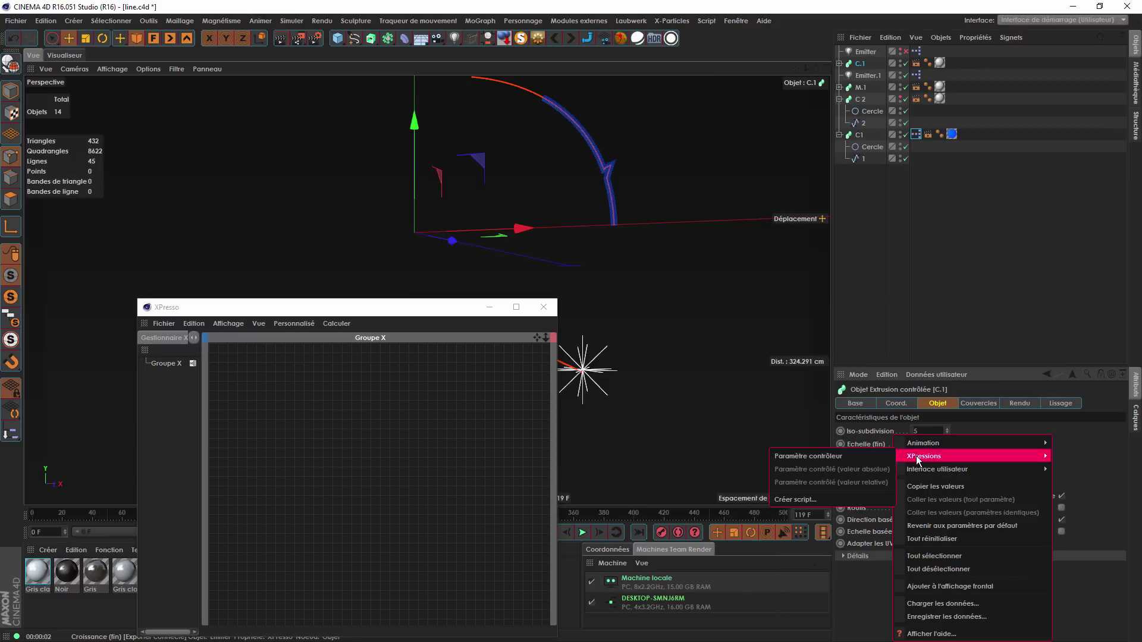
pyautogui.click(847, 459)
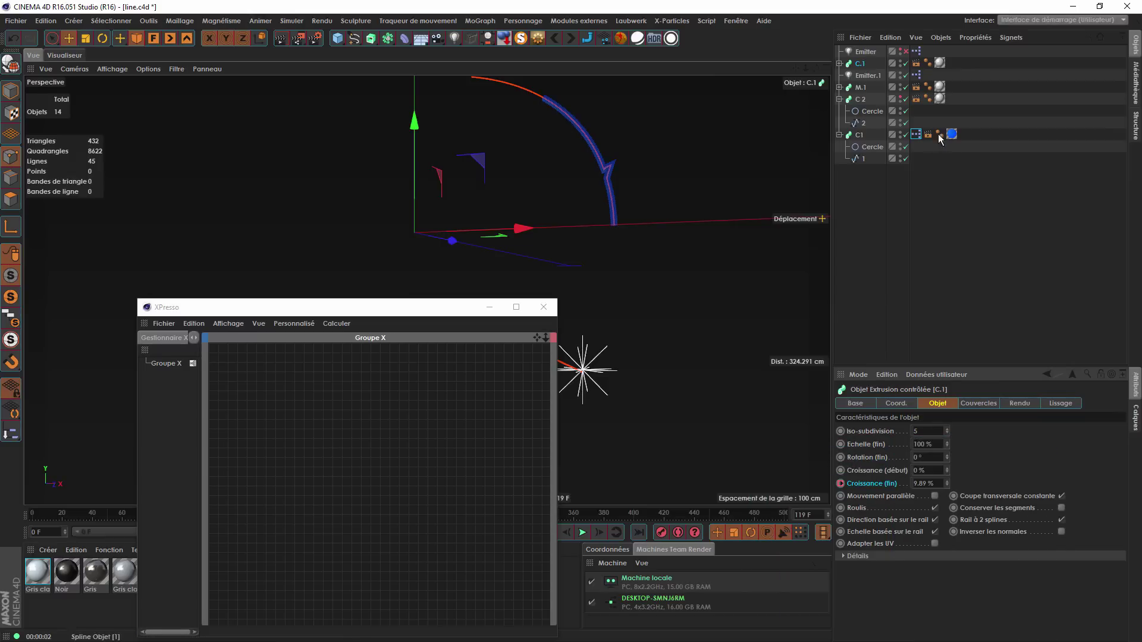
pyautogui.click(917, 134)
pyautogui.press('Delete')
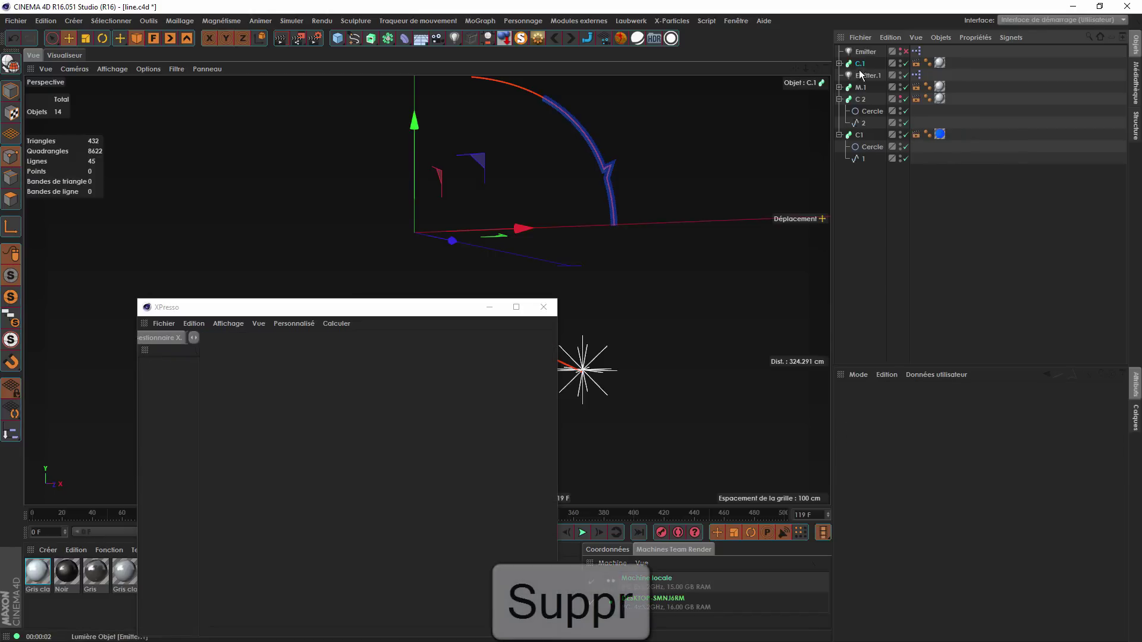
# Define the Croissance (fin) parameter of the C.1 sweep object as the XPressions controller parameter.
pyautogui.click(861, 64)
pyautogui.rightClick(887, 484)
pyautogui.moveTo(917, 458)
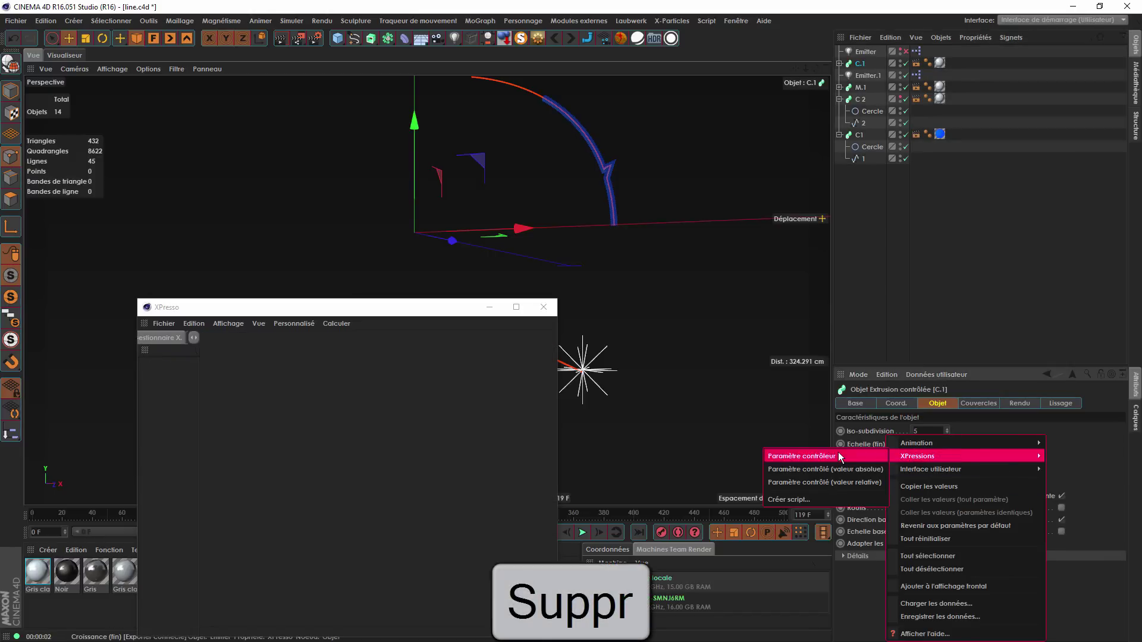
pyautogui.click(838, 456)
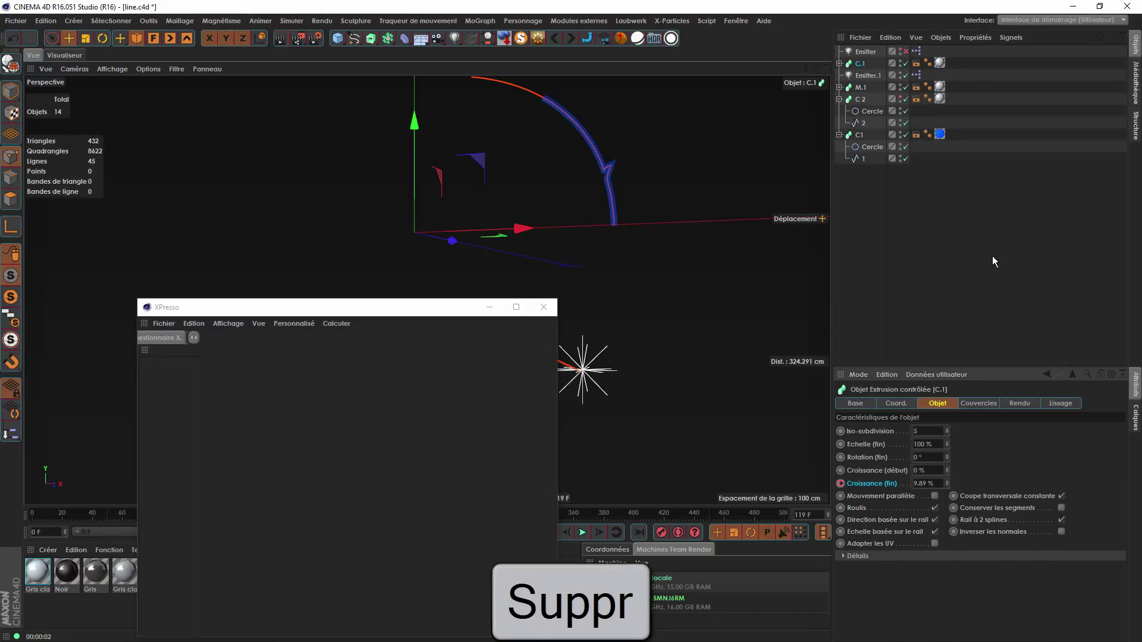
# Delete the keyframe animation from the Croissance (fin) parameter of the C1 sweep object.
pyautogui.click(858, 136)
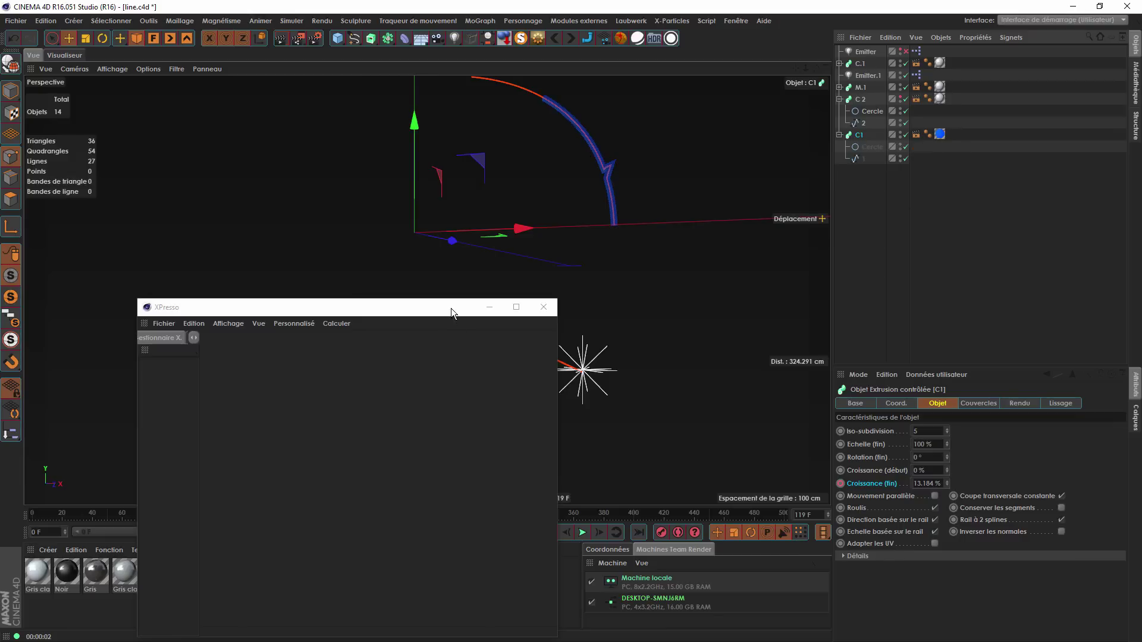
pyautogui.moveTo(451, 308); pyautogui.dragTo(492, 562)
pyautogui.rightClick(888, 486)
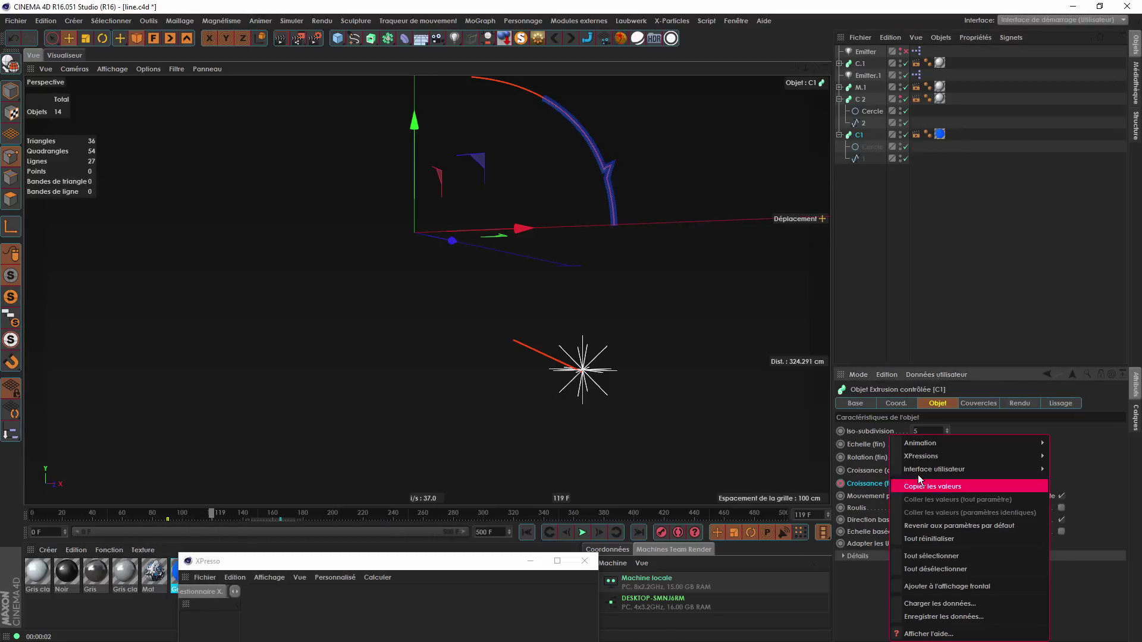
pyautogui.moveTo(924, 442)
pyautogui.click(800, 539)
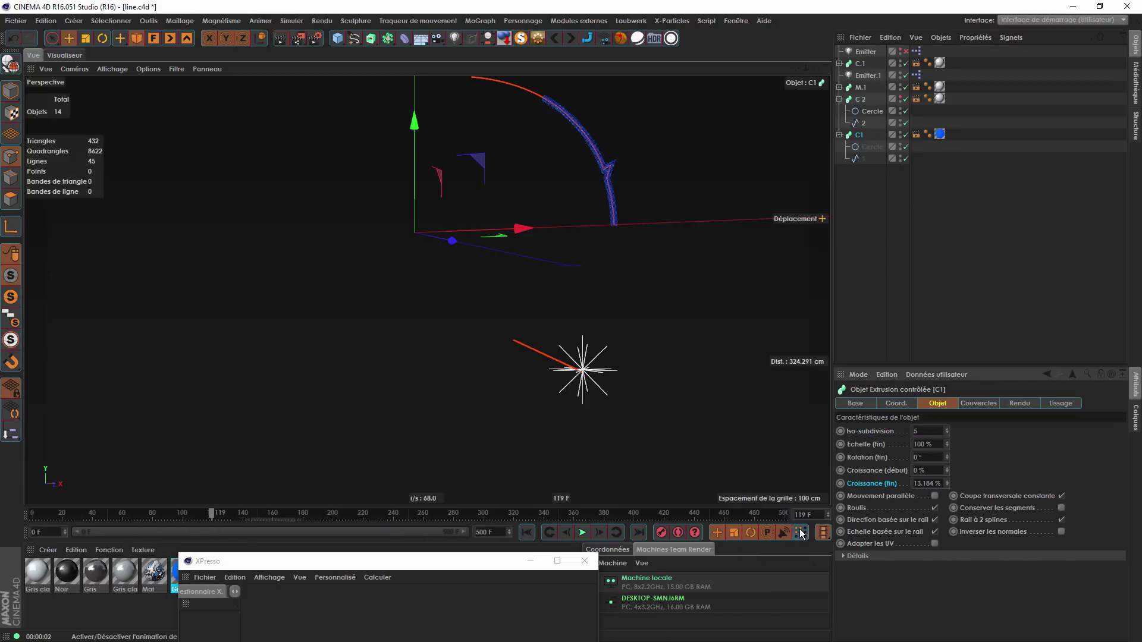
# Link C1's Croissance (fin) to the controller as a driven parameter with an absolute value.
pyautogui.rightClick(890, 484)
pyautogui.moveTo(909, 461)
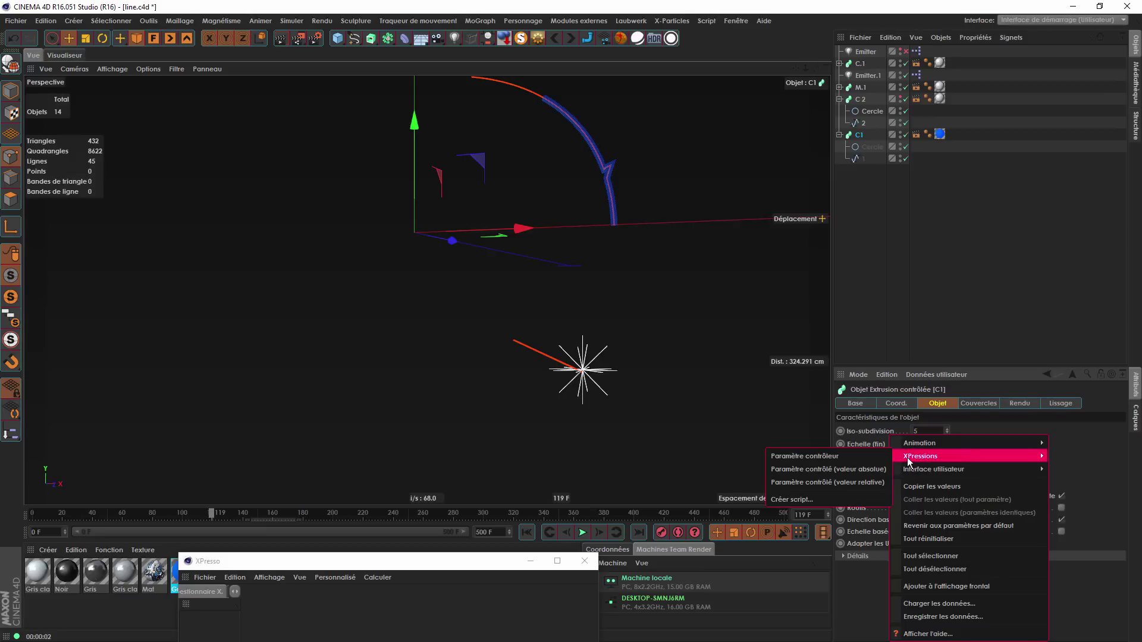
pyautogui.click(845, 470)
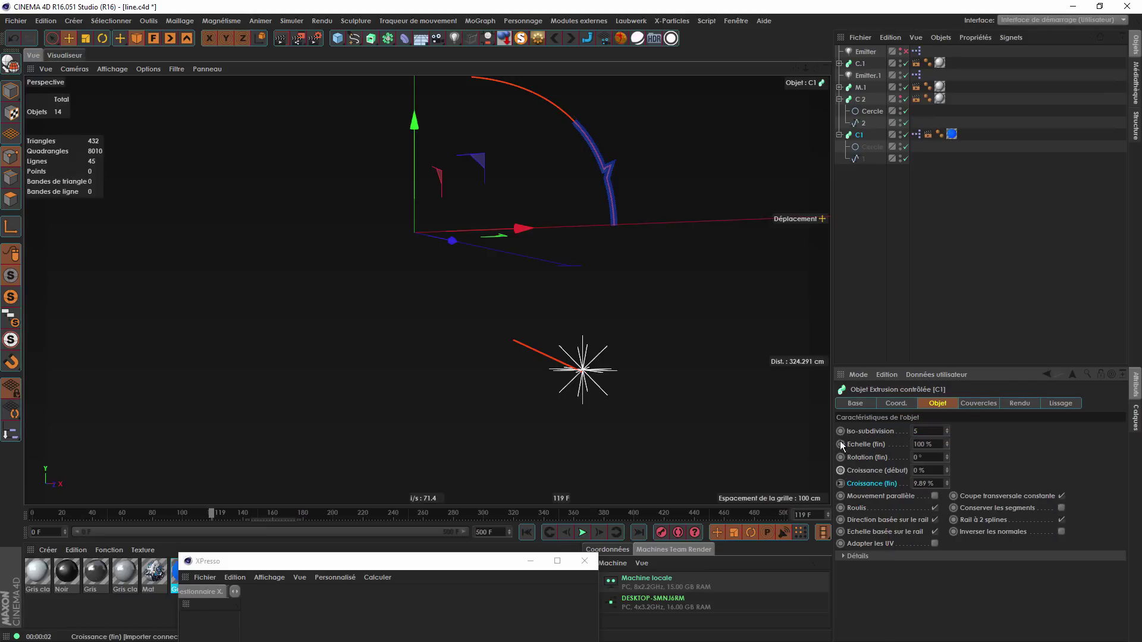
# Check C1's linked growth against C.1 by moving the timeline to frame 152.
pyautogui.click(863, 65)
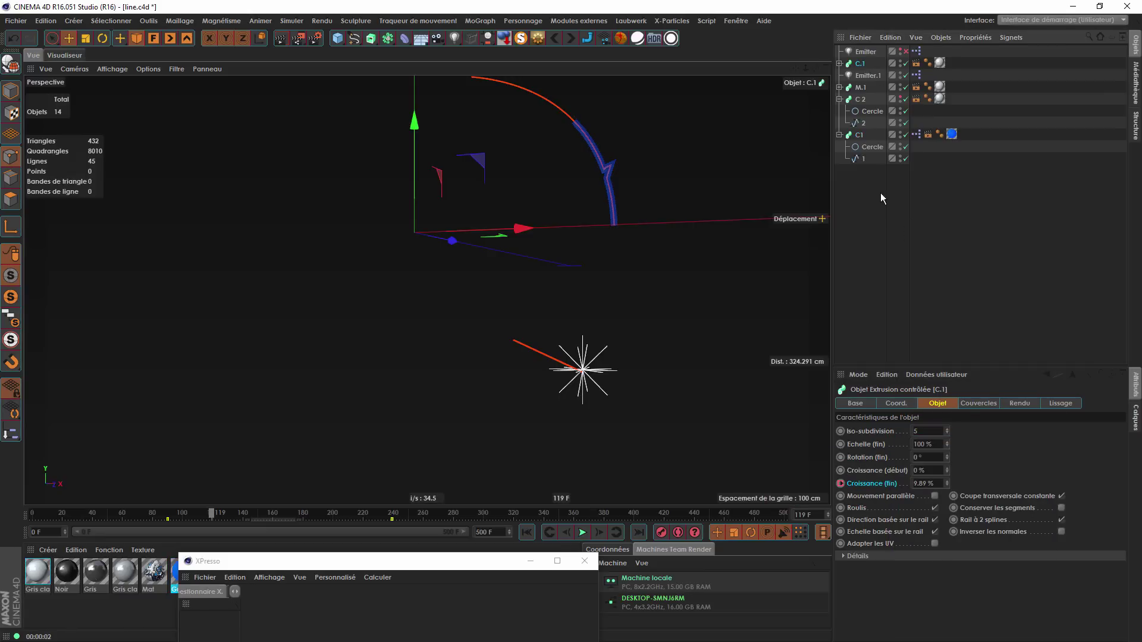
pyautogui.click(853, 135)
pyautogui.moveTo(223, 510); pyautogui.dragTo(260, 510)
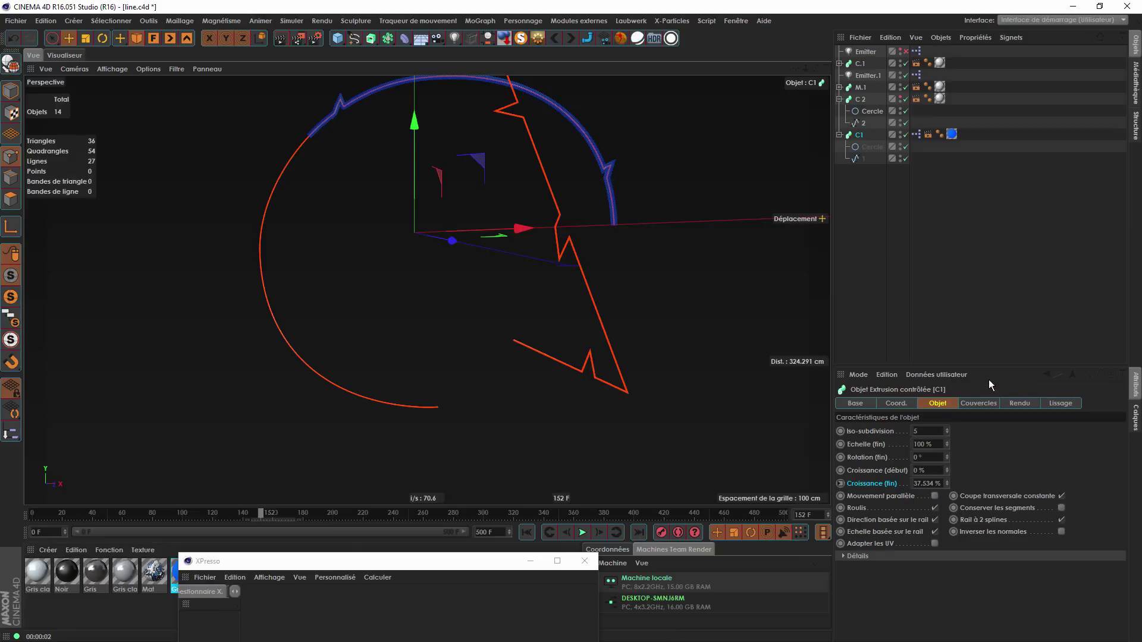
# Open C1's XPresso graph and place the Cartographie d'intervalle node below the C.1 and C1 nodes.
pyautogui.doubleClick(916, 134)
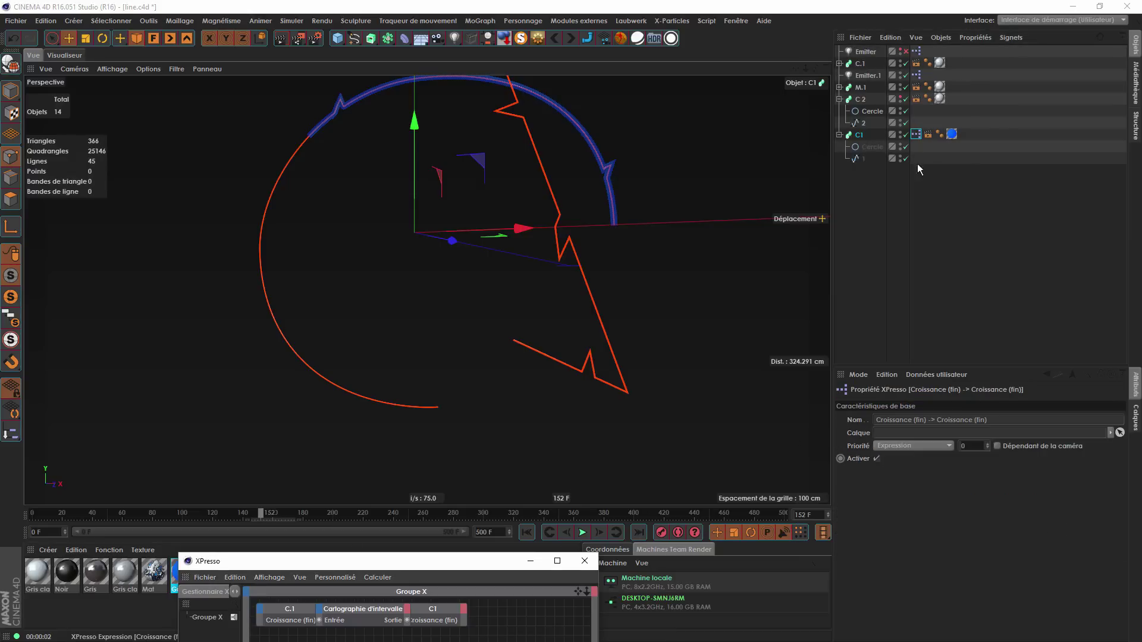
pyautogui.moveTo(447, 562); pyautogui.dragTo(519, 303)
pyautogui.moveTo(445, 361); pyautogui.dragTo(446, 419)
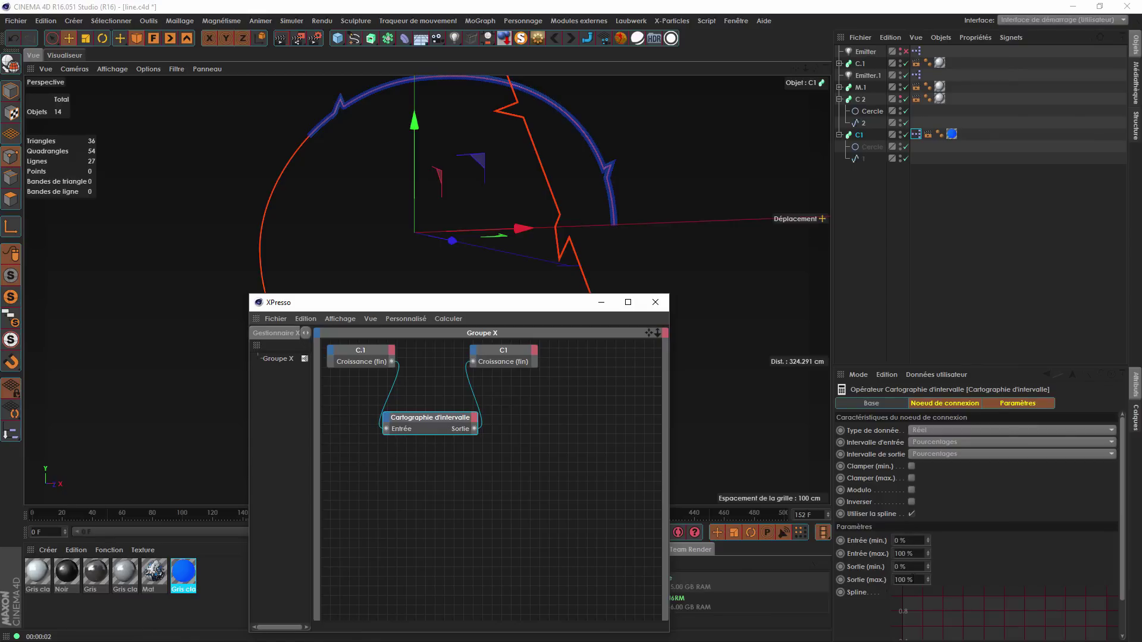
# Try 50 % as the Cartographie d'intervalle node's Sortie (max.) and set it to 200 %.
pyautogui.moveTo(914, 579); pyautogui.dragTo(859, 580)
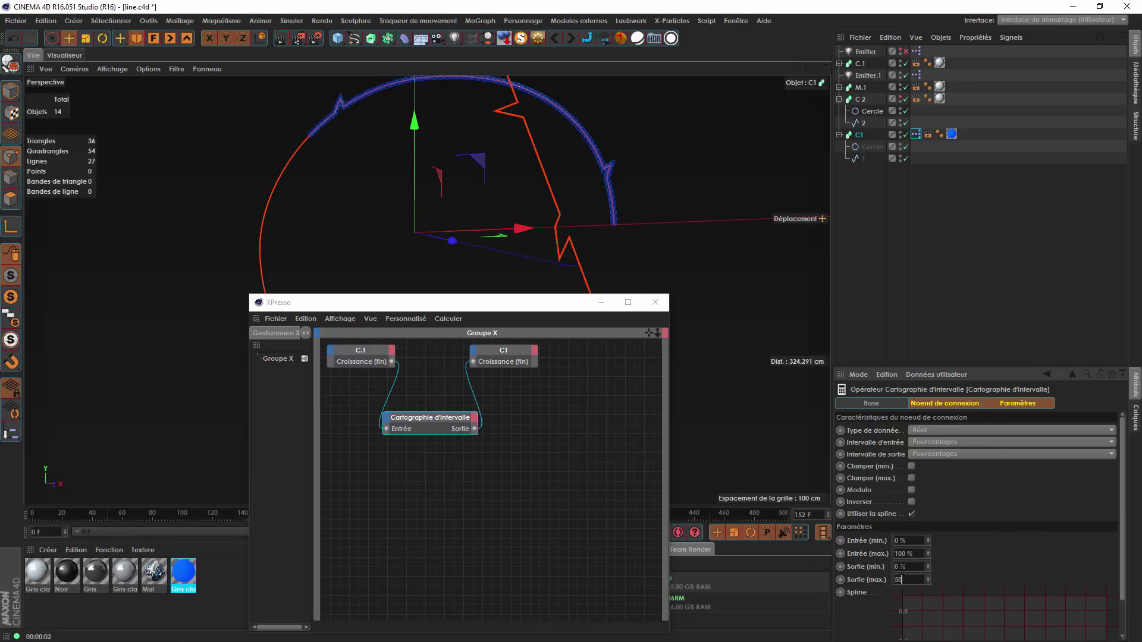
pyautogui.press('Return')
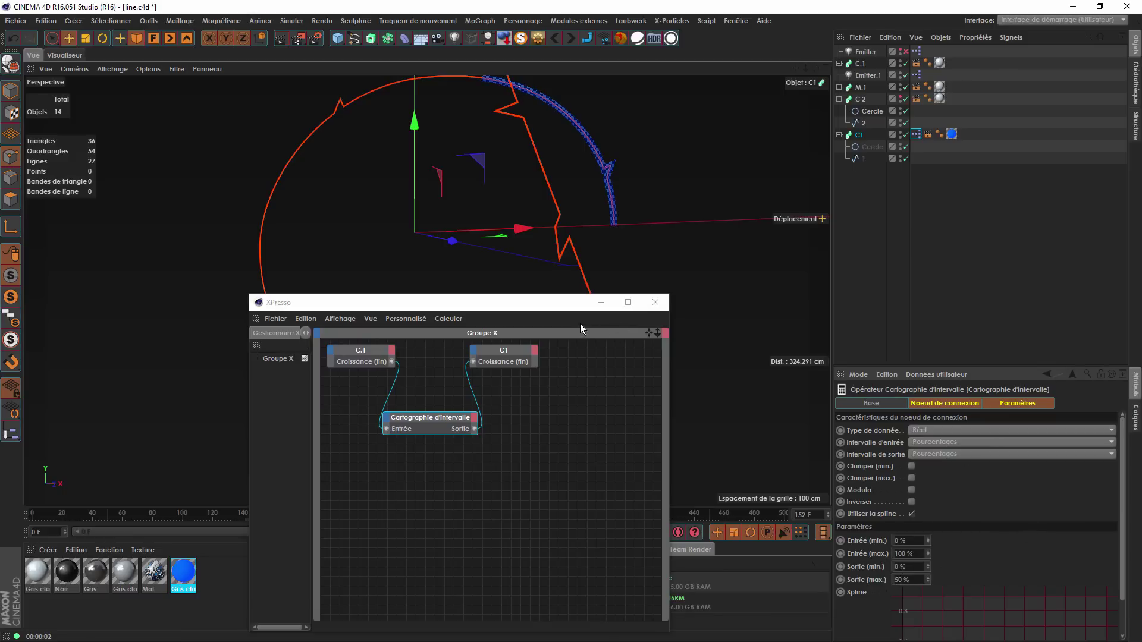
pyautogui.moveTo(910, 577); pyautogui.dragTo(824, 537)
pyautogui.write('200')
pyautogui.press('Return')
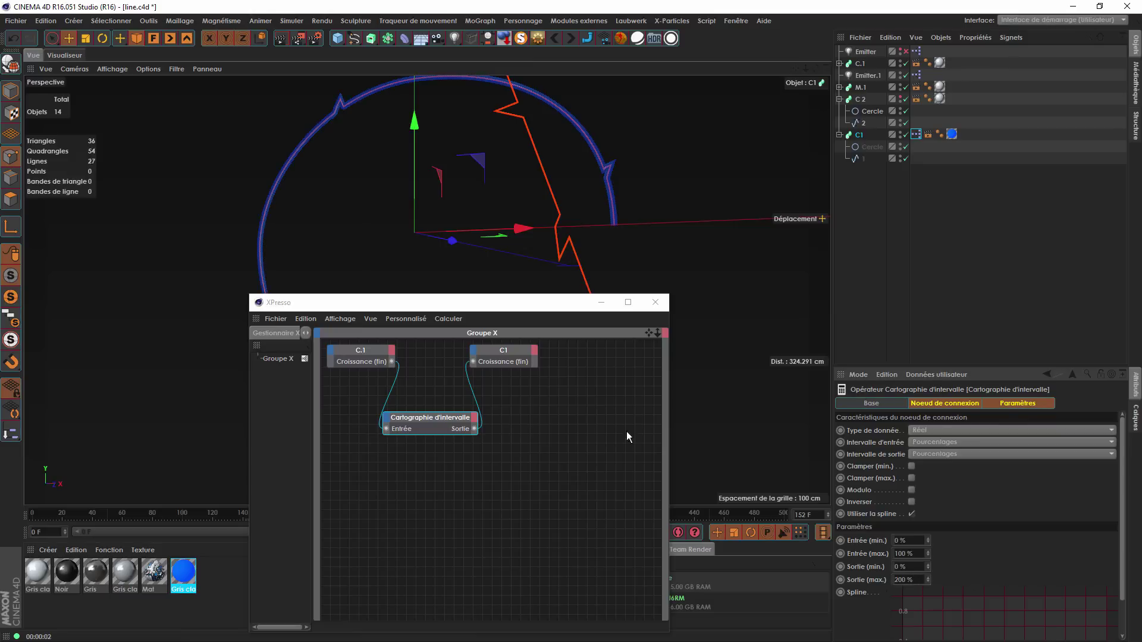
# Close the XPresso graph and scrub the timeline between frames 152 and 166 to examine C1's faster growth, ending at frame 162.
pyautogui.moveTo(558, 303); pyautogui.dragTo(547, 615)
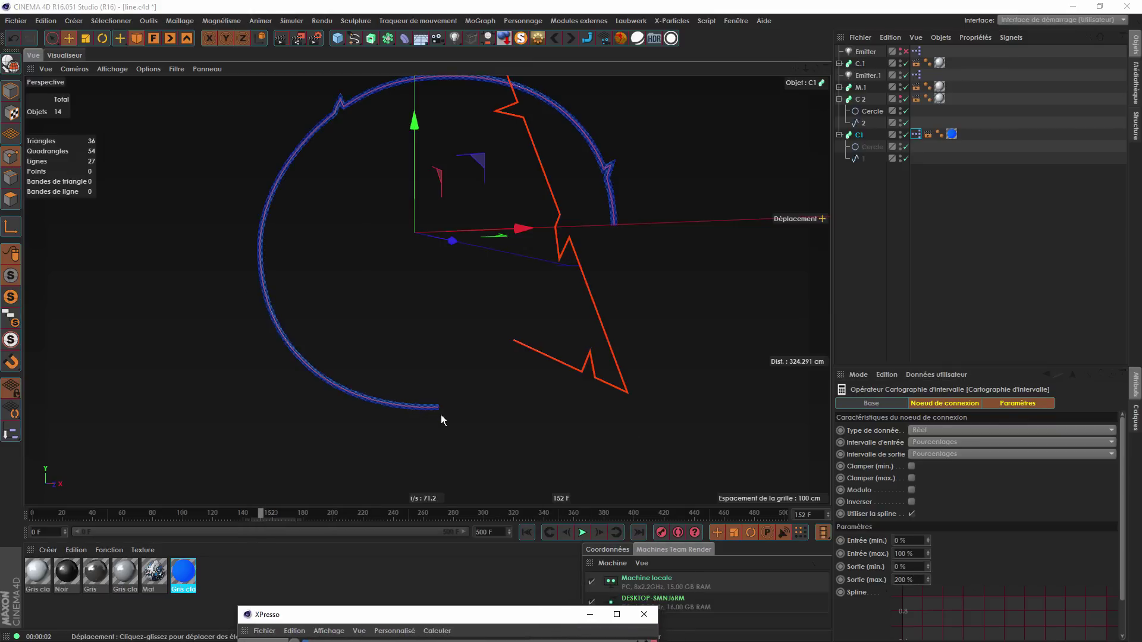
pyautogui.click(278, 519)
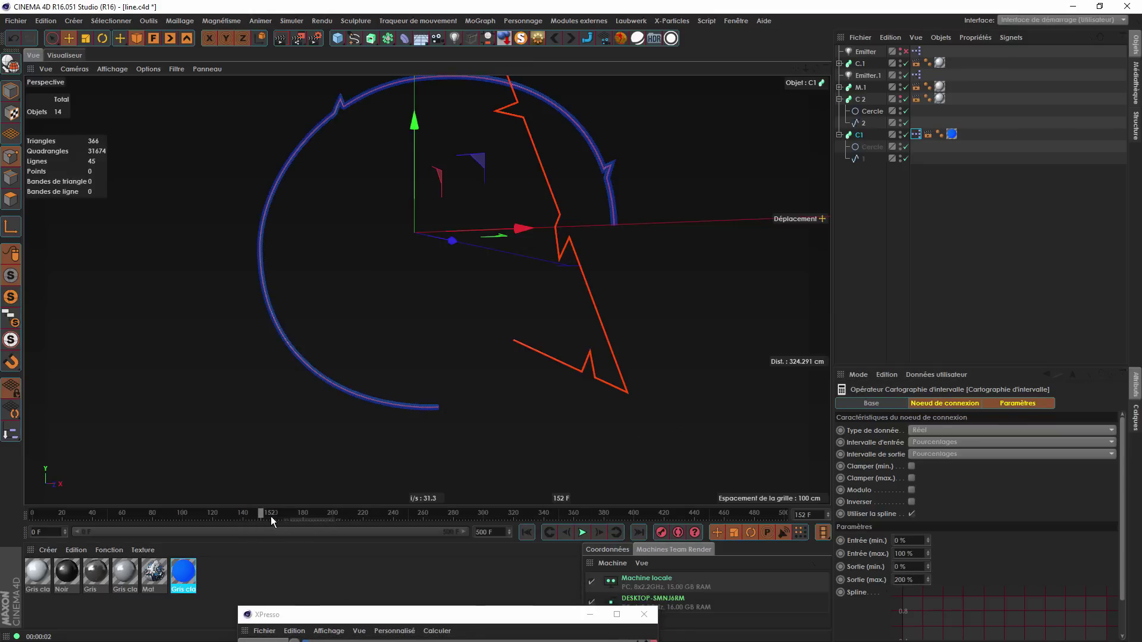
pyautogui.moveTo(271, 517)
pyautogui.mouseDown()
pyautogui.moveTo(293, 515)
pyautogui.moveTo(178, 516)
pyautogui.moveTo(308, 520)
pyautogui.moveTo(184, 518)
pyautogui.moveTo(297, 513)
pyautogui.moveTo(233, 512)
pyautogui.moveTo(281, 516)
pyautogui.mouseUp()
pyautogui.moveTo(502, 619); pyautogui.dragTo(401, 435)
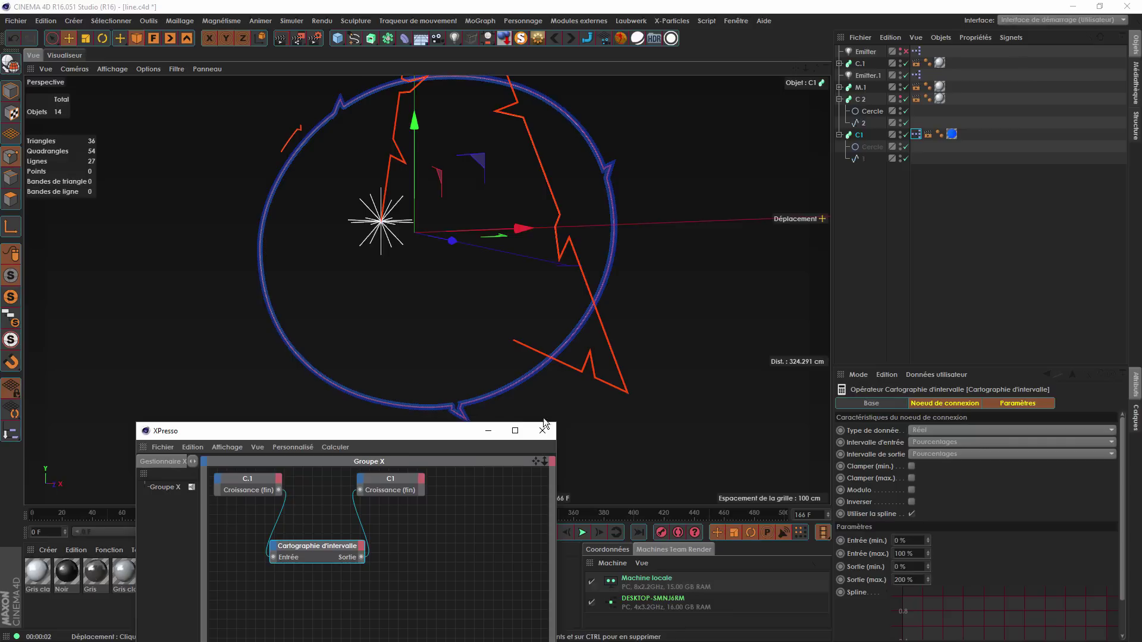
pyautogui.click(543, 427)
pyautogui.moveTo(281, 517)
pyautogui.mouseDown()
pyautogui.moveTo(259, 513)
pyautogui.moveTo(298, 511)
pyautogui.moveTo(185, 498)
pyautogui.moveTo(277, 498)
pyautogui.mouseUp()
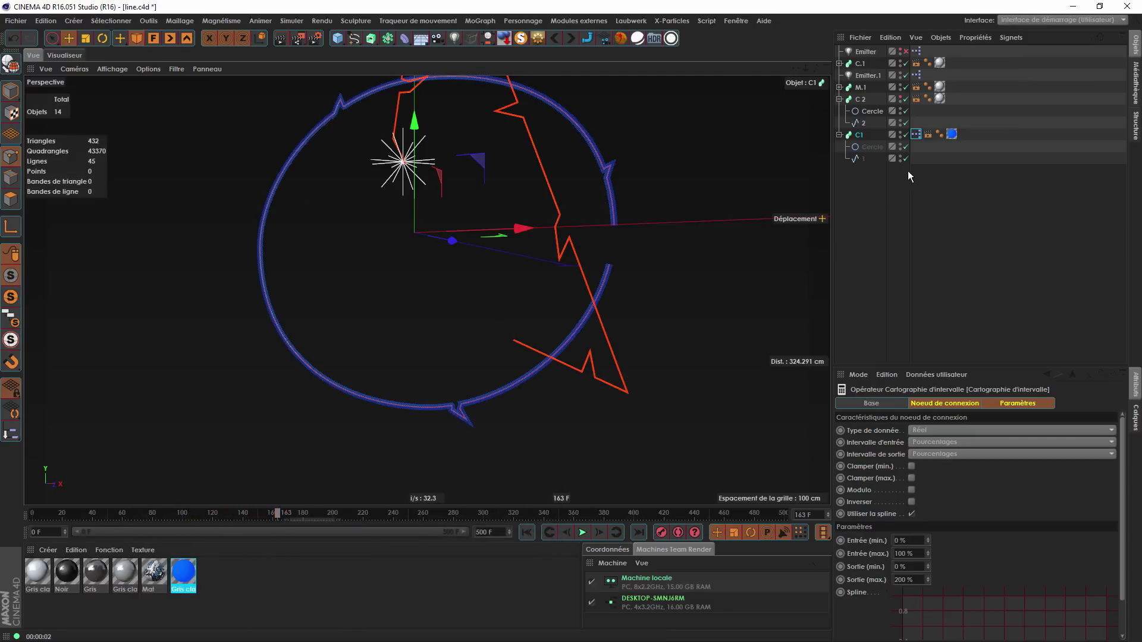
pyautogui.doubleClick(917, 135)
pyautogui.click(542, 307)
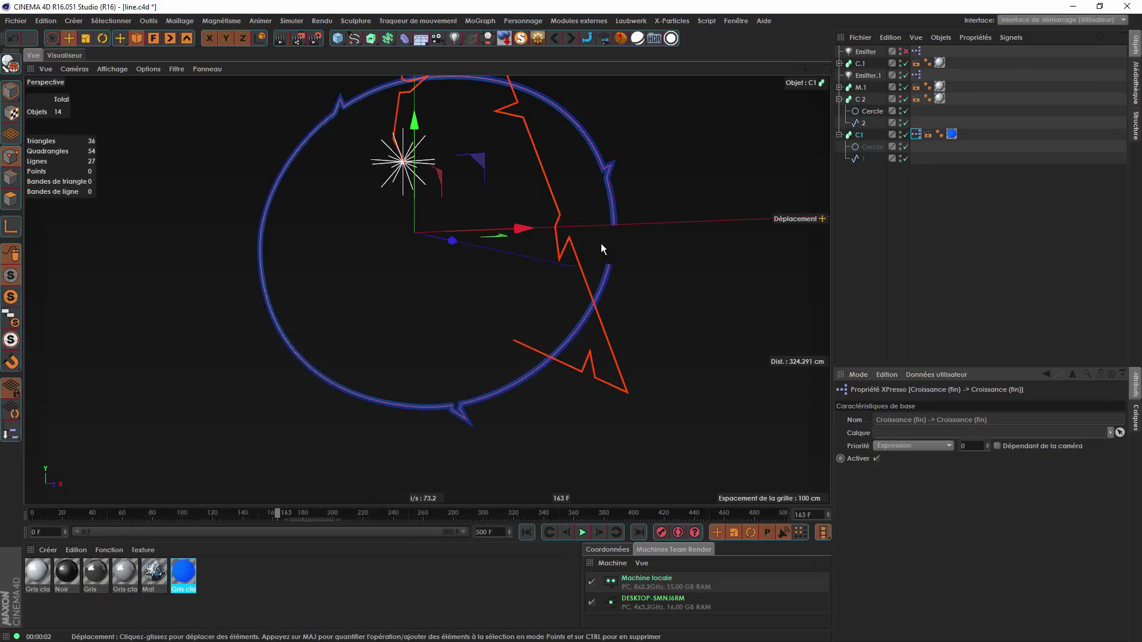
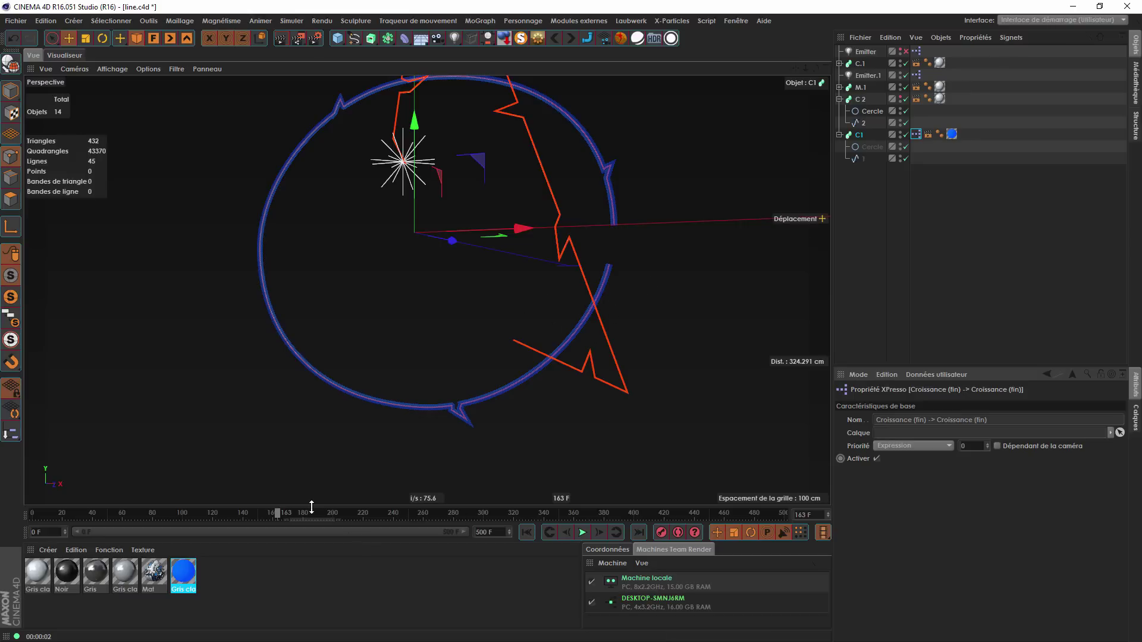
pyautogui.moveTo(277, 516)
pyautogui.mouseDown()
pyautogui.moveTo(241, 515)
pyautogui.moveTo(275, 513)
pyautogui.mouseUp()
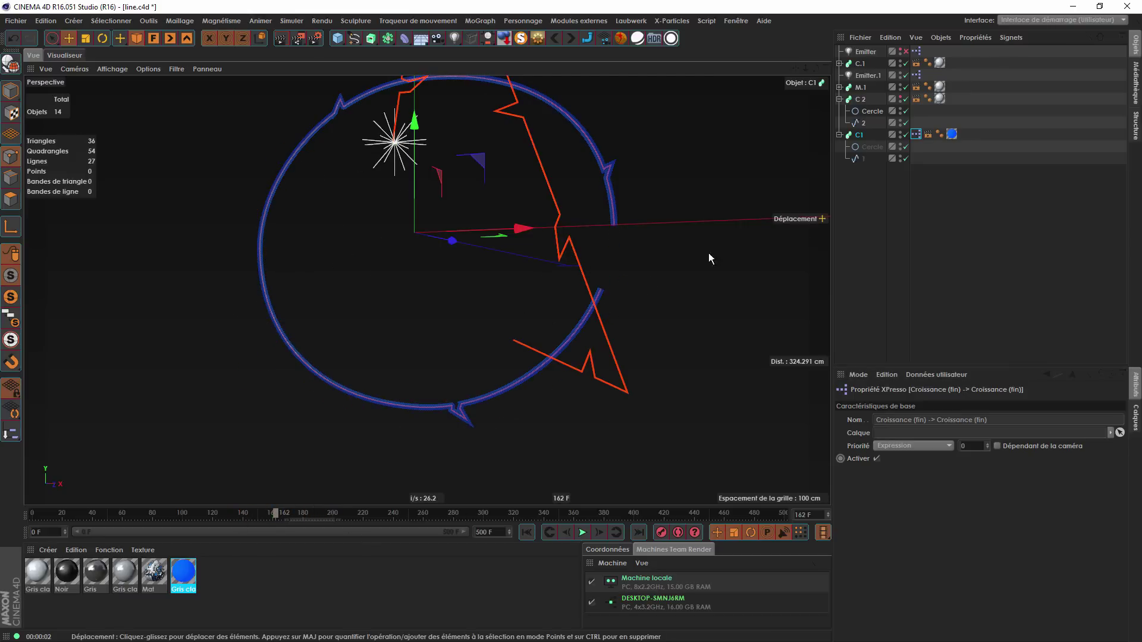
# Make the C 2 sweep object visible in the scene and clear the object selection.
pyautogui.click(858, 136)
pyautogui.click(860, 99)
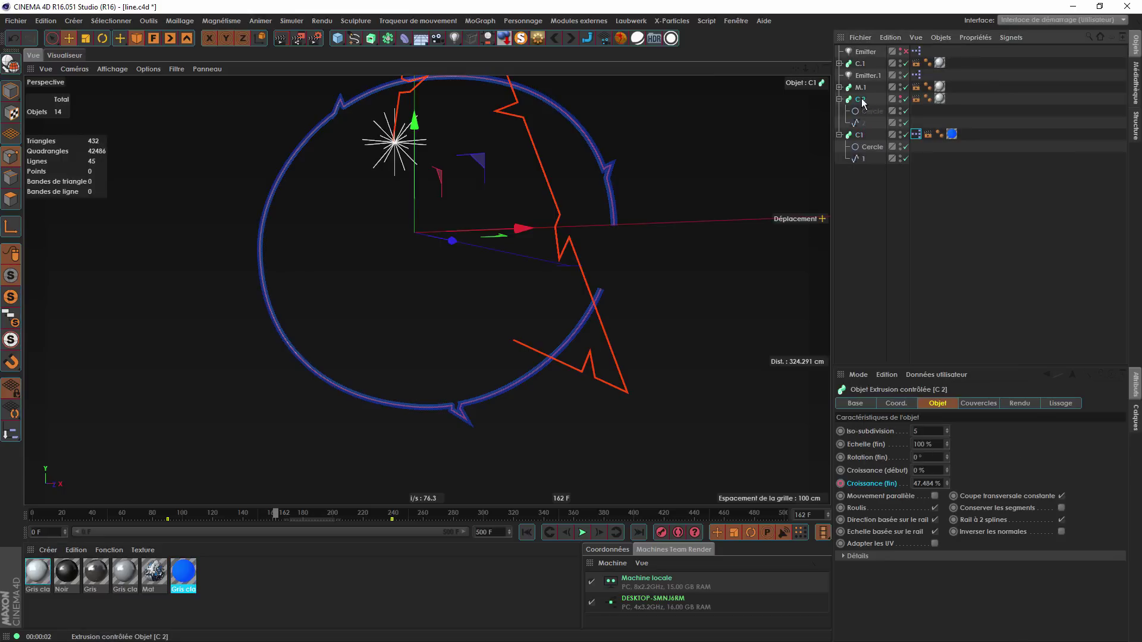
pyautogui.keyDown('alt'); pyautogui.click(900, 99); pyautogui.keyUp('alt')
pyautogui.click(931, 183)
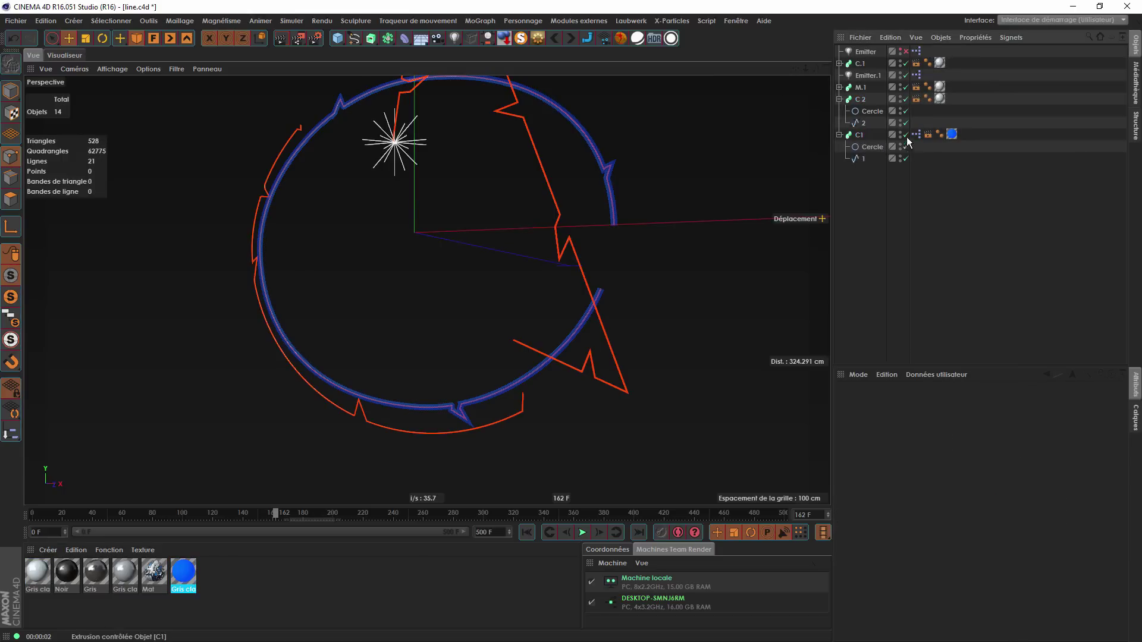
# Copy C1's XPresso tag onto C 2 and scrub the timeline back to frame 142 to check its growth.
pyautogui.keyDown('ctrl'); pyautogui.moveTo(955, 97); pyautogui.dragTo(954, 99); pyautogui.keyUp('ctrl')
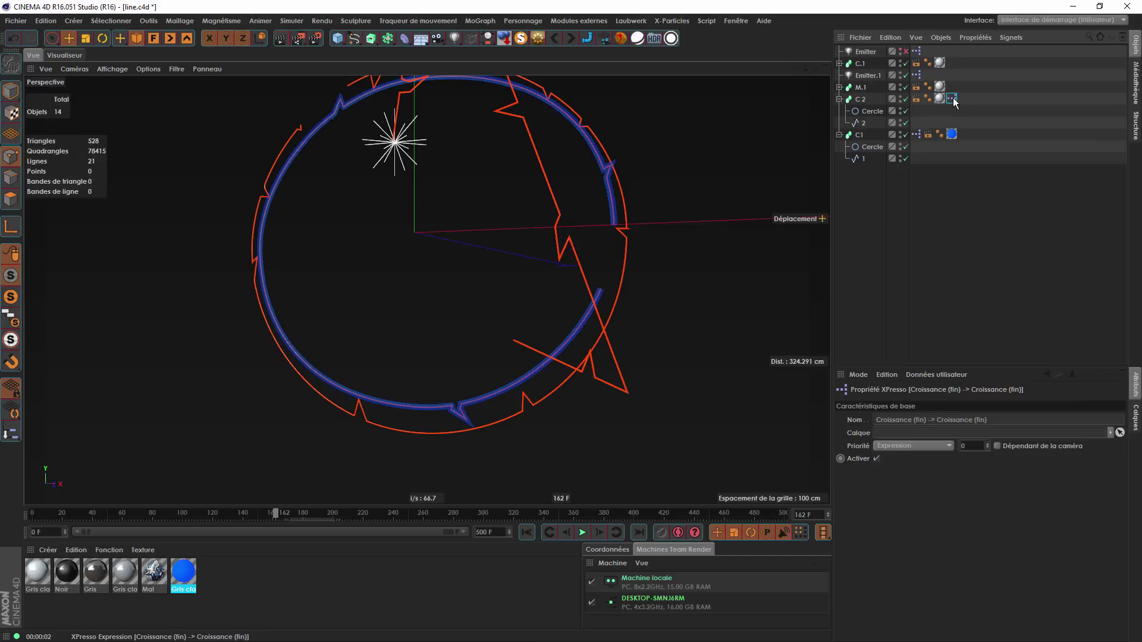
pyautogui.click(266, 512)
pyautogui.moveTo(270, 515); pyautogui.dragTo(246, 511)
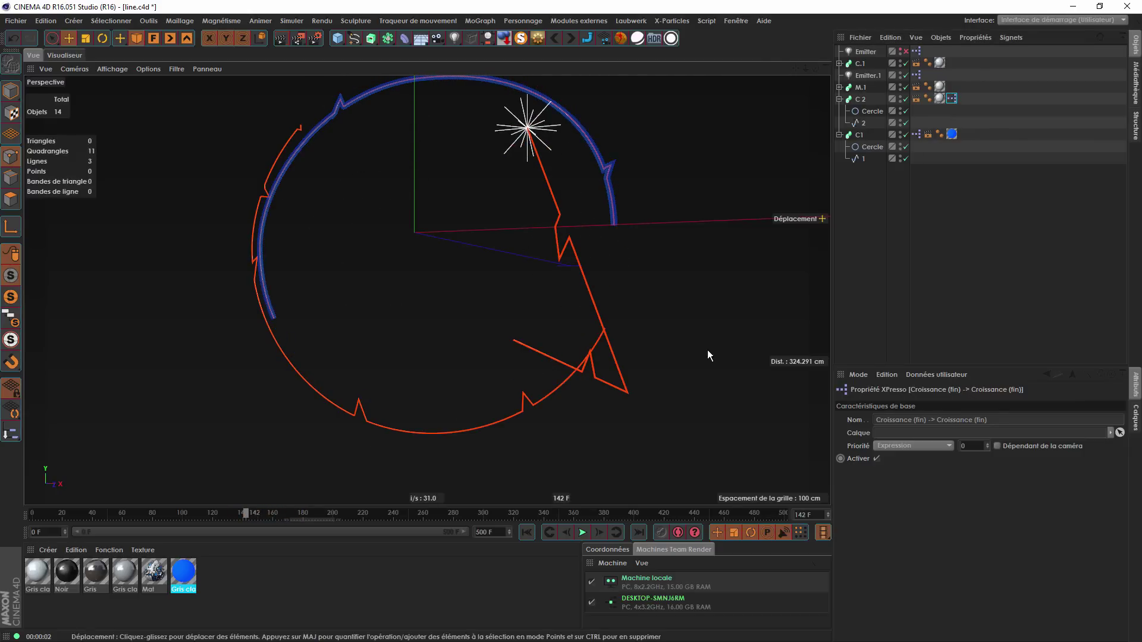
# Set the radius of C 2's Cercle profile to 2.25 cm and replace C 2's material with the blue one.
pyautogui.click(870, 112)
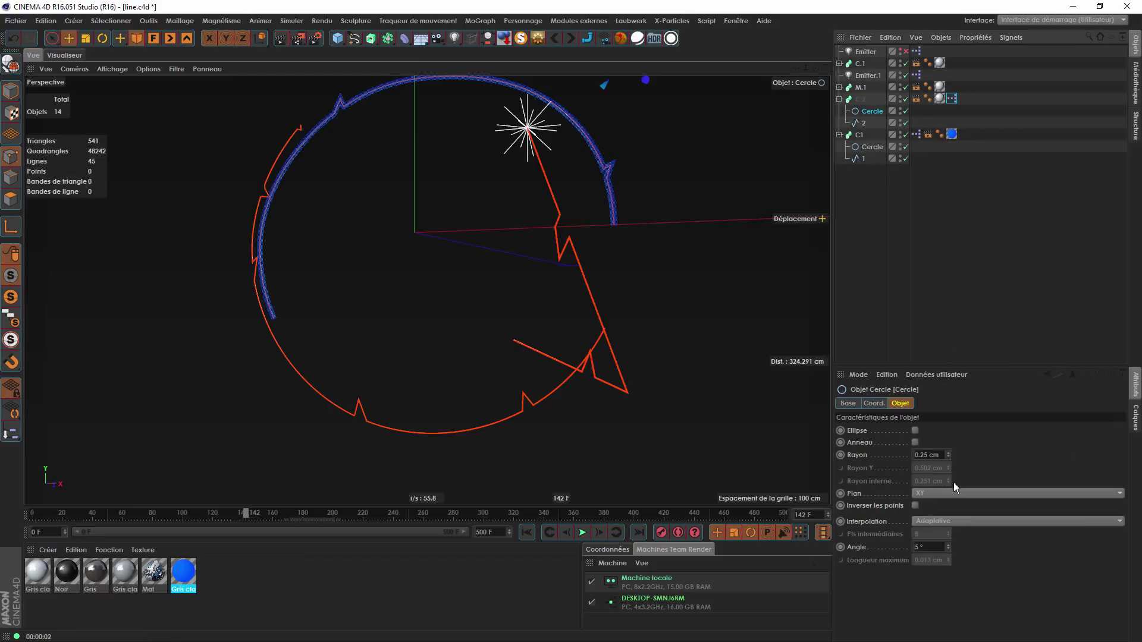
pyautogui.moveTo(946, 454)
pyautogui.mouseDown()
pyautogui.moveTo(946, 416)
pyautogui.moveTo(946, 443)
pyautogui.mouseUp()
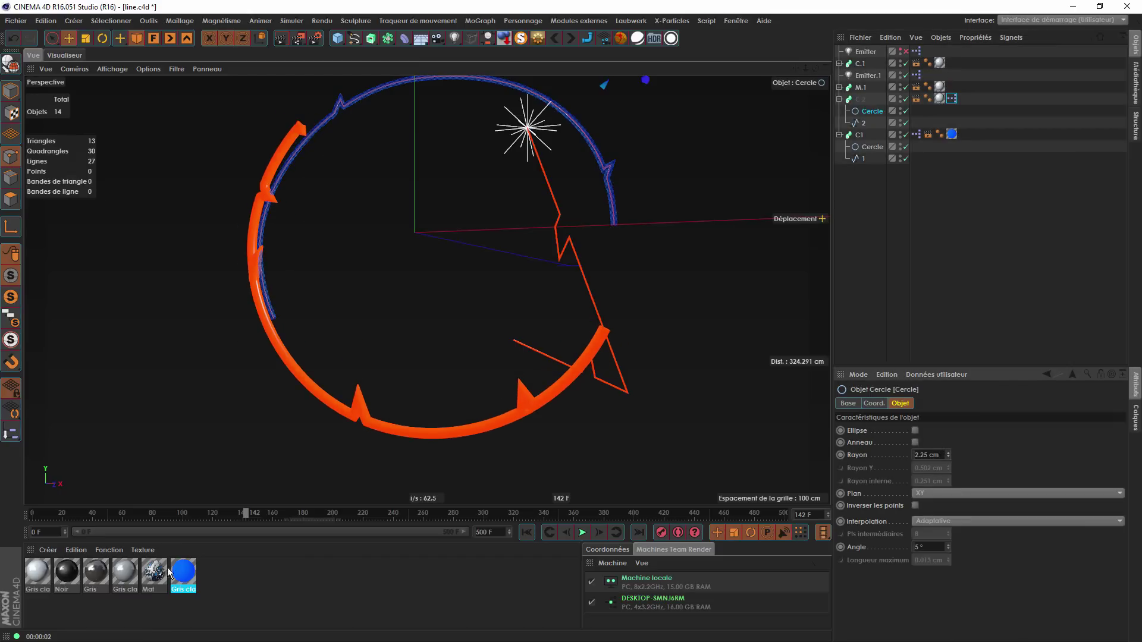
pyautogui.moveTo(183, 574); pyautogui.dragTo(940, 99)
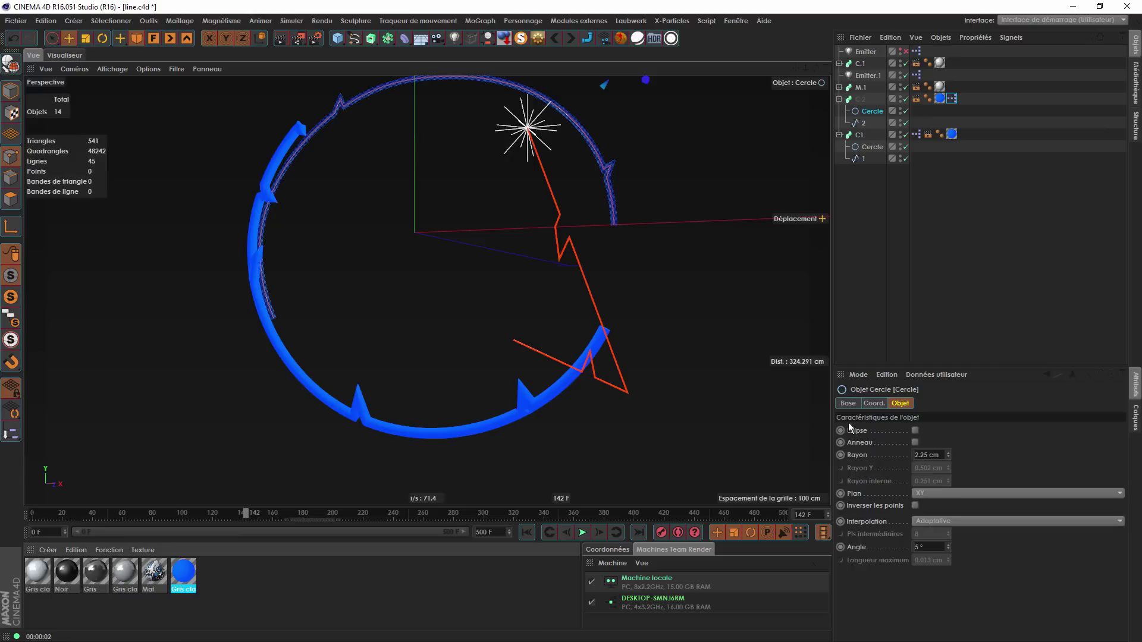
# Enable X-Ray display on the C 2 sweep object and scrub the timeline back to frame 138.
pyautogui.click(849, 404)
pyautogui.click(861, 100)
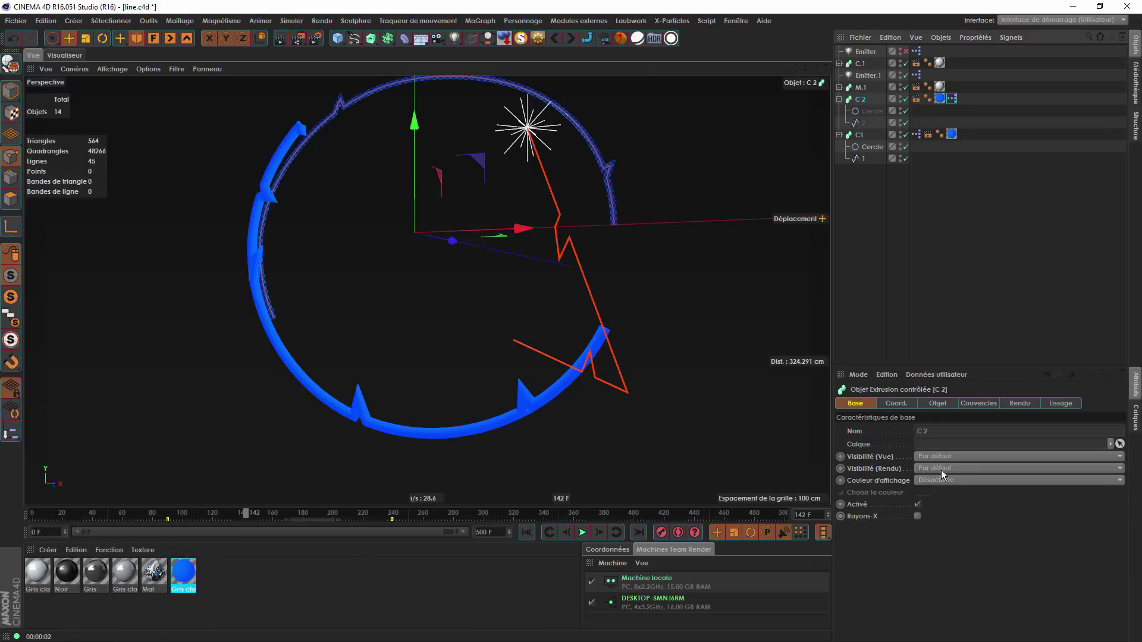
pyautogui.click(918, 516)
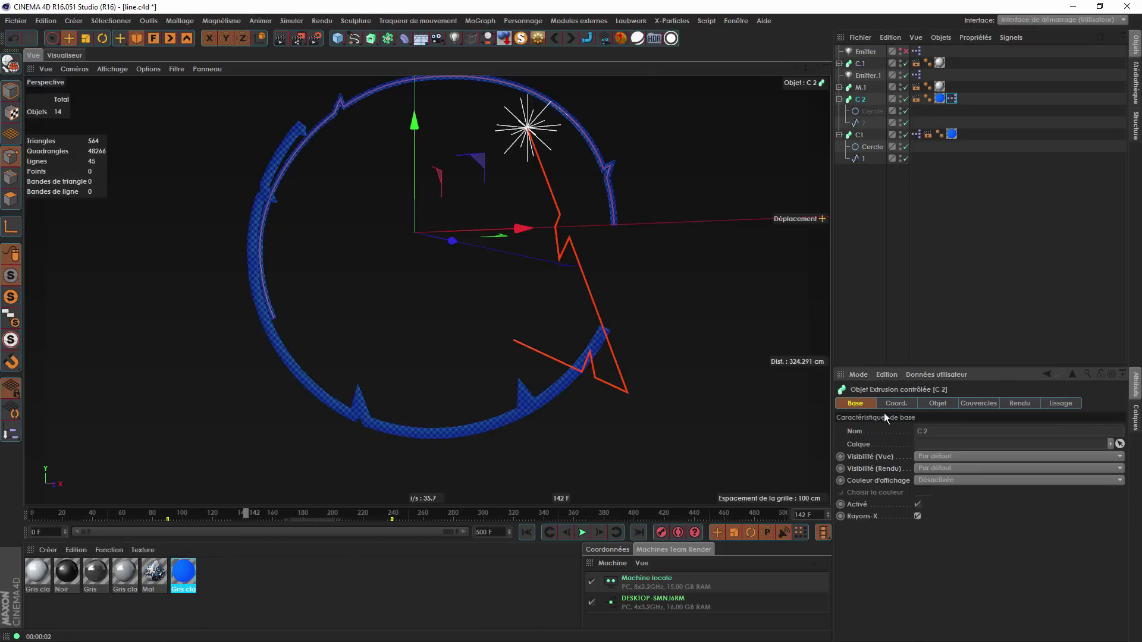
pyautogui.click(884, 266)
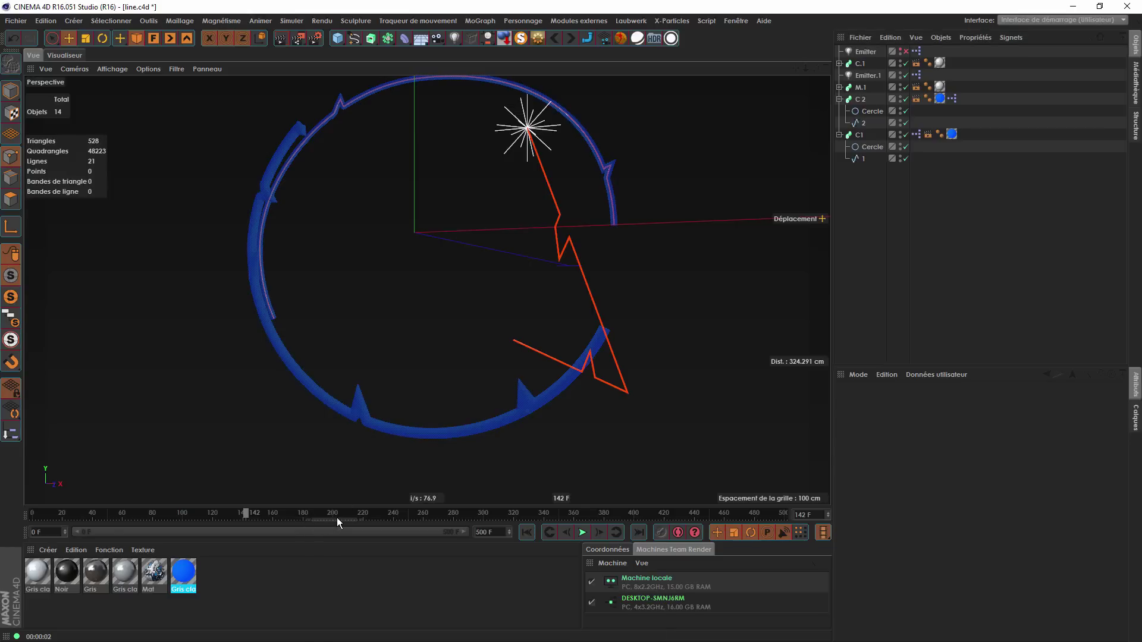
pyautogui.moveTo(297, 515); pyautogui.dragTo(240, 512)
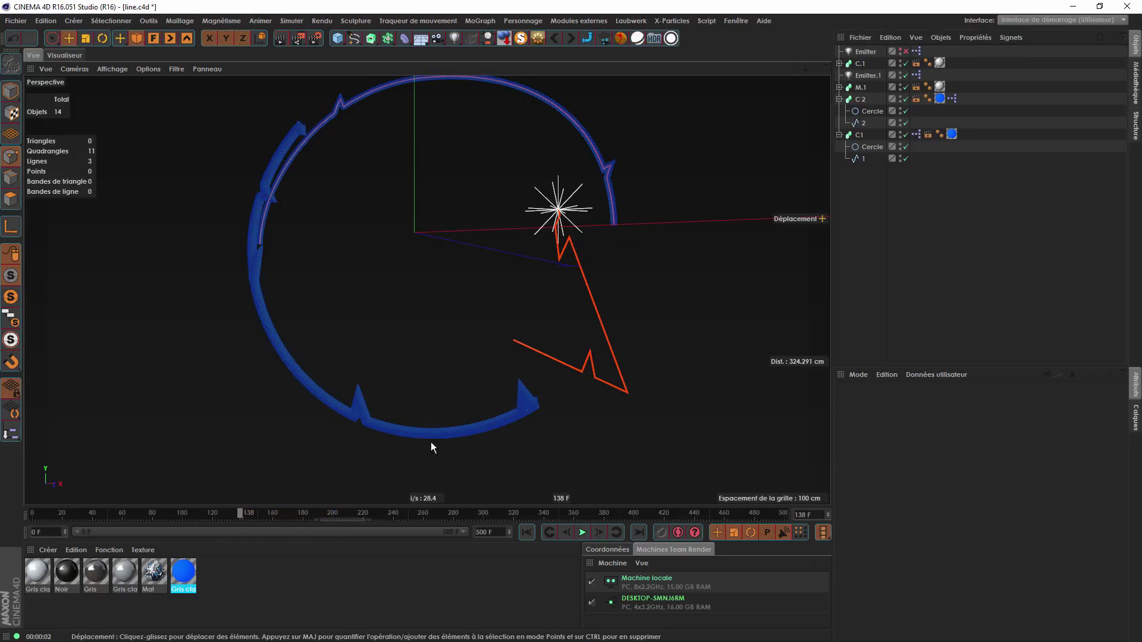
# Examine the range mapper in C 2's XPresso graph and C 2's end growth, scrubbing the timeline to frame 165.
pyautogui.doubleClick(952, 98)
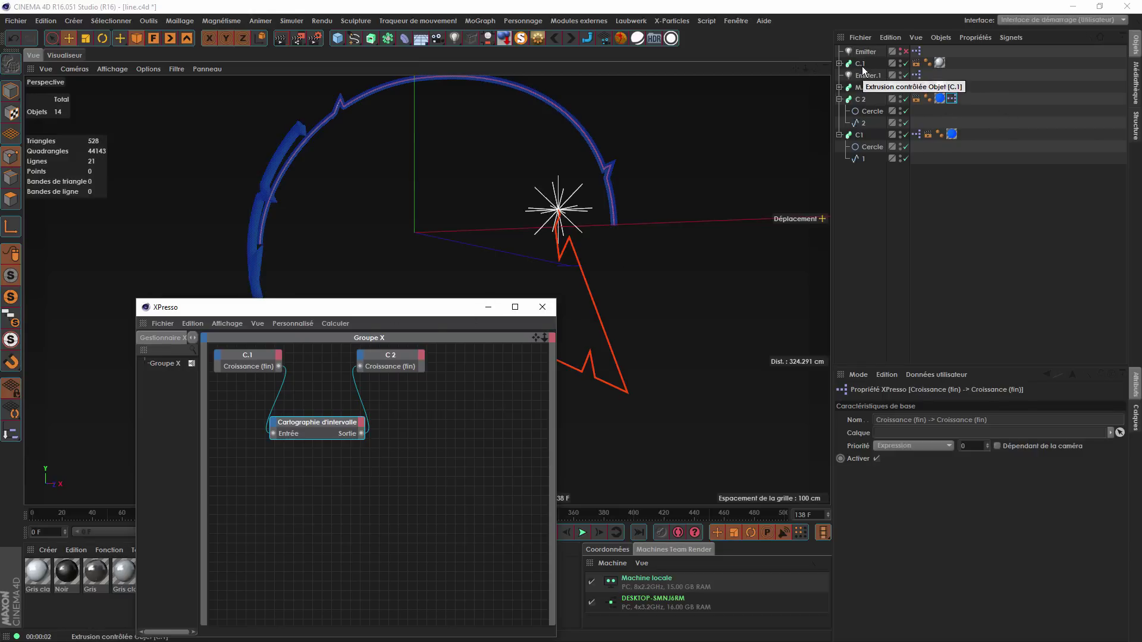
pyautogui.click(326, 430)
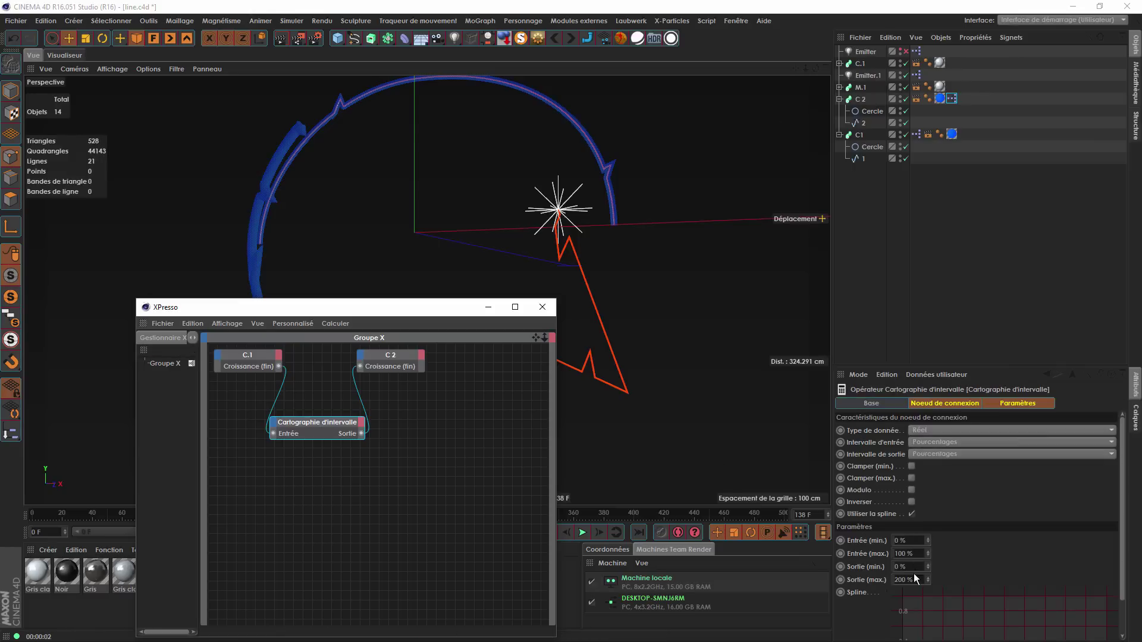
pyautogui.moveTo(426, 310); pyautogui.dragTo(379, 610)
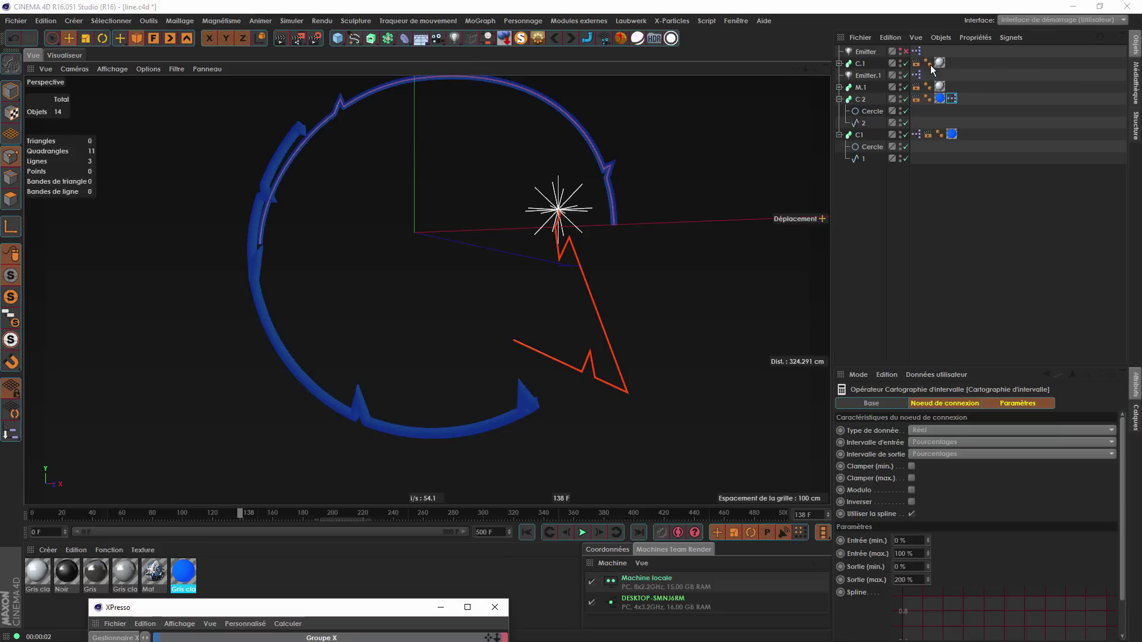
pyautogui.click(859, 99)
pyautogui.click(950, 403)
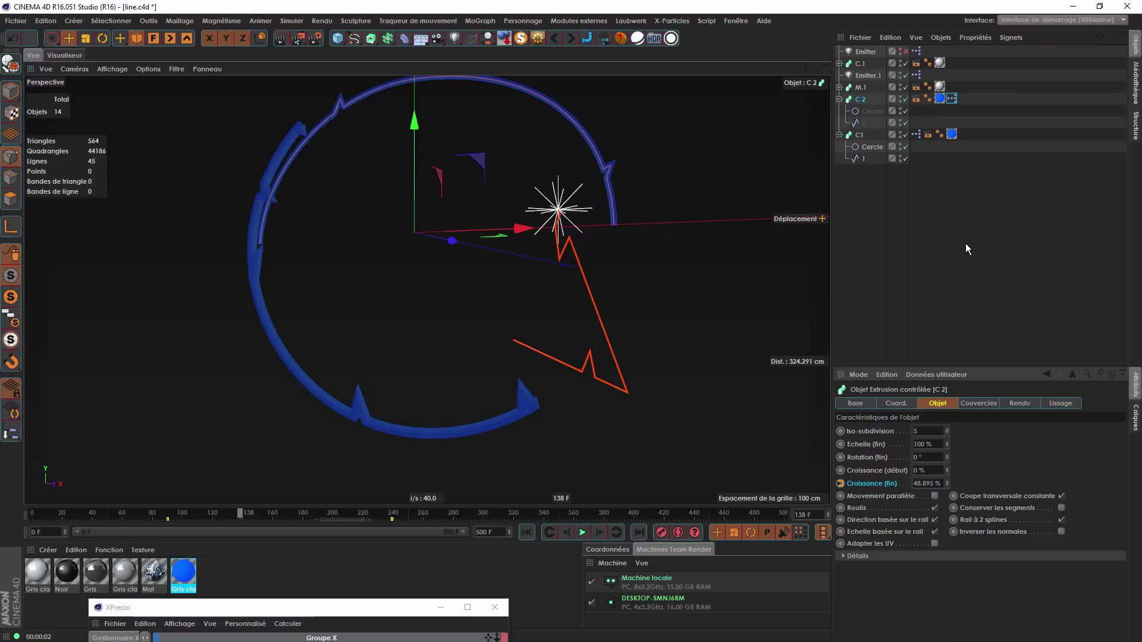
pyautogui.moveTo(372, 608); pyautogui.dragTo(405, 566)
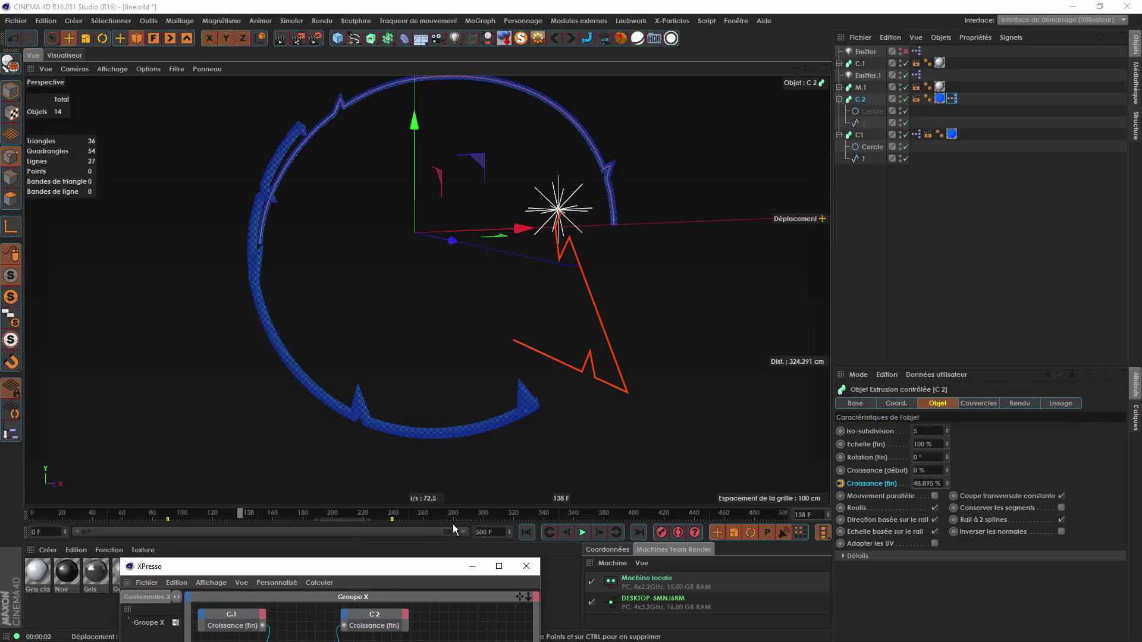
pyautogui.moveTo(246, 511); pyautogui.dragTo(281, 505)
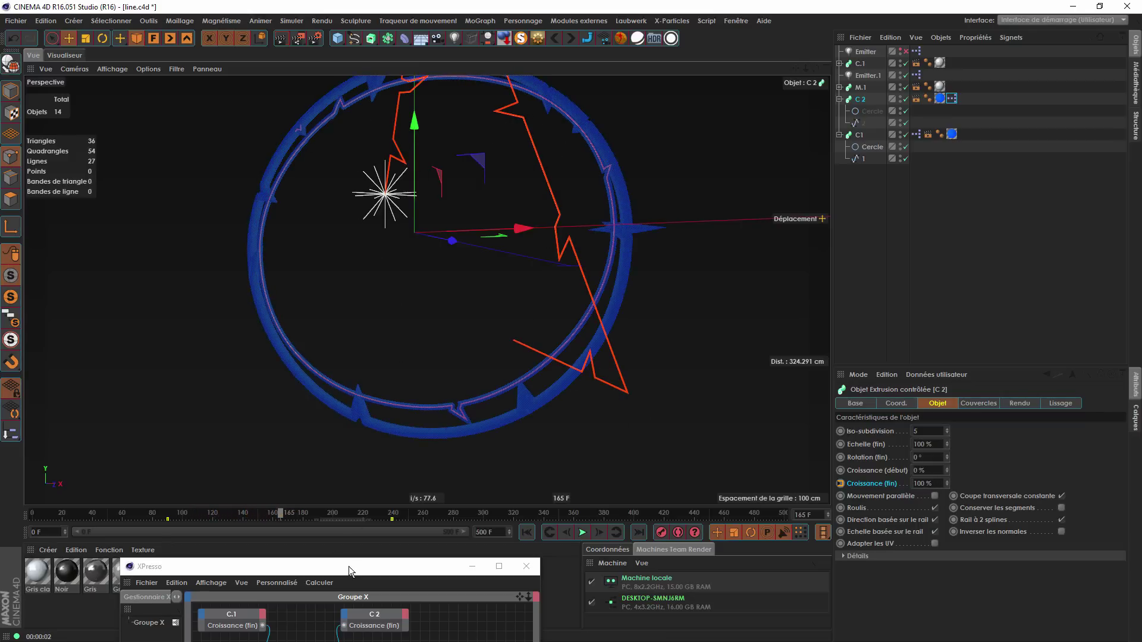
# Set the range mapper's minimum input to 50 % and its maximum output to 100 % in C 2's XPresso graph.
pyautogui.moveTo(351, 566); pyautogui.dragTo(376, 259)
pyautogui.click(349, 379)
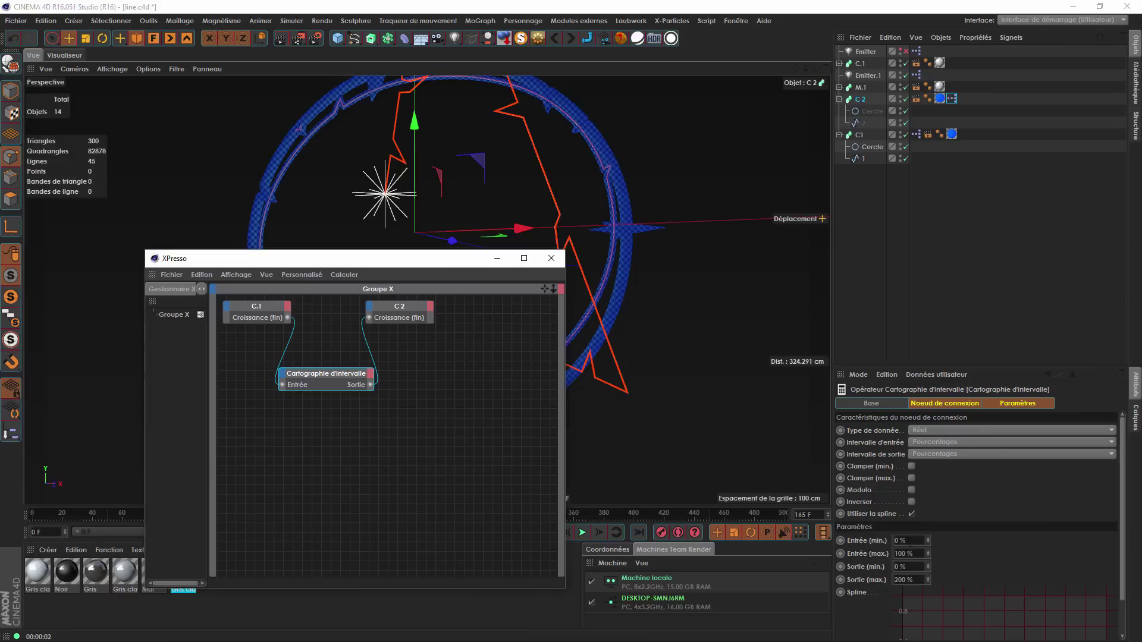
pyautogui.click(901, 541)
pyautogui.write('50')
pyautogui.press('Return')
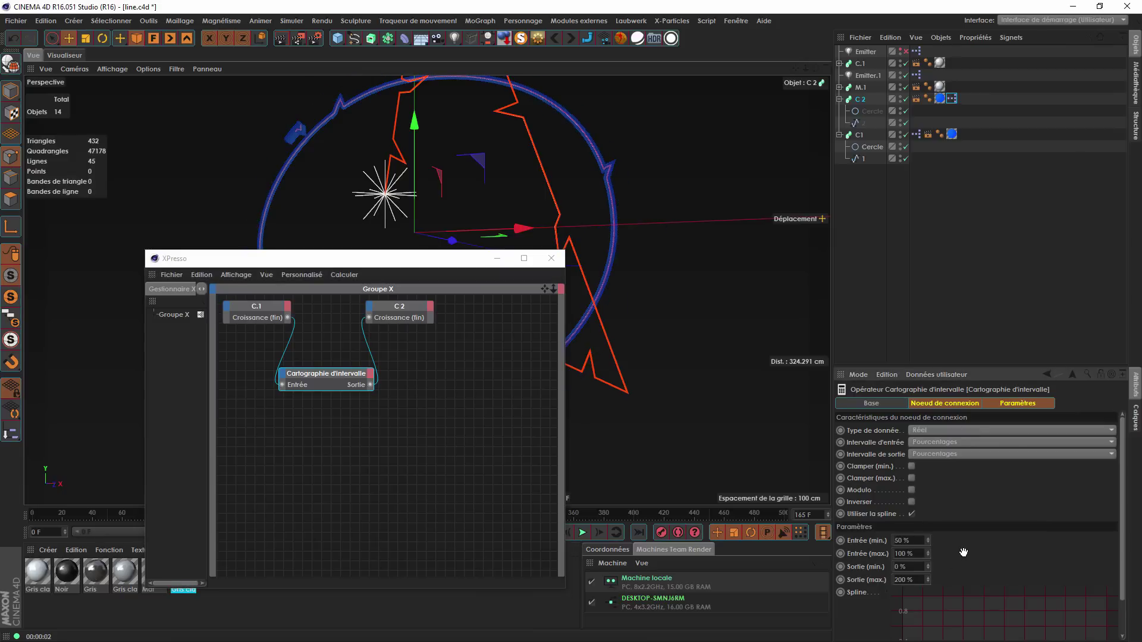
pyautogui.write('10')
pyautogui.write('100')
pyautogui.press('Return')
# Minimize the XPresso graph and scrub the timeline to frame 218 to examine C 2's end growth.
pyautogui.click(861, 100)
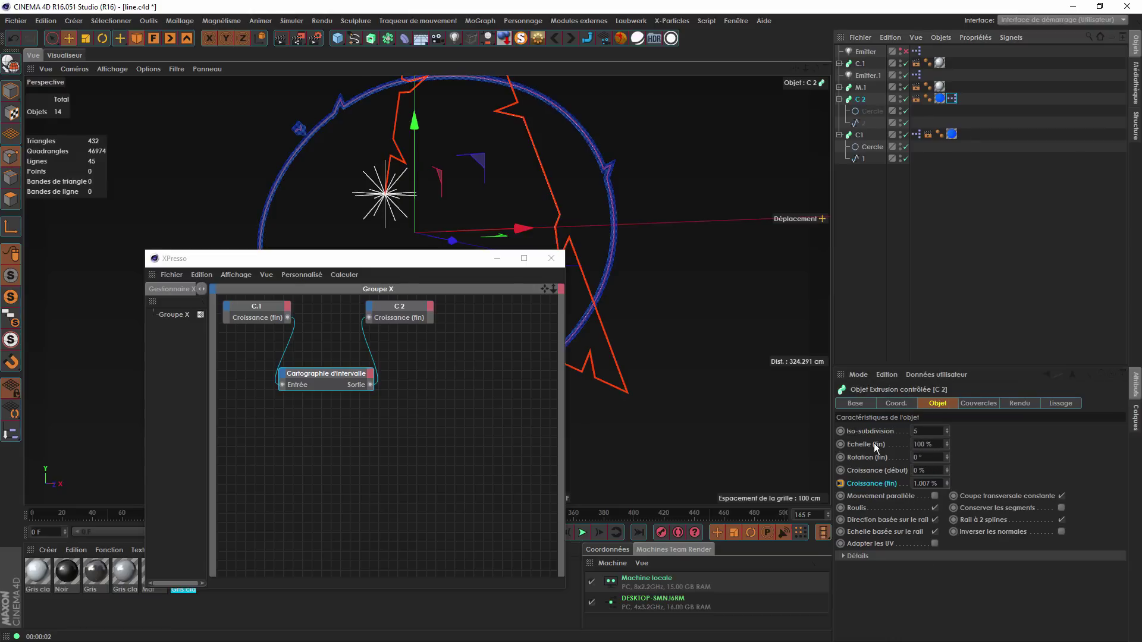
pyautogui.click(497, 258)
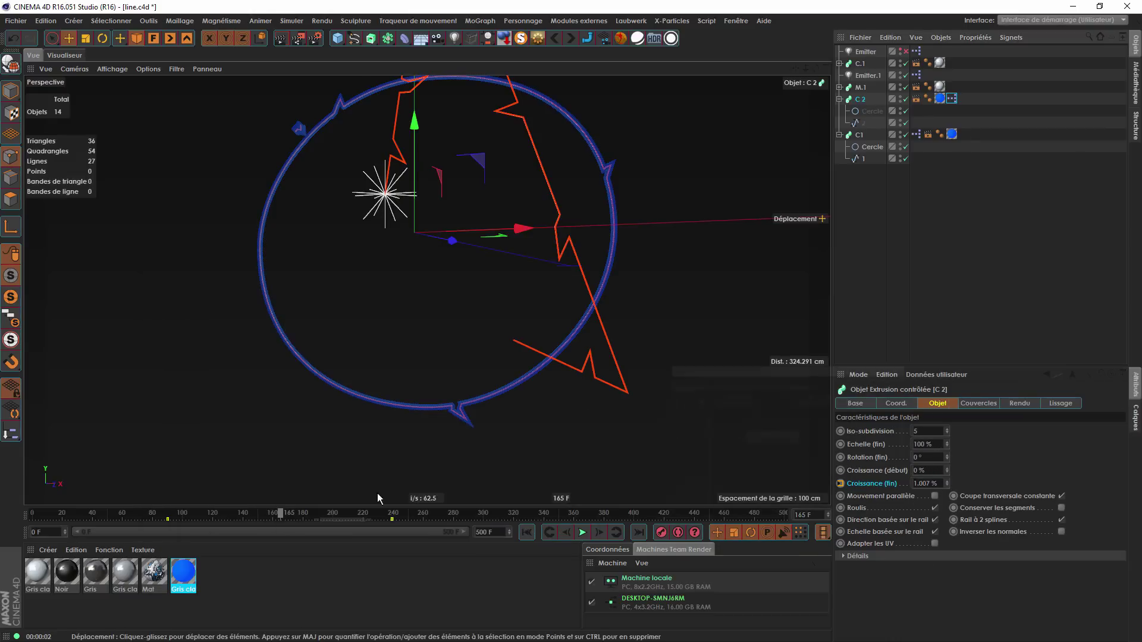
pyautogui.moveTo(291, 511); pyautogui.dragTo(361, 515)
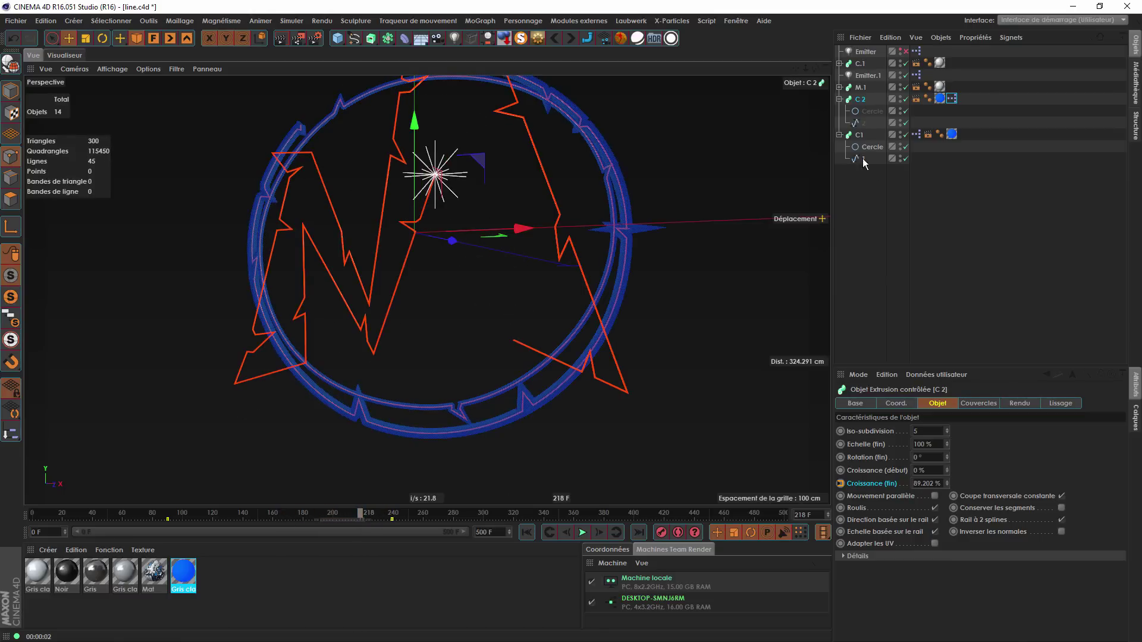
# Set the radius of C 2's Cercle profile to 1 cm.
pyautogui.click(872, 111)
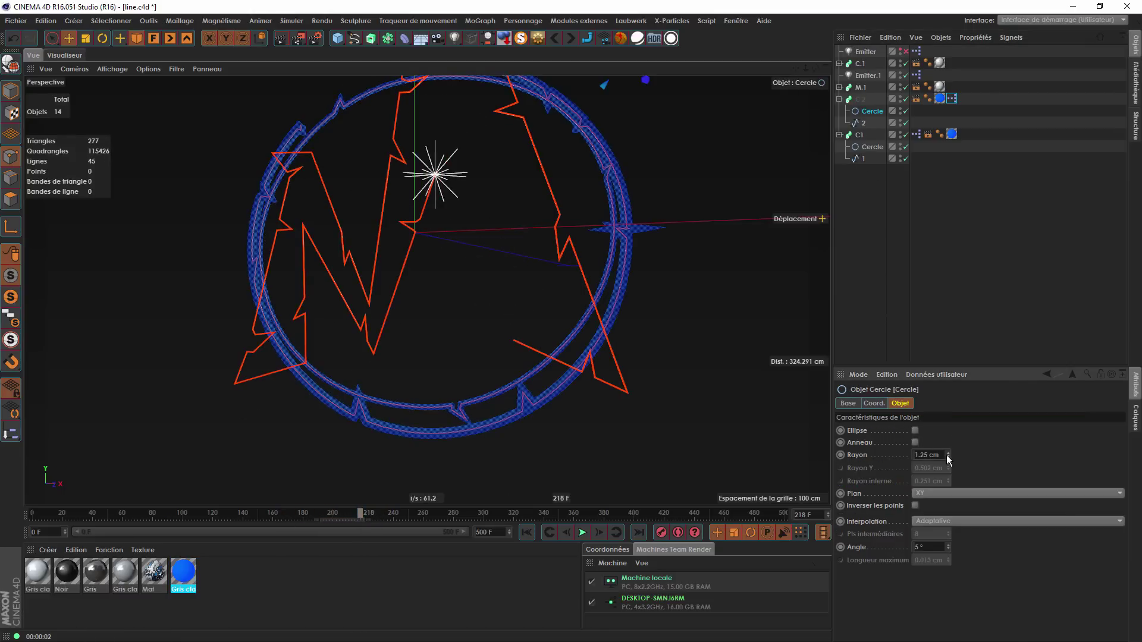
pyautogui.click(947, 457)
pyautogui.click(947, 457)
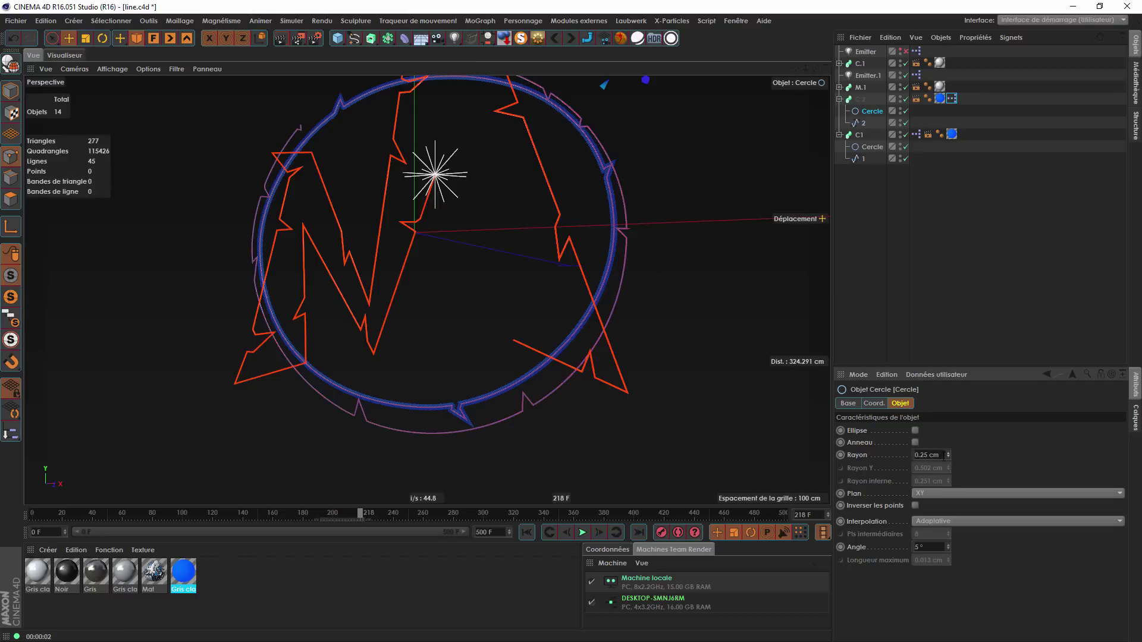
pyautogui.moveTo(944, 457); pyautogui.dragTo(835, 473)
pyautogui.write('1')
pyautogui.press('Return')
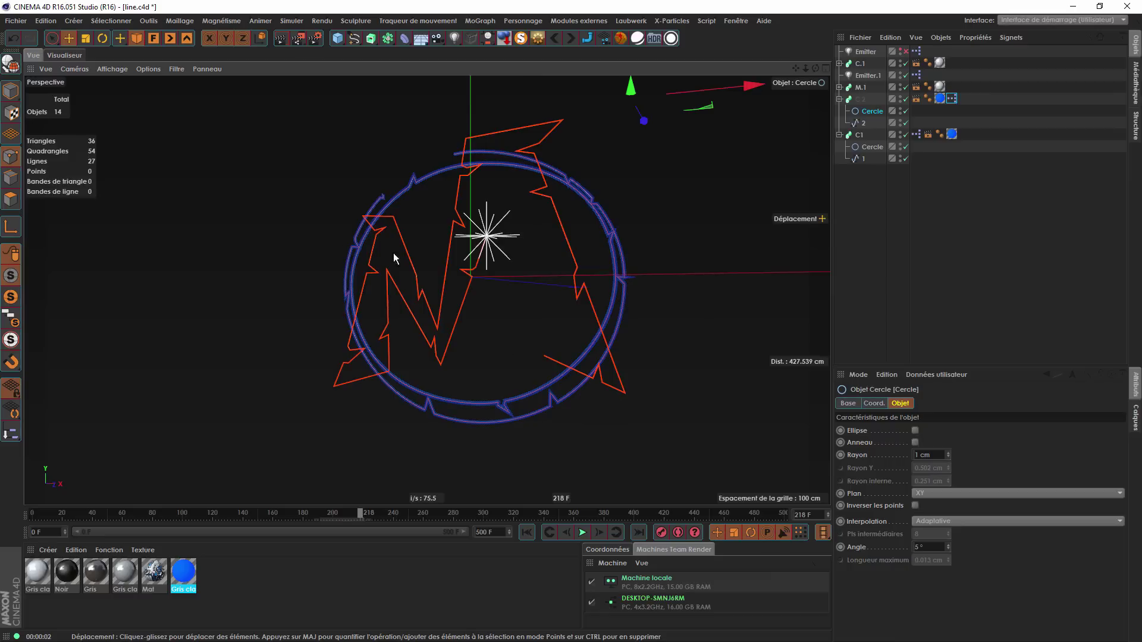
# Duplicate the Emitter light directly above C 2 in the object hierarchy and enable the copy.
pyautogui.keyDown('alt'); pyautogui.moveTo(426, 288); pyautogui.dragTo(483, 253); pyautogui.keyUp('alt')
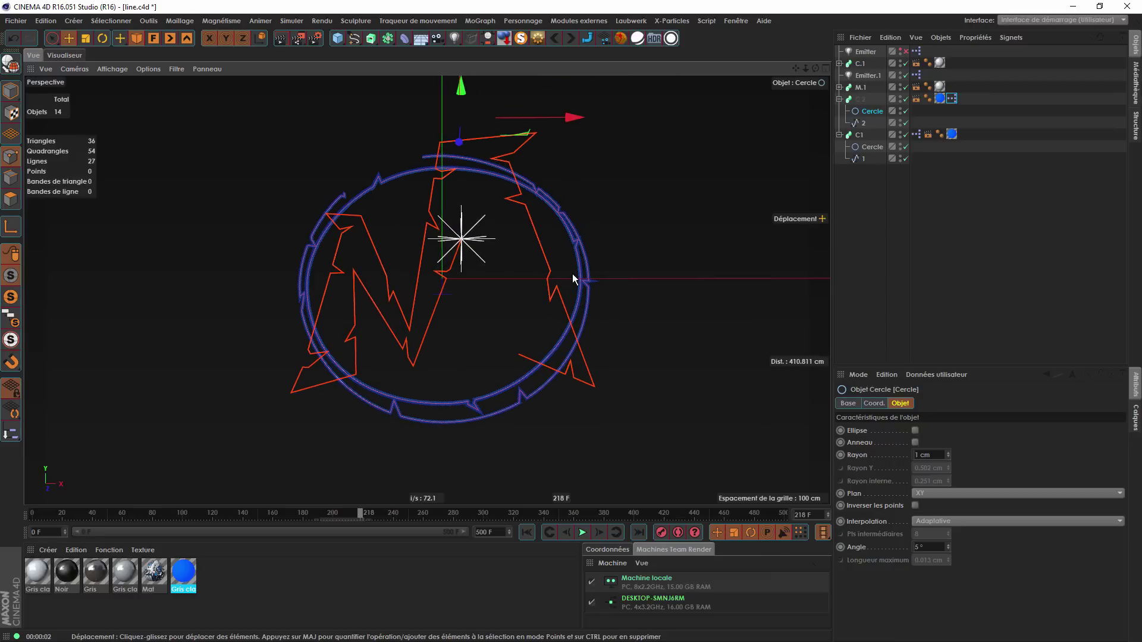
pyautogui.keyDown('alt'); pyautogui.moveTo(573, 273); pyautogui.dragTo(558, 251); pyautogui.keyUp('alt')
pyautogui.keyDown('alt'); pyautogui.moveTo(546, 273); pyautogui.dragTo(578, 297, button='right'); pyautogui.keyUp('alt')
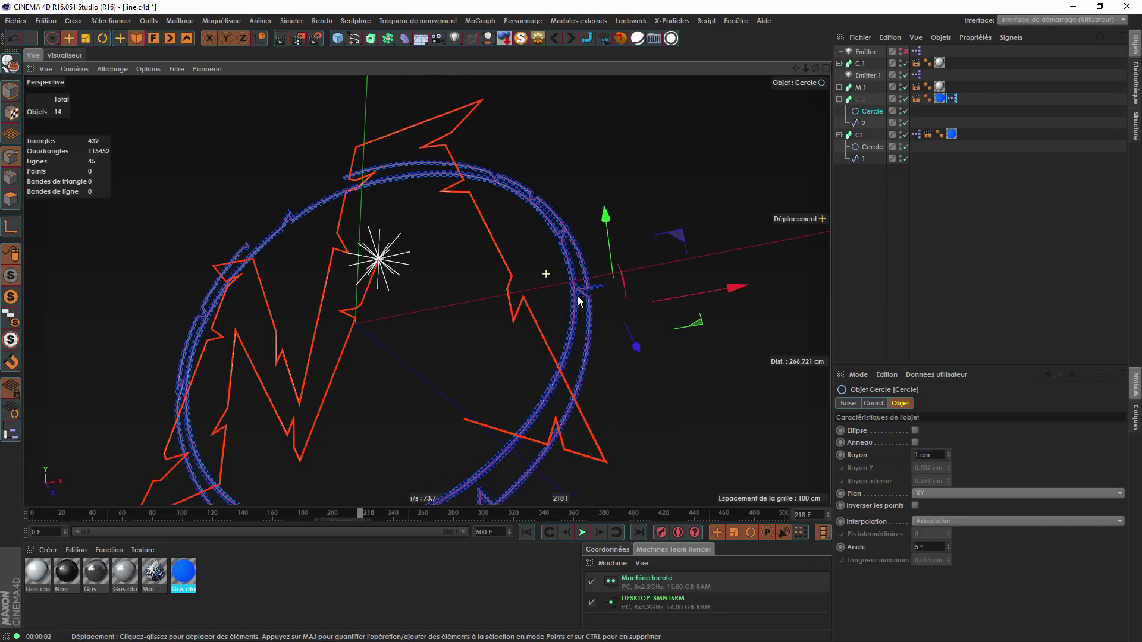
pyautogui.keyDown('alt'); pyautogui.moveTo(581, 298); pyautogui.dragTo(570, 334); pyautogui.keyUp('alt')
pyautogui.scroll(-4, 522, 240)
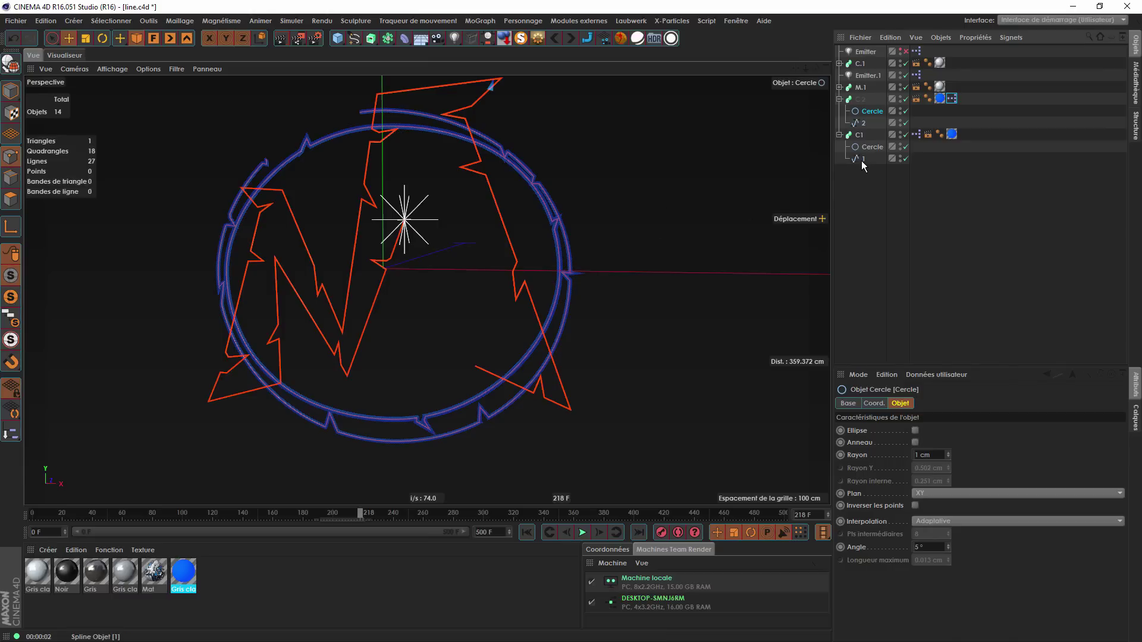
pyautogui.click(860, 100)
pyautogui.click(839, 100)
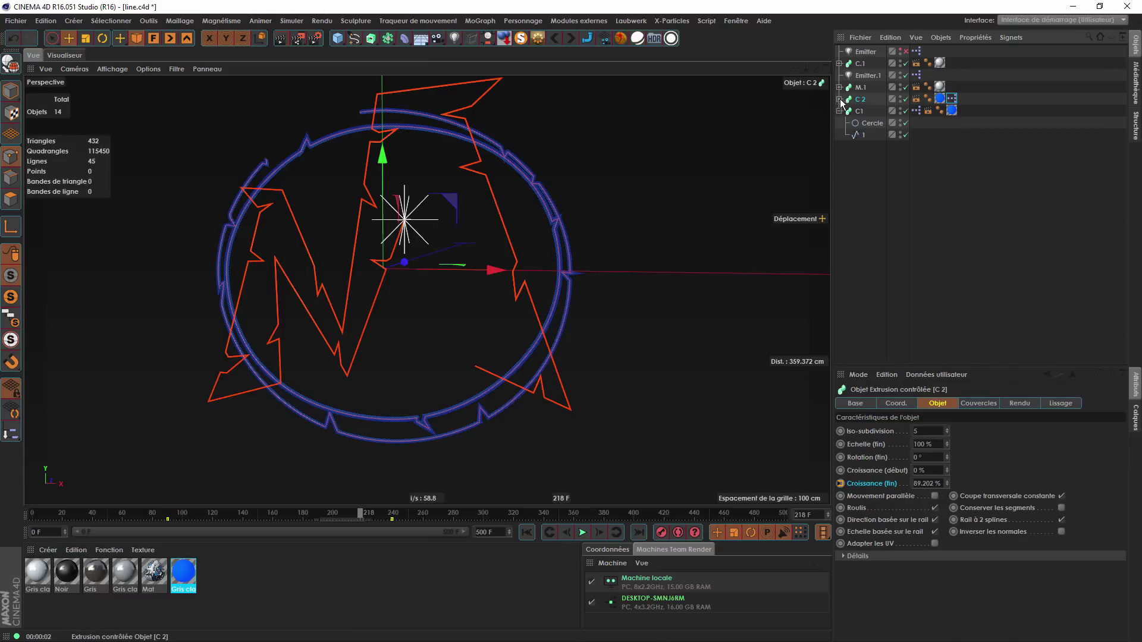
pyautogui.click(840, 111)
pyautogui.click(863, 53)
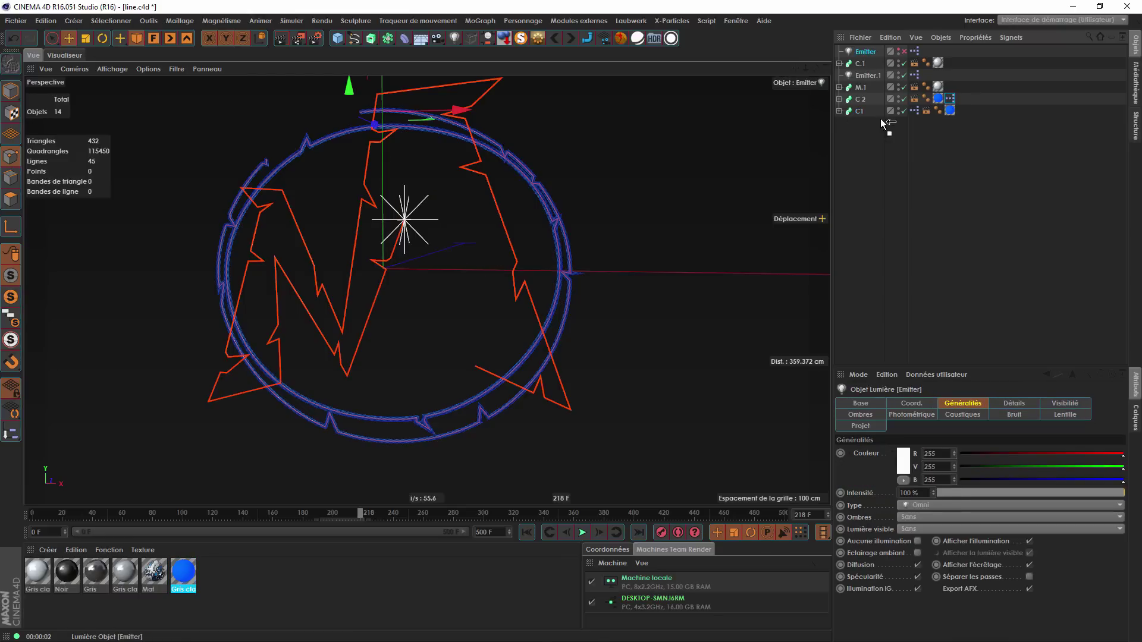
pyautogui.keyDown('ctrl'); pyautogui.moveTo(861, 93); pyautogui.dragTo(860, 96); pyautogui.keyUp('ctrl')
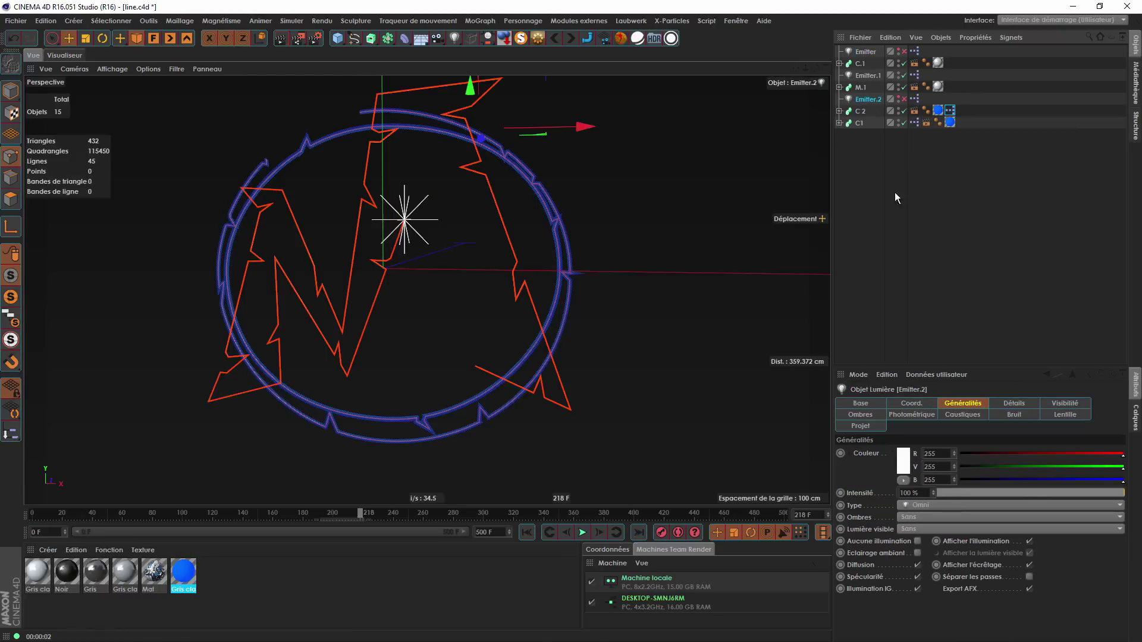
pyautogui.click(904, 98)
pyautogui.click(845, 221)
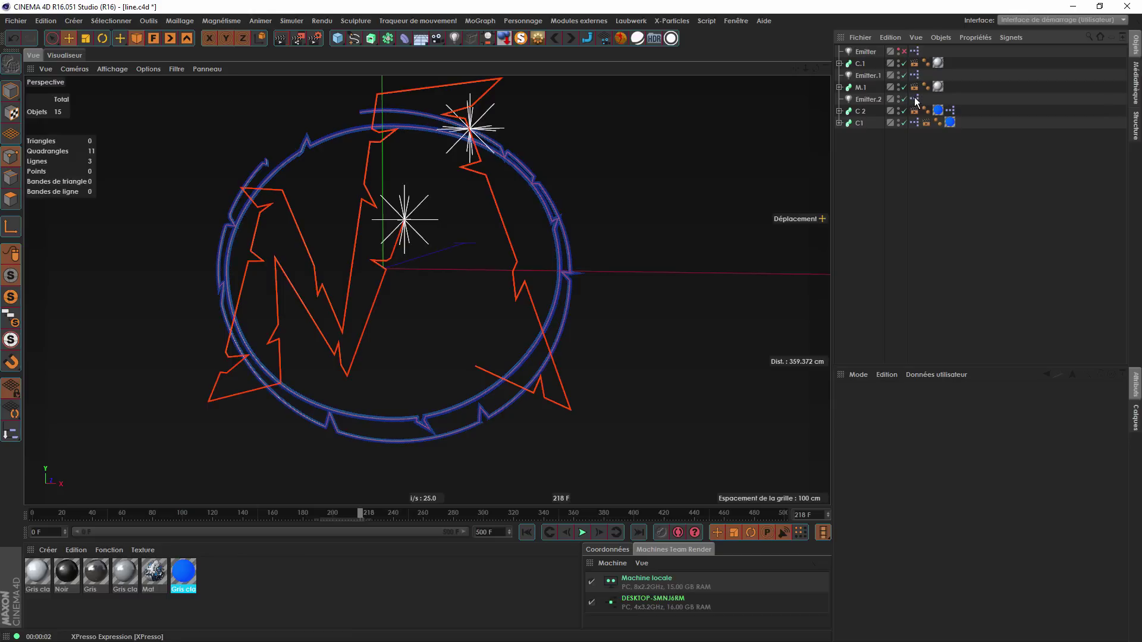
# Replace spline 1.1 with C 2's spline 2 in Emitter.2's XPresso graph and scrub to frame 134 to check its motion.
pyautogui.doubleClick(915, 98)
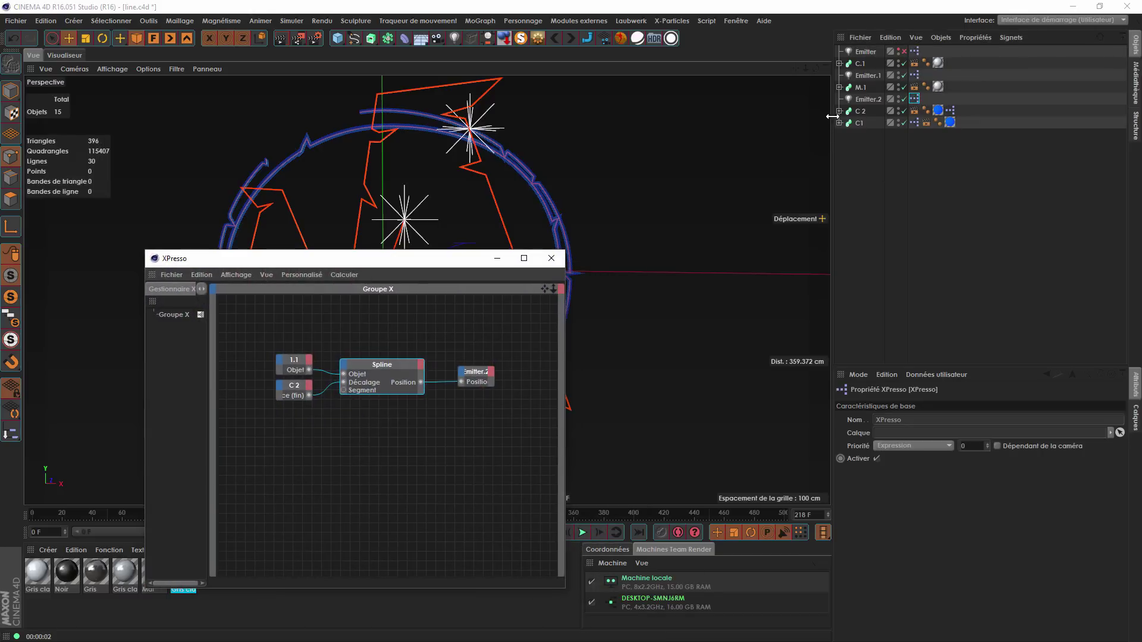
pyautogui.click(840, 111)
pyautogui.moveTo(862, 135); pyautogui.dragTo(603, 547)
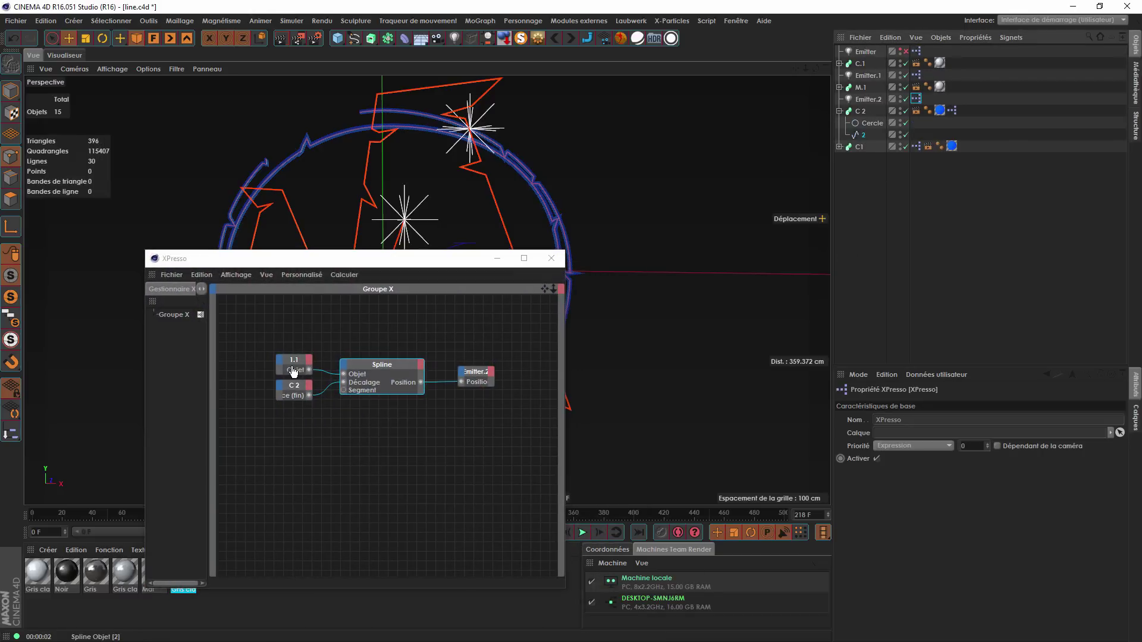
pyautogui.click(497, 259)
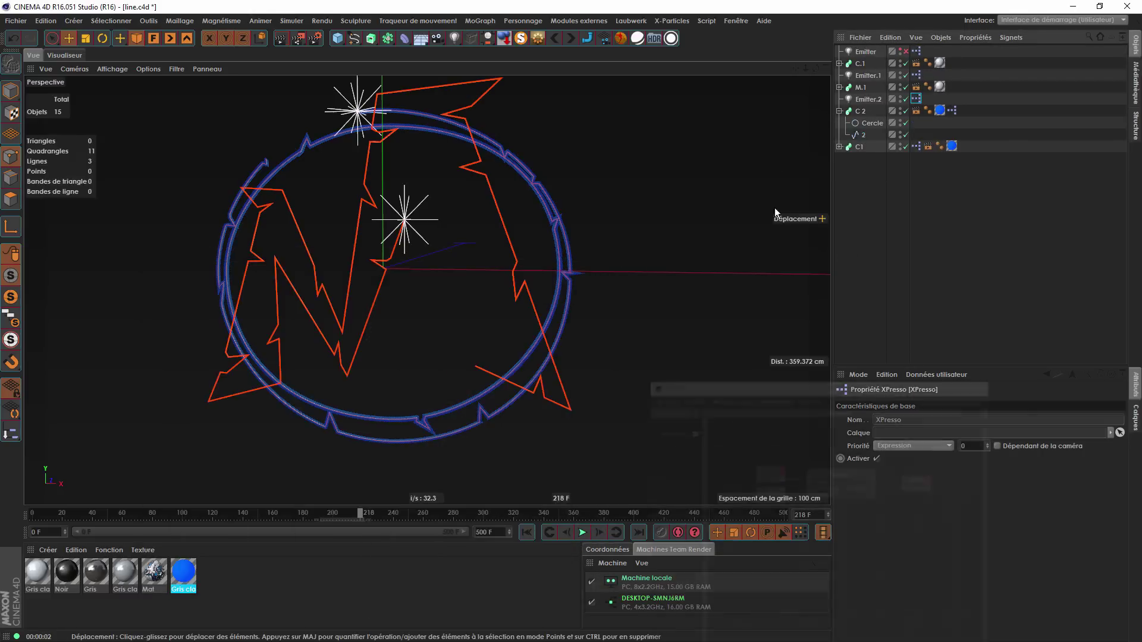
pyautogui.moveTo(324, 514); pyautogui.dragTo(233, 491)
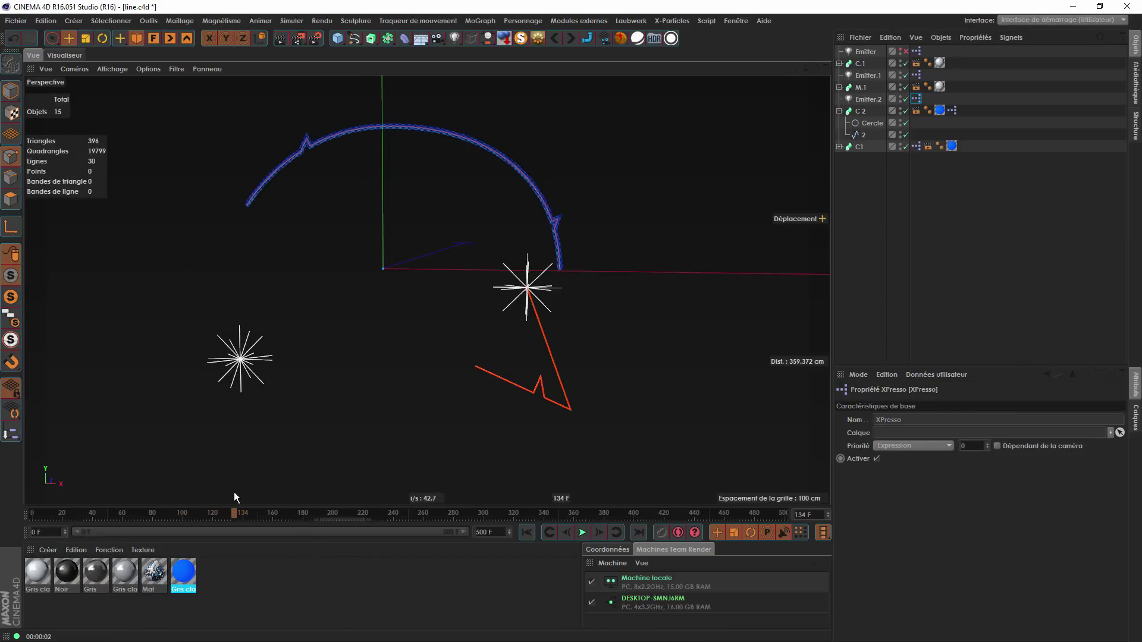
# Examine C 2's spline 2 and the node connections in Emitter.2's XPresso graph, then close the graph.
pyautogui.click(860, 135)
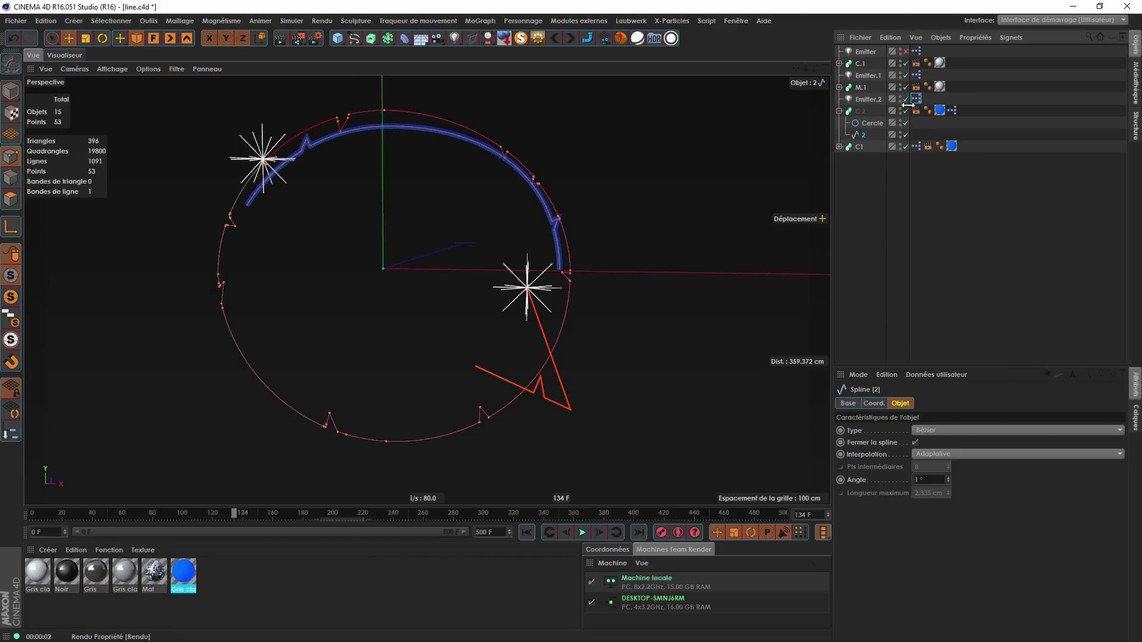
pyautogui.click(879, 101)
pyautogui.click(839, 112)
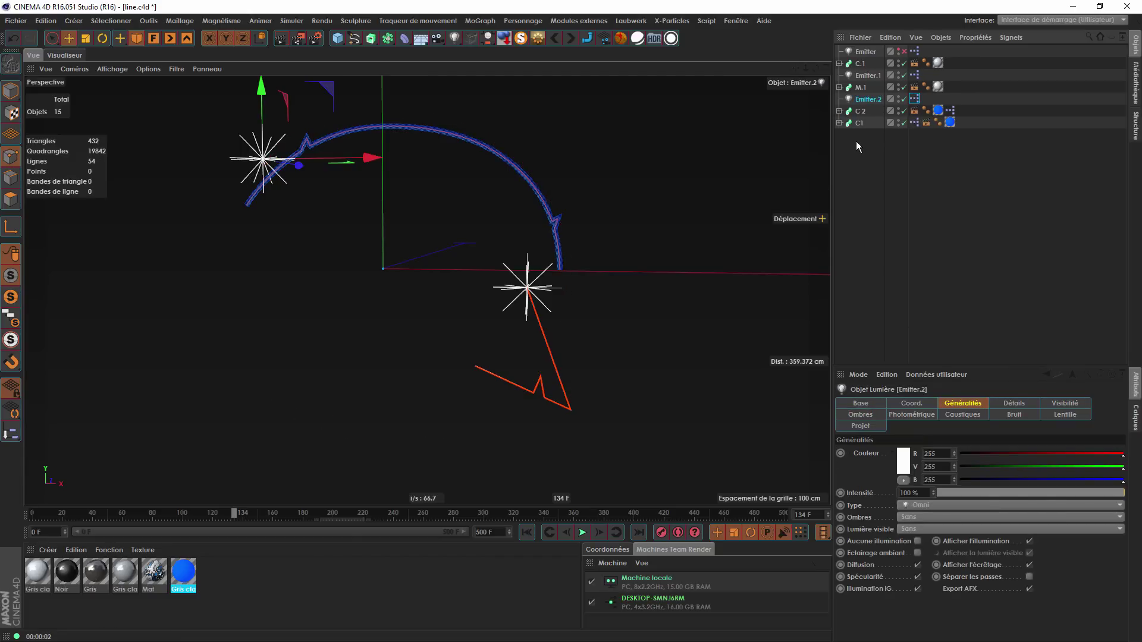
pyautogui.click(840, 112)
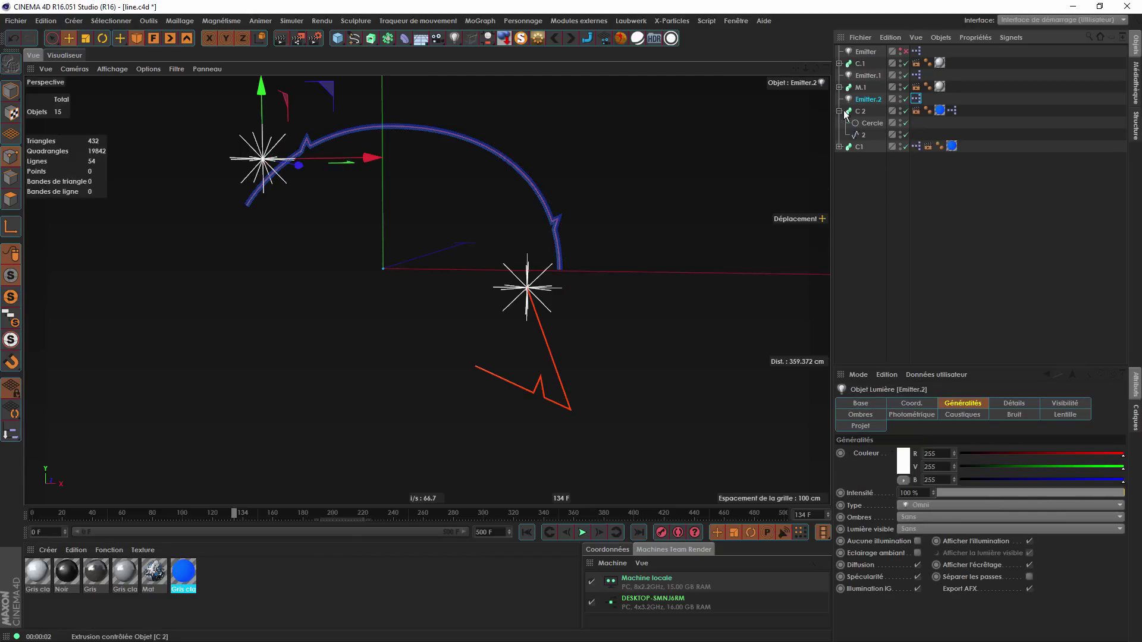
pyautogui.doubleClick(916, 100)
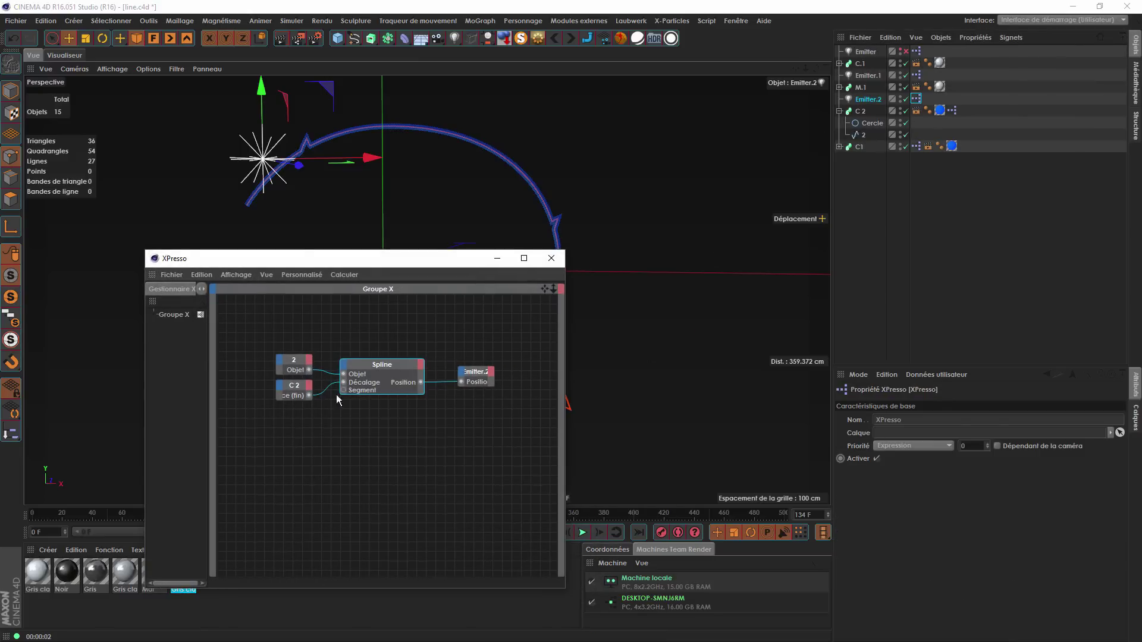
pyautogui.click(553, 259)
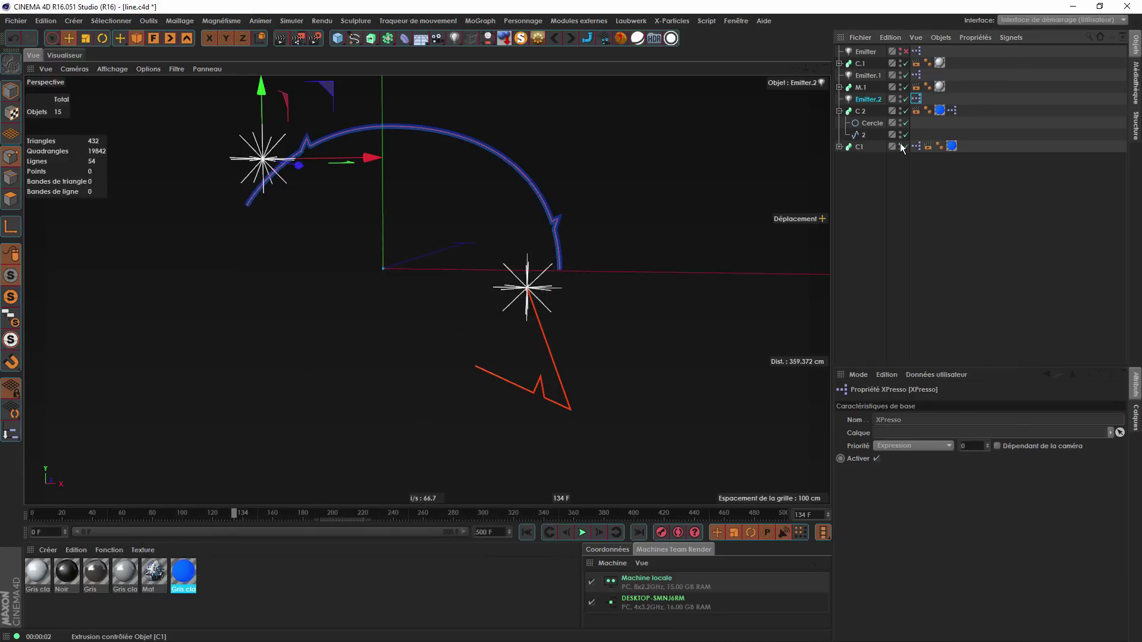
# Hide M.1, C.1 and the Emitter.1 light in the viewport.
pyautogui.click(900, 85)
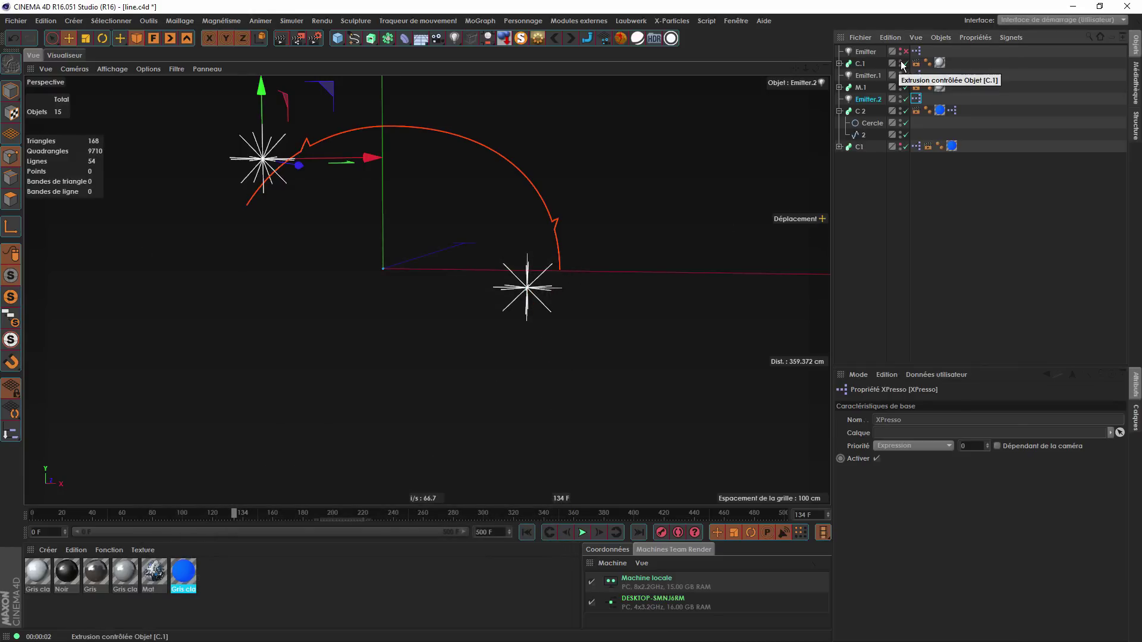
pyautogui.click(900, 61)
pyautogui.click(865, 261)
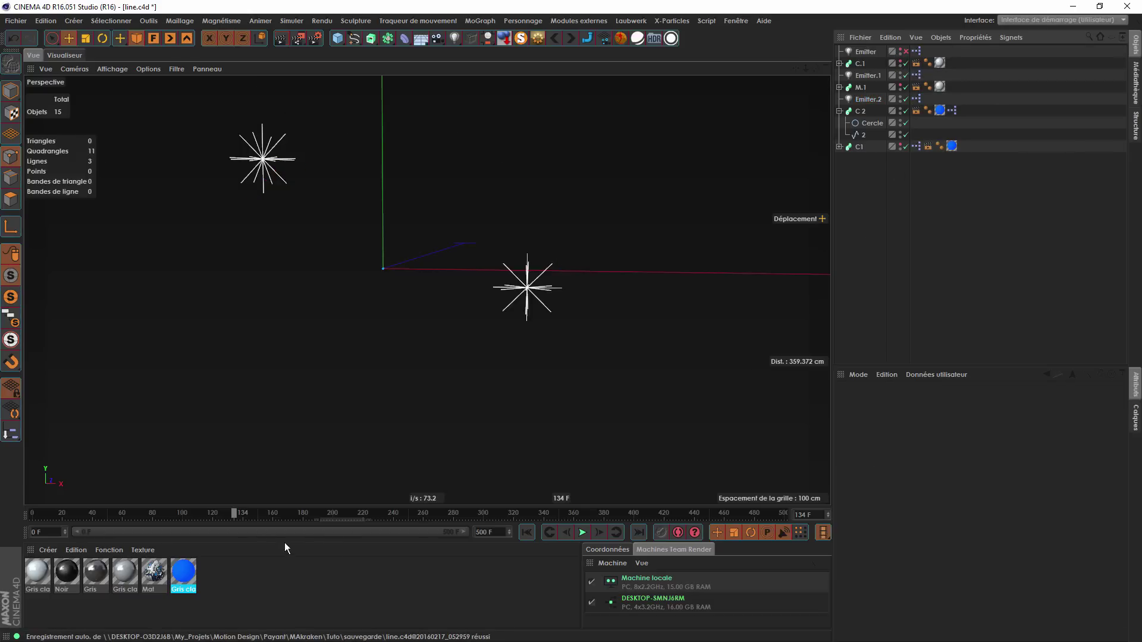
pyautogui.moveTo(237, 516); pyautogui.dragTo(276, 512)
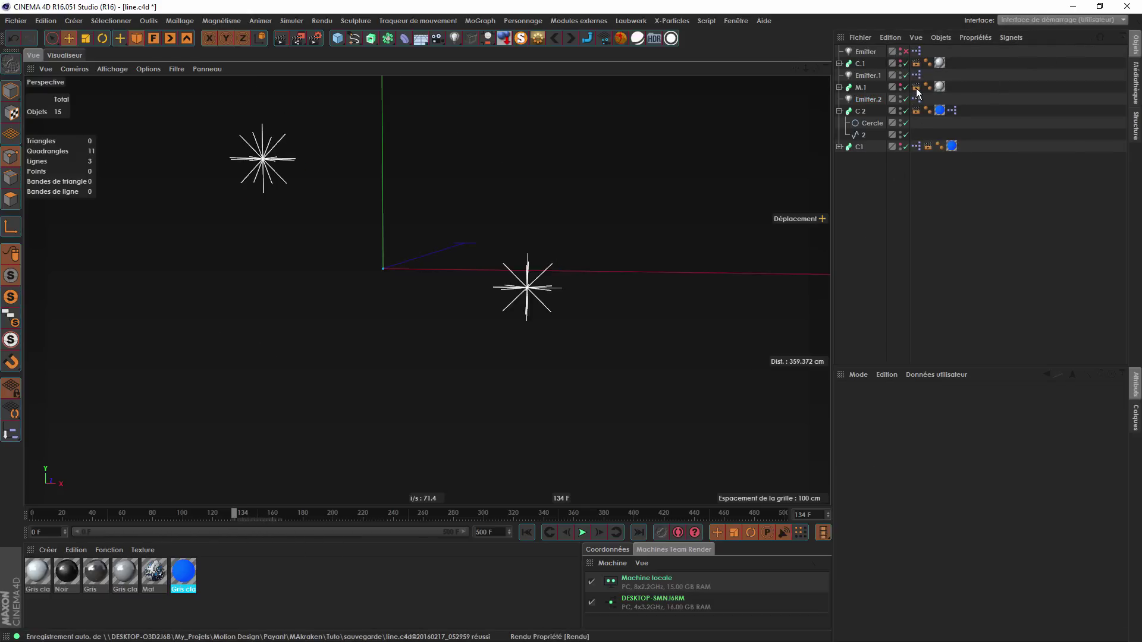
pyautogui.click(900, 73)
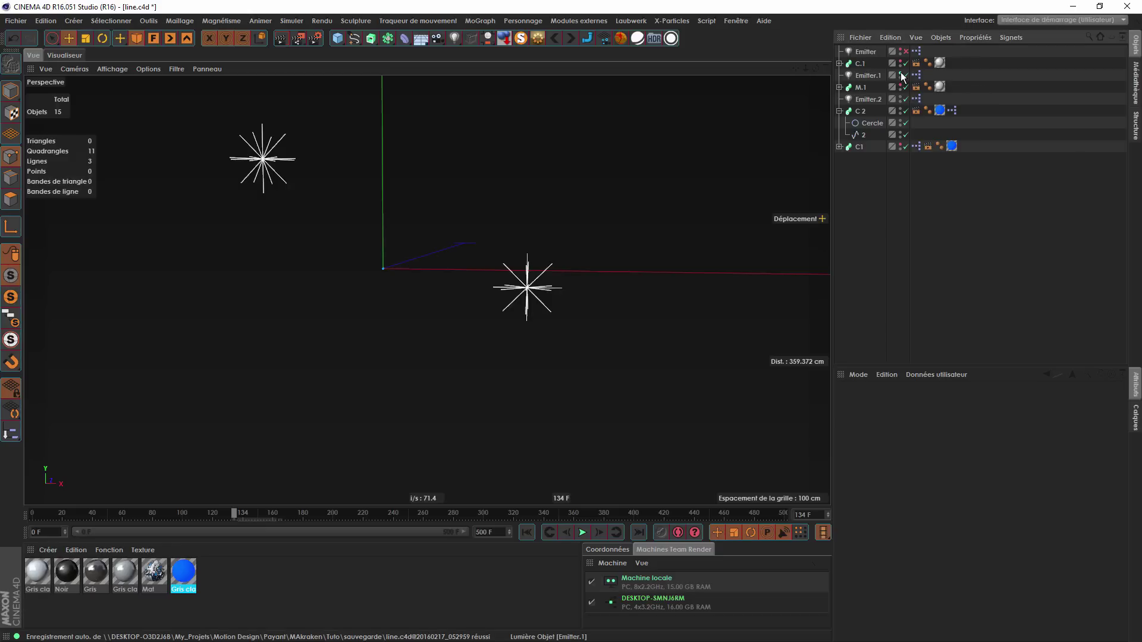
pyautogui.click(901, 74)
# Scrub to frame 213 to check Emitter.2's motion along C 2, and examine the nodes in its XPresso graph.
pyautogui.click(868, 99)
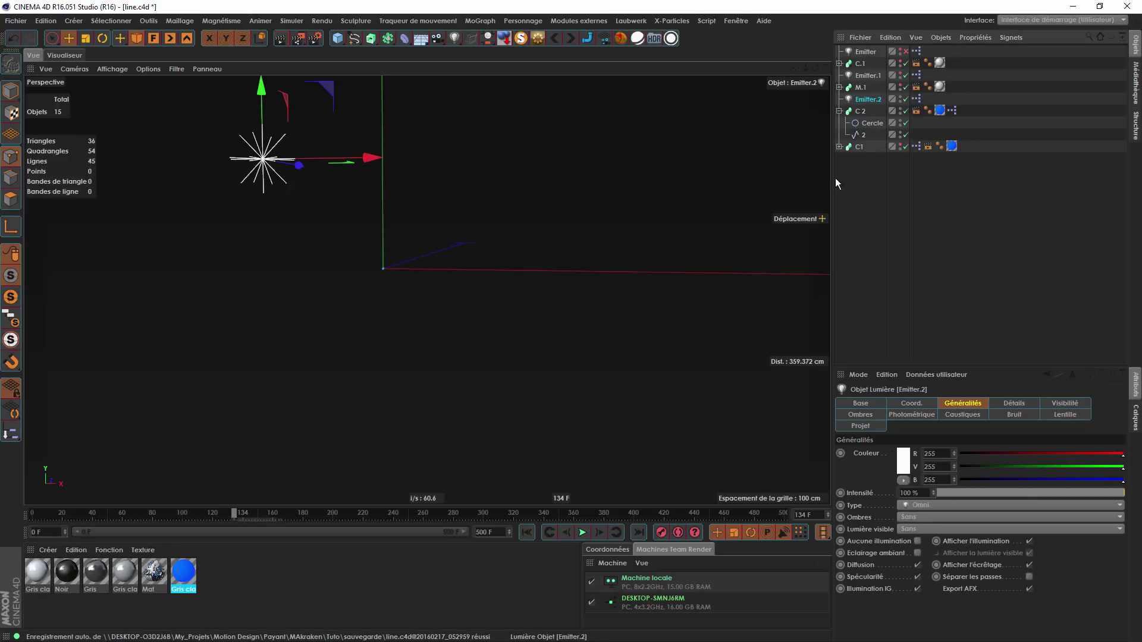
pyautogui.moveTo(248, 512); pyautogui.dragTo(353, 513)
pyautogui.click(861, 111)
pyautogui.doubleClick(916, 100)
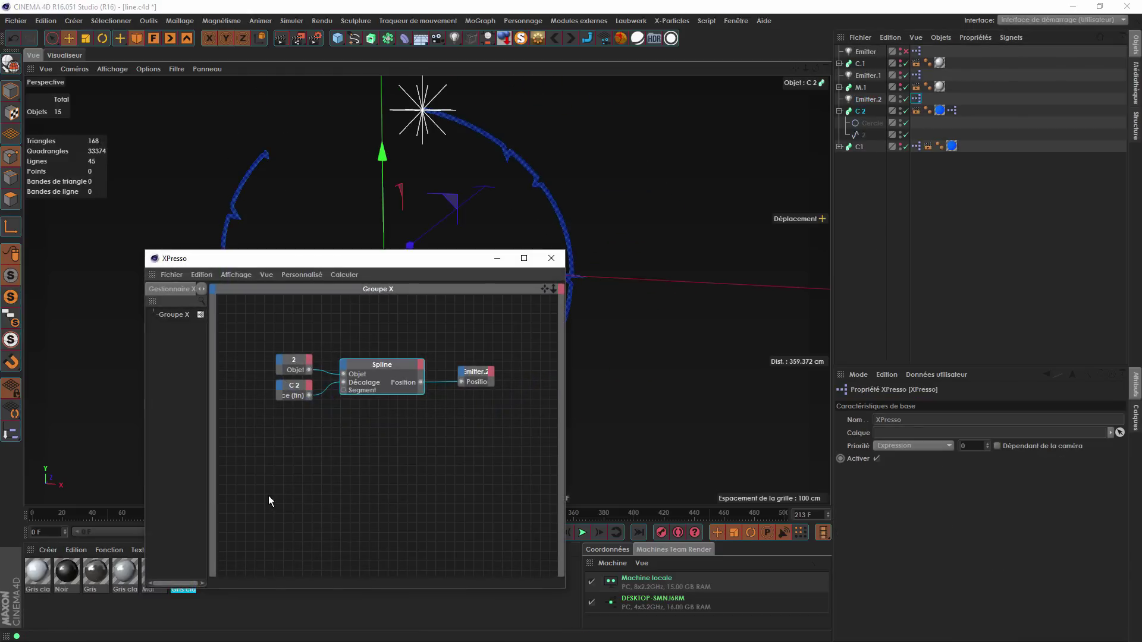
pyautogui.moveTo(267, 458); pyautogui.dragTo(391, 355)
pyautogui.click(552, 258)
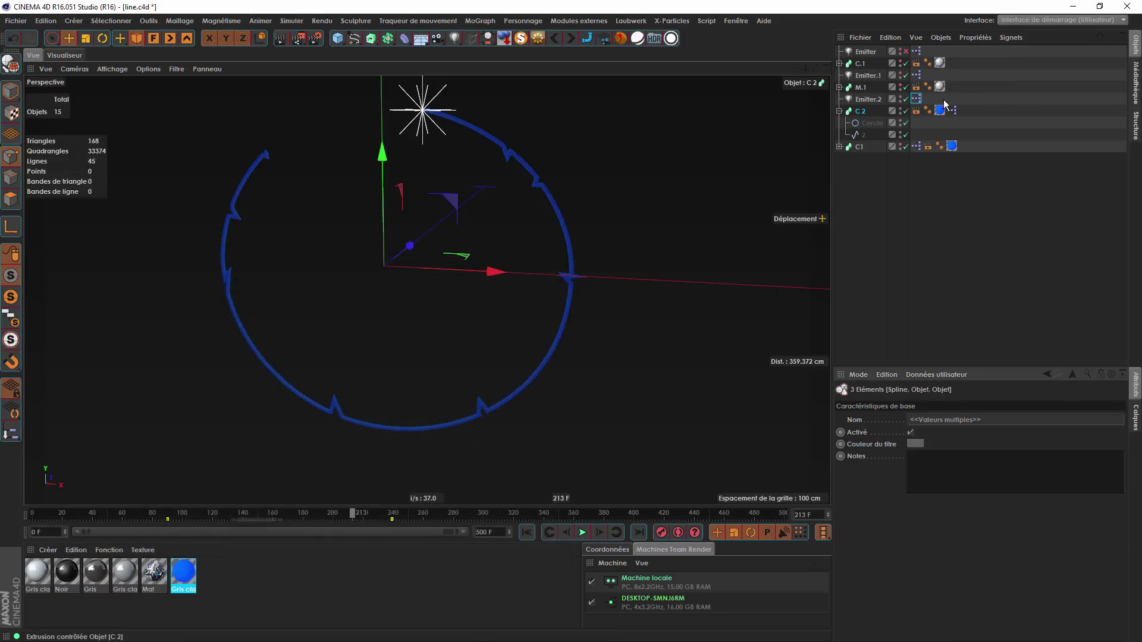
# Delete Emitter.2's XPresso tag and reset the light's X and Y positions to 0 cm.
pyautogui.click(917, 100)
pyautogui.press('Delete')
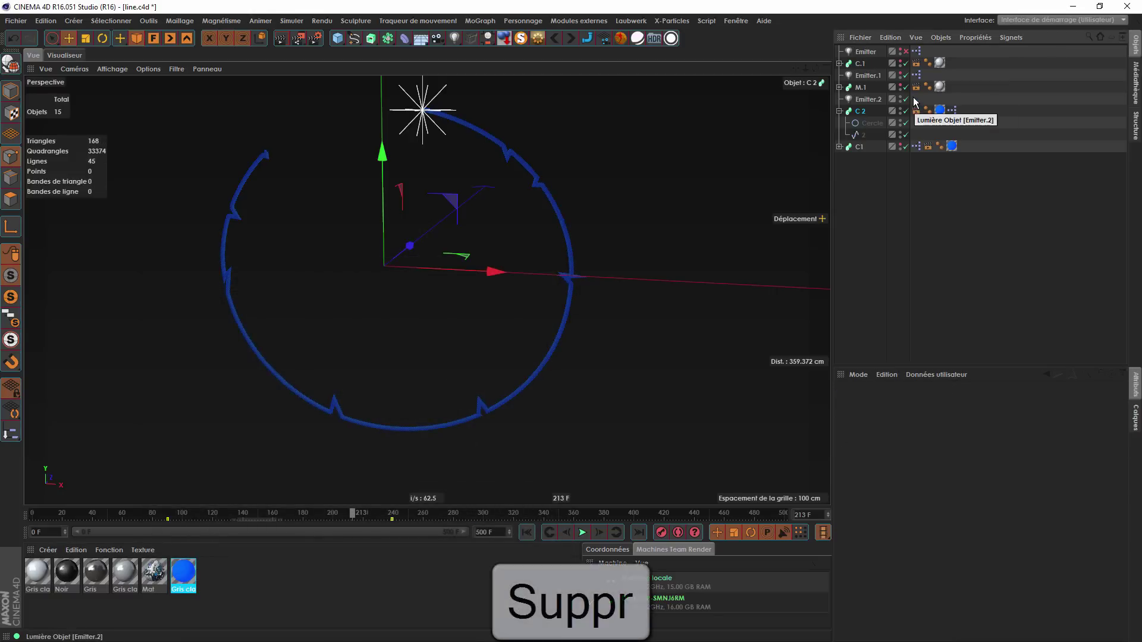
pyautogui.click(868, 99)
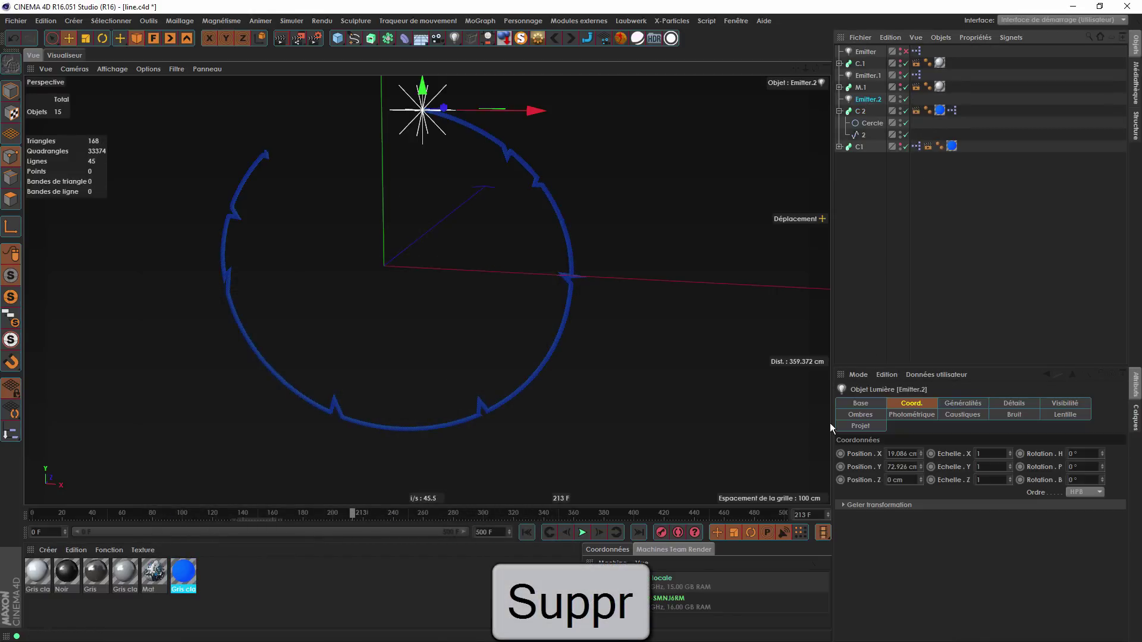
pyautogui.rightClick(921, 455)
pyautogui.rightClick(921, 468)
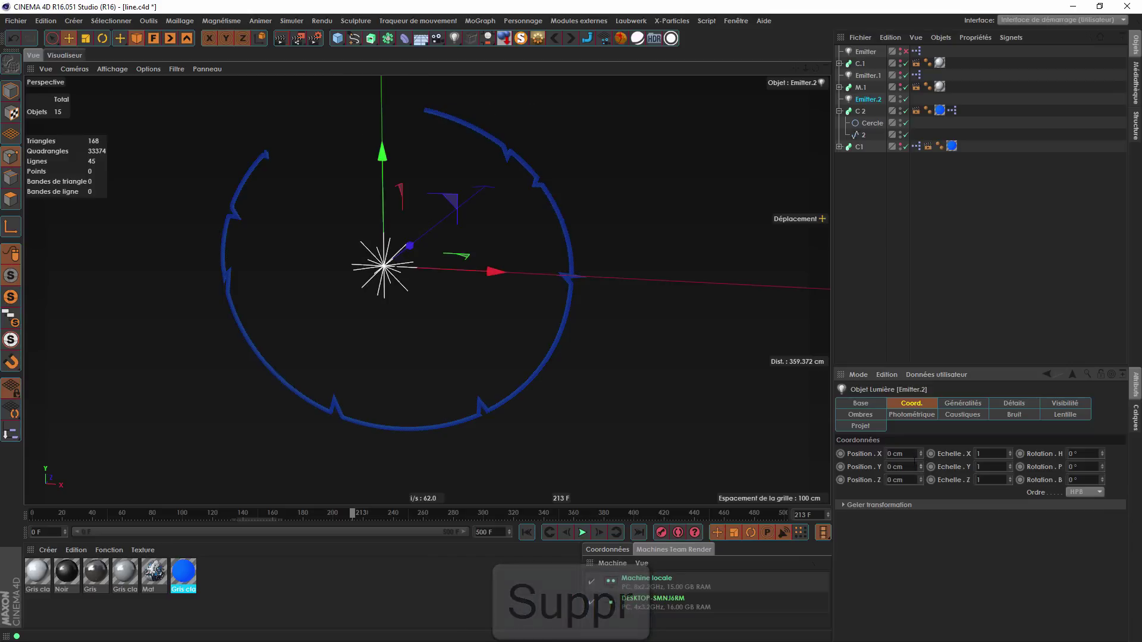
# Add a new XPresso tag to Emitter.2 and create an object node for Emitter.2 in its graph.
pyautogui.rightClick(874, 101)
pyautogui.moveTo(892, 109)
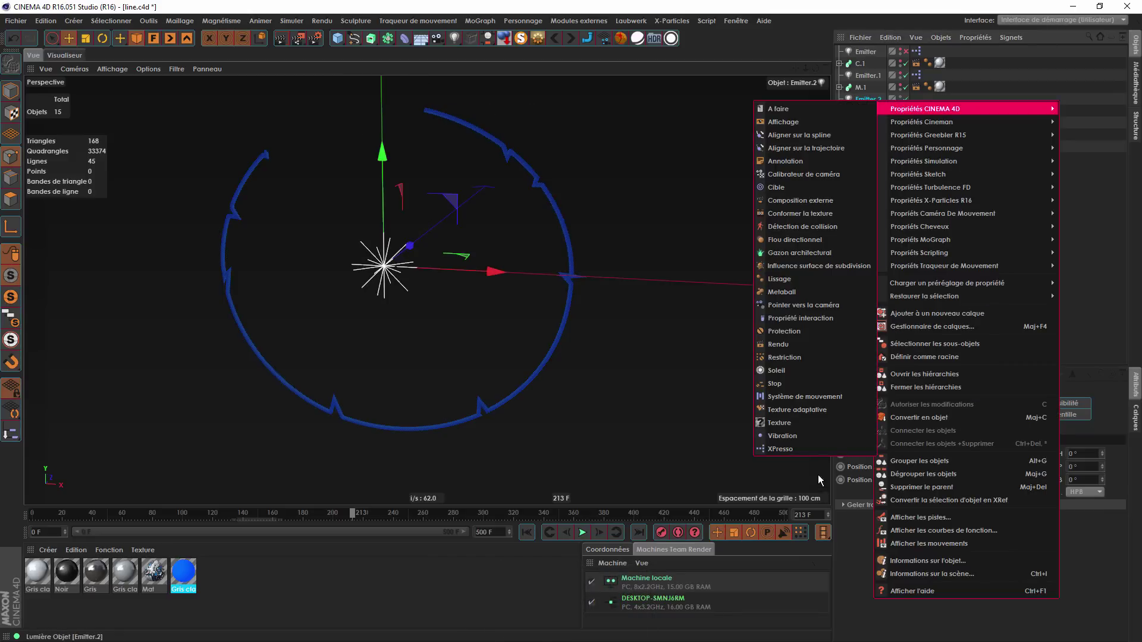
pyautogui.click(812, 448)
pyautogui.rightClick(527, 366)
pyautogui.moveTo(598, 371)
pyautogui.moveTo(672, 372)
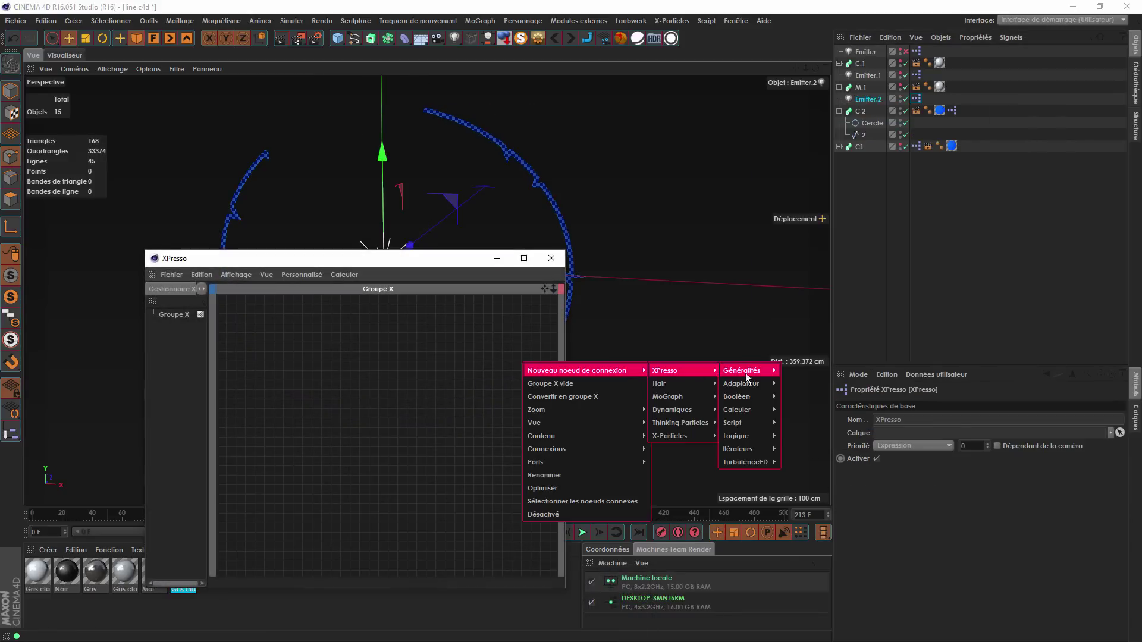
pyautogui.moveTo(745, 375)
pyautogui.click(816, 488)
pyautogui.moveTo(512, 361)
pyautogui.mouseDown()
pyautogui.moveTo(450, 357)
pyautogui.moveTo(505, 376)
pyautogui.mouseUp()
# Add a Spline node to Emitter.2's XPresso graph and place it before the Emitter.2 node.
pyautogui.rightClick(455, 352)
pyautogui.moveTo(534, 351)
pyautogui.moveTo(607, 349)
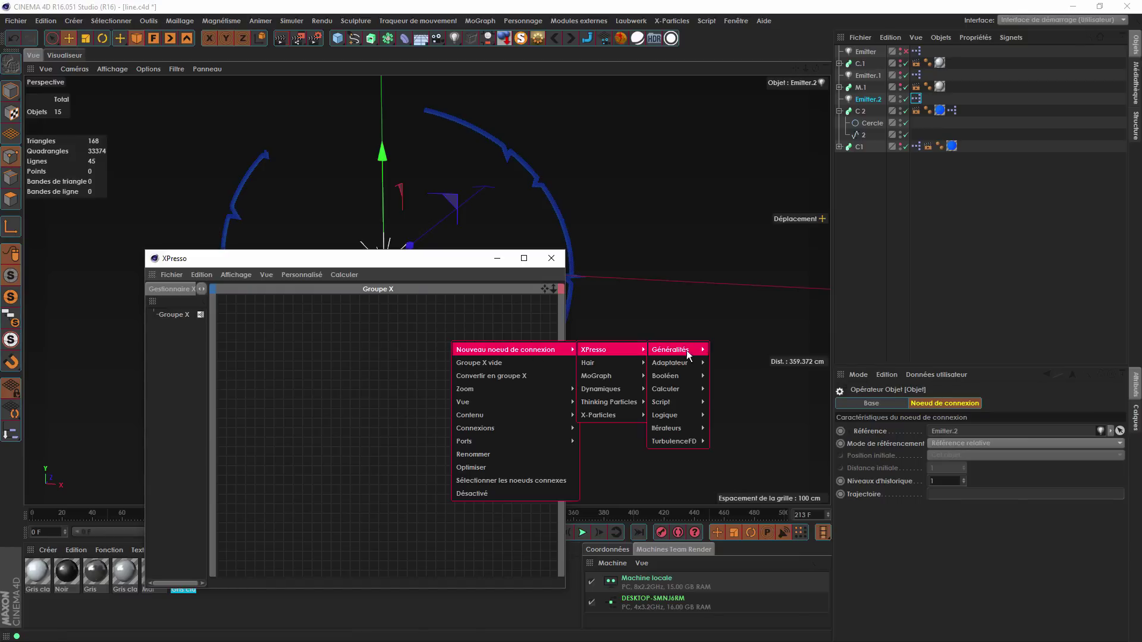
pyautogui.moveTo(686, 351)
pyautogui.click(762, 585)
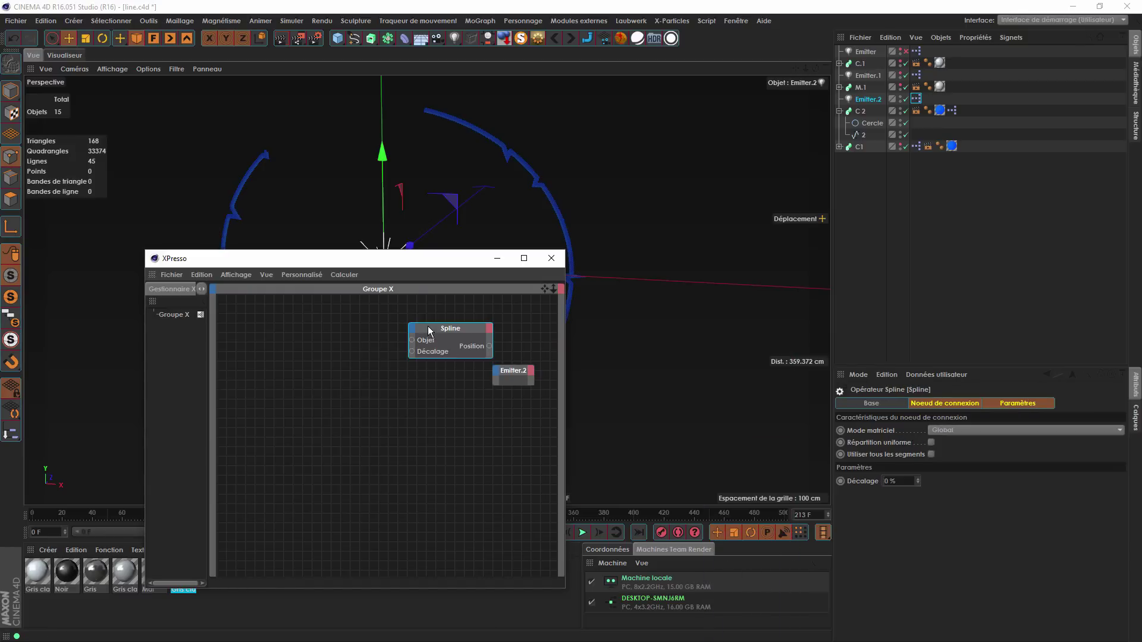
pyautogui.moveTo(428, 328); pyautogui.dragTo(395, 342)
# Delete the keyframe animation track from C 2's Croissance (fin) parameter.
pyautogui.click(862, 135)
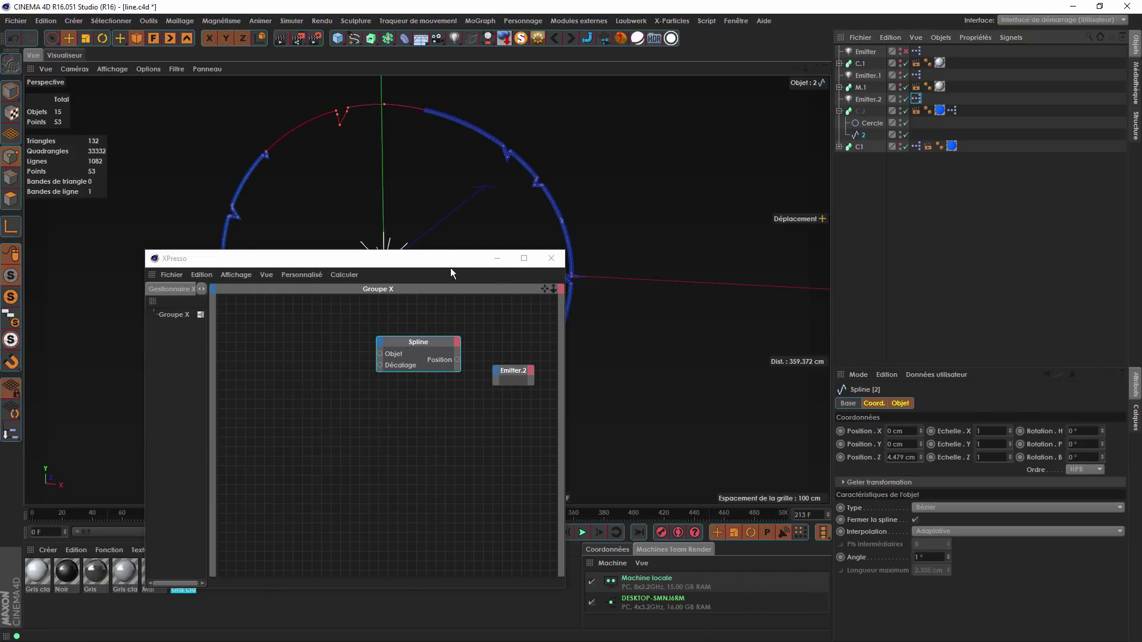
pyautogui.moveTo(446, 262); pyautogui.dragTo(626, 343)
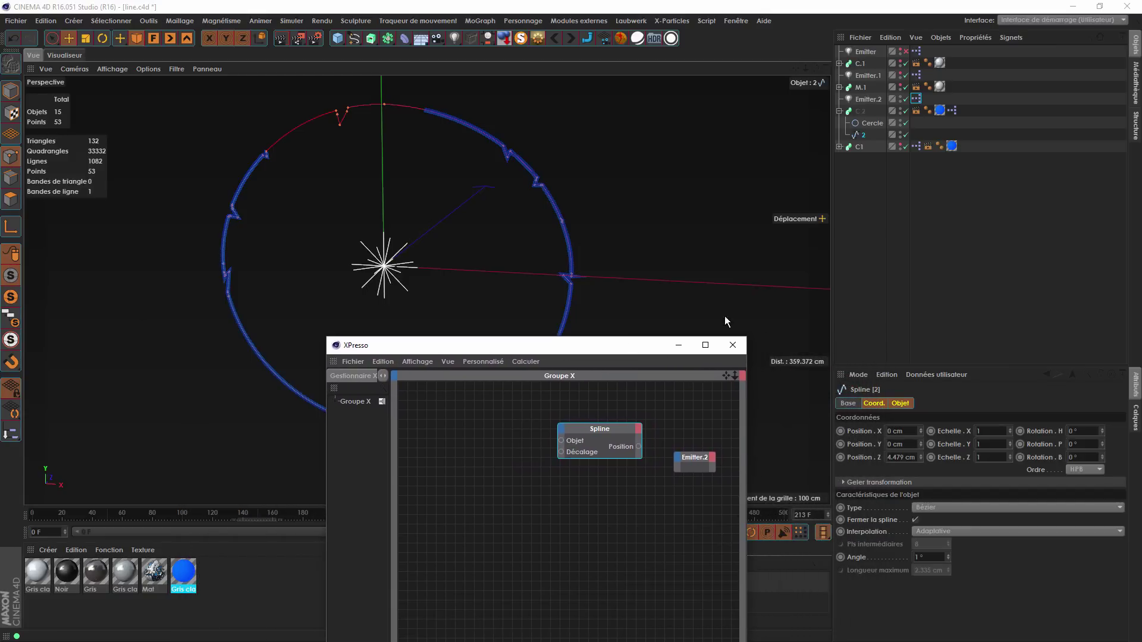
pyautogui.click(860, 111)
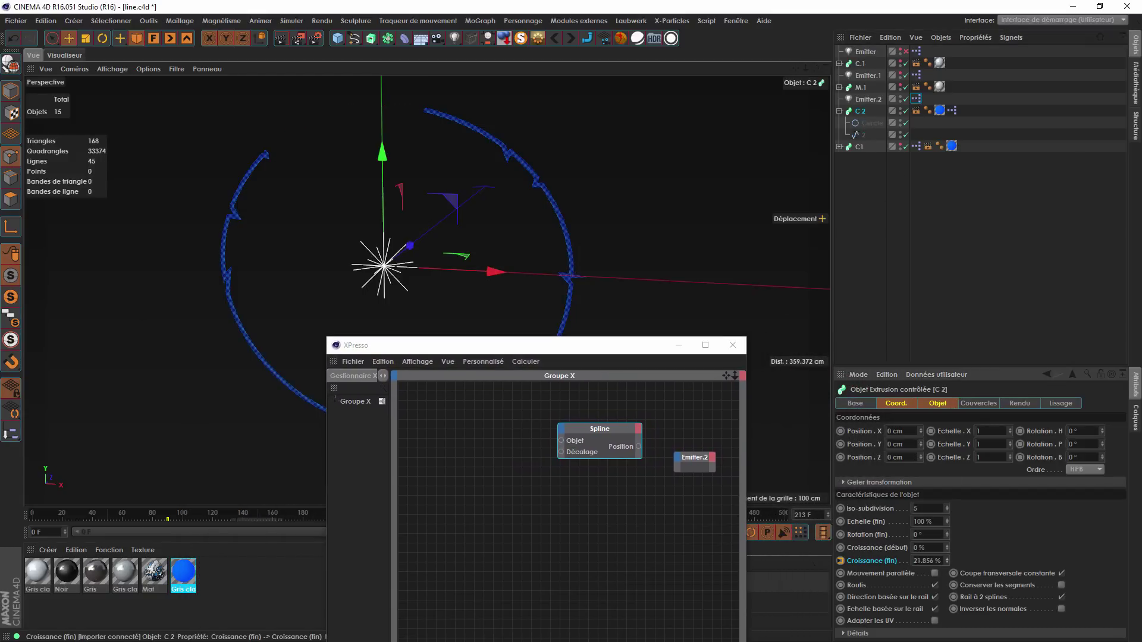
pyautogui.moveTo(547, 344); pyautogui.dragTo(396, 617)
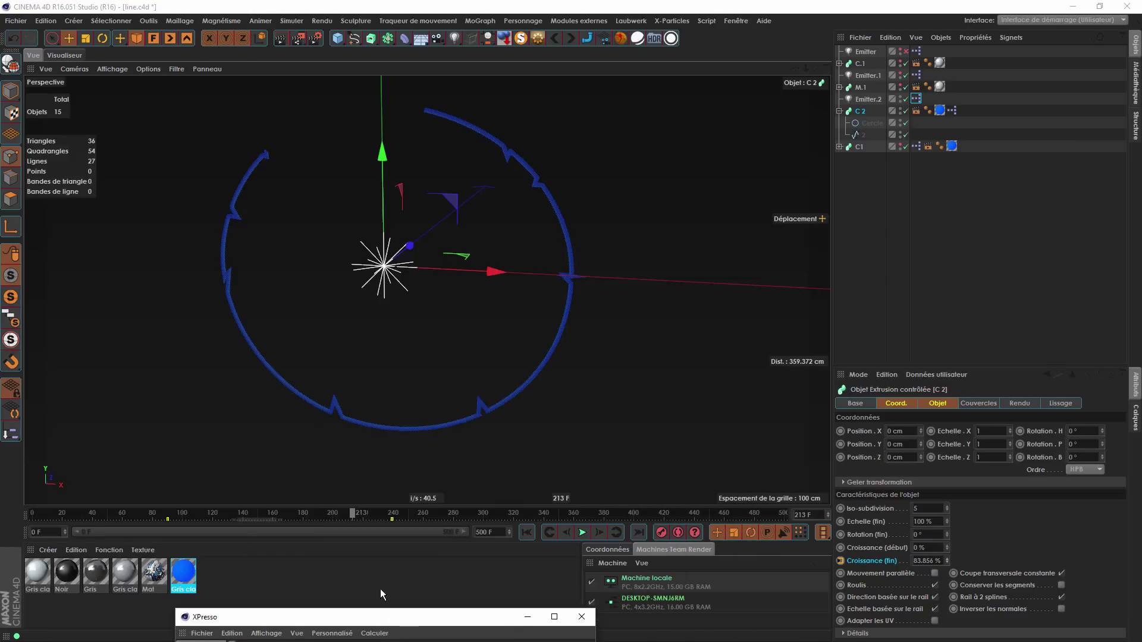
pyautogui.moveTo(355, 516); pyautogui.dragTo(258, 519)
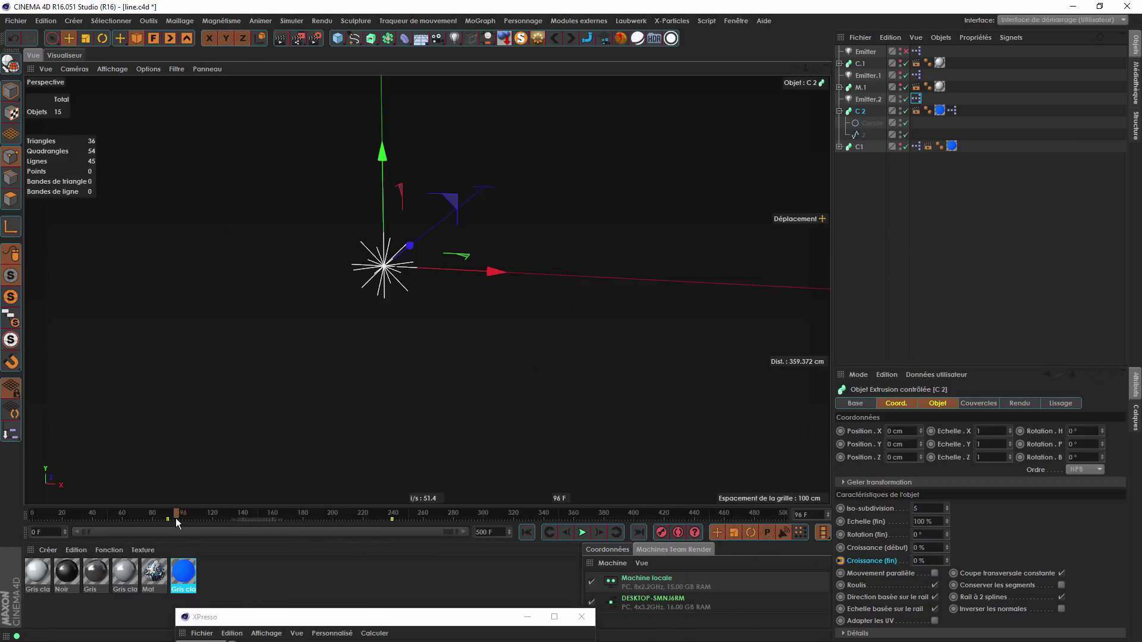
pyautogui.moveTo(227, 520); pyautogui.dragTo(303, 523)
pyautogui.rightClick(882, 562)
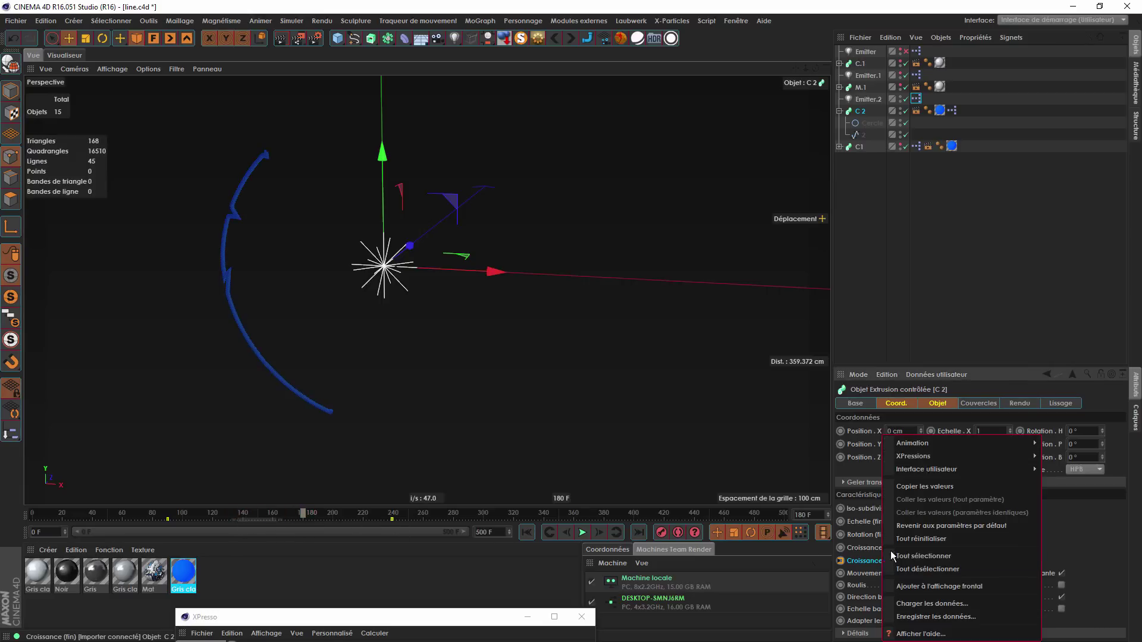
pyautogui.moveTo(916, 444)
pyautogui.click(798, 539)
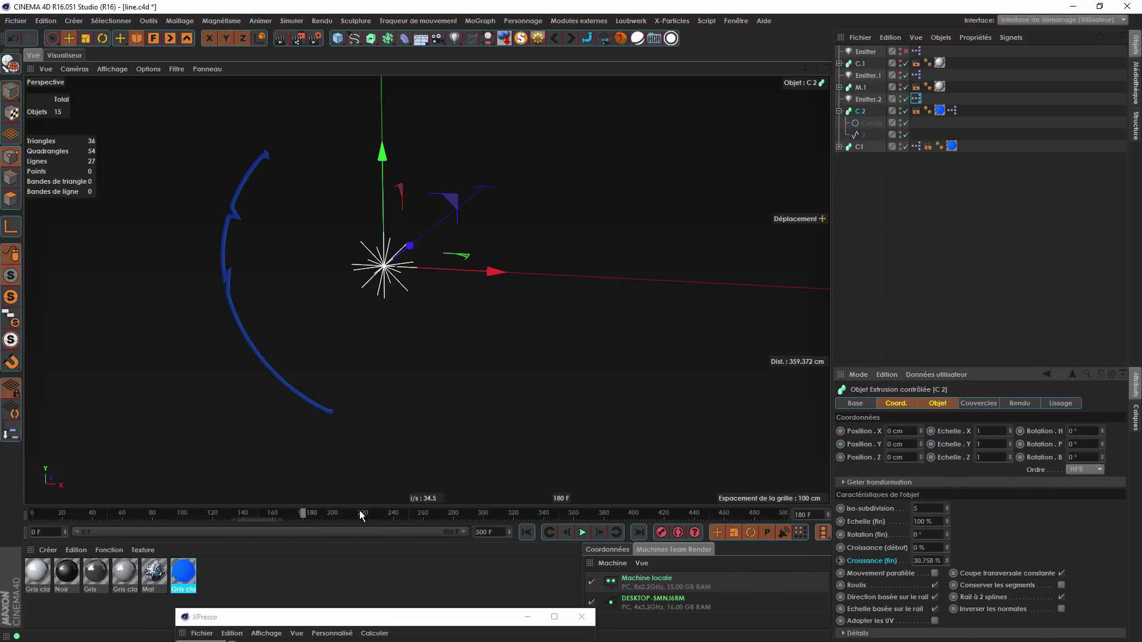
# Scrub the timeline back and forth to check C 2's growth, ending at frame 211.
pyautogui.moveTo(309, 514); pyautogui.dragTo(146, 519)
pyautogui.moveTo(328, 520); pyautogui.dragTo(505, 515)
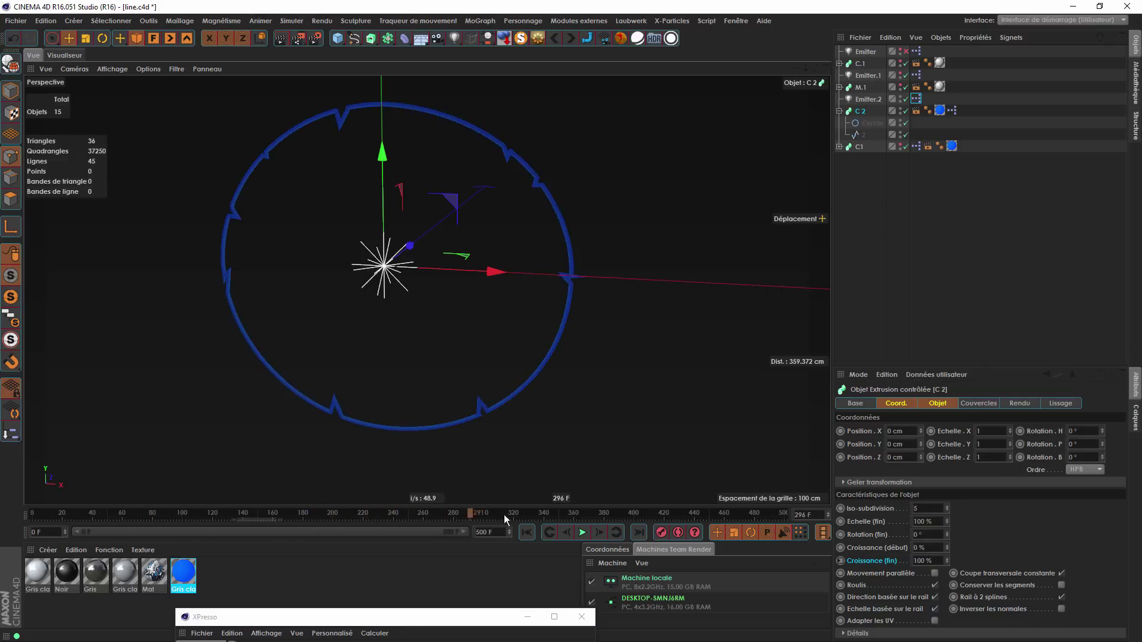
pyautogui.moveTo(634, 514); pyautogui.dragTo(361, 533)
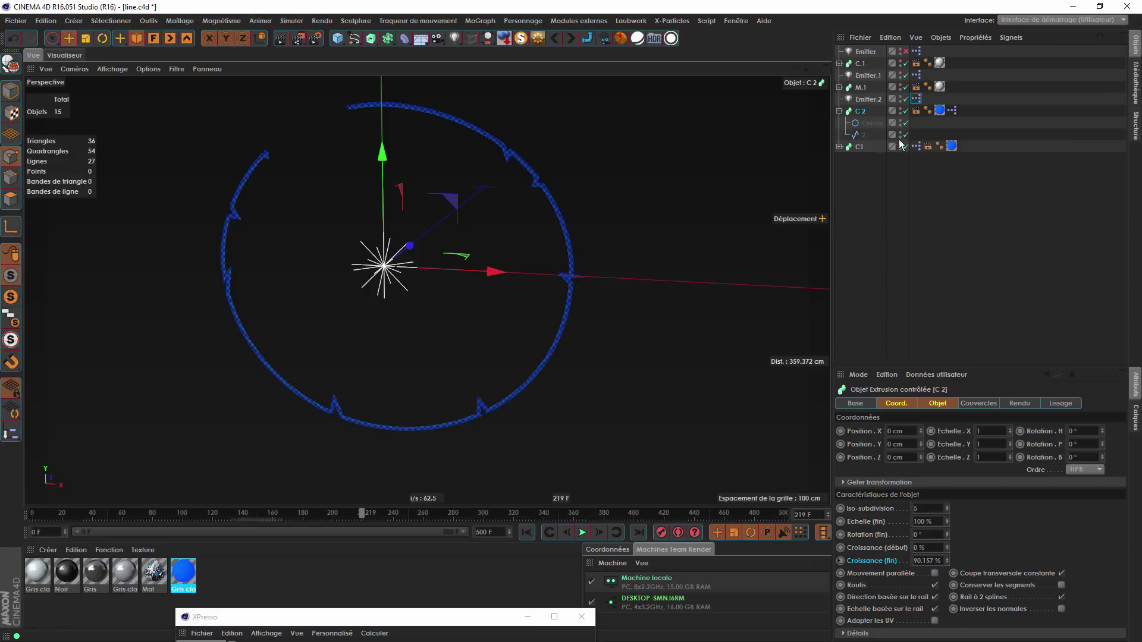
pyautogui.moveTo(485, 615); pyautogui.dragTo(404, 554)
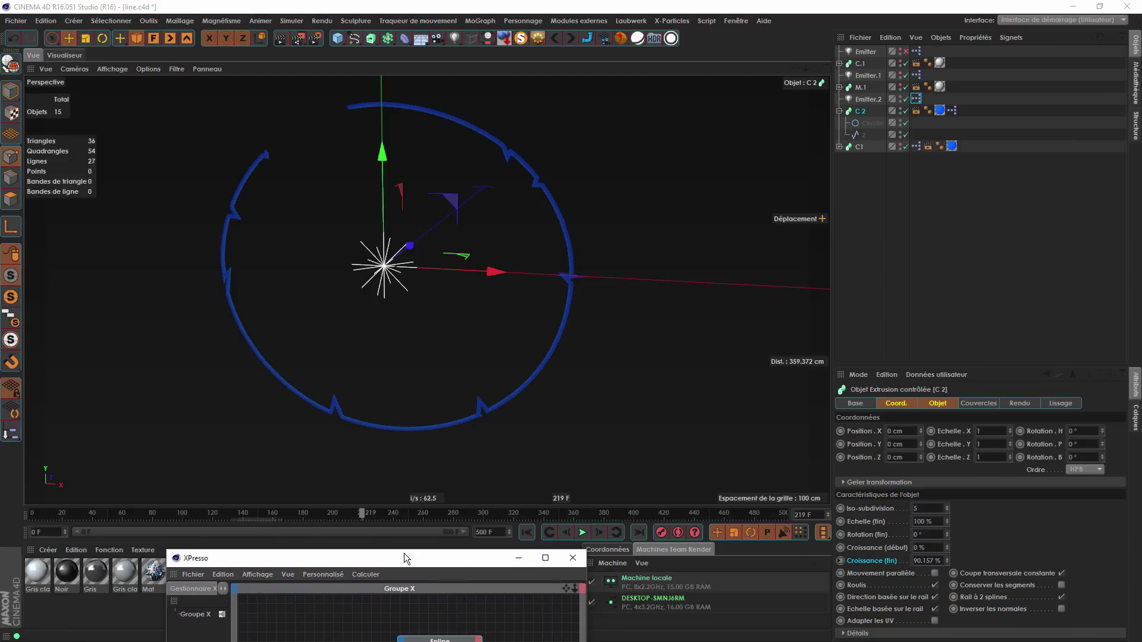
pyautogui.moveTo(180, 513); pyautogui.dragTo(351, 521)
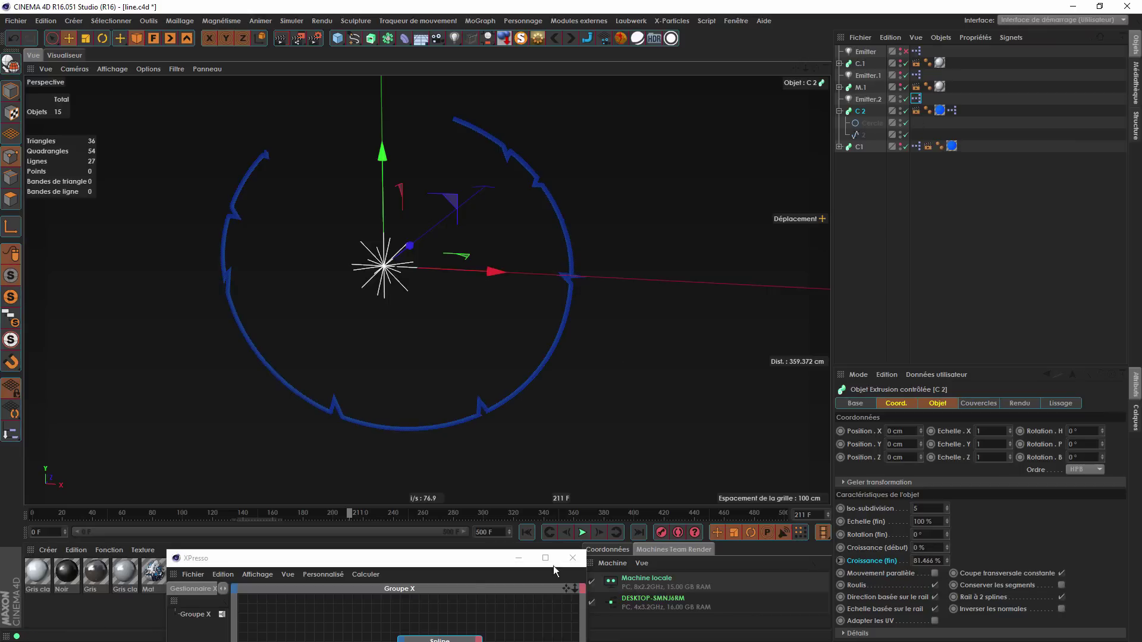
# Reposition the C 2 node in C 2's XPresso graph, then copy the C.1 and Cartographie d'intervalle nodes.
pyautogui.moveTo(484, 567); pyautogui.dragTo(485, 379)
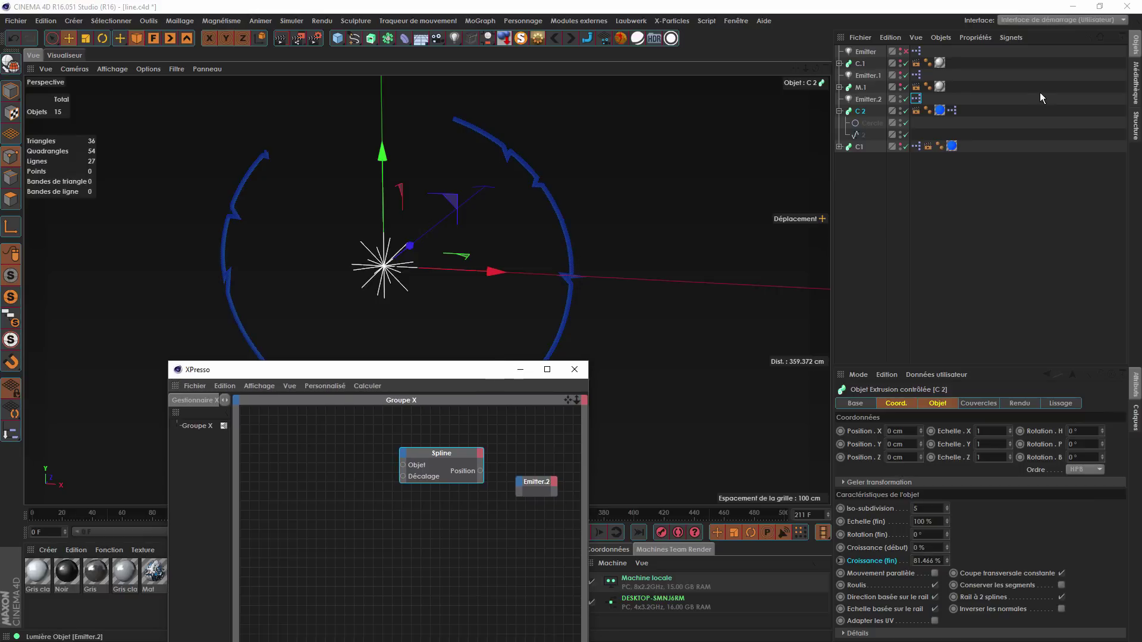
pyautogui.click(952, 111)
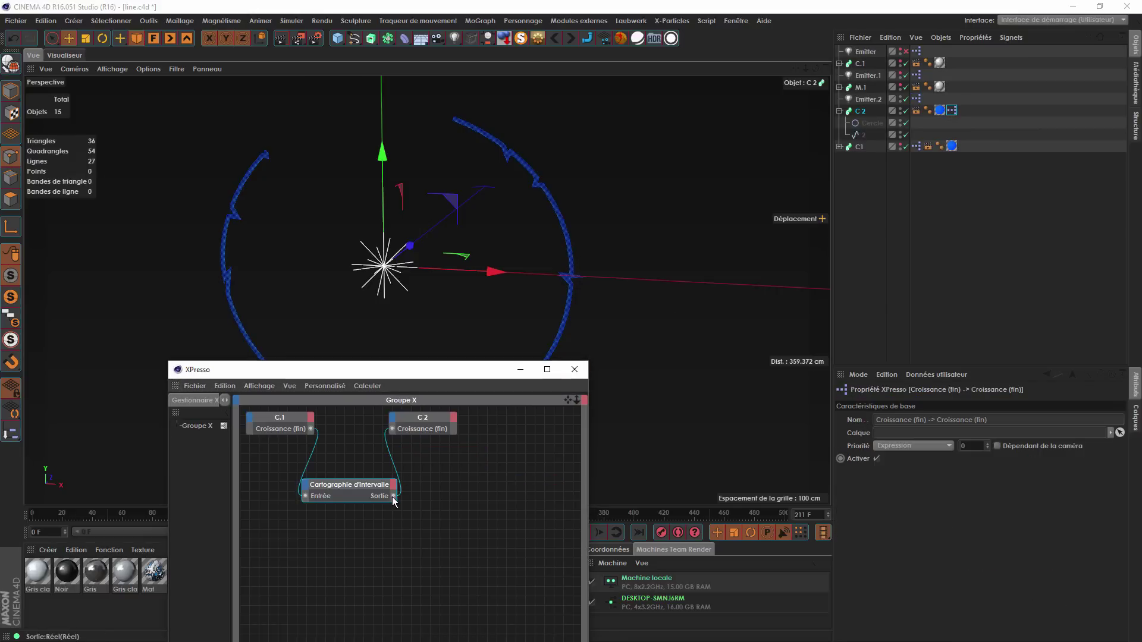
pyautogui.moveTo(428, 419); pyautogui.dragTo(491, 464)
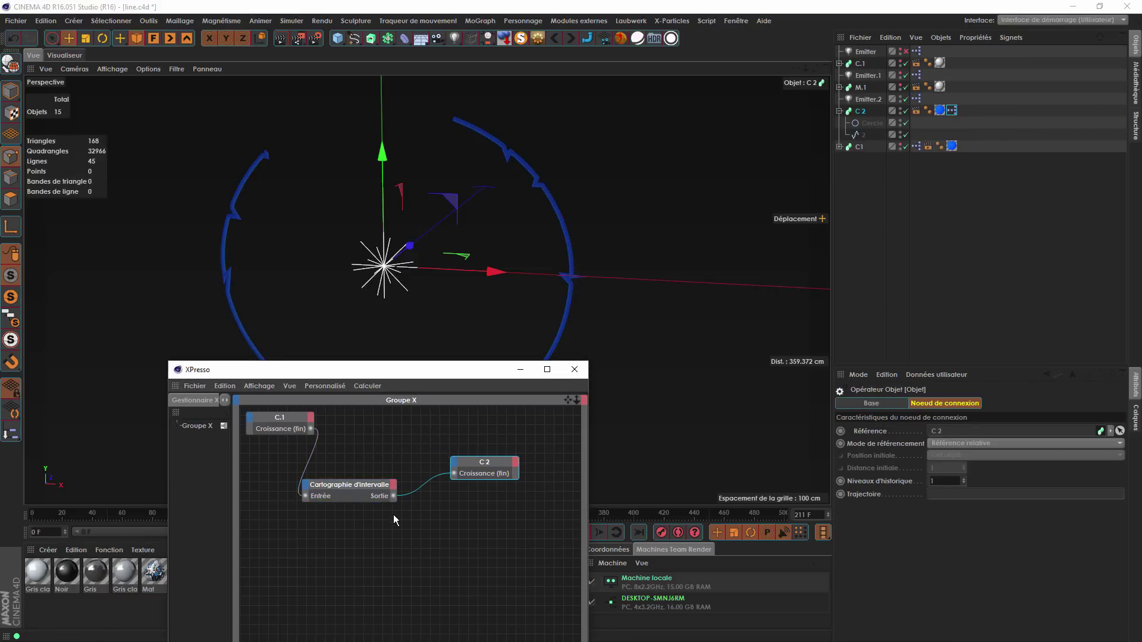
pyautogui.moveTo(359, 517); pyautogui.dragTo(273, 410)
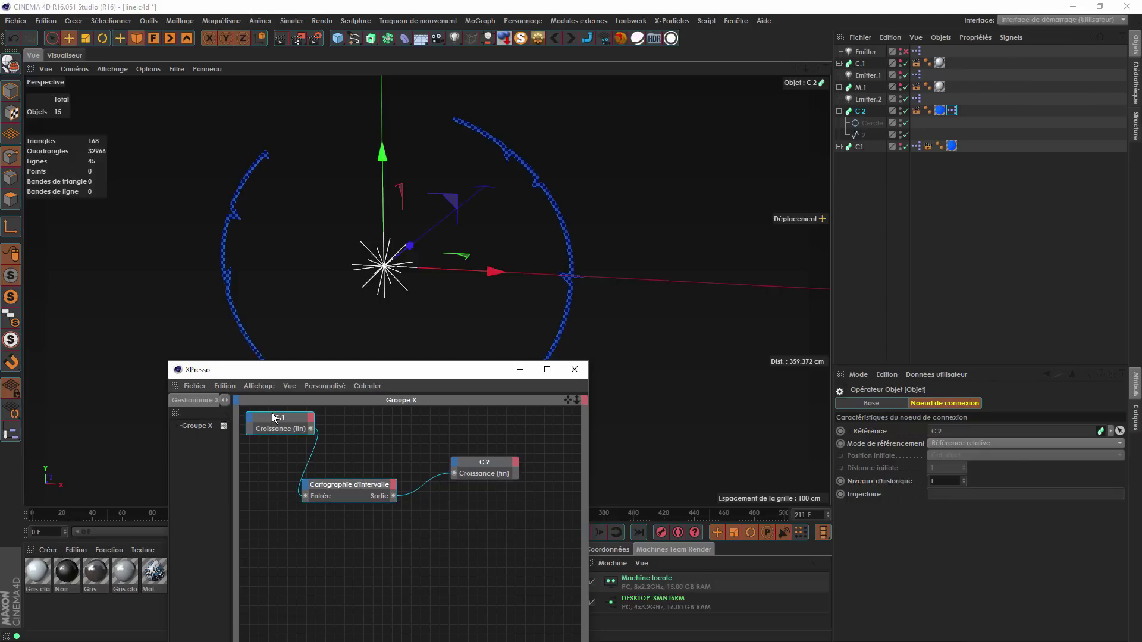
pyautogui.click(225, 387)
pyautogui.click(262, 446)
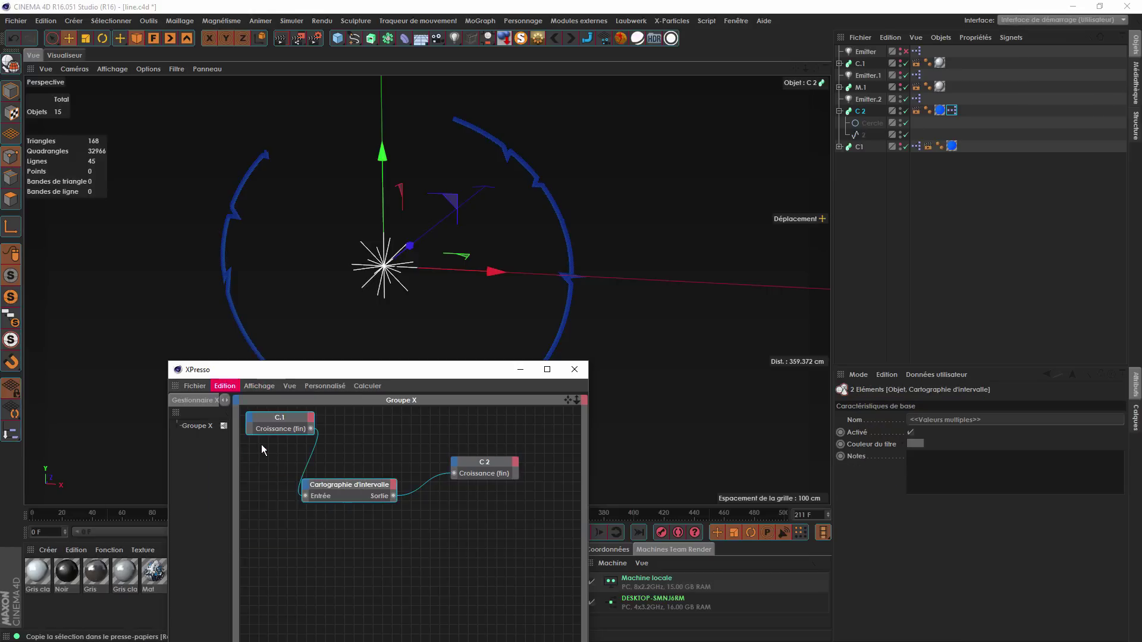
pyautogui.click(576, 369)
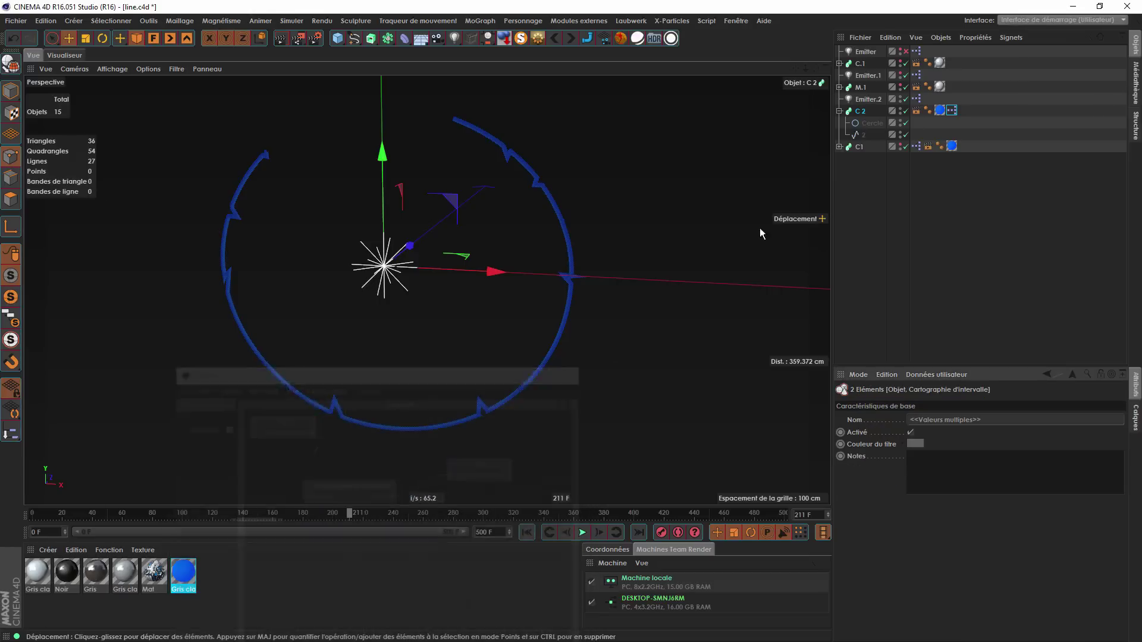
# Paste the copied nodes into Emitter.2's XPresso graph and connect Cartographie d'intervalle's Sortie to the Spline node's Décalage.
pyautogui.doubleClick(916, 99)
pyautogui.click(229, 324)
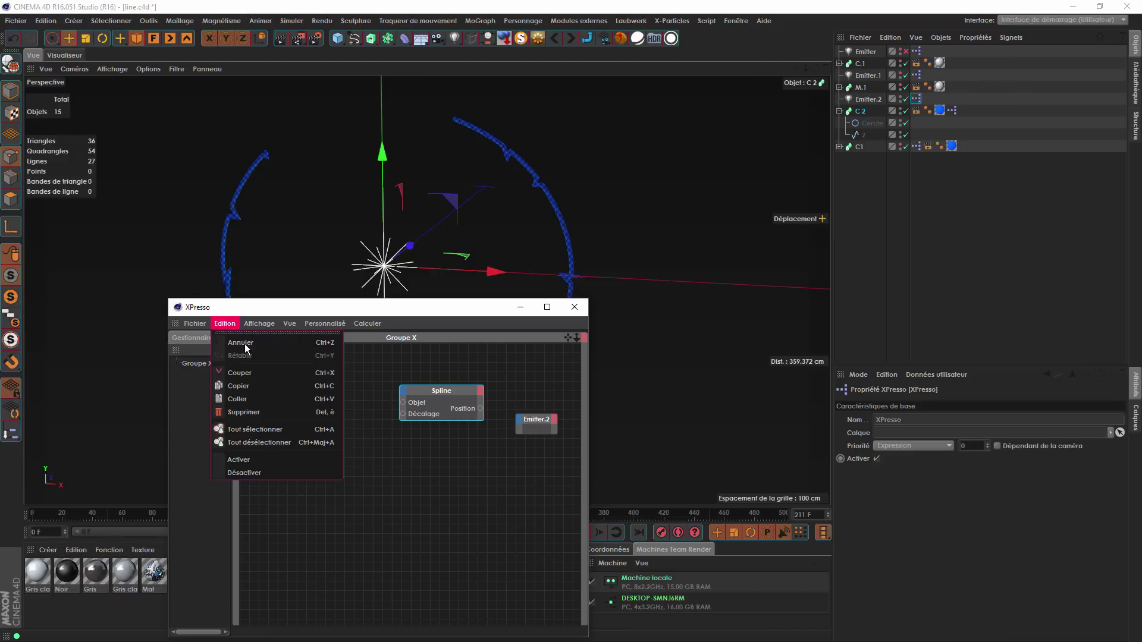
pyautogui.click(257, 396)
pyautogui.moveTo(361, 434); pyautogui.dragTo(334, 411)
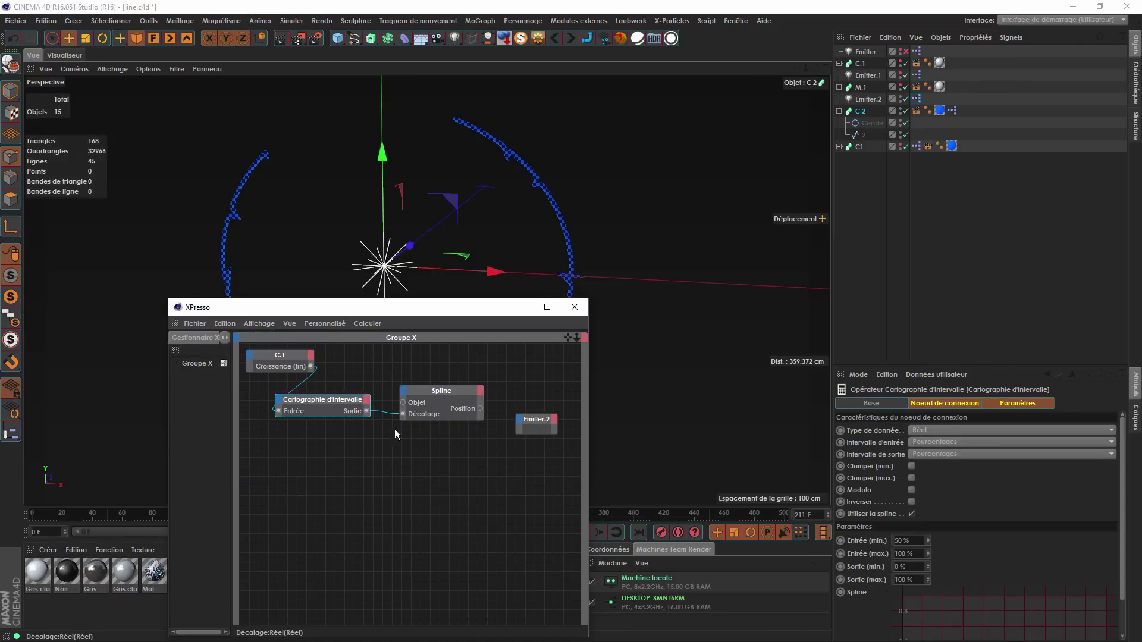
pyautogui.moveTo(344, 401); pyautogui.dragTo(330, 438)
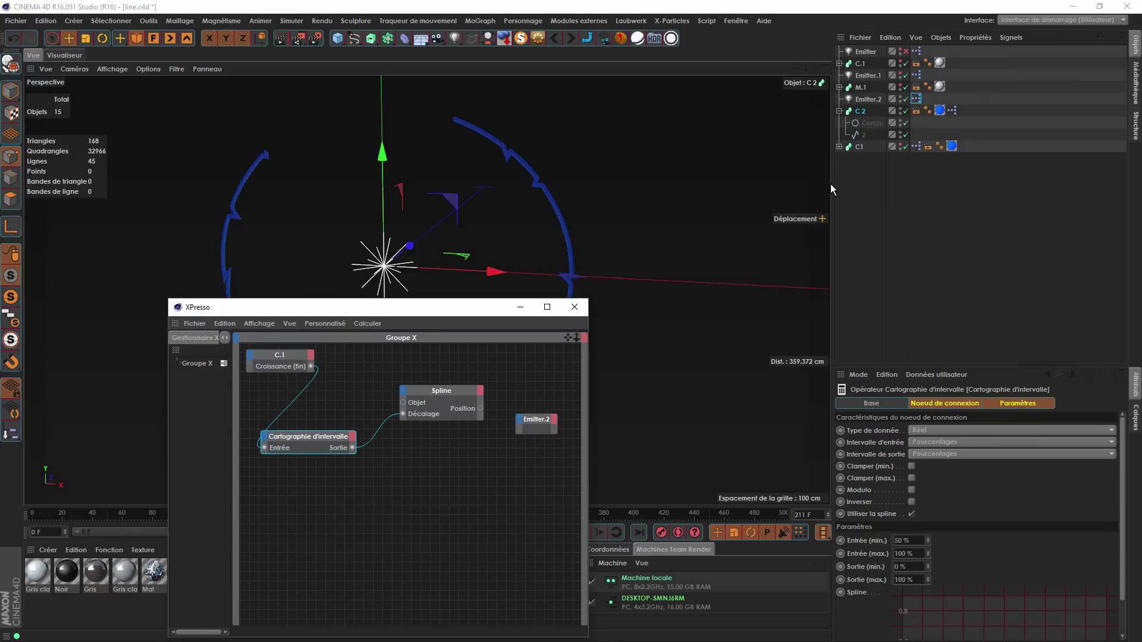
pyautogui.moveTo(863, 137); pyautogui.dragTo(546, 391)
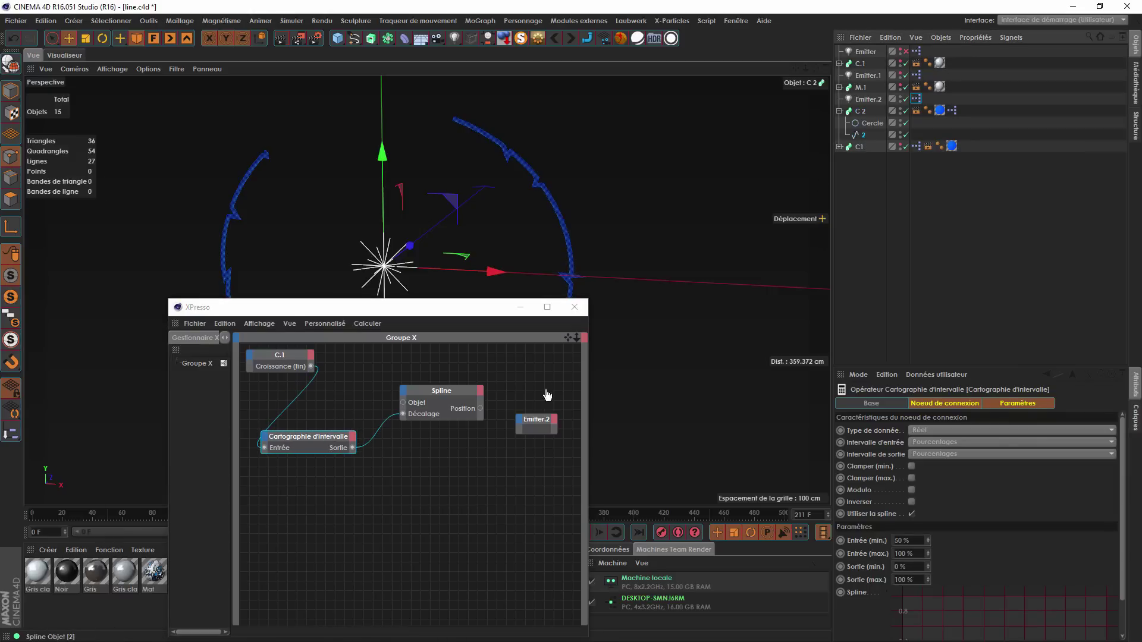
pyautogui.moveTo(339, 382); pyautogui.dragTo(340, 378)
pyautogui.click(357, 375)
pyautogui.click(389, 487)
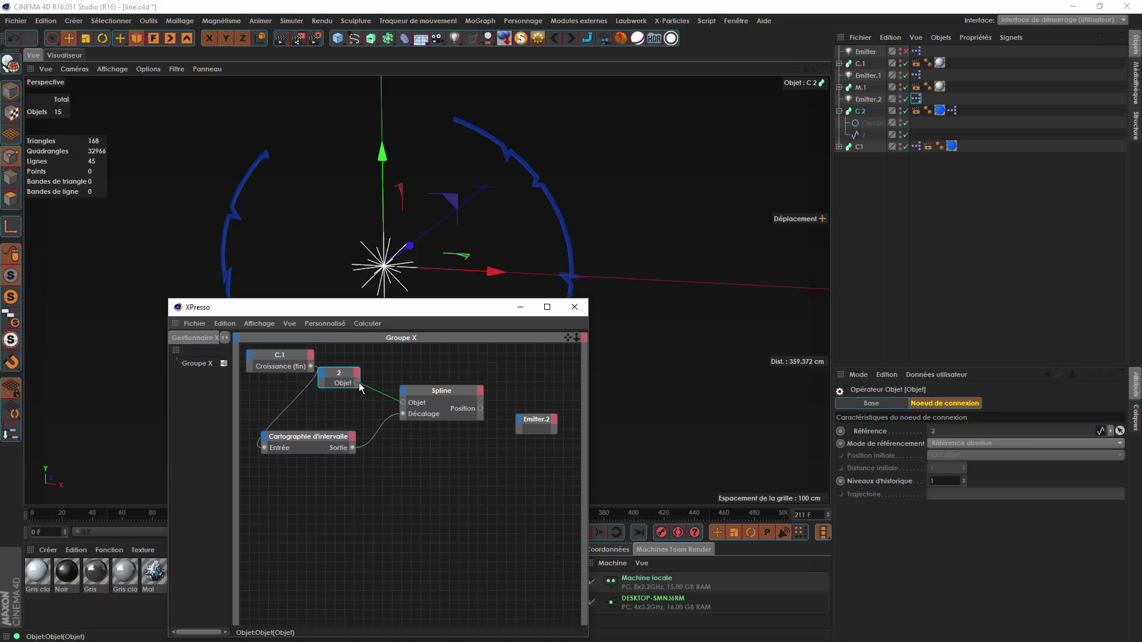
pyautogui.moveTo(384, 396); pyautogui.dragTo(351, 381)
pyautogui.press('Delete')
# Add an Objet node with referencing mode Utiliser une position initiale and initial position Successeur au même niveau.
pyautogui.rightClick(352, 380)
pyautogui.moveTo(416, 388)
pyautogui.moveTo(506, 388)
pyautogui.moveTo(575, 388)
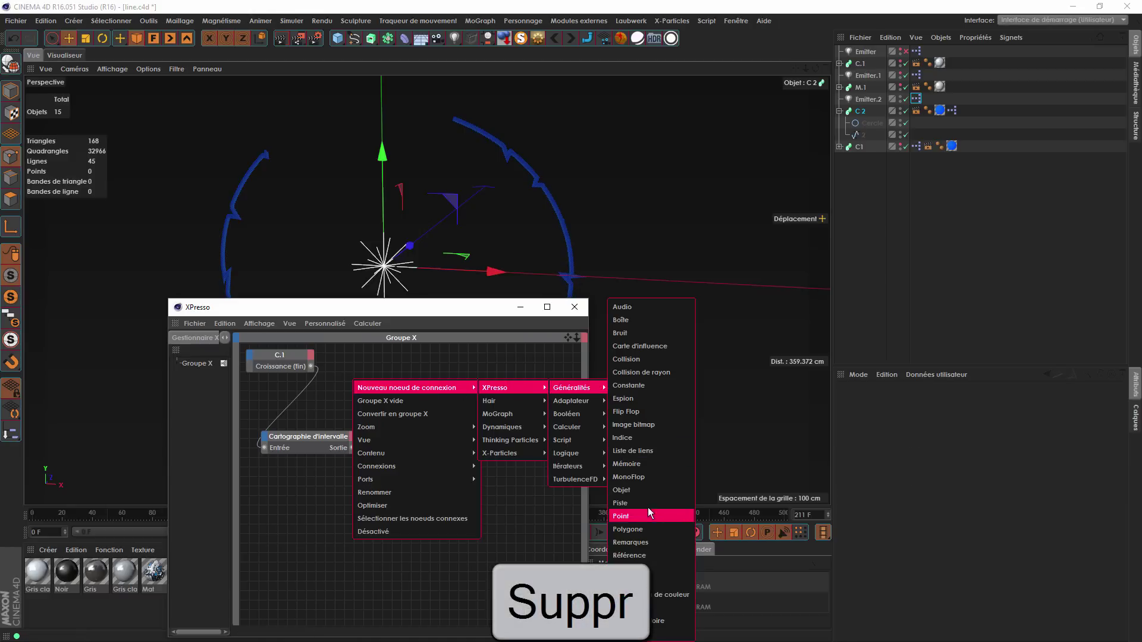
pyautogui.click(647, 491)
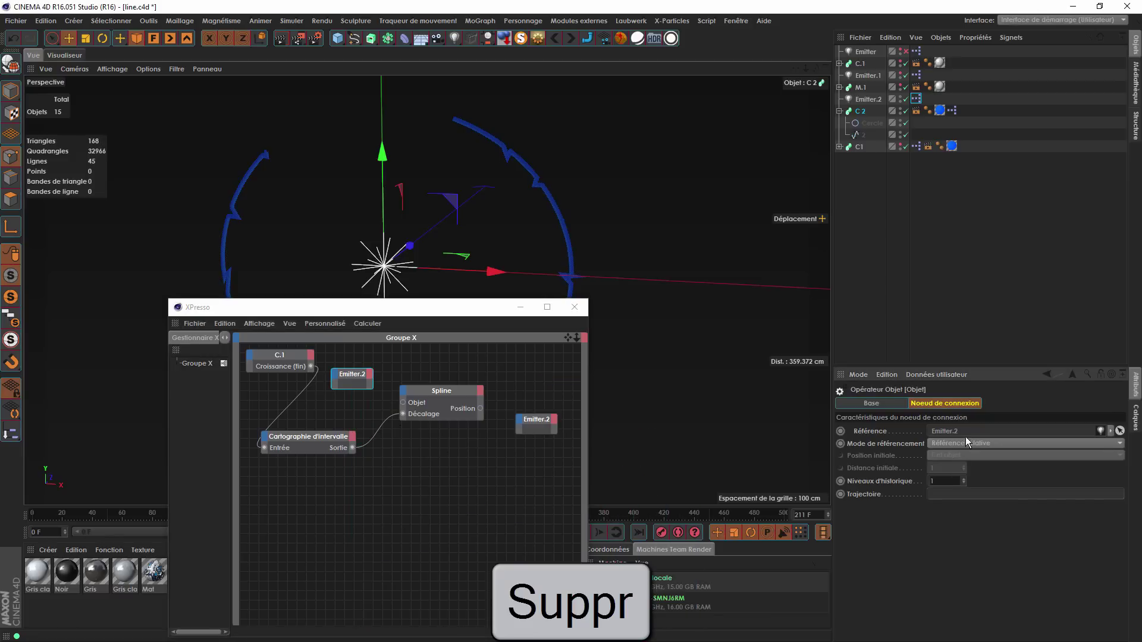
pyautogui.click(965, 443)
pyautogui.click(973, 467)
pyautogui.click(973, 455)
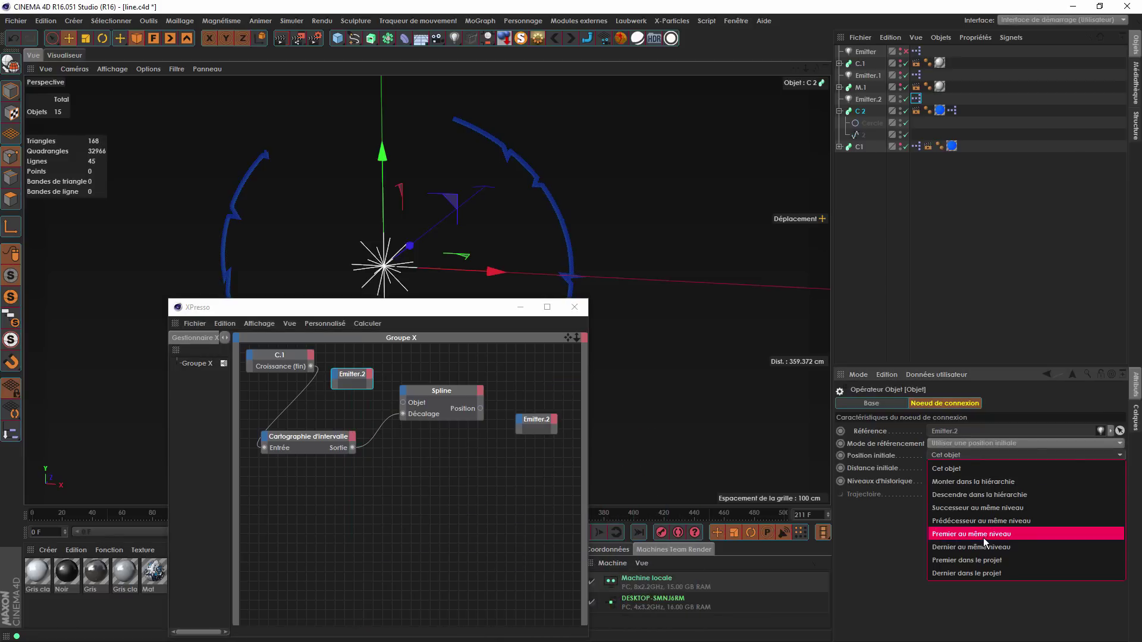
pyautogui.click(975, 508)
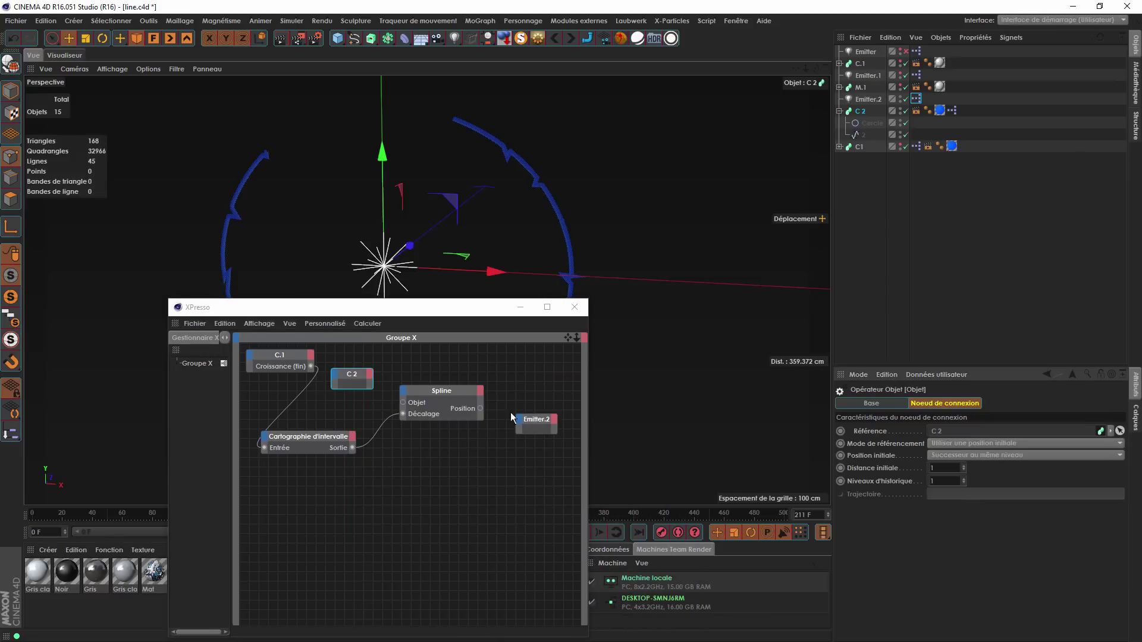
# Give the C 2 node an Objet output and connect it to the Spline node's Objet input.
pyautogui.click(367, 378)
pyautogui.click(381, 455)
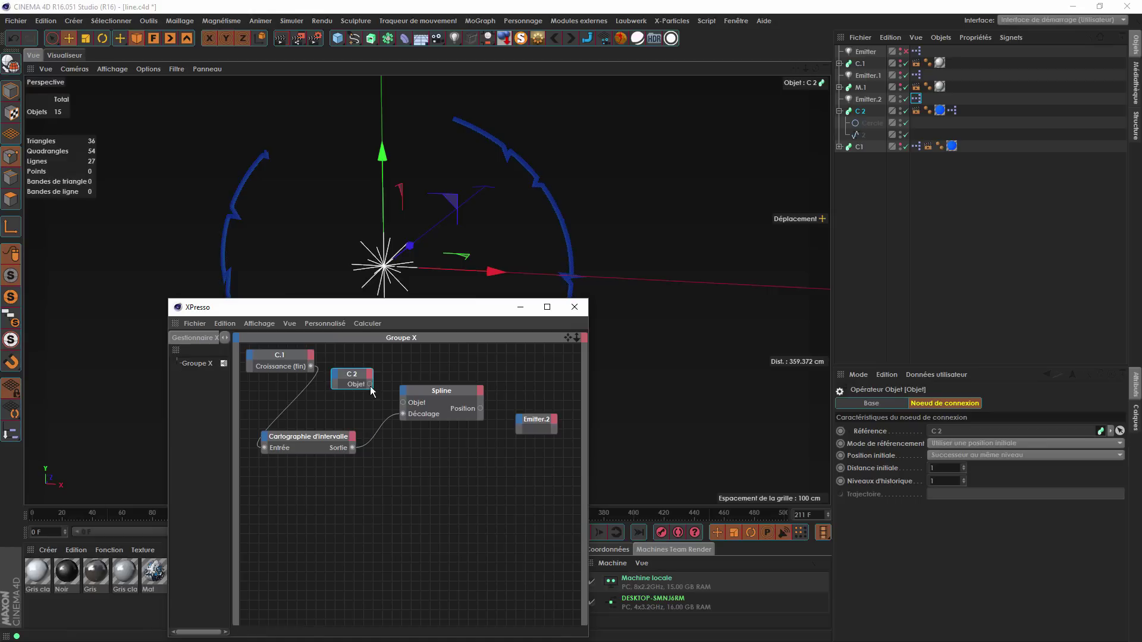
pyautogui.moveTo(369, 384); pyautogui.dragTo(403, 403)
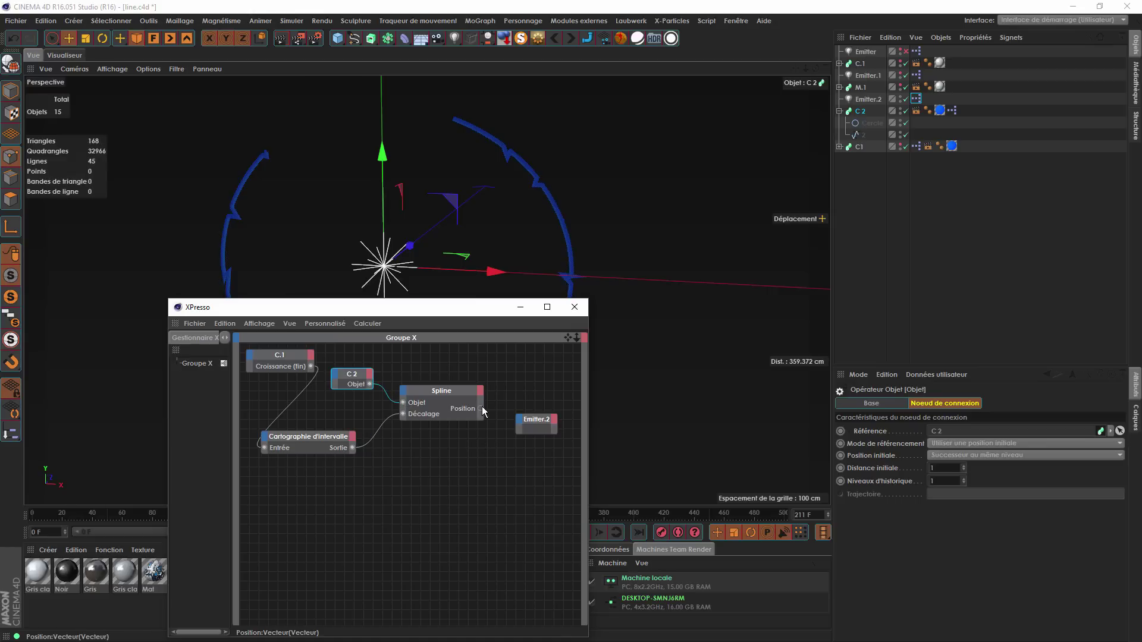
# Connect the Spline node's Position output to Emitter.2 through a new Position globale input.
pyautogui.moveTo(524, 473); pyautogui.dragTo(521, 421)
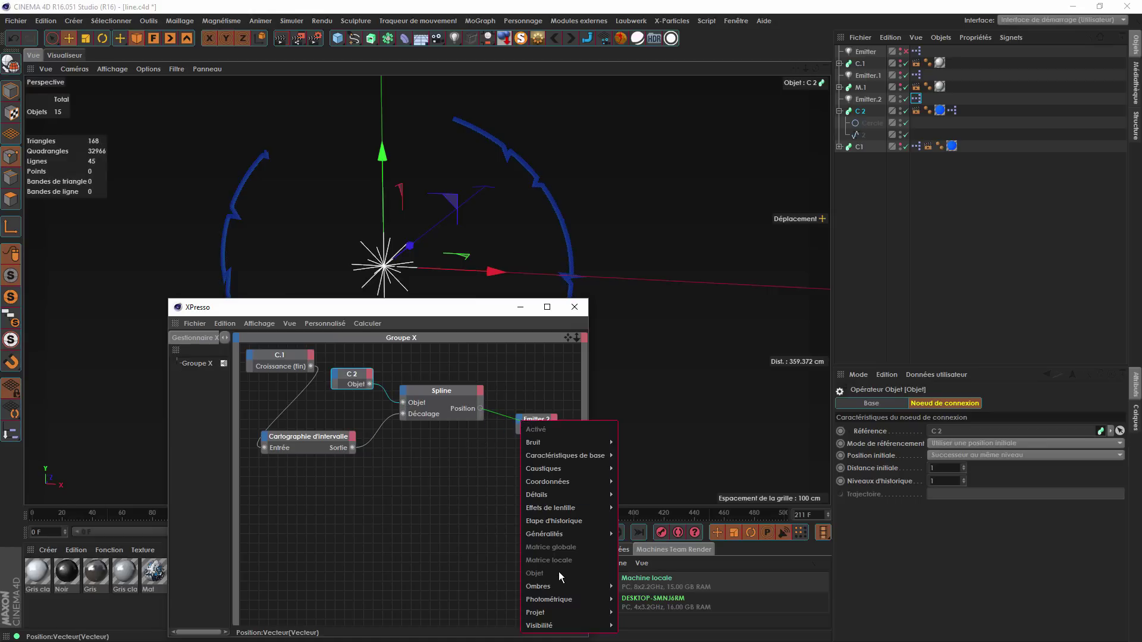
pyautogui.moveTo(587, 483)
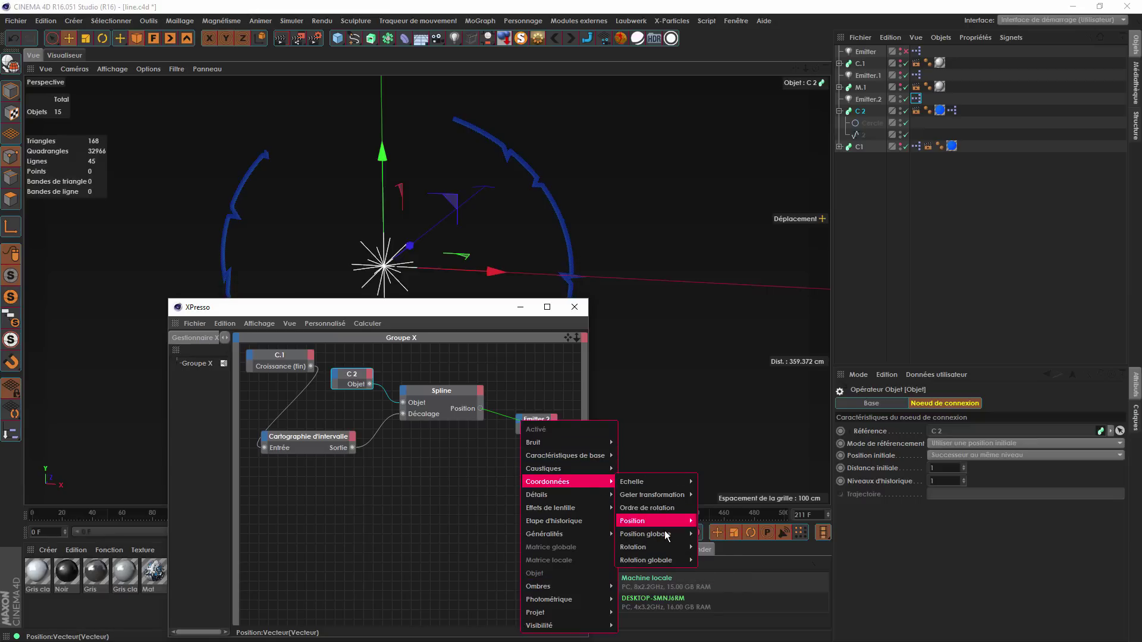
pyautogui.moveTo(669, 535)
pyautogui.click(725, 534)
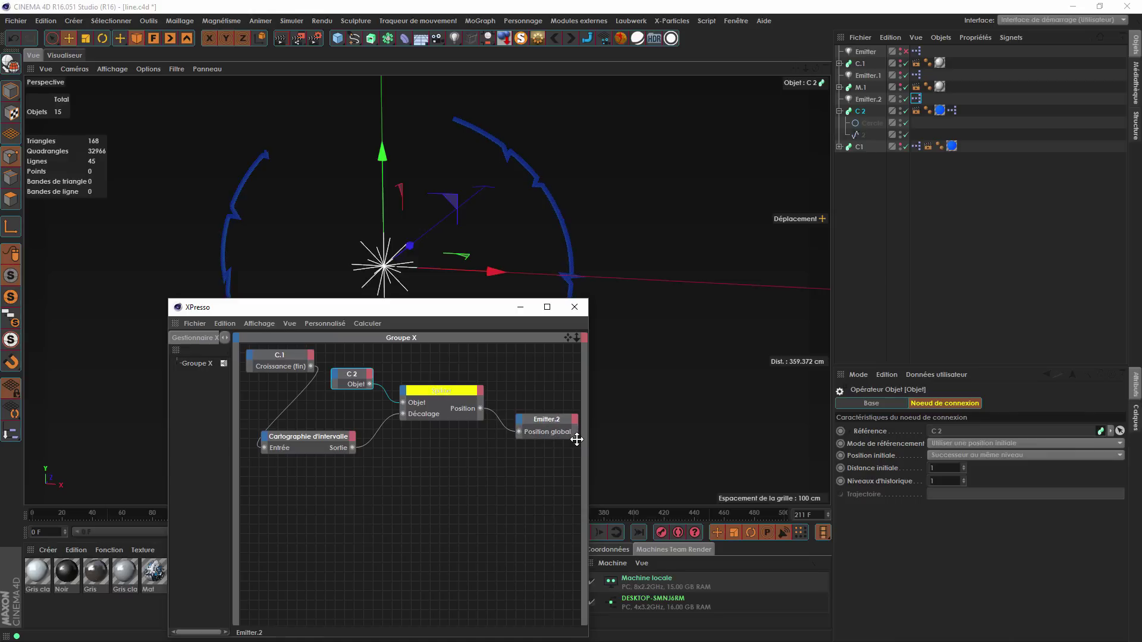
# Replace the C 2 node's reference with spline 2, and reposition the C.1 and Cartographie d'intervalle nodes beneath it.
pyautogui.click(457, 396)
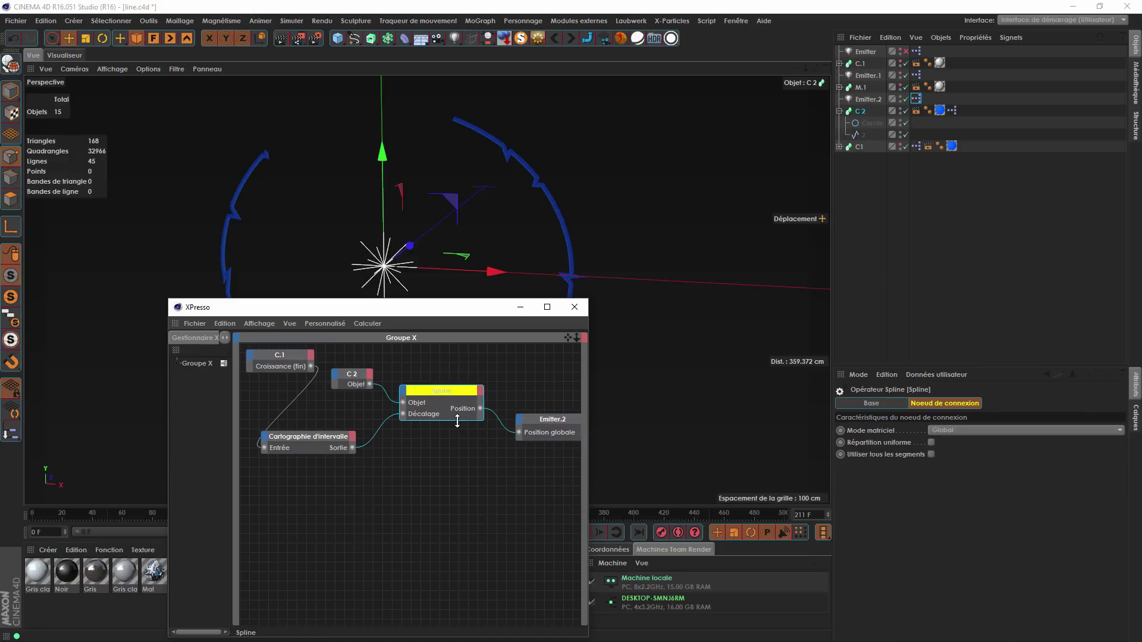
pyautogui.click(351, 379)
pyautogui.moveTo(864, 141); pyautogui.dragTo(571, 463)
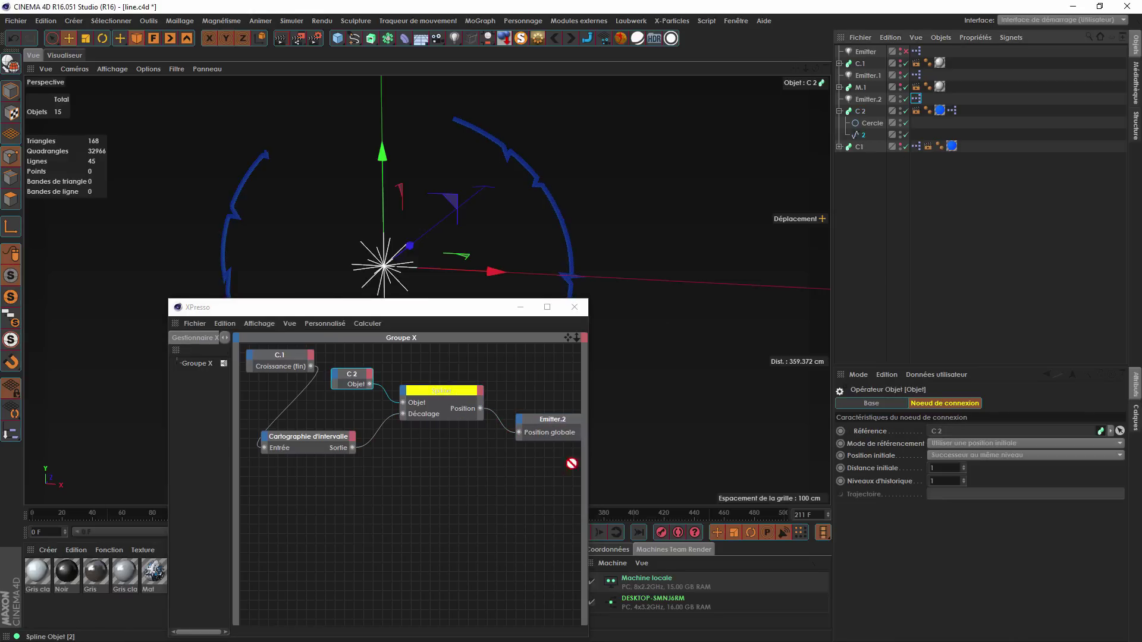
pyautogui.moveTo(353, 378); pyautogui.dragTo(347, 392)
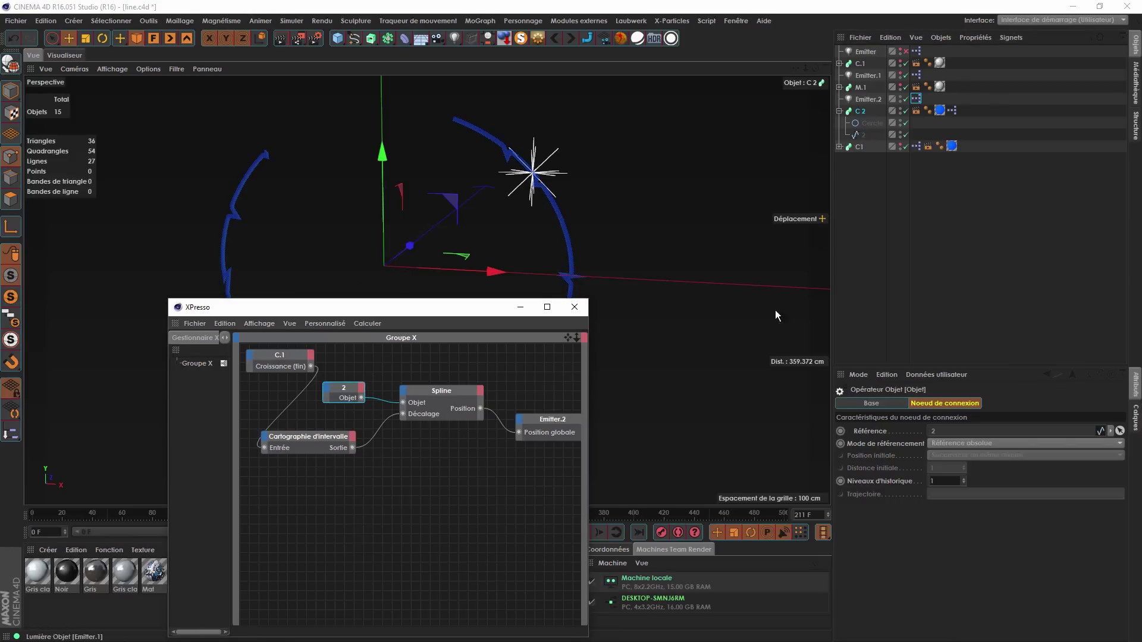
pyautogui.moveTo(278, 360); pyautogui.dragTo(297, 504)
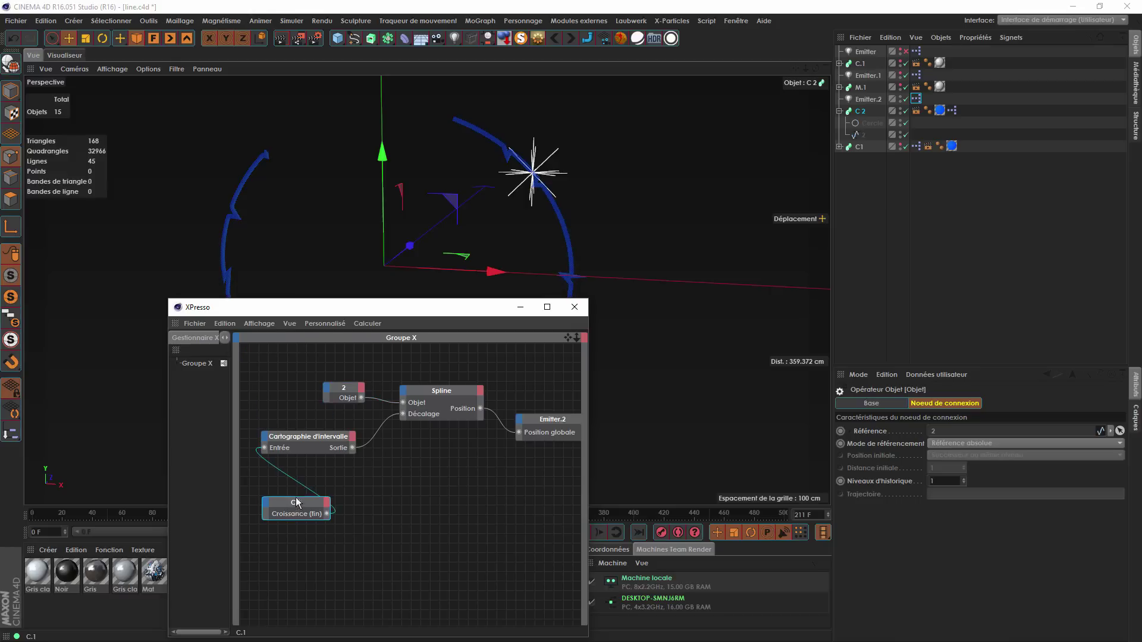
pyautogui.moveTo(309, 436); pyautogui.dragTo(333, 450)
# Scrub the timeline to frame 191 to check Emitter.2's travel against C 2's growth.
pyautogui.moveTo(419, 300); pyautogui.dragTo(574, 316)
pyautogui.moveTo(474, 329); pyautogui.dragTo(376, 567)
pyautogui.moveTo(350, 508)
pyautogui.mouseDown()
pyautogui.moveTo(339, 507)
pyautogui.moveTo(364, 510)
pyautogui.mouseUp()
pyautogui.moveTo(358, 515); pyautogui.dragTo(319, 514)
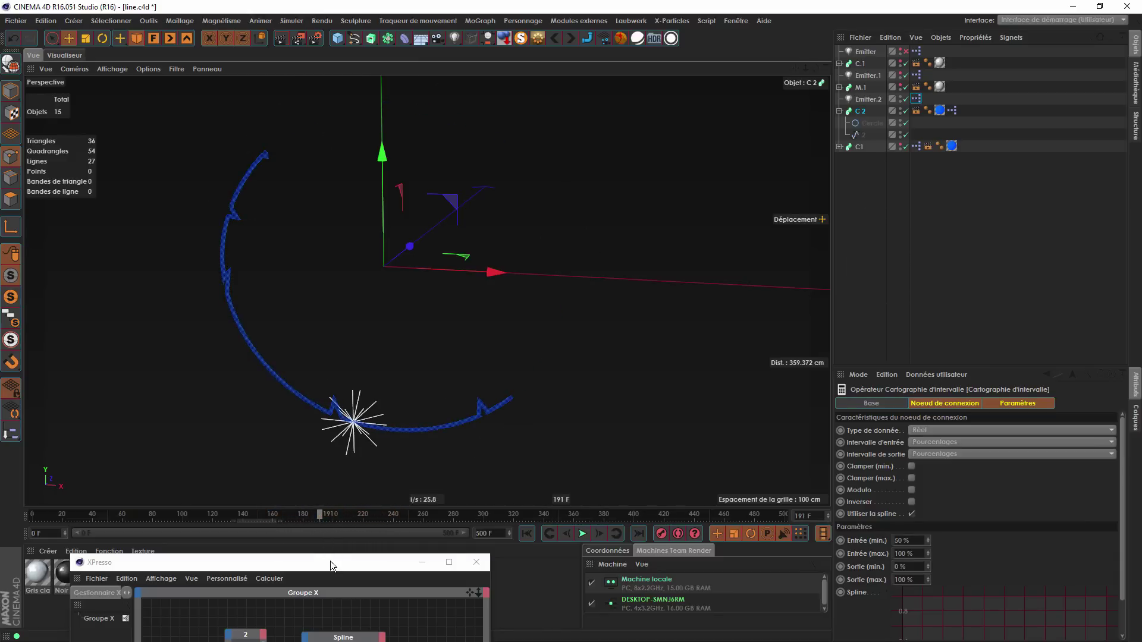
pyautogui.moveTo(331, 564); pyautogui.dragTo(370, 505)
# Place Emitter.2 between C 2 and C1 in the object list, then inspect its Cartographie d'intervalle node's settings.
pyautogui.moveTo(870, 100); pyautogui.dragTo(858, 145)
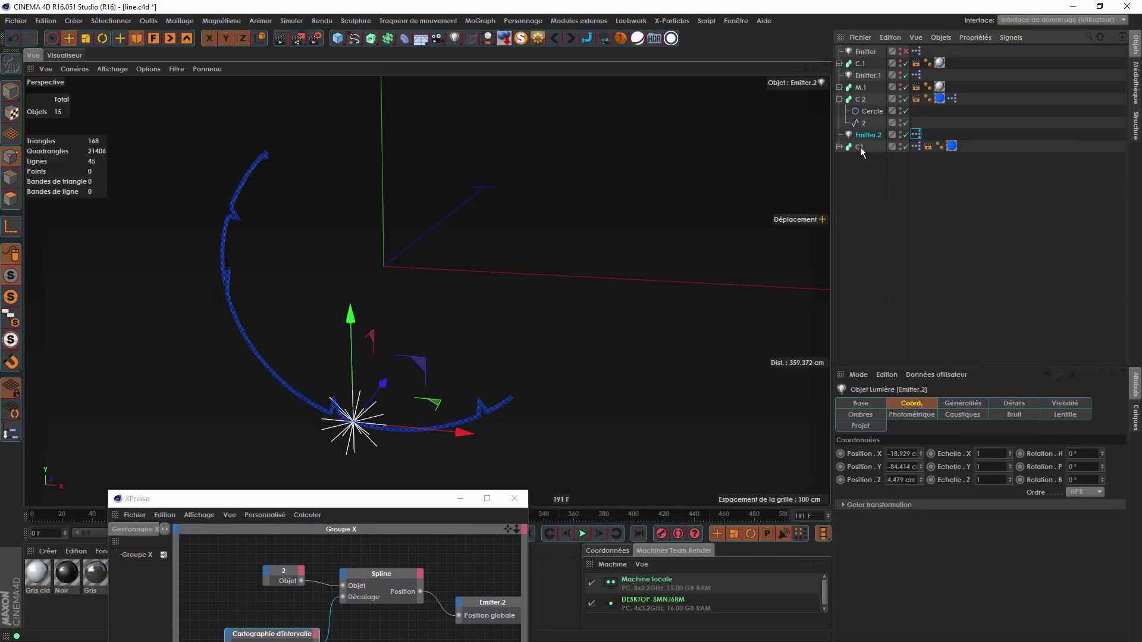
pyautogui.click(840, 99)
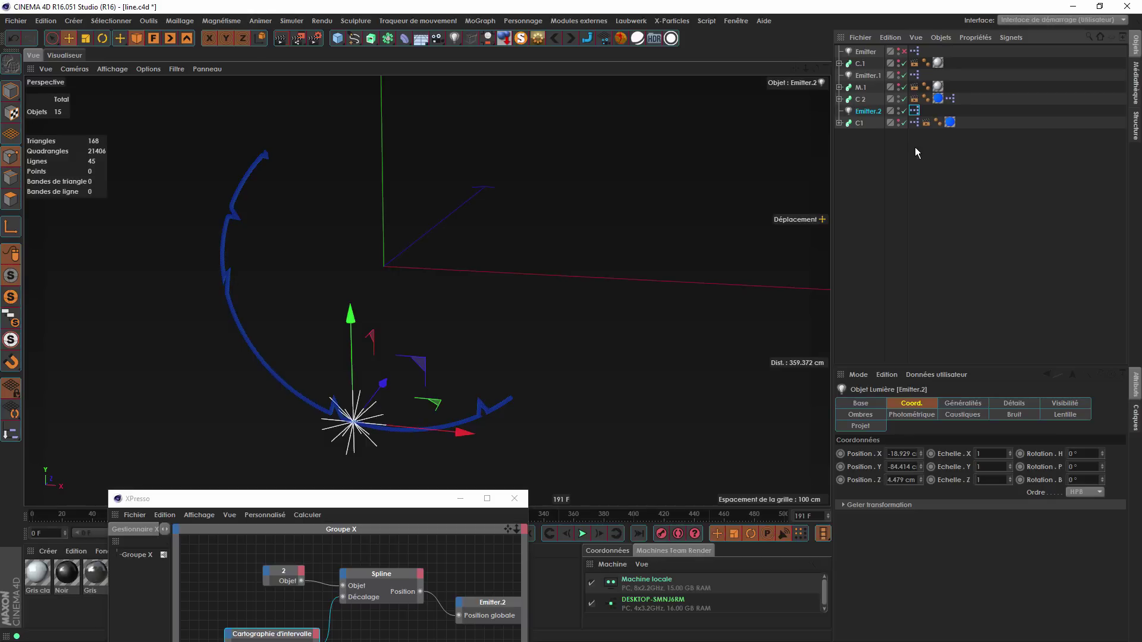
pyautogui.click(914, 111)
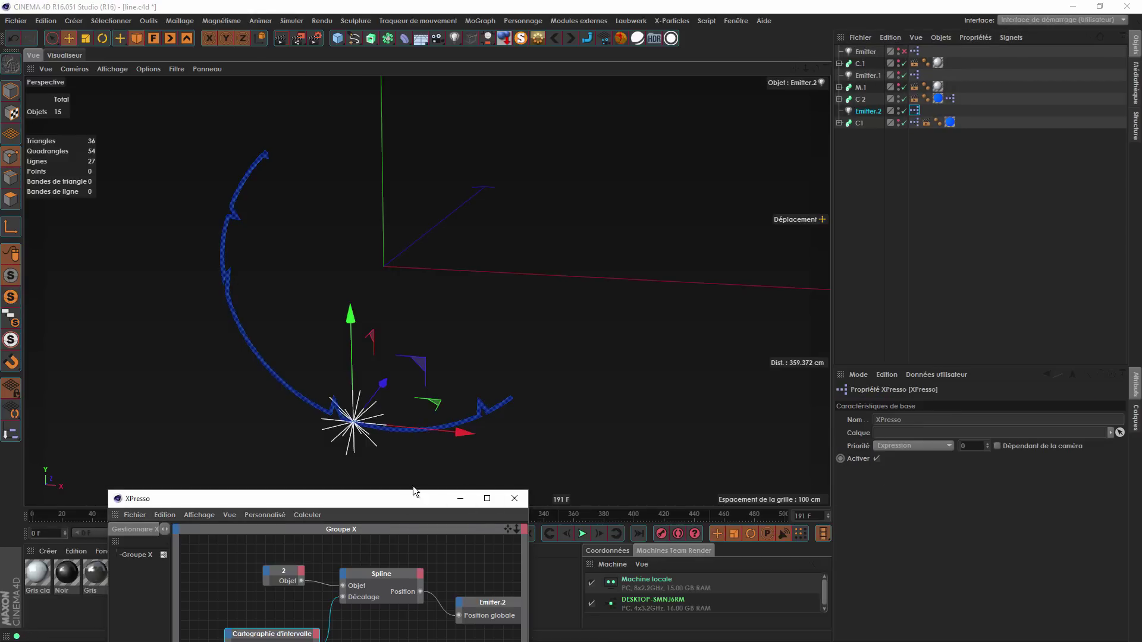
pyautogui.moveTo(414, 491); pyautogui.dragTo(474, 315)
pyautogui.click(361, 458)
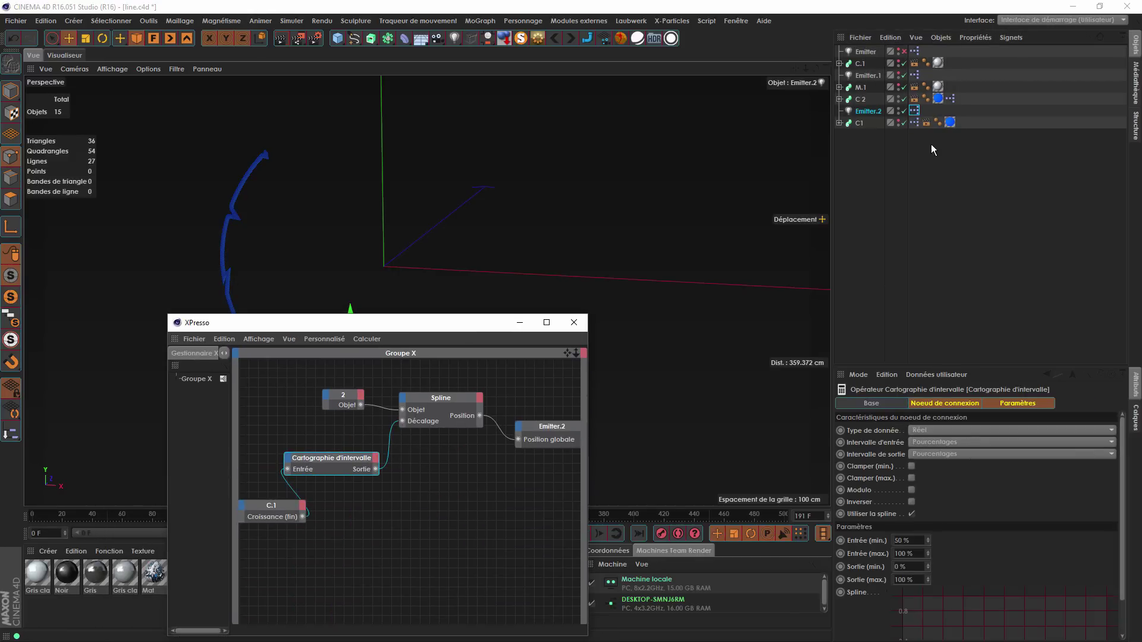
# Copy the C.1 and Cartographie d'intervalle nodes from C1's XPresso graph.
pyautogui.click(914, 123)
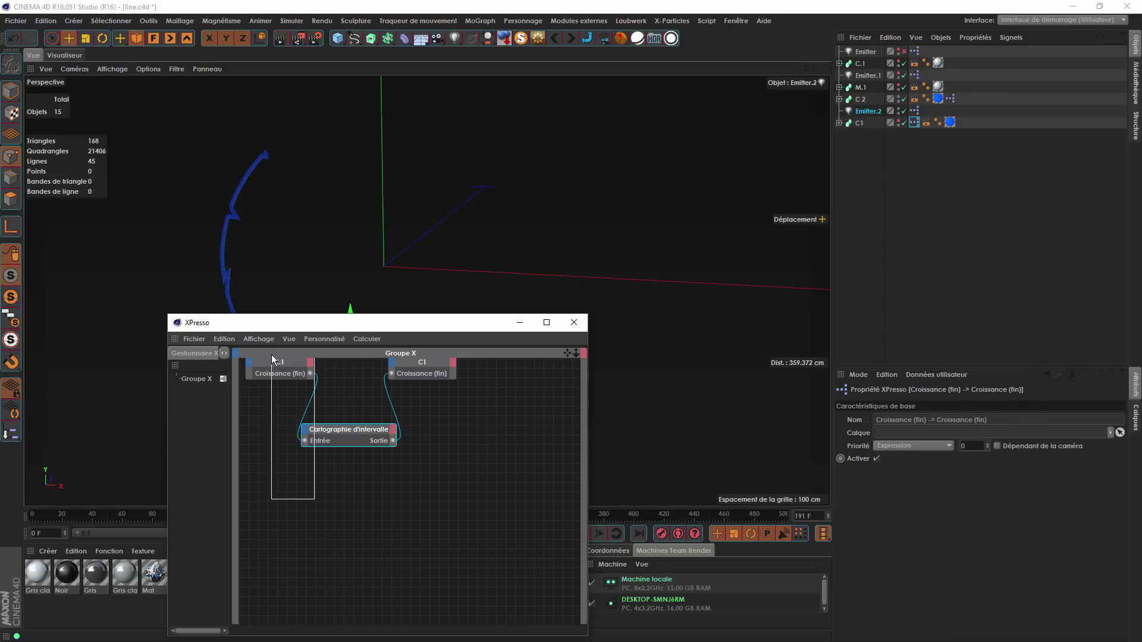
pyautogui.moveTo(271, 355); pyautogui.dragTo(258, 352)
pyautogui.click(232, 342)
pyautogui.click(253, 400)
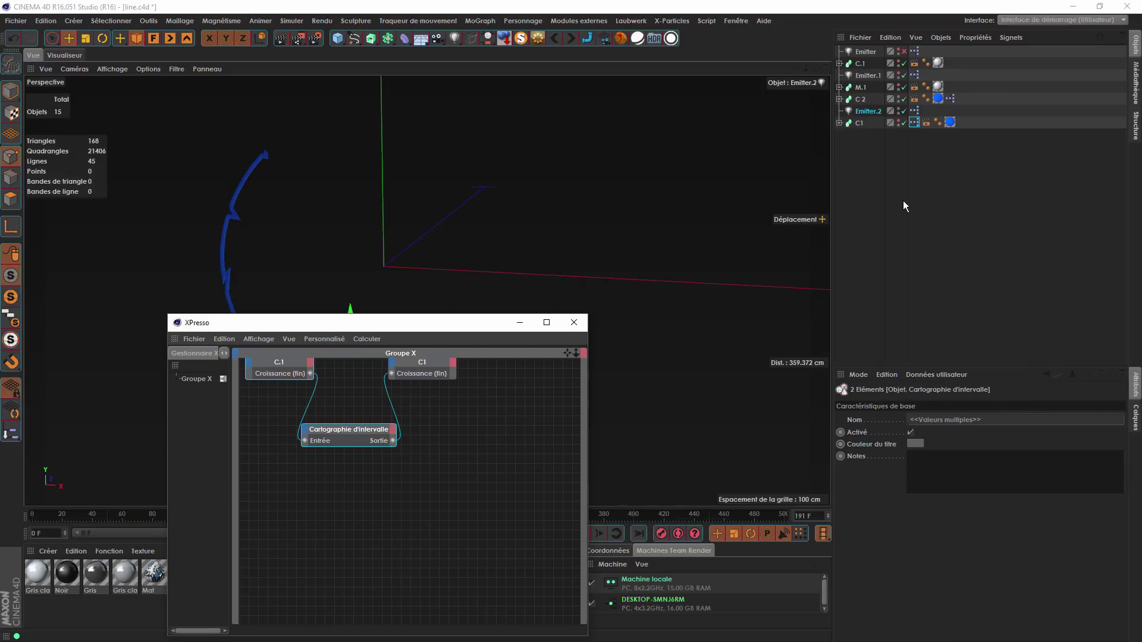
# Delete the C.1 and Cartographie d'intervalle nodes from Emitter.2's XPresso graph.
pyautogui.click(912, 112)
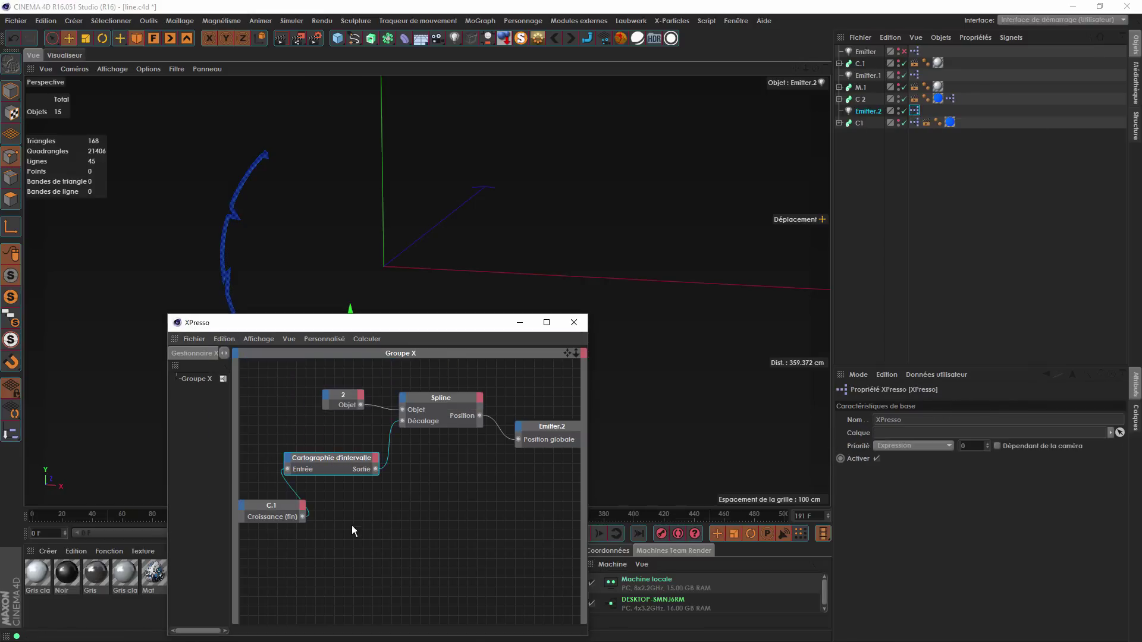
pyautogui.moveTo(355, 533); pyautogui.dragTo(275, 459)
pyautogui.click(224, 339)
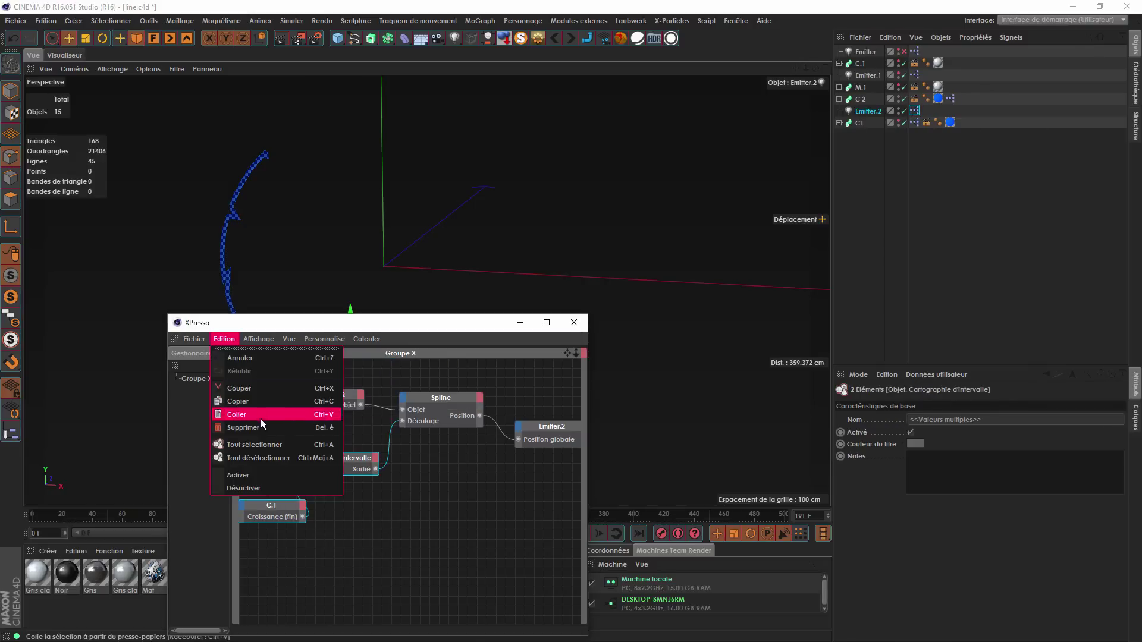
pyautogui.click(260, 423)
# Paste the nodes copied from C1 into Emitter.2's graph and connect Cartographie d'intervalle's Sortie to the Spline node's Décalage.
pyautogui.click(225, 339)
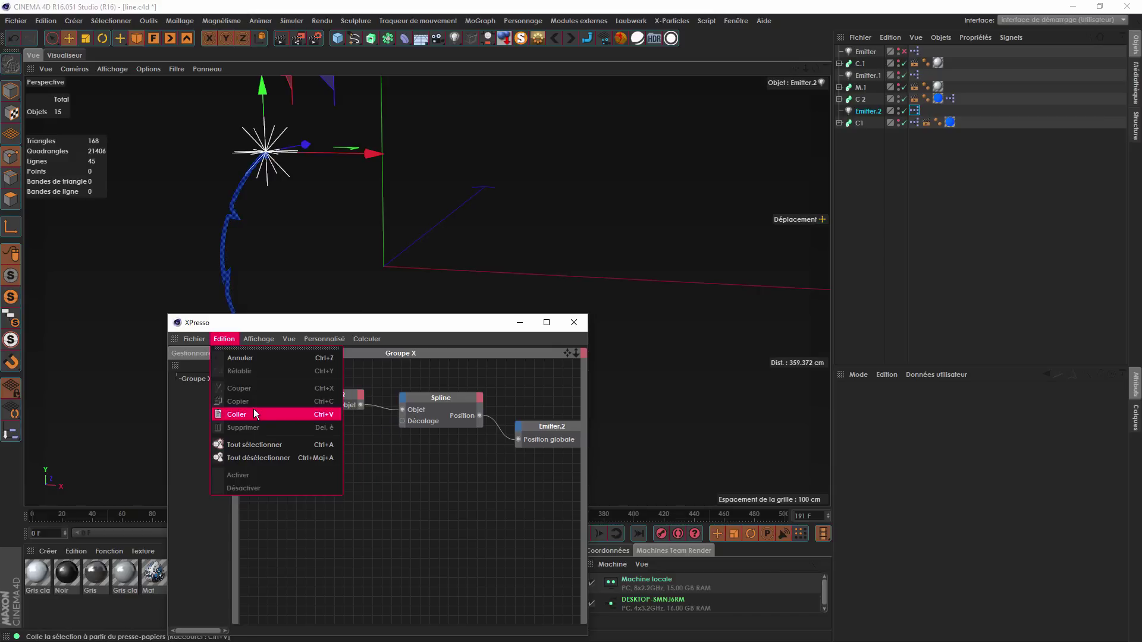
pyautogui.click(304, 323)
pyautogui.moveTo(298, 324); pyautogui.dragTo(387, 363)
pyautogui.click(319, 379)
pyautogui.click(330, 453)
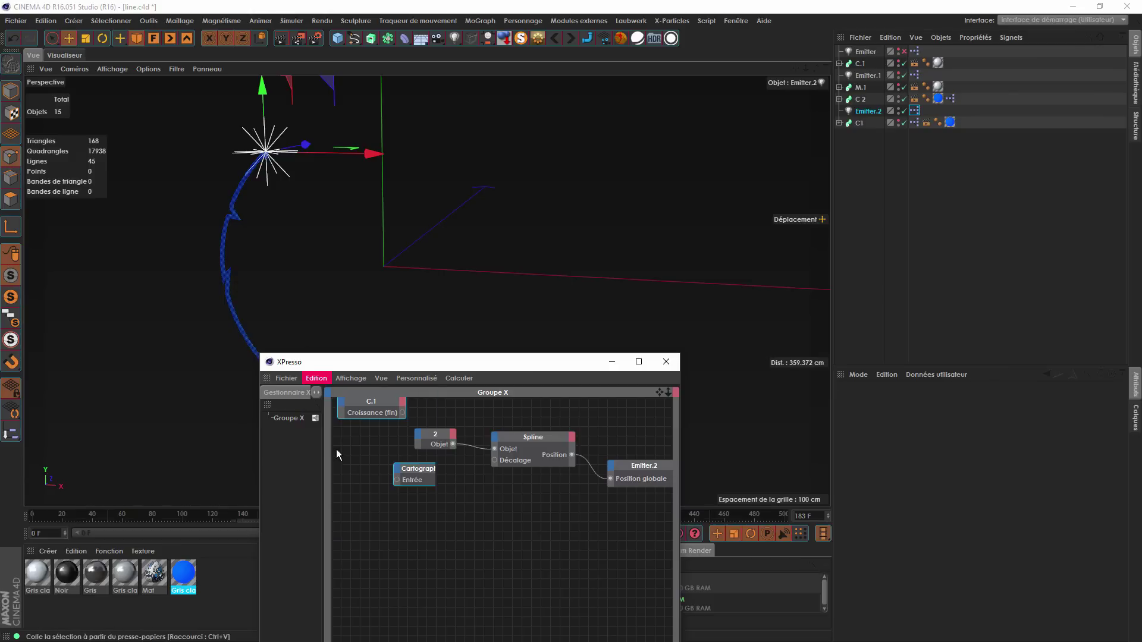
pyautogui.click(493, 480)
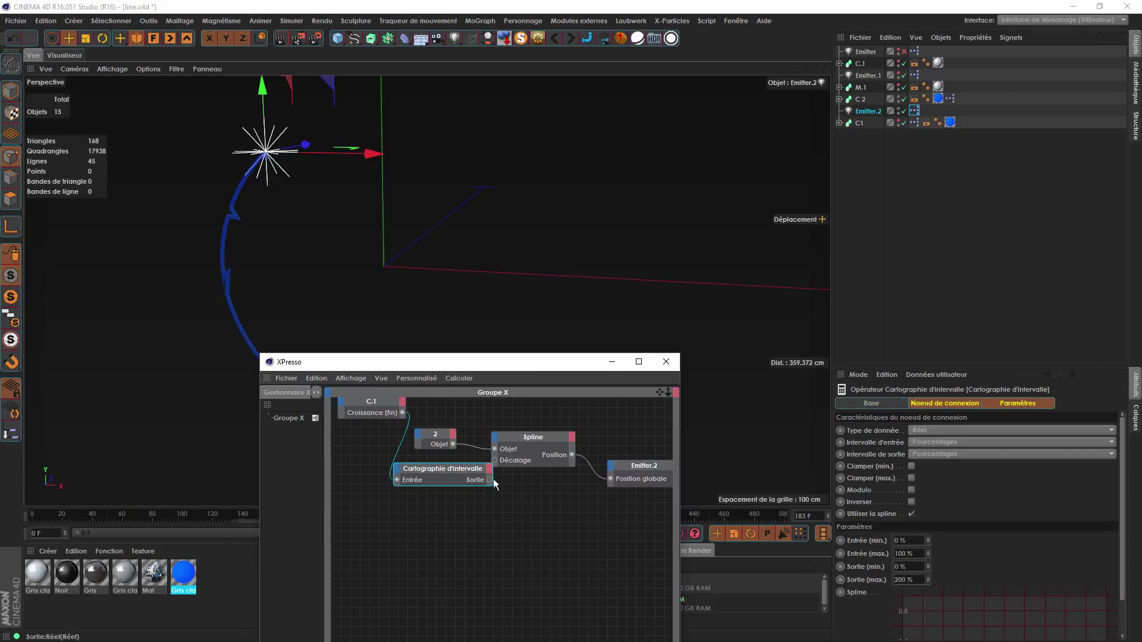
# Scrub the timeline to frame 184 to check Emitter.2's position along the growing line.
pyautogui.moveTo(496, 364); pyautogui.dragTo(472, 580)
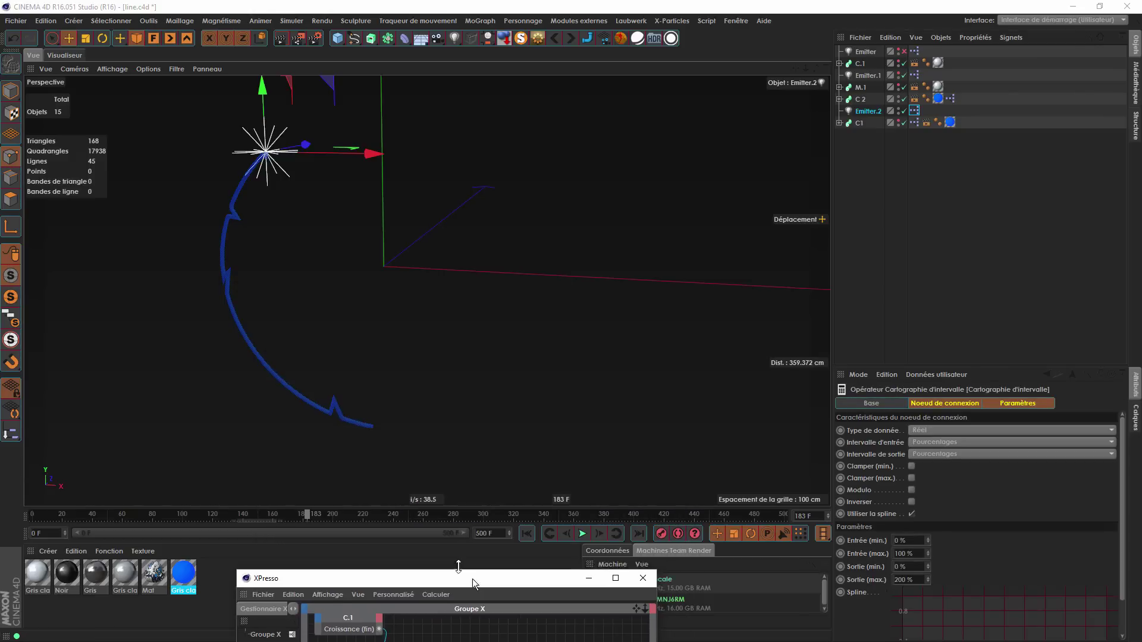
pyautogui.moveTo(272, 514); pyautogui.dragTo(301, 530)
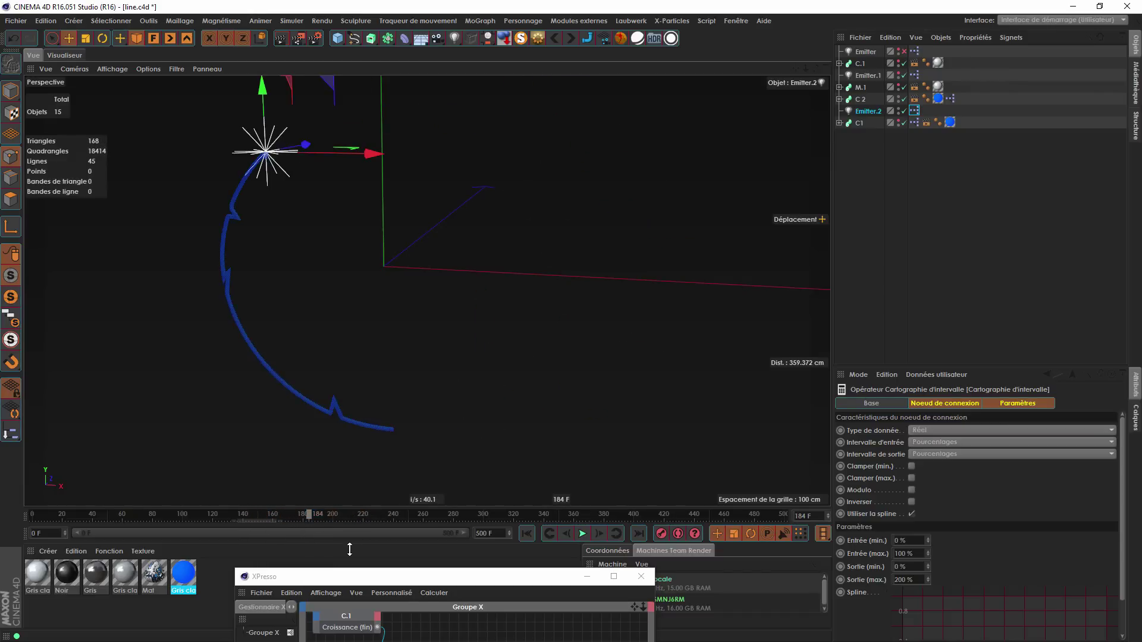
pyautogui.moveTo(416, 586); pyautogui.dragTo(435, 365)
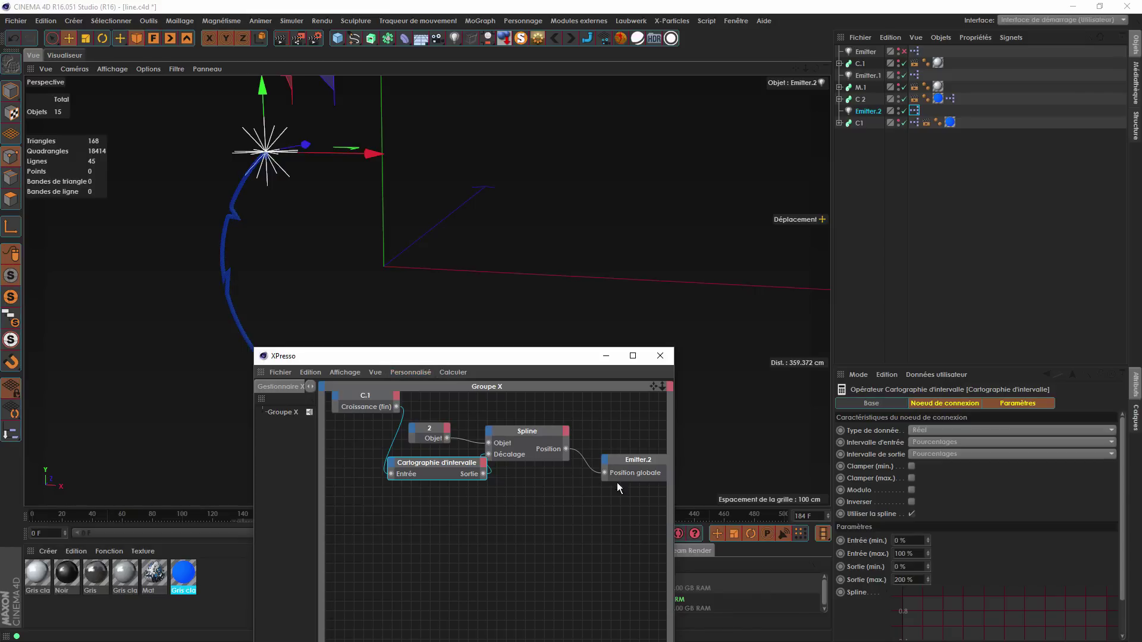
# Move the Cartographie d'intervalle node clear of the Spline node, and enable Répartition uniforme on the Spline node.
pyautogui.click(540, 442)
pyautogui.moveTo(436, 472); pyautogui.dragTo(399, 503)
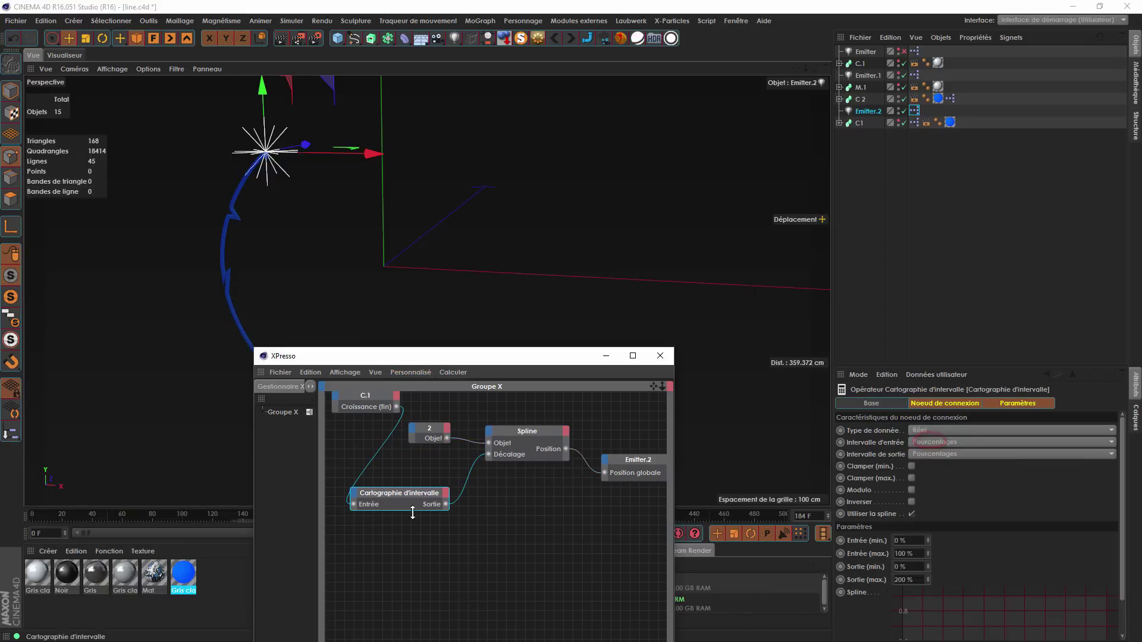
pyautogui.rightClick(498, 482)
pyautogui.moveTo(613, 490)
pyautogui.moveTo(655, 491)
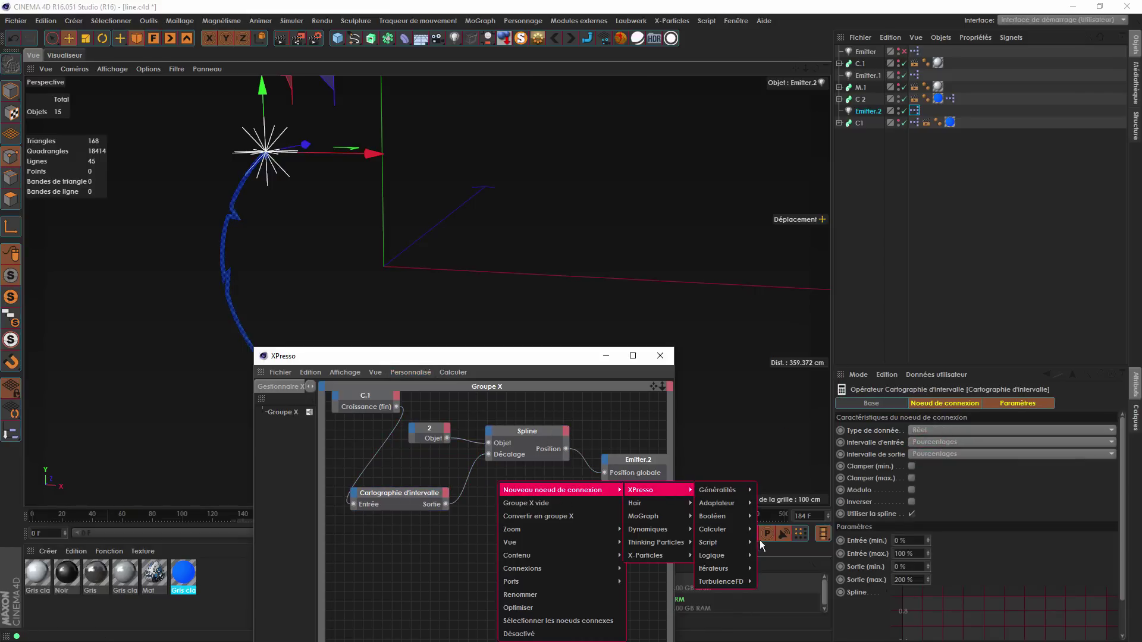
pyautogui.click(547, 436)
pyautogui.click(934, 445)
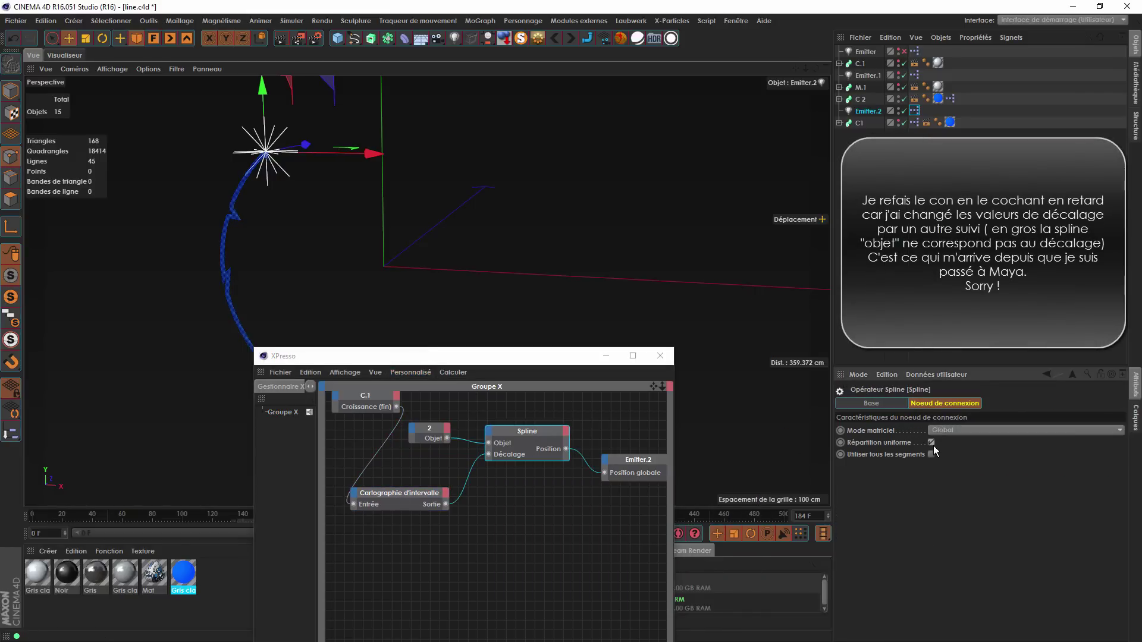
# Scrub the timeline to frame 188 to check Emitter.2's motion with Répartition uniforme enabled.
pyautogui.moveTo(534, 354); pyautogui.dragTo(551, 543)
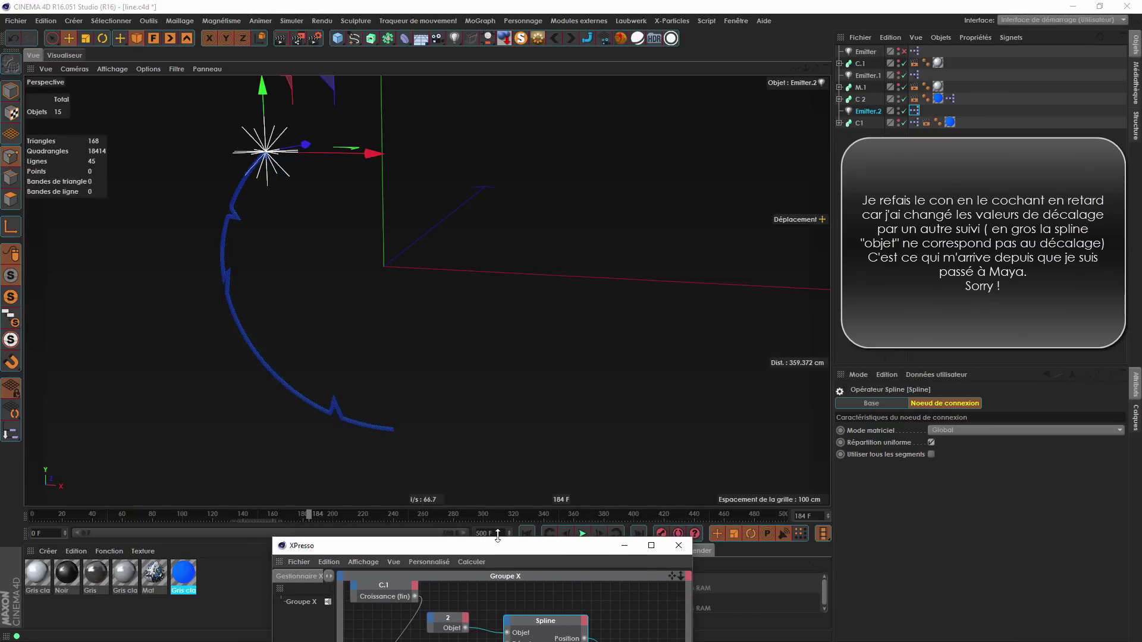
pyautogui.moveTo(326, 513)
pyautogui.mouseDown()
pyautogui.moveTo(388, 518)
pyautogui.moveTo(277, 516)
pyautogui.moveTo(321, 517)
pyautogui.mouseUp()
pyautogui.moveTo(446, 544); pyautogui.dragTo(469, 282)
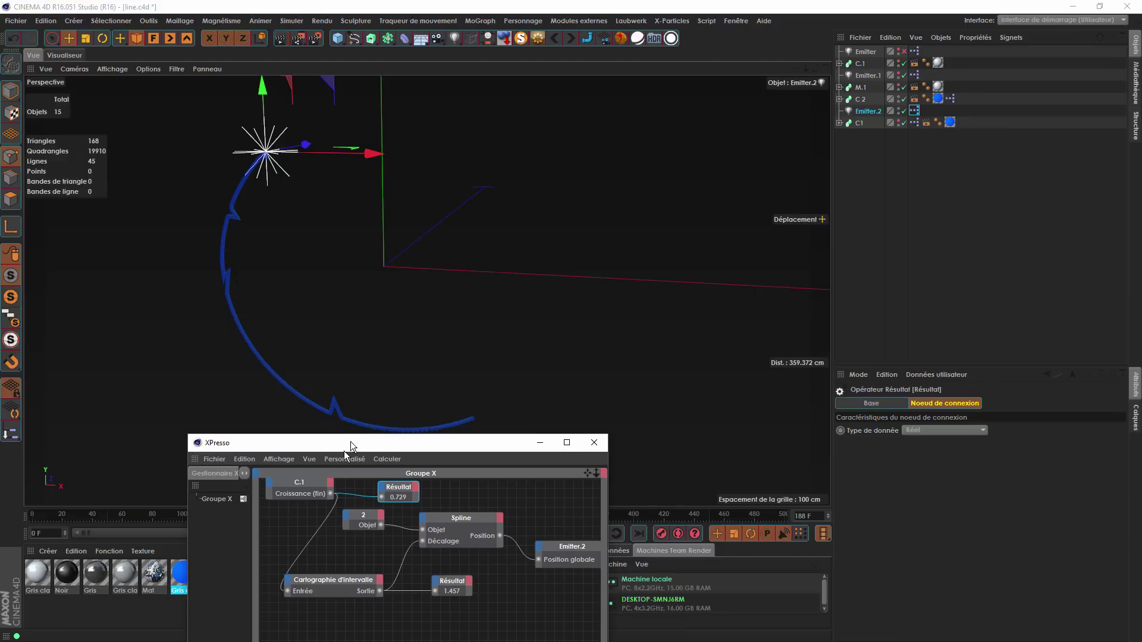
# Close the XPresso graph and delete the Emitter.1 and Emitter.2 lights from the scene.
pyautogui.moveTo(344, 451); pyautogui.dragTo(331, 469)
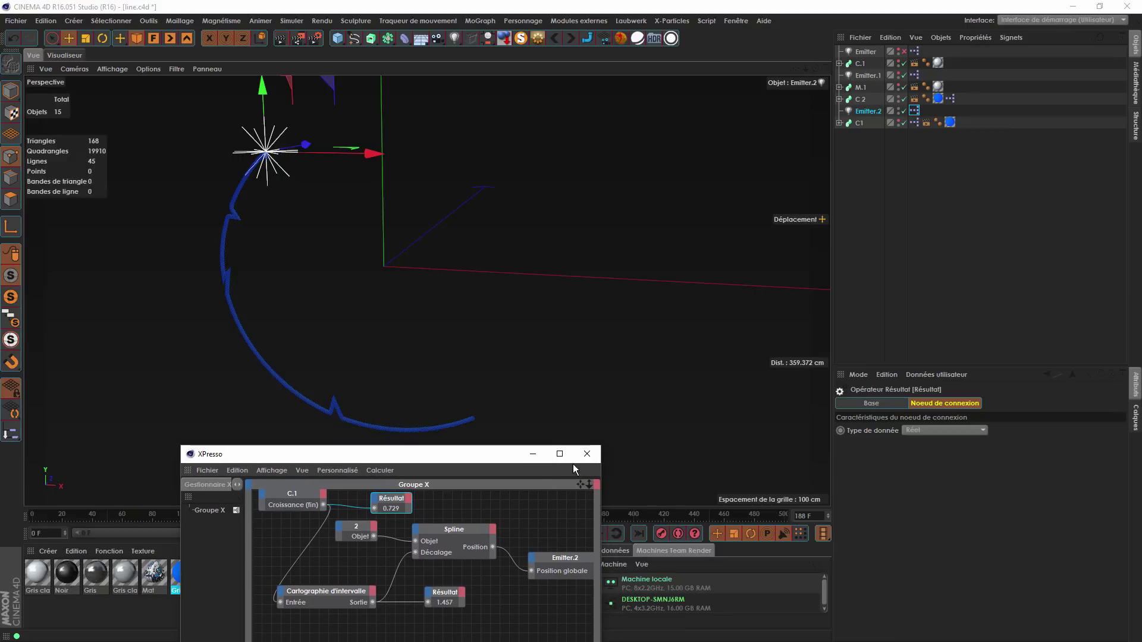
pyautogui.click(586, 456)
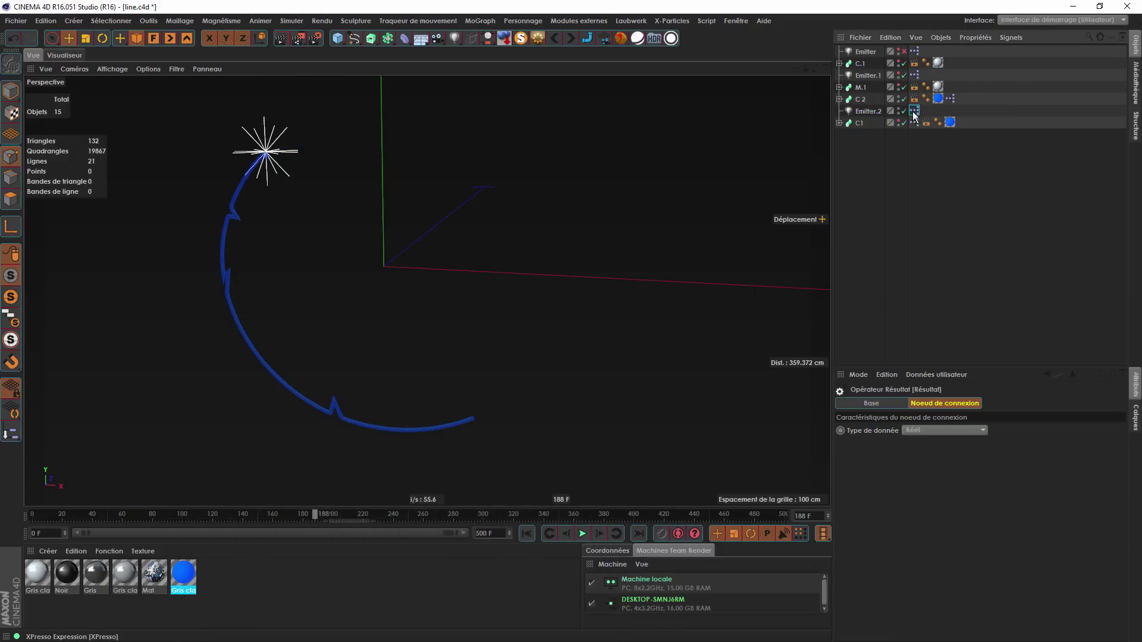
pyautogui.click(876, 113)
pyautogui.press('Delete')
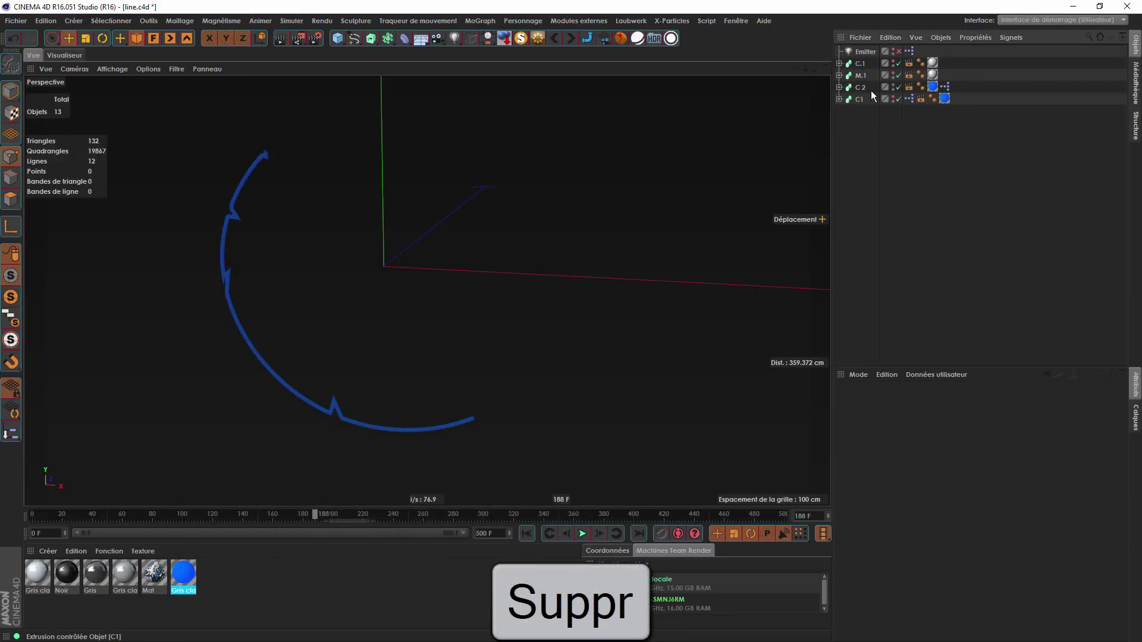
# Adjust the viewport visibility of C.1, C 2 and C1 so both blue sweeps show, and scrub the timeline to frame 243.
pyautogui.click(893, 61)
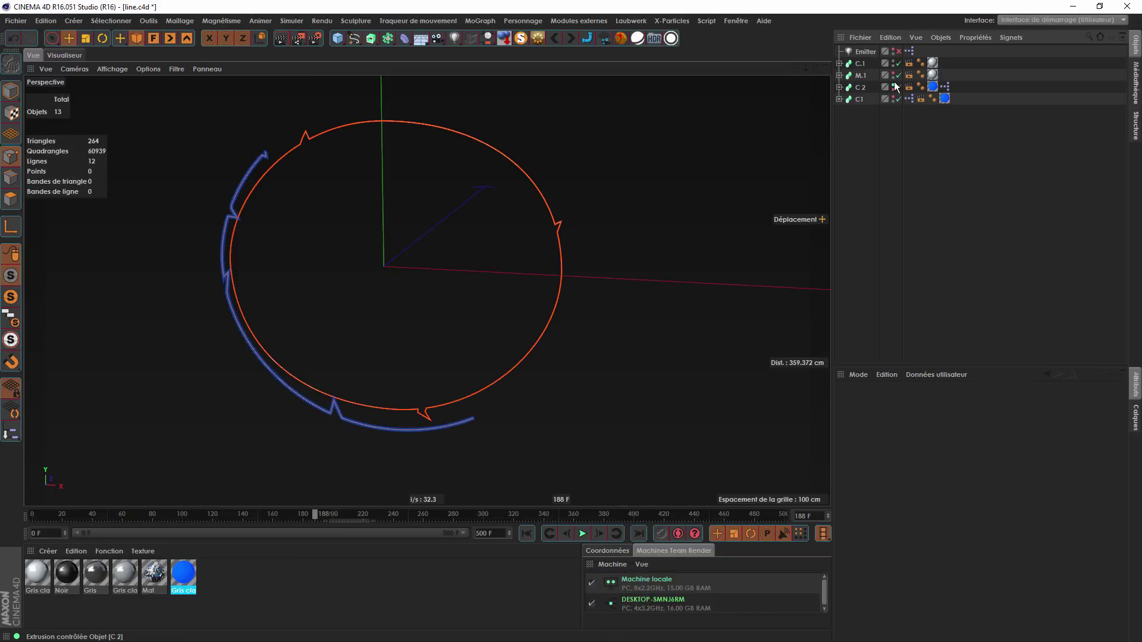
pyautogui.click(893, 85)
pyautogui.click(894, 86)
pyautogui.click(893, 97)
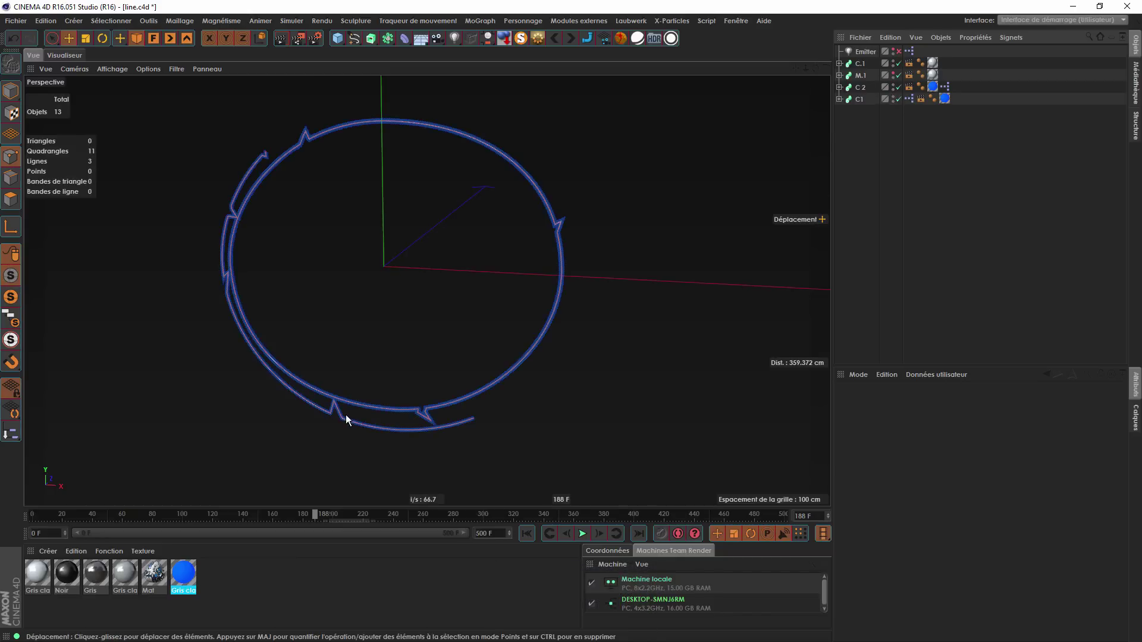
pyautogui.moveTo(267, 517); pyautogui.dragTo(404, 486)
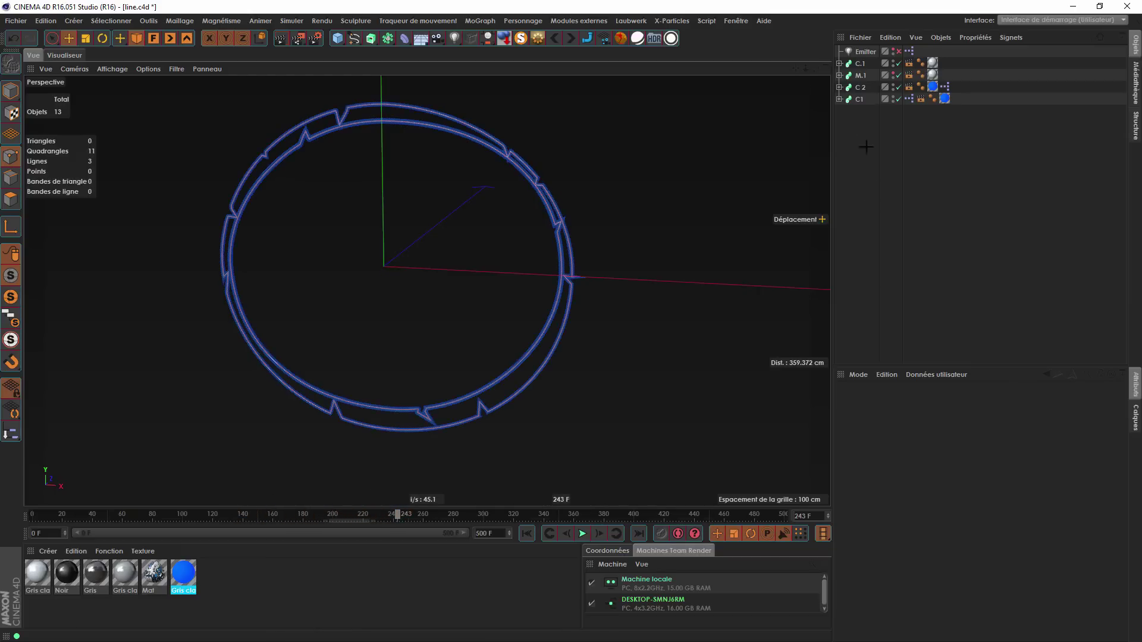
# Set a Croissance (fin) keyframe on C 2 and C1 at frame 243, and load both objects into the F-curve timeline.
pyautogui.moveTo(873, 173); pyautogui.dragTo(850, 84)
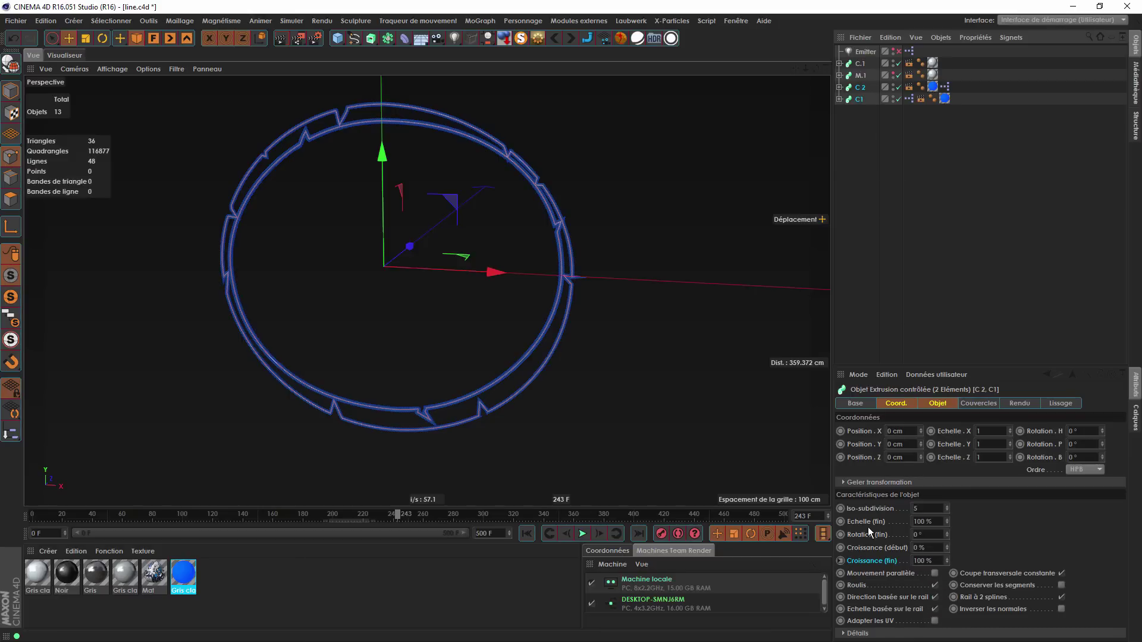
pyautogui.keyDown('ctrl'); pyautogui.click(840, 562); pyautogui.keyUp('ctrl')
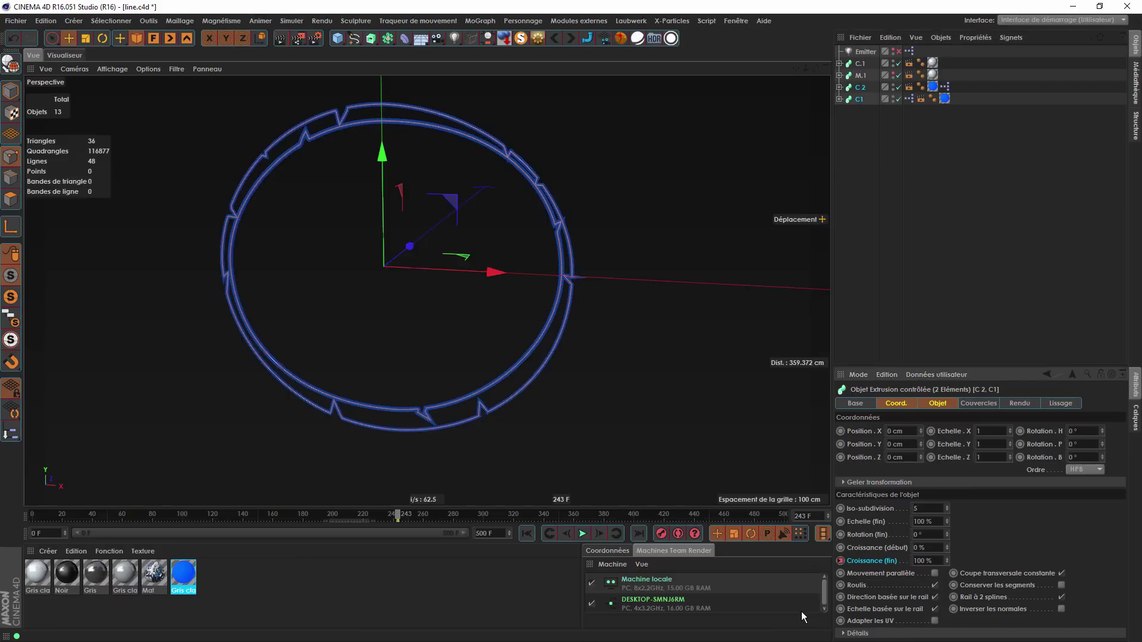
pyautogui.click(737, 22)
pyautogui.click(765, 127)
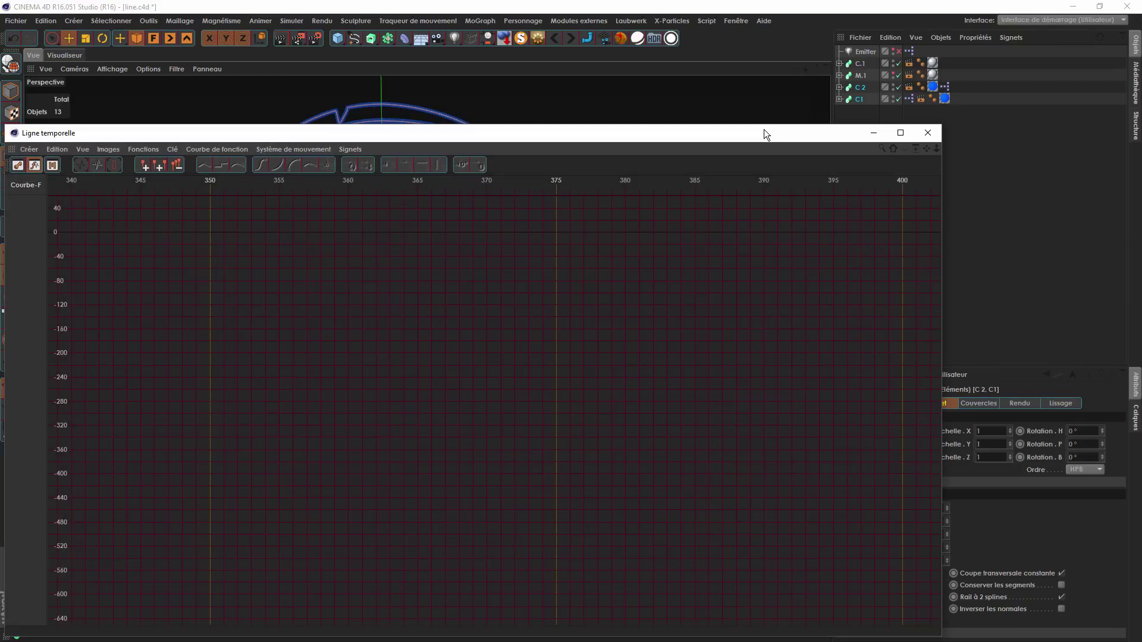
pyautogui.moveTo(859, 99); pyautogui.dragTo(80, 236)
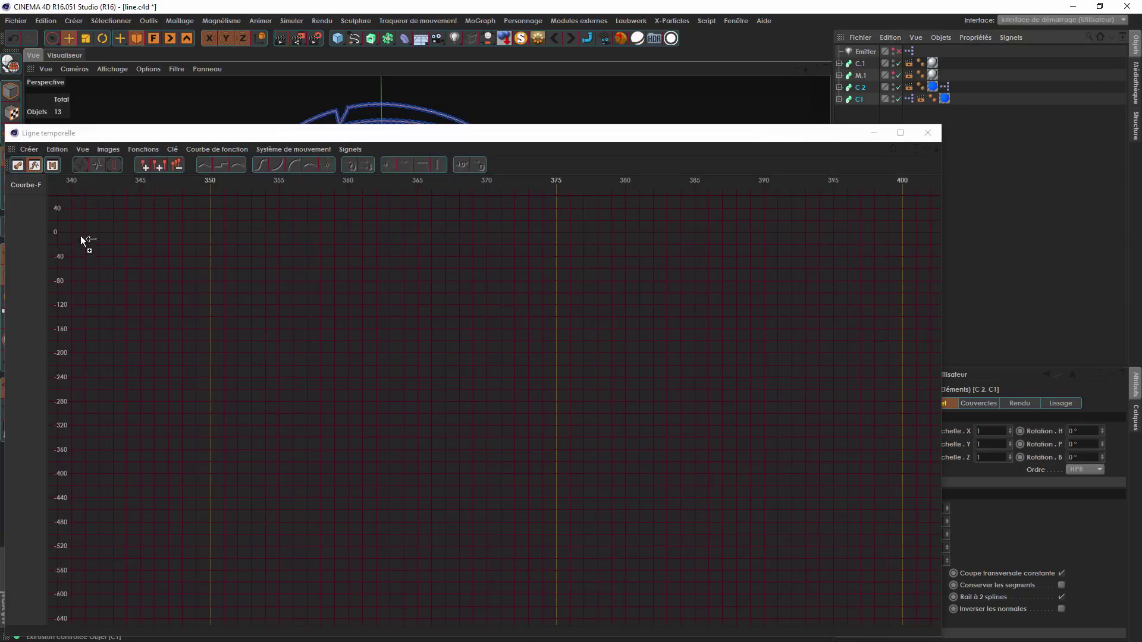
pyautogui.moveTo(28, 286); pyautogui.dragTo(26, 177)
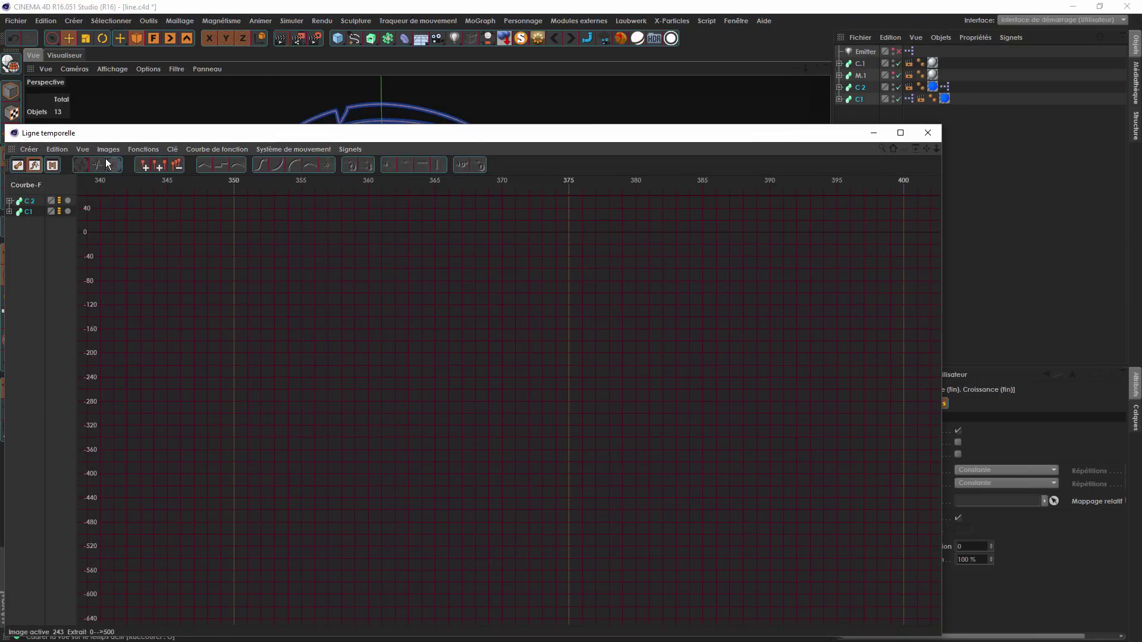
# Bake C 2 and C1 with Conformer objets from 0 F to 500 F, using Conformer expressions, Créer copie and Nettoyer les pistes, including only Paramètre.
pyautogui.click(143, 150)
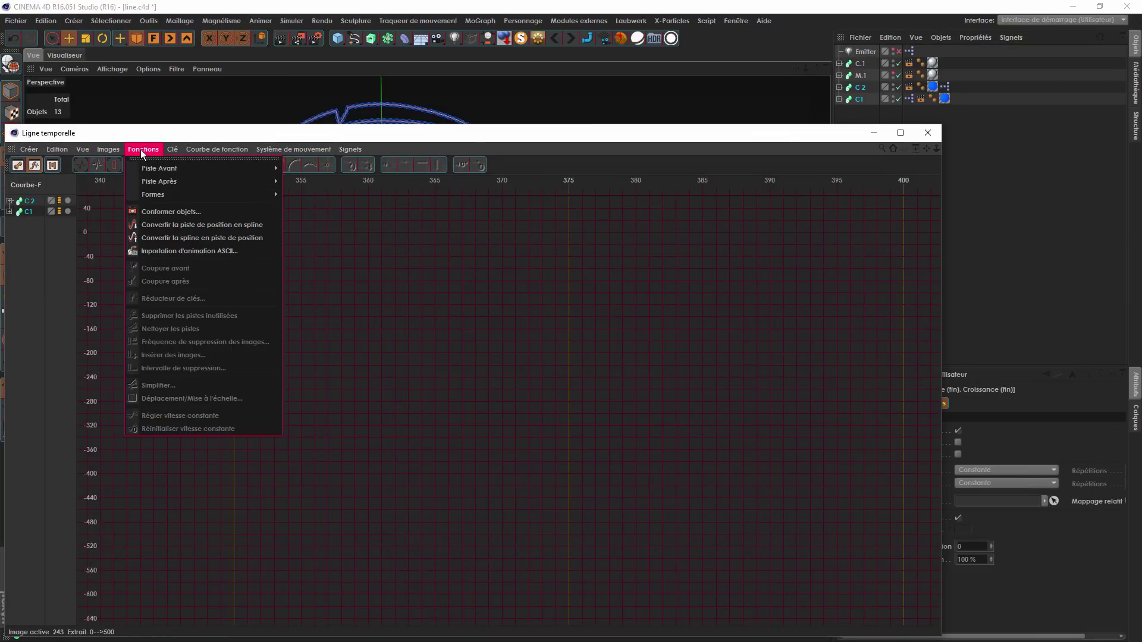
pyautogui.click(165, 211)
pyautogui.moveTo(166, 131); pyautogui.dragTo(413, 173)
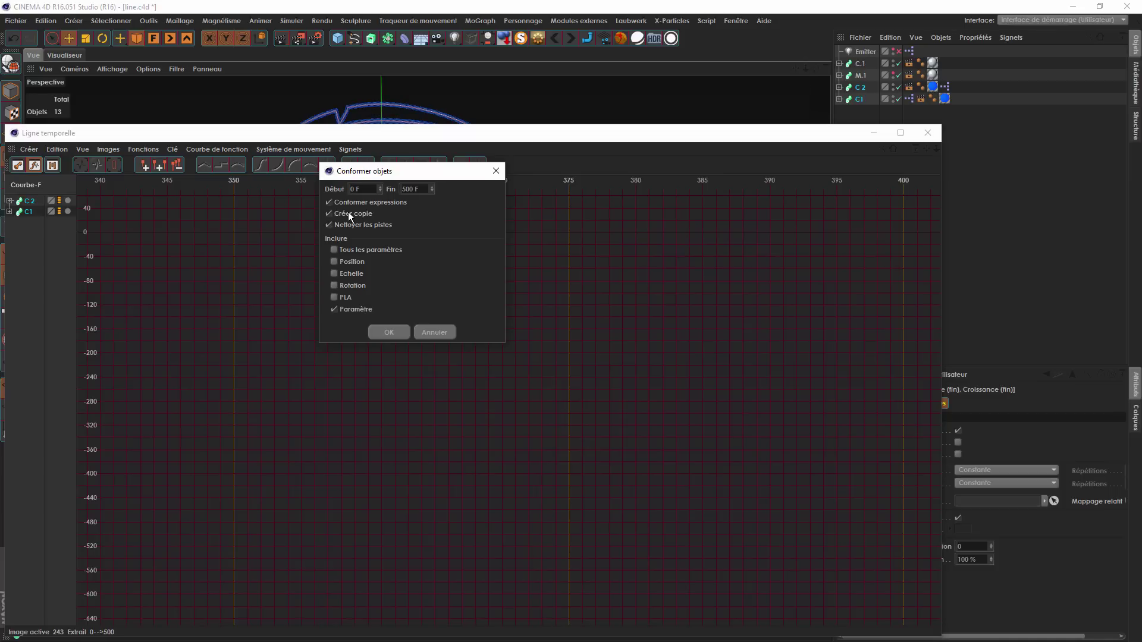
pyautogui.click(396, 333)
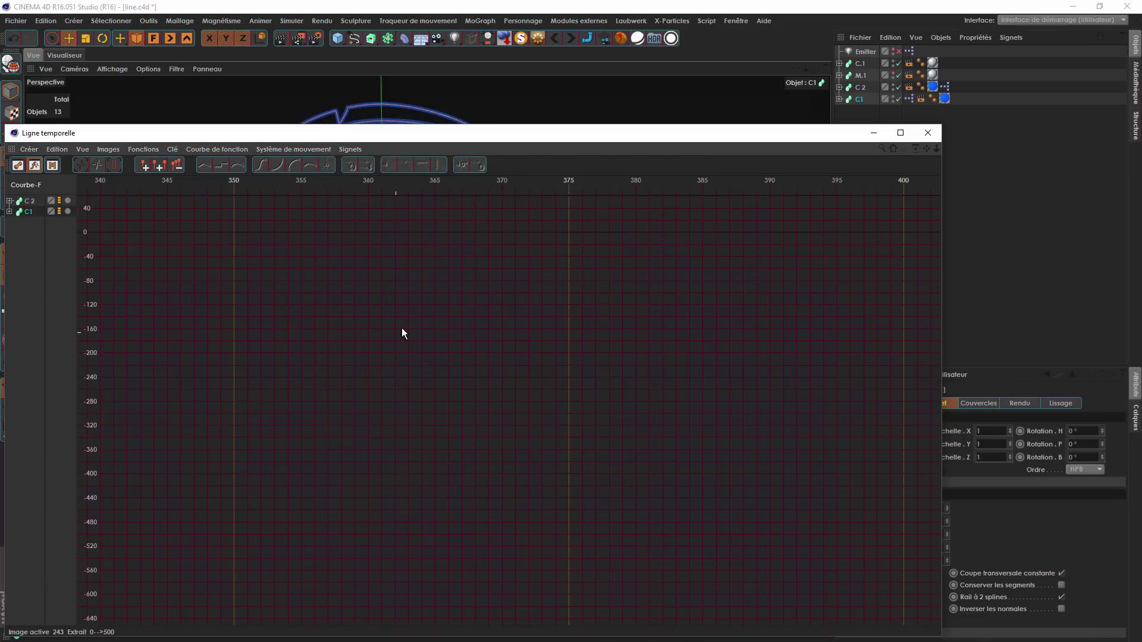
pyautogui.click(875, 132)
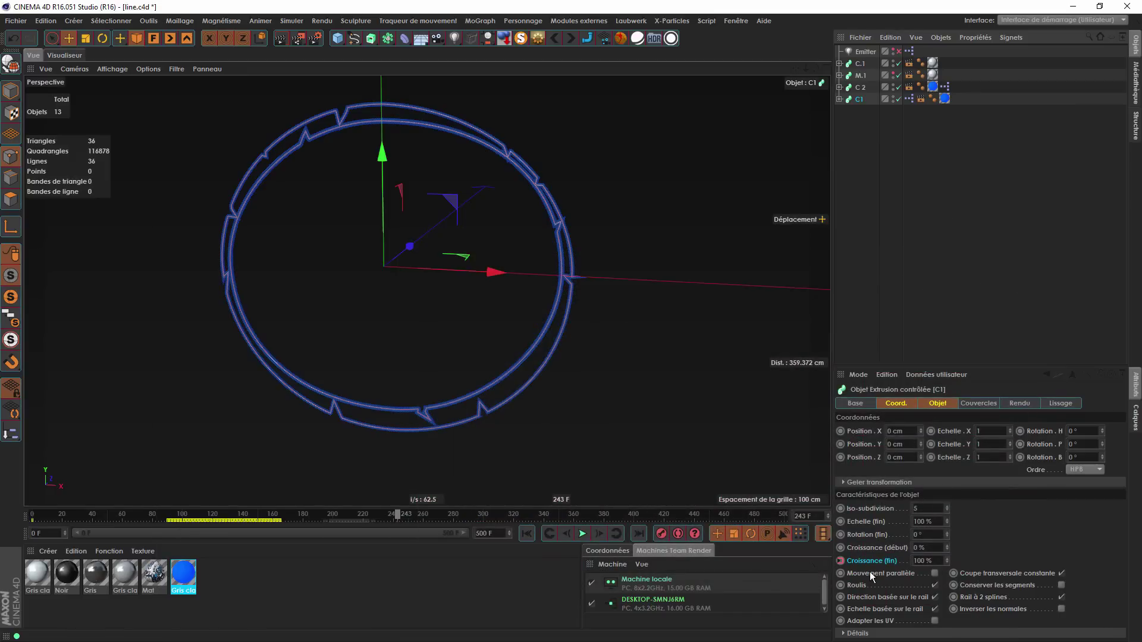
# Deactivate the XPresso expressions on C1 and C 2, and scrub to frame 196 to check the baked growth.
pyautogui.click(909, 99)
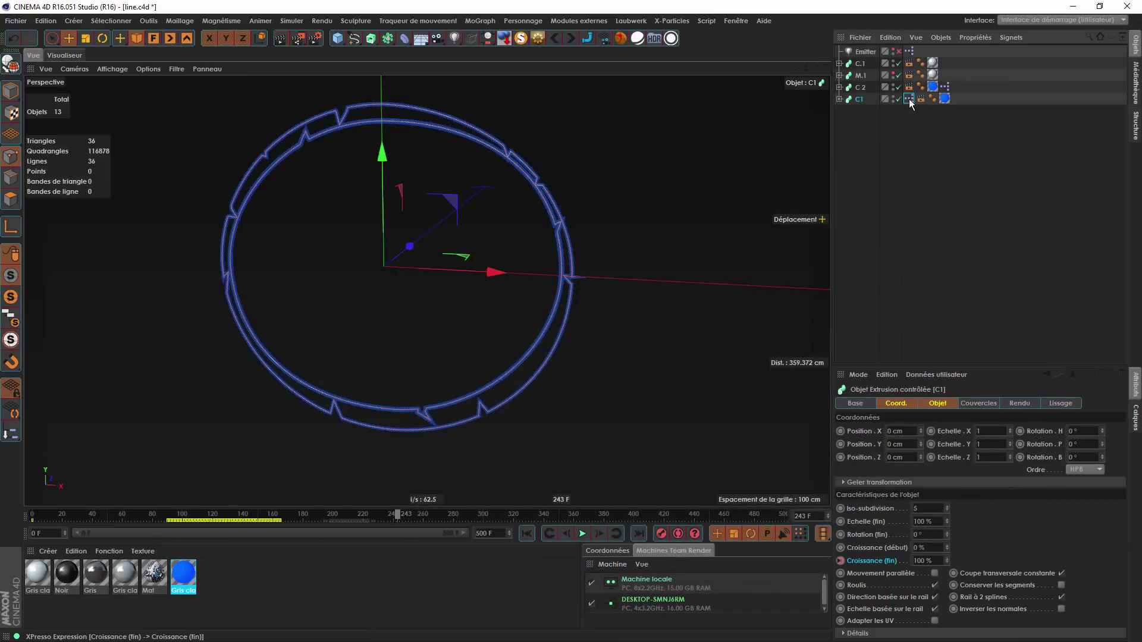
pyautogui.doubleClick(910, 101)
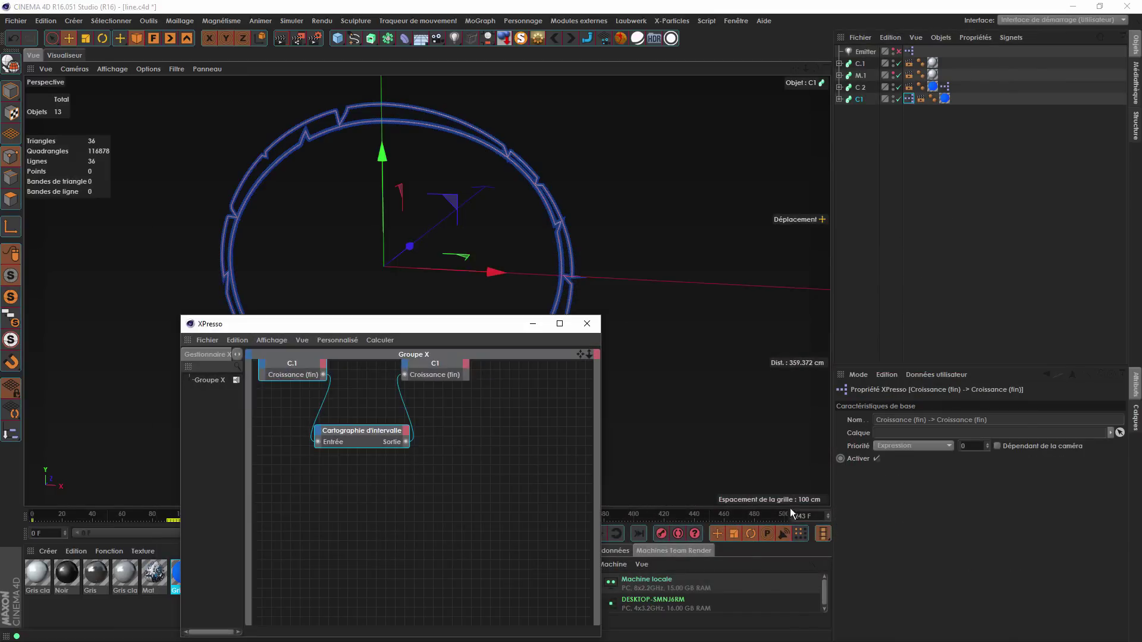
pyautogui.click(598, 324)
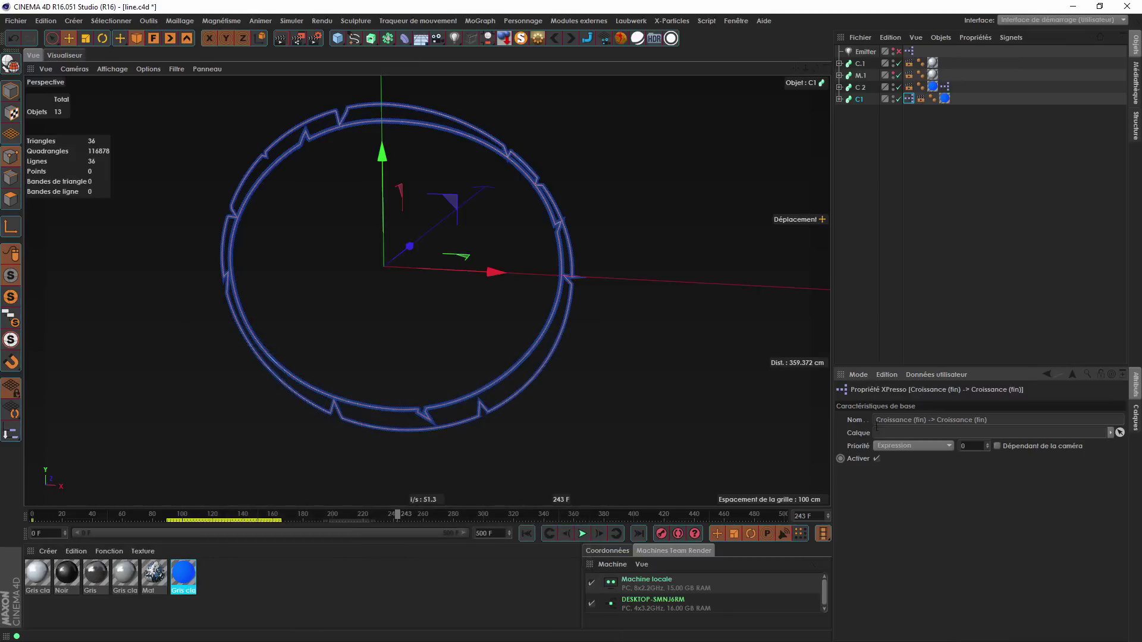
pyautogui.click(945, 88)
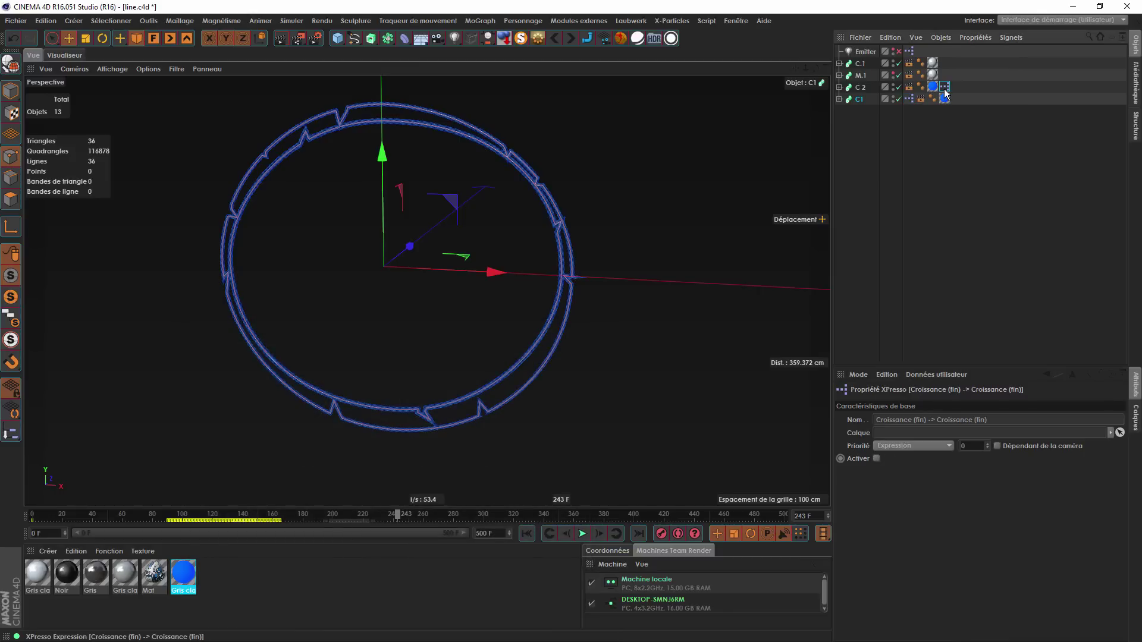
pyautogui.click(861, 88)
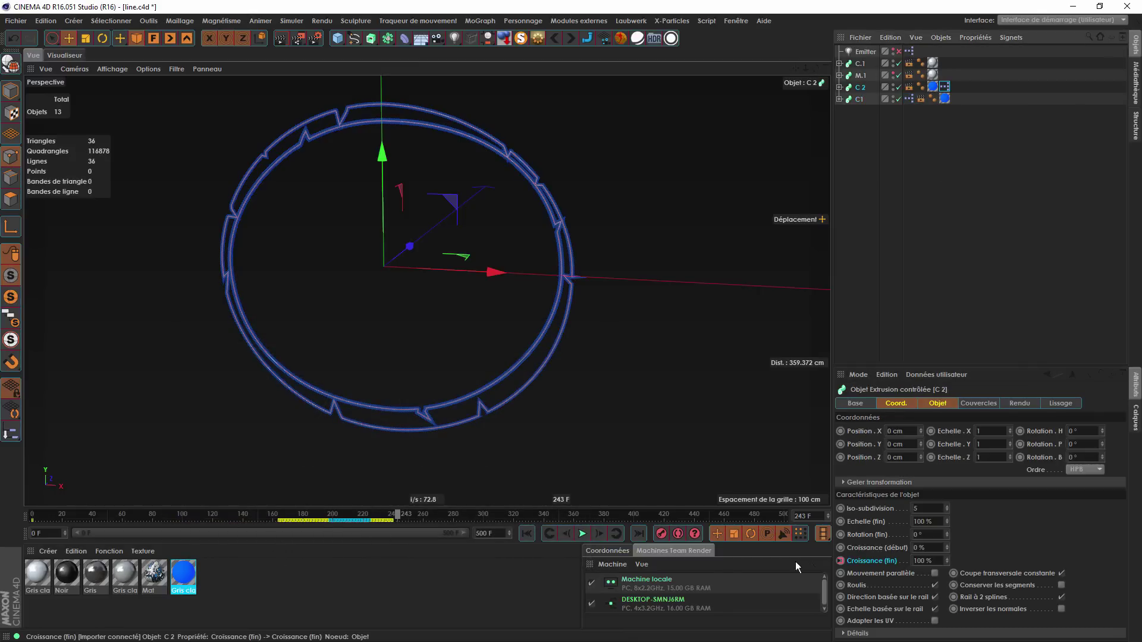
pyautogui.moveTo(386, 516); pyautogui.dragTo(326, 505)
pyautogui.click(921, 100)
pyautogui.click(911, 100)
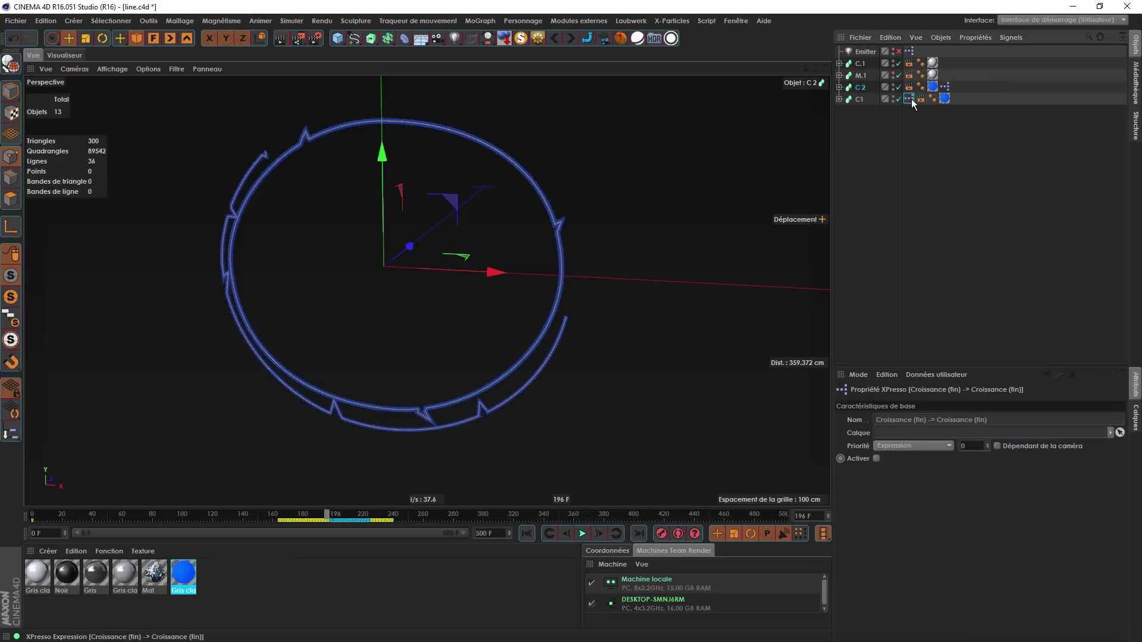
# Save the scene, and save an incremental version as line_0001.c4d.
pyautogui.click(27, 20)
pyautogui.click(56, 126)
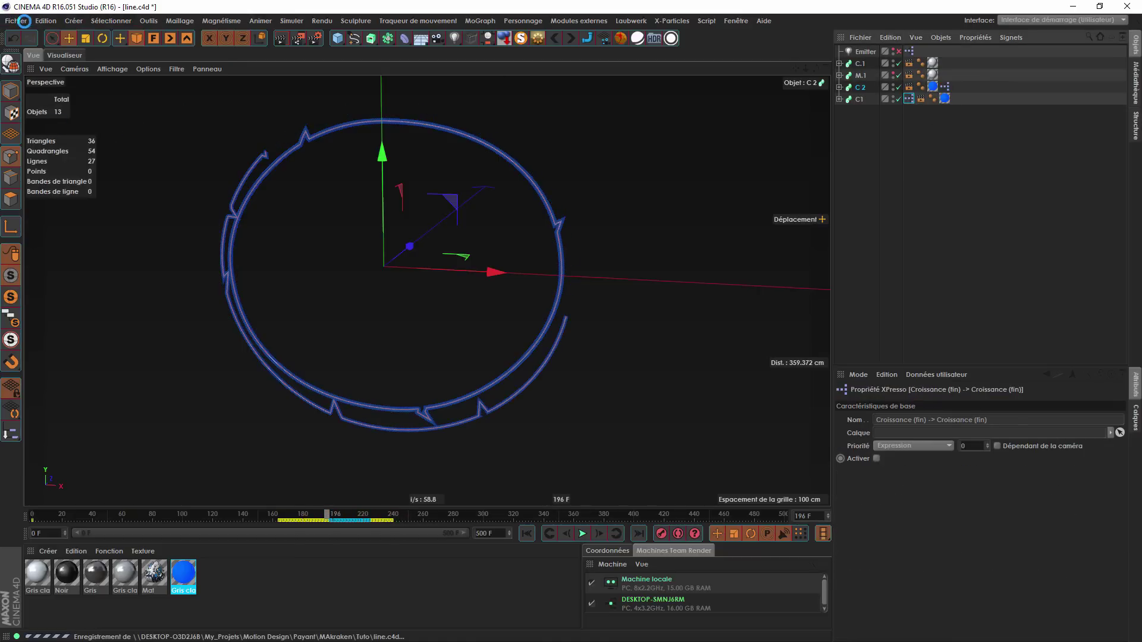
pyautogui.click(16, 21)
pyautogui.click(93, 154)
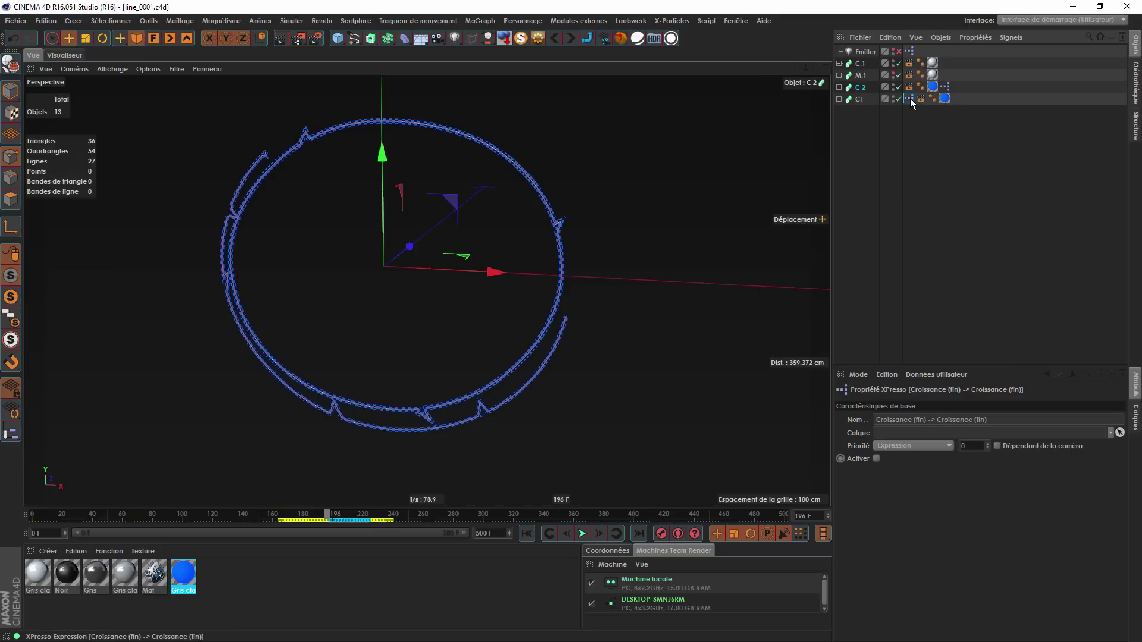
# Delete the XPresso expressions from C1 and C 2, and scrub to frame 160 to check that growth still plays.
pyautogui.press('Delete')
pyautogui.click(946, 88)
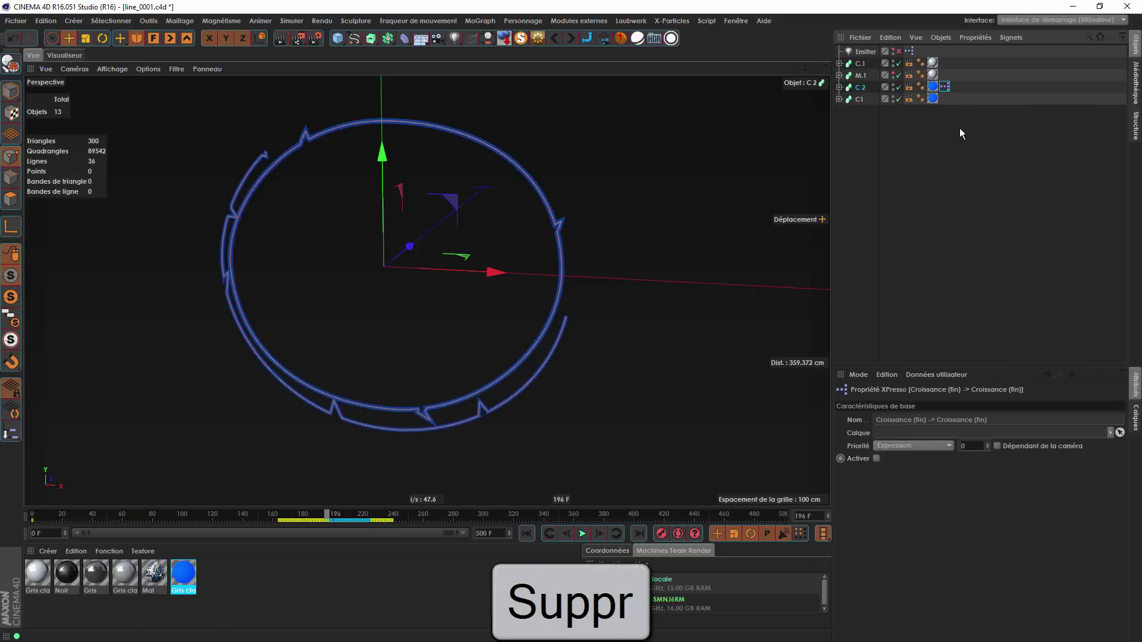
pyautogui.press('Delete')
pyautogui.click(860, 100)
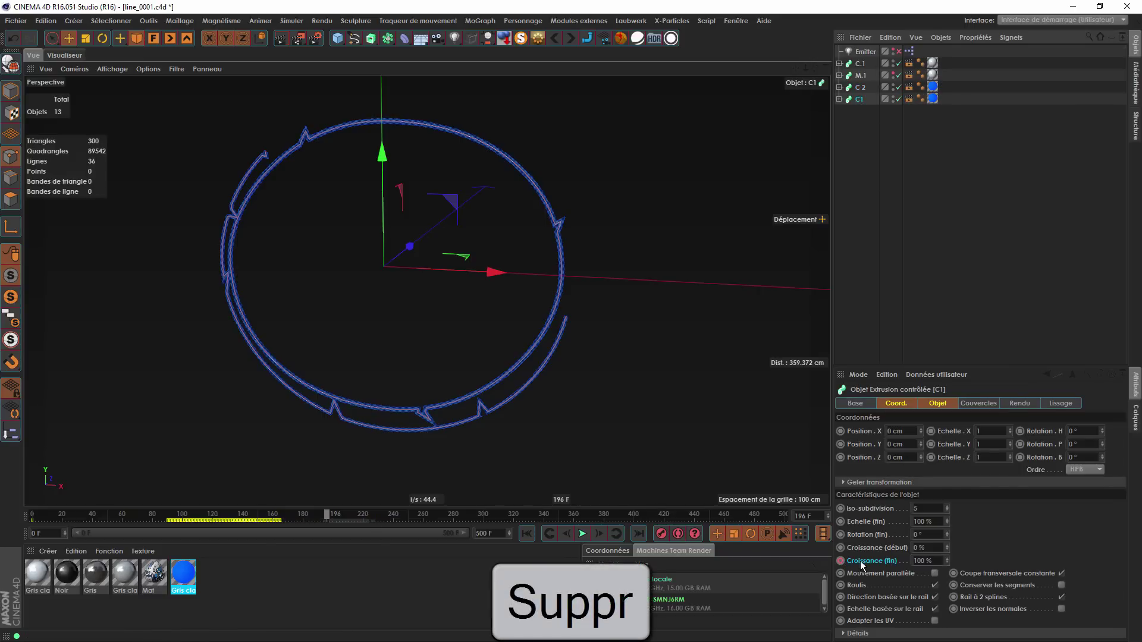
pyautogui.moveTo(326, 516); pyautogui.dragTo(274, 525)
# Turn the Emitter light back on.
pyautogui.click(856, 136)
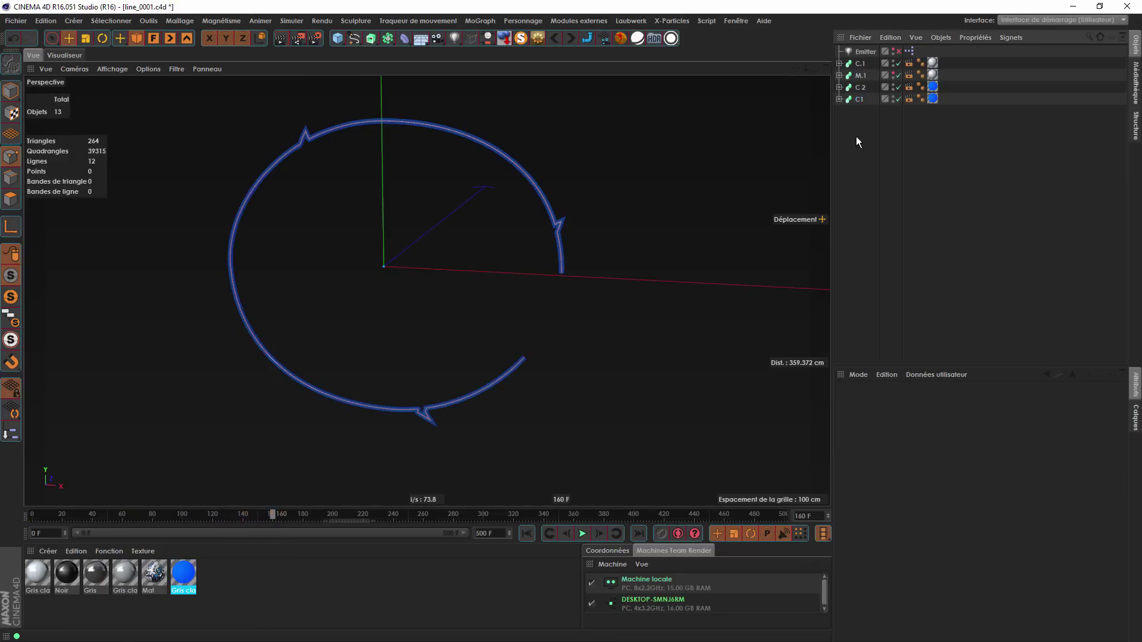
pyautogui.click(866, 52)
pyautogui.click(895, 51)
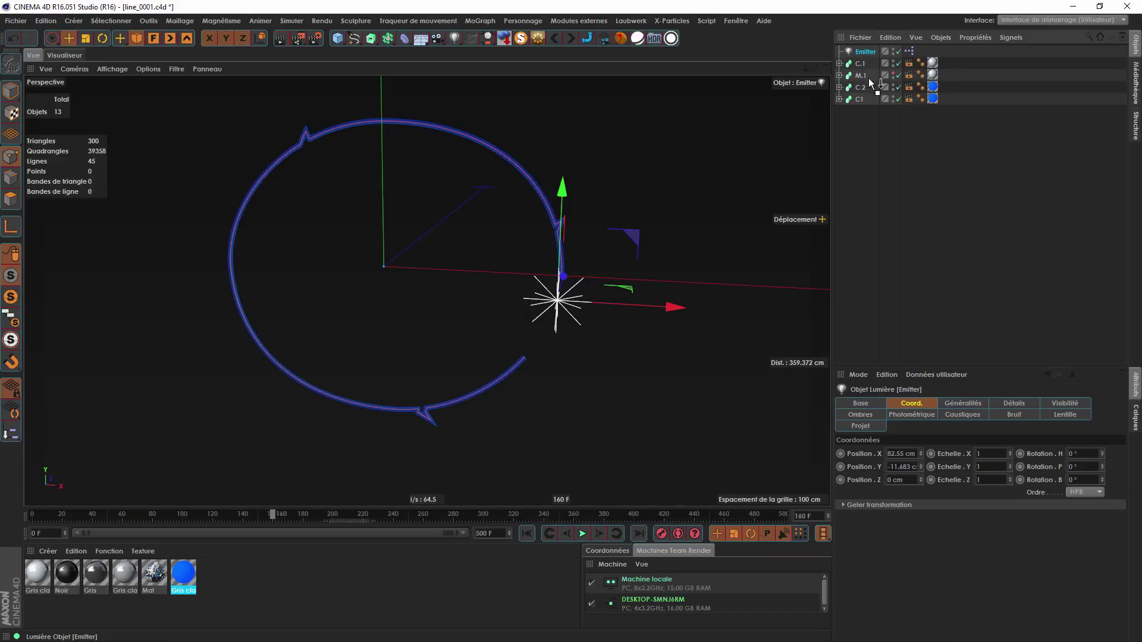
pyautogui.keyDown('ctrl'); pyautogui.moveTo(862, 87); pyautogui.dragTo(863, 88); pyautogui.keyUp('ctrl')
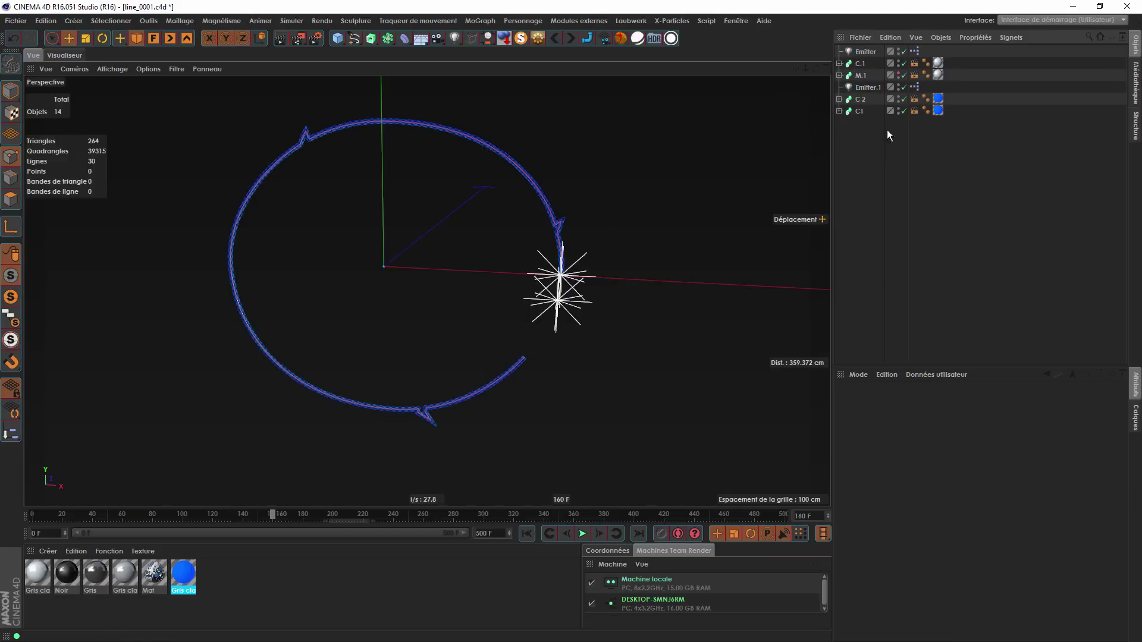
pyautogui.doubleClick(914, 87)
pyautogui.click(839, 99)
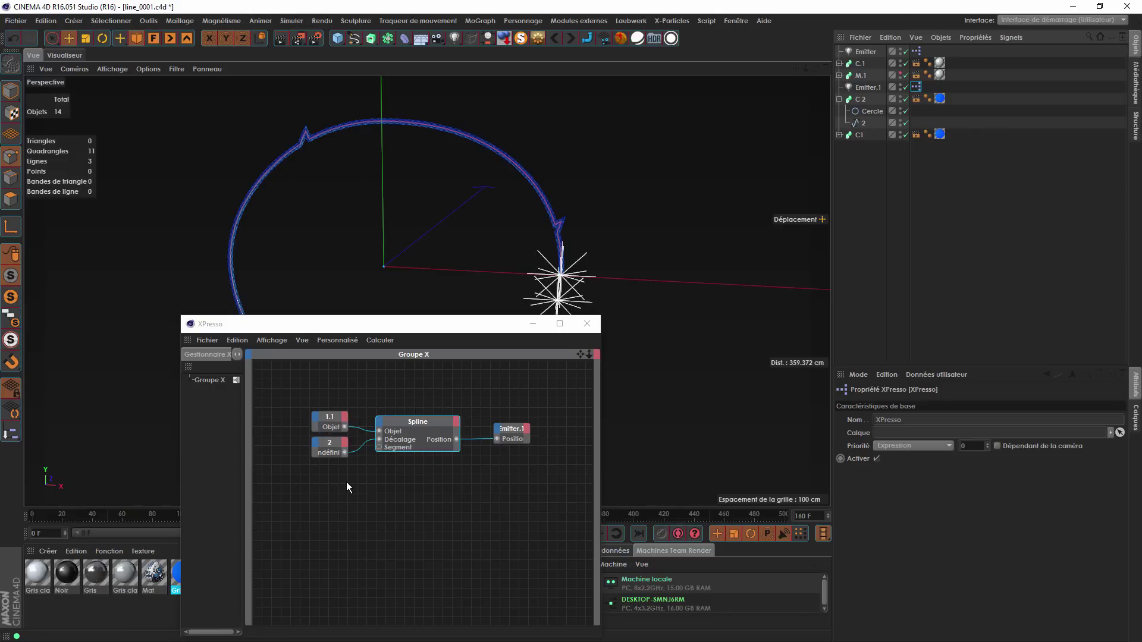
pyautogui.hotkey('ctrl', 'z')
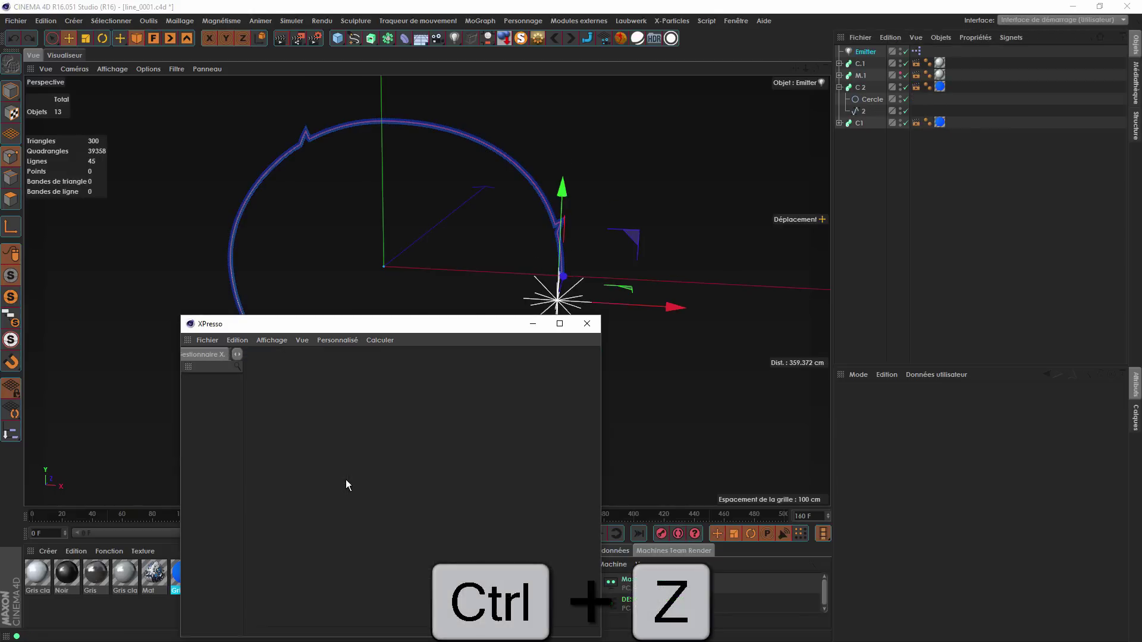
# Duplicate the Emitter light above C 2, and point the copy's XPresso graph to spline 2 and C 2's Croissance (fin).
pyautogui.keyDown('ctrl'); pyautogui.moveTo(865, 52); pyautogui.dragTo(855, 81); pyautogui.keyUp('ctrl')
pyautogui.doubleClick(917, 87)
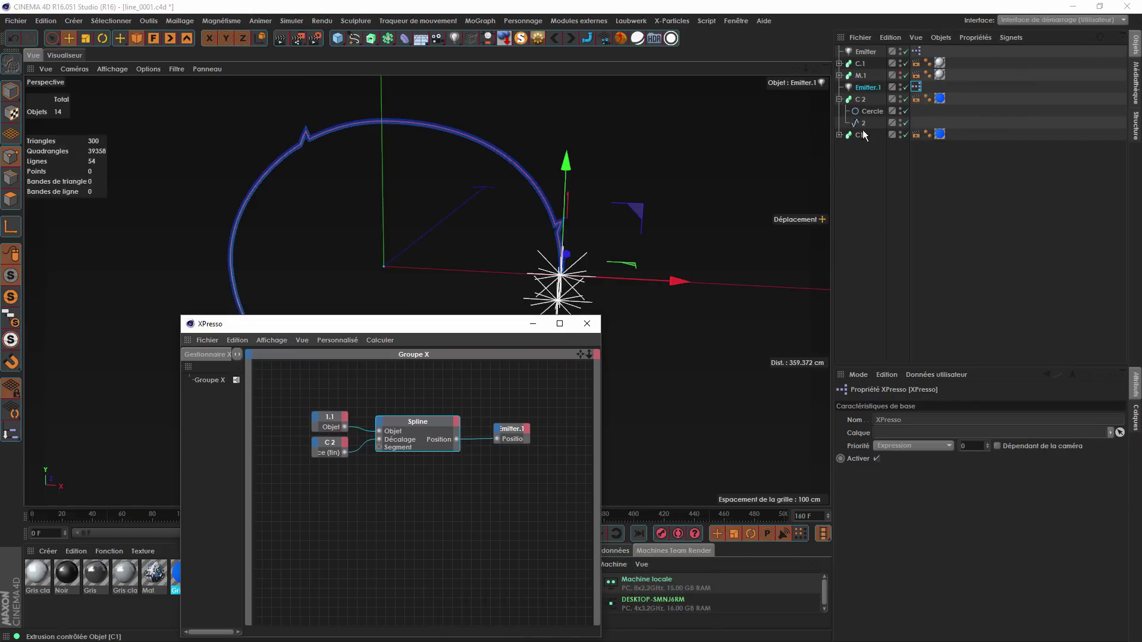
pyautogui.moveTo(861, 127); pyautogui.dragTo(331, 427)
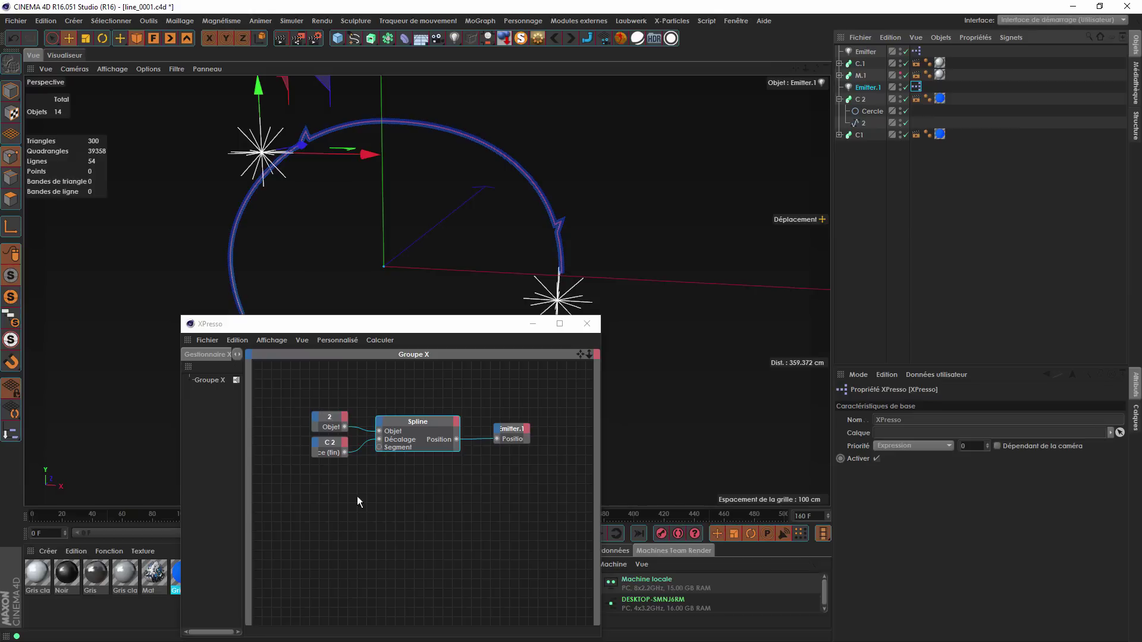
# Remove the Segment input from Emitter.1's Spline node and turn off Utiliser tous les segments.
pyautogui.rightClick(395, 448)
pyautogui.click(414, 498)
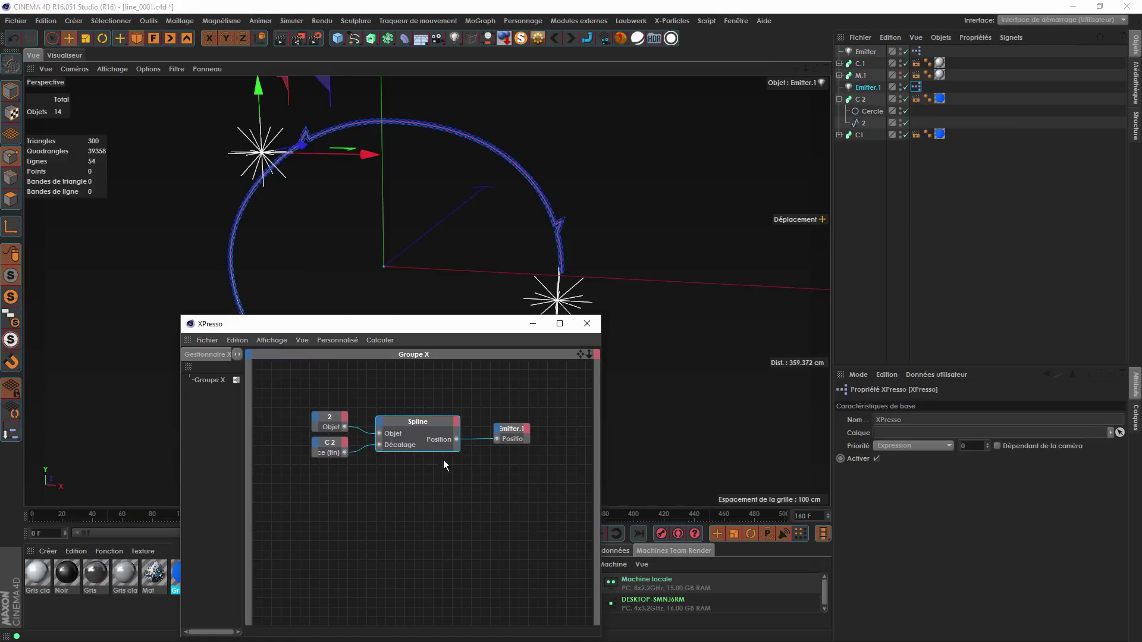
pyautogui.moveTo(504, 435); pyautogui.dragTo(514, 459)
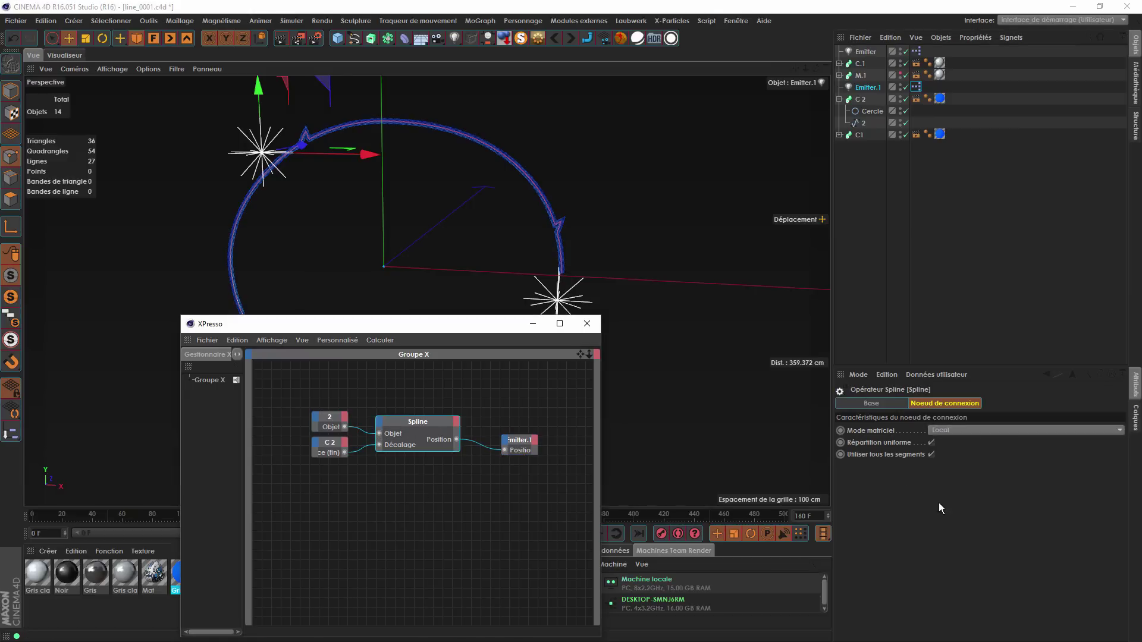
pyautogui.click(931, 454)
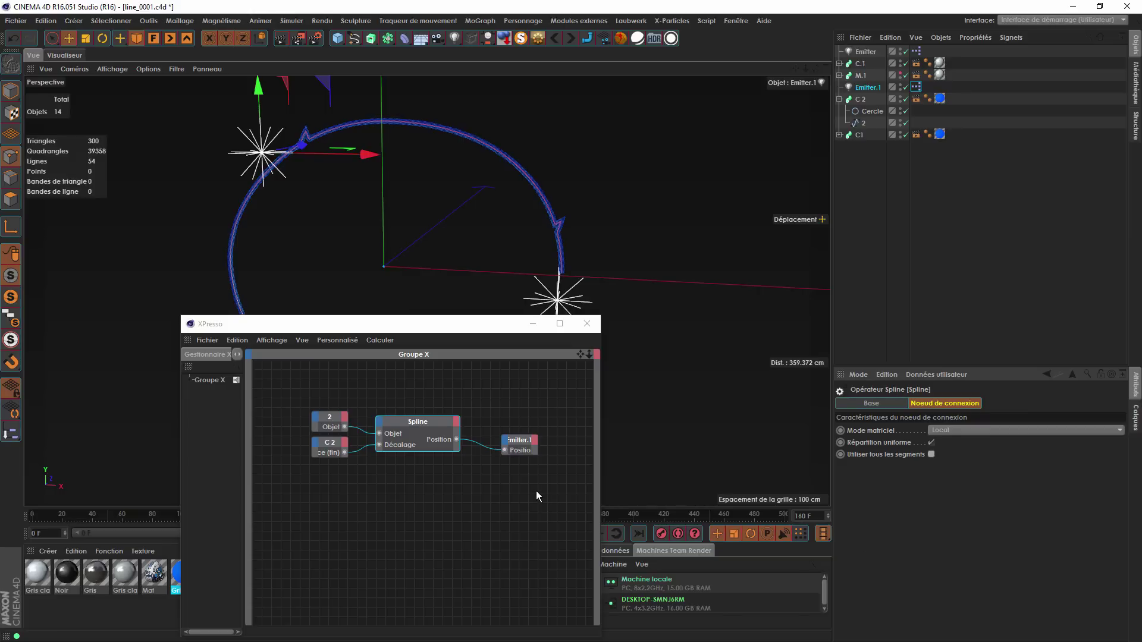
# Hide C1 and the original Emitter in the viewport, and scrub to frame 224 to check that Emitter.1 follows C 2's growth.
pyautogui.click(527, 443)
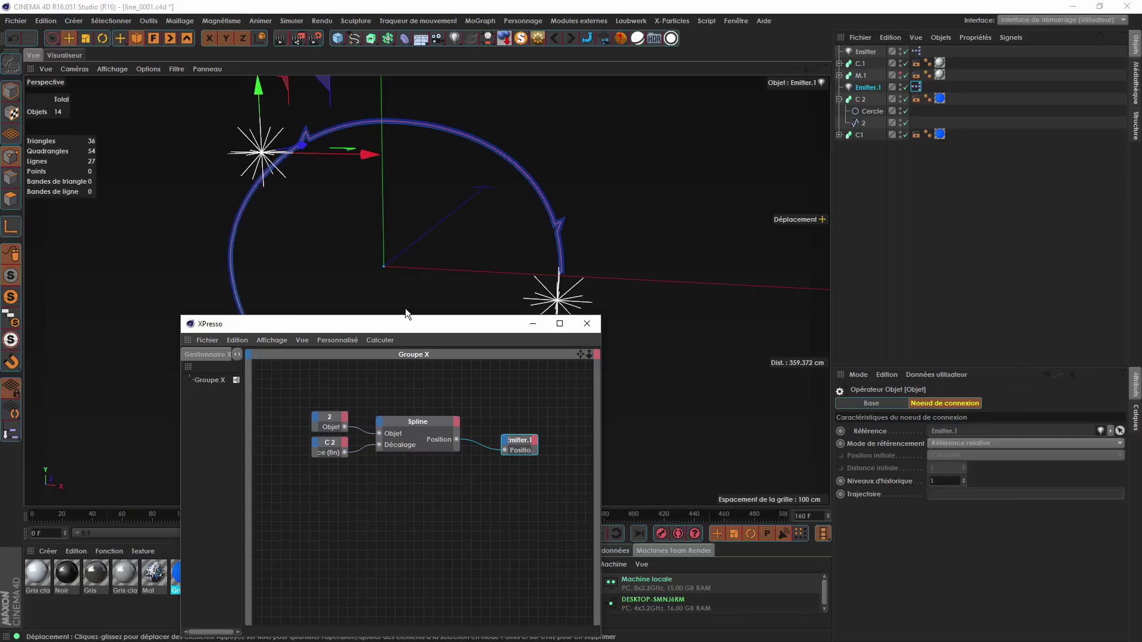
pyautogui.moveTo(404, 320); pyautogui.dragTo(403, 423)
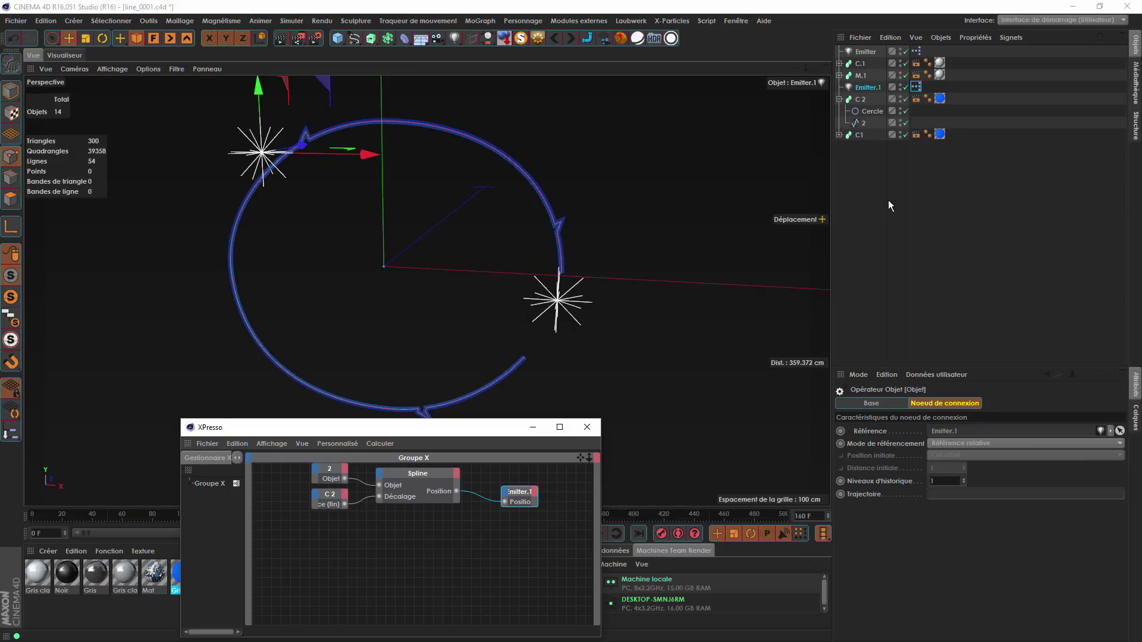
pyautogui.click(901, 134)
pyautogui.click(901, 134)
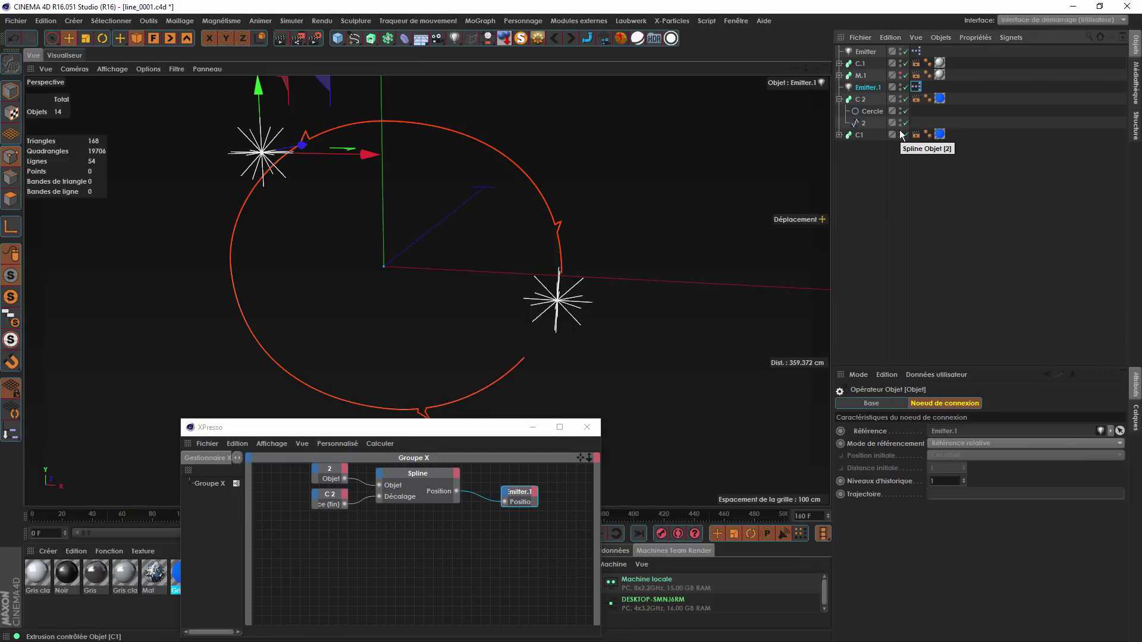
pyautogui.click(868, 100)
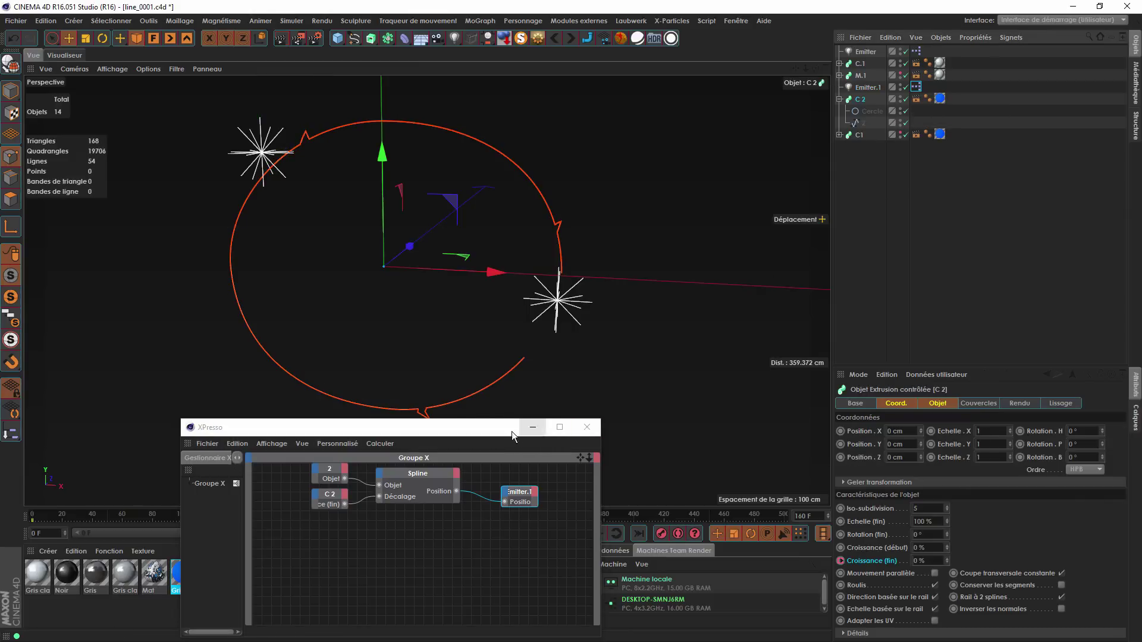
pyautogui.moveTo(512, 431); pyautogui.dragTo(476, 567)
pyautogui.click(283, 514)
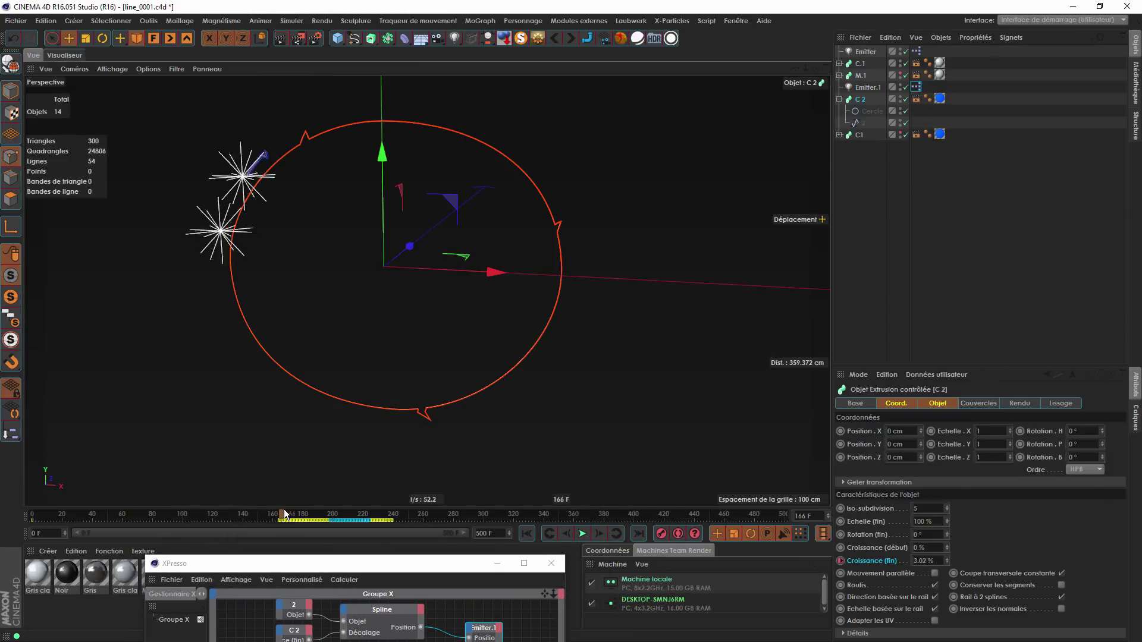
pyautogui.moveTo(284, 512); pyautogui.dragTo(300, 512)
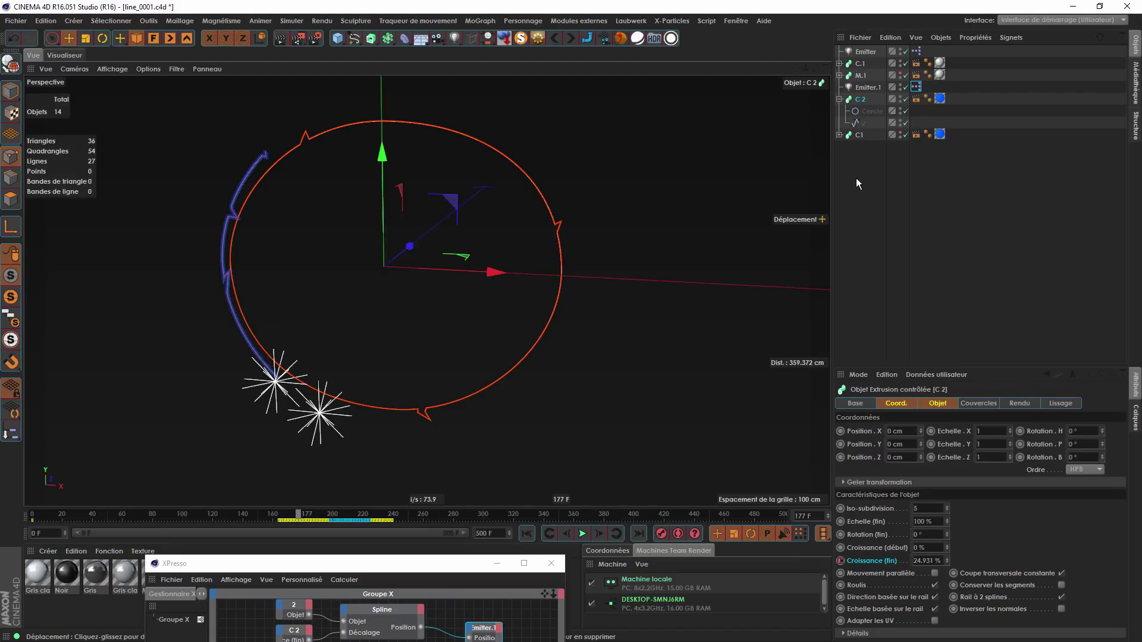
pyautogui.doubleClick(901, 50)
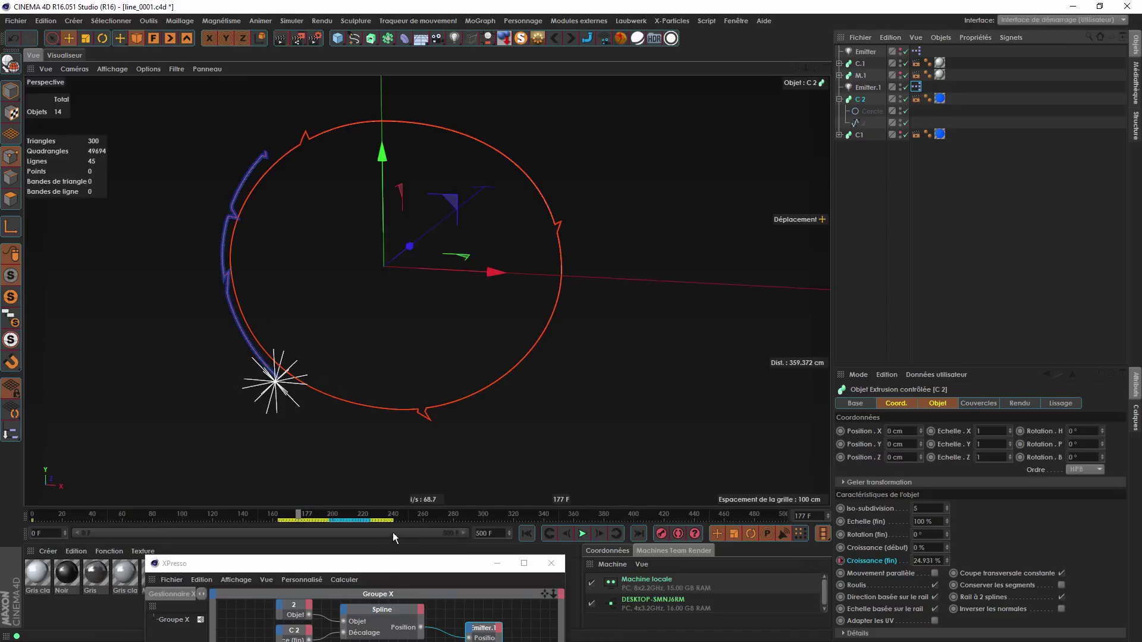
pyautogui.moveTo(302, 515); pyautogui.dragTo(369, 515)
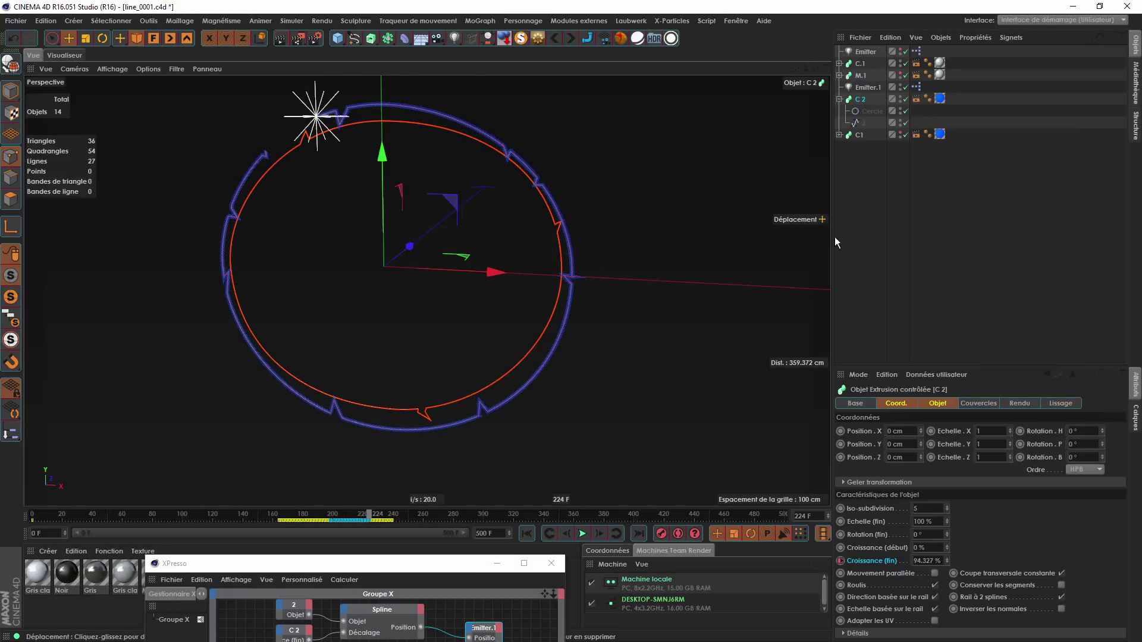
# Duplicate Emitter.1 above C1, and point the copy's XPresso graph to spline 1 and C1's Croissance (fin).
pyautogui.click(839, 98)
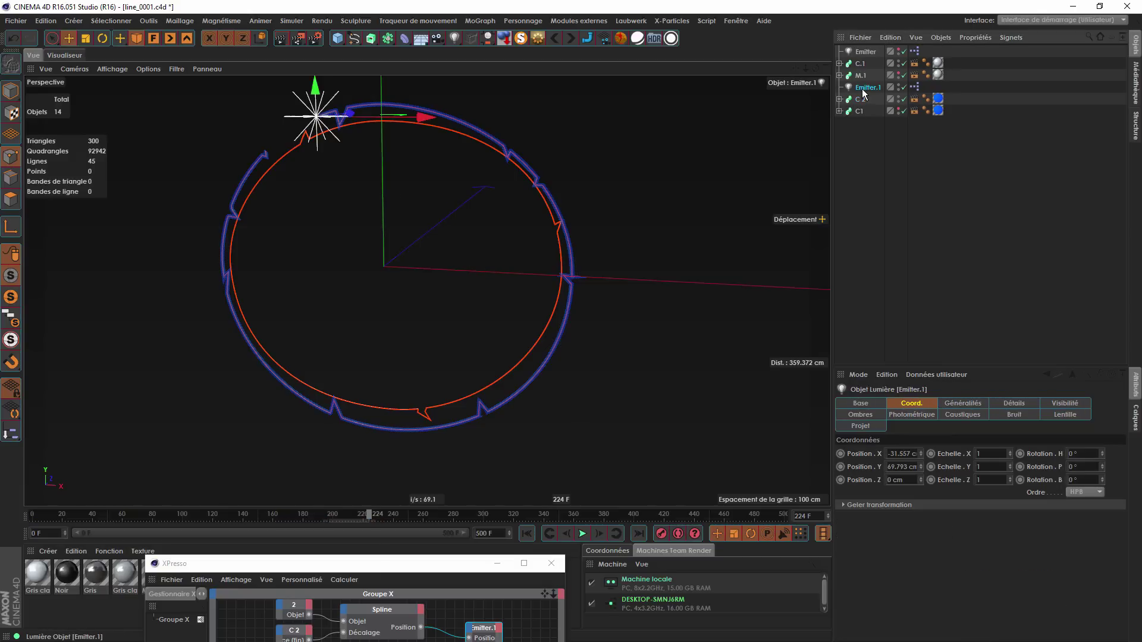
pyautogui.keyDown('ctrl'); pyautogui.moveTo(870, 88); pyautogui.dragTo(865, 105); pyautogui.keyUp('ctrl')
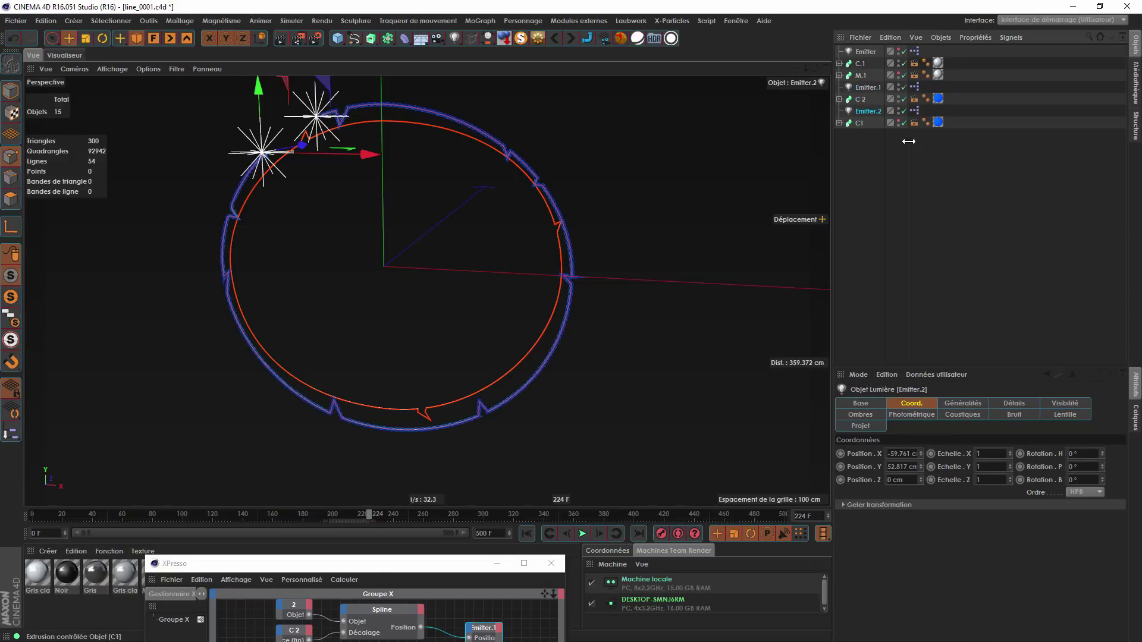
pyautogui.click(920, 159)
pyautogui.doubleClick(916, 111)
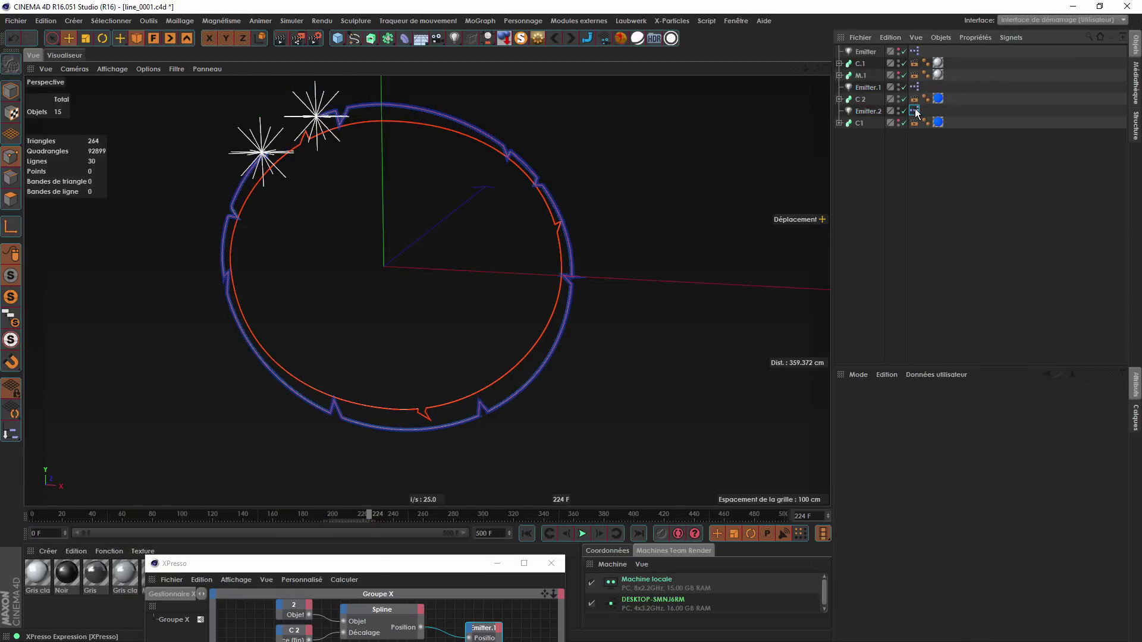
pyautogui.moveTo(452, 562); pyautogui.dragTo(523, 295)
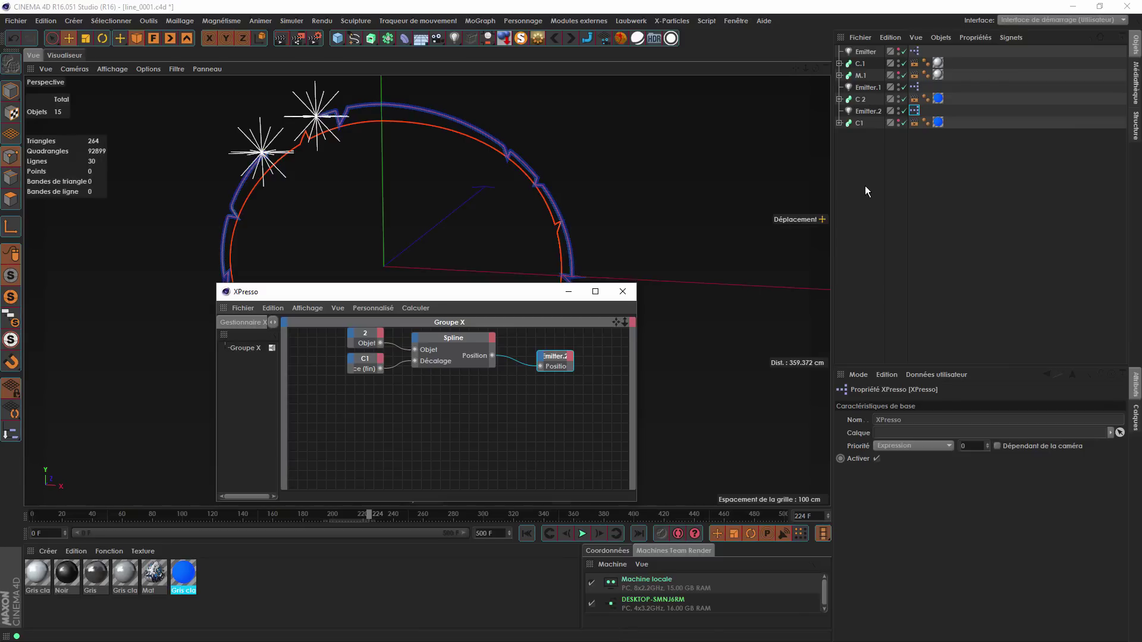
pyautogui.click(839, 123)
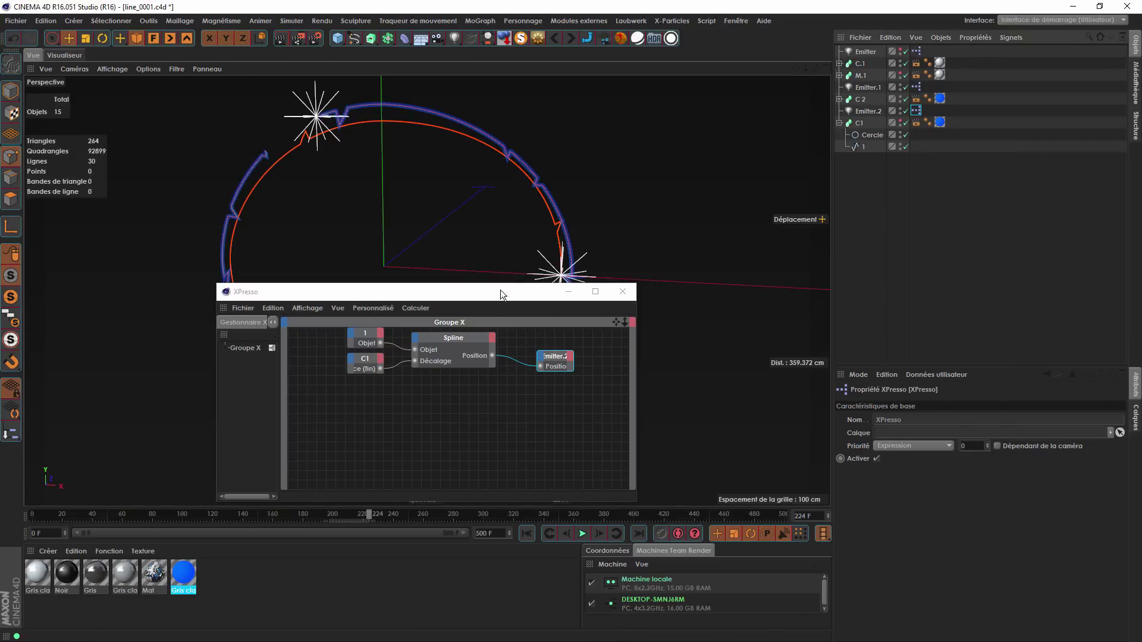
# Scrub the animation back and forth up to frame 262 to check that Emitter.2 follows C1.
pyautogui.moveTo(501, 292); pyautogui.dragTo(482, 615)
pyautogui.click(500, 438)
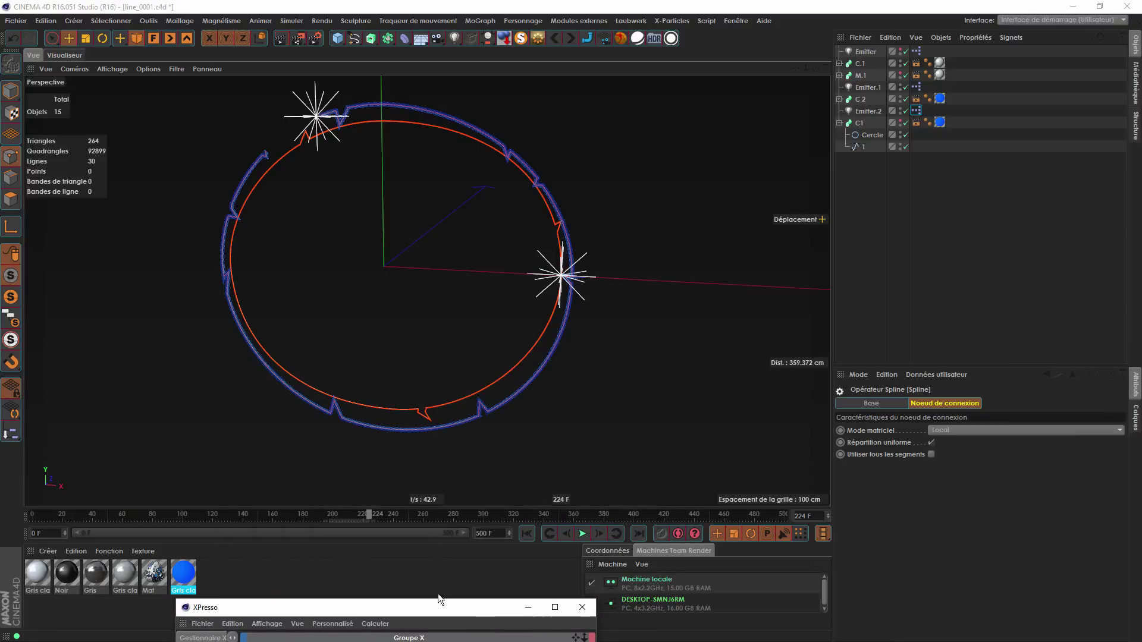
pyautogui.moveTo(292, 509); pyautogui.dragTo(360, 511)
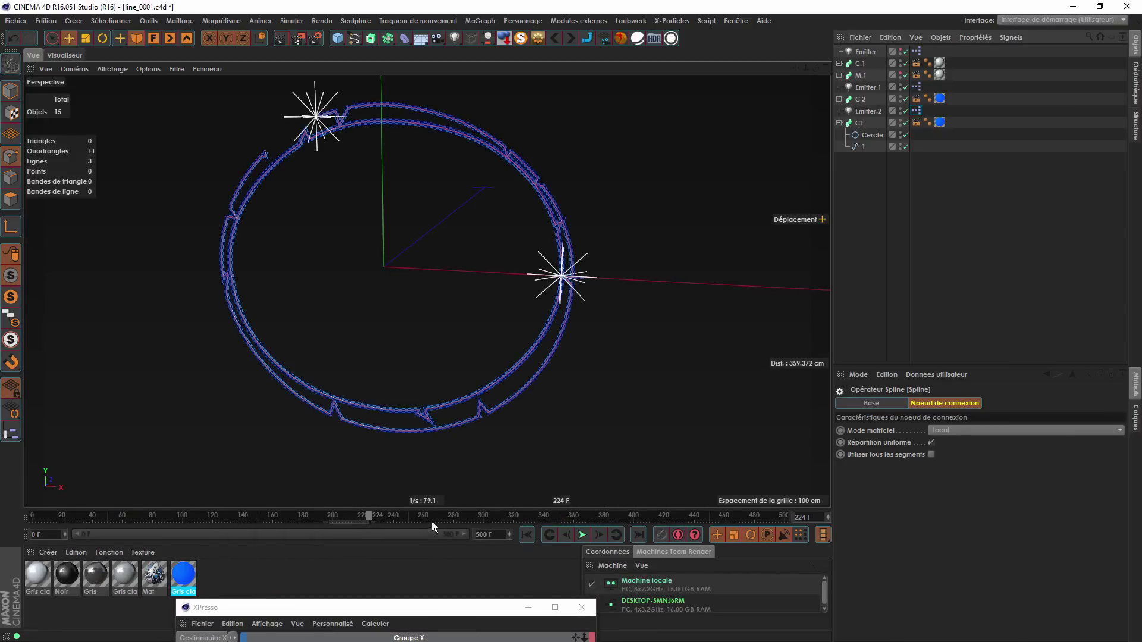
pyautogui.moveTo(362, 516); pyautogui.dragTo(307, 515)
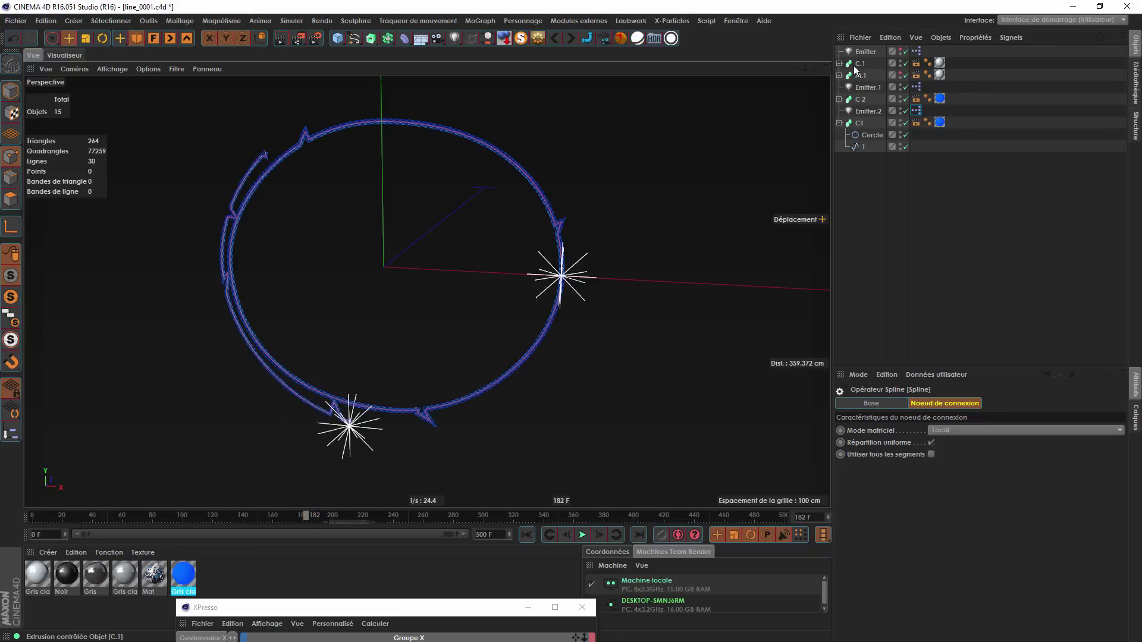
pyautogui.moveTo(305, 517); pyautogui.dragTo(426, 503)
# Make M.1 and the original Emitter visible in the viewport again, and scrub to frame 162.
pyautogui.click(873, 112)
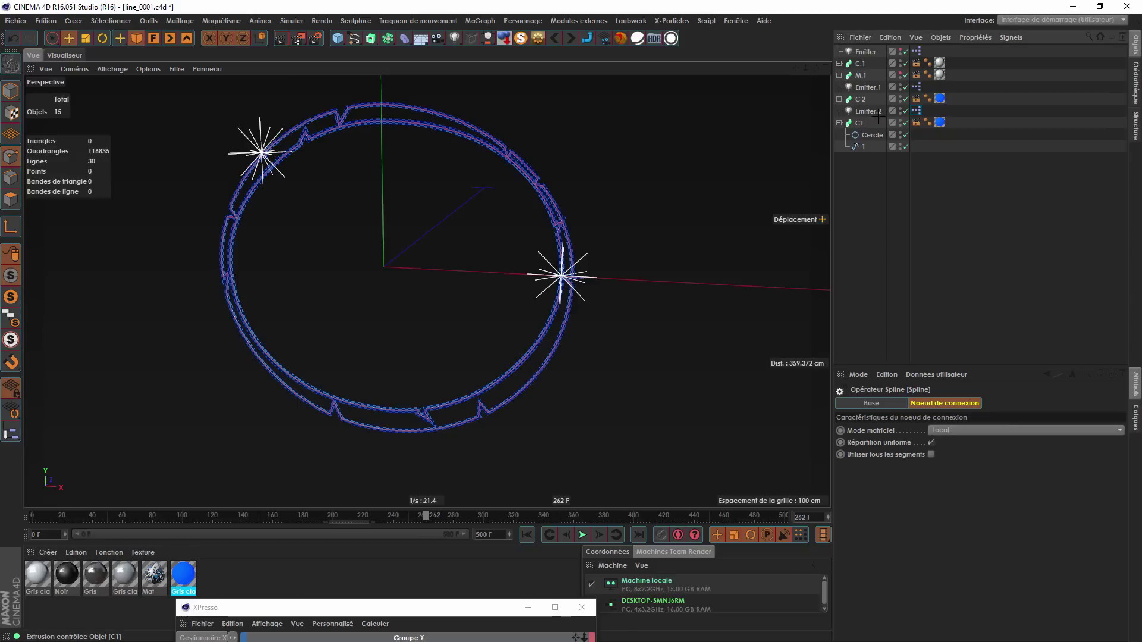
pyautogui.keyDown('ctrl'); pyautogui.click(877, 87); pyautogui.keyUp('ctrl')
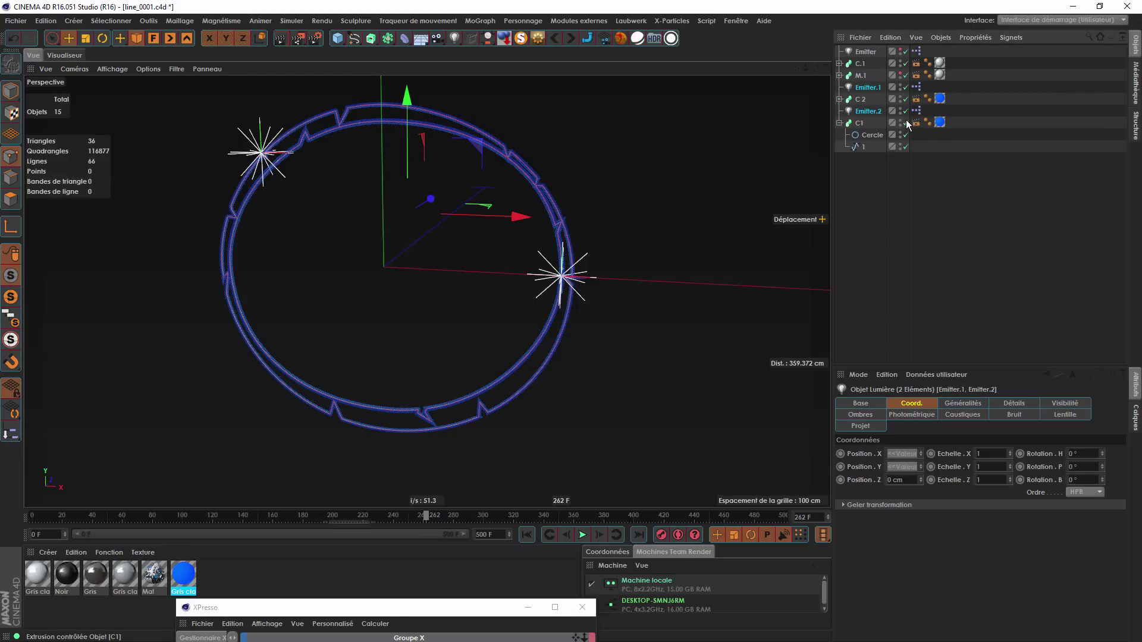
pyautogui.click(901, 74)
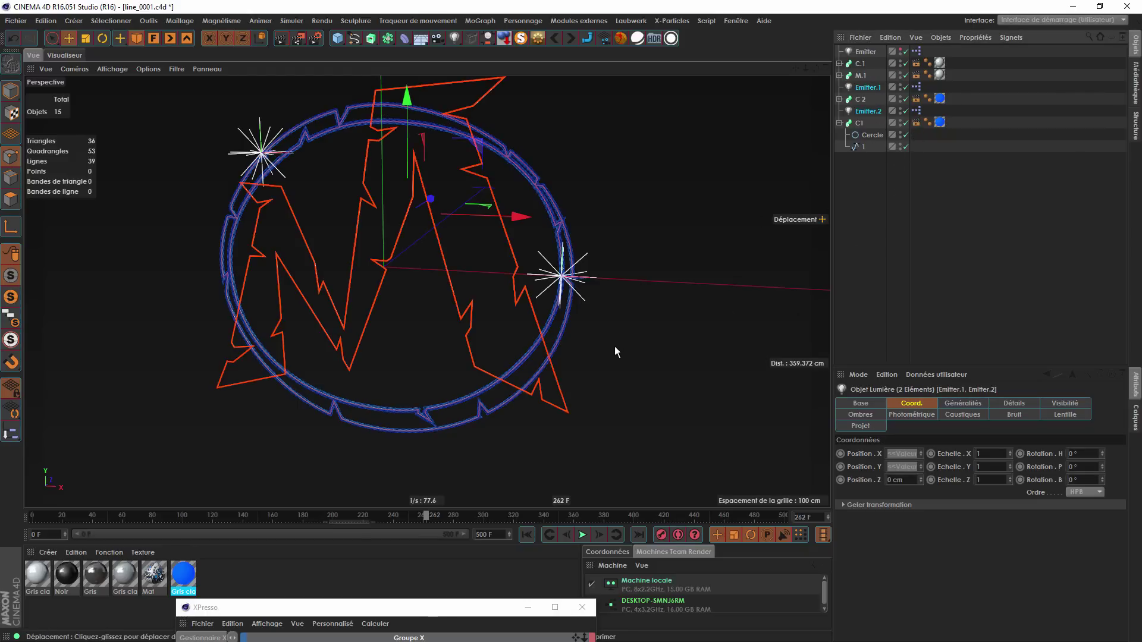
pyautogui.click(901, 50)
pyautogui.moveTo(432, 509); pyautogui.dragTo(276, 527)
# Place Emitter directly above M.1, and rewire its XPresso Spline node to M.1's spline 1 and Croissance (fin).
pyautogui.click(872, 53)
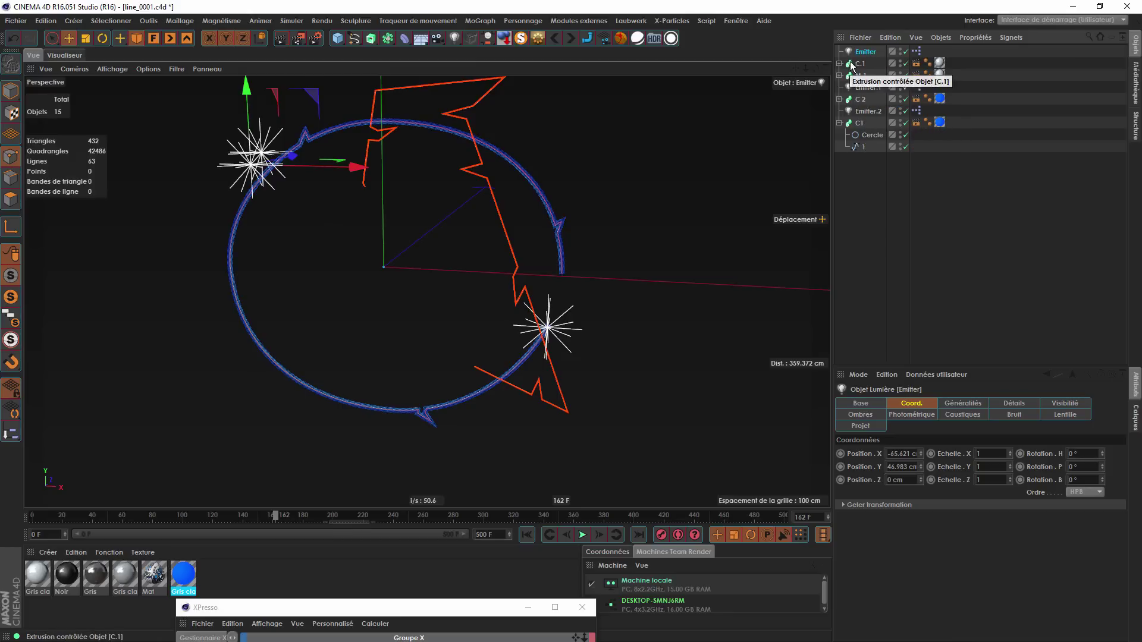
pyautogui.click(858, 66)
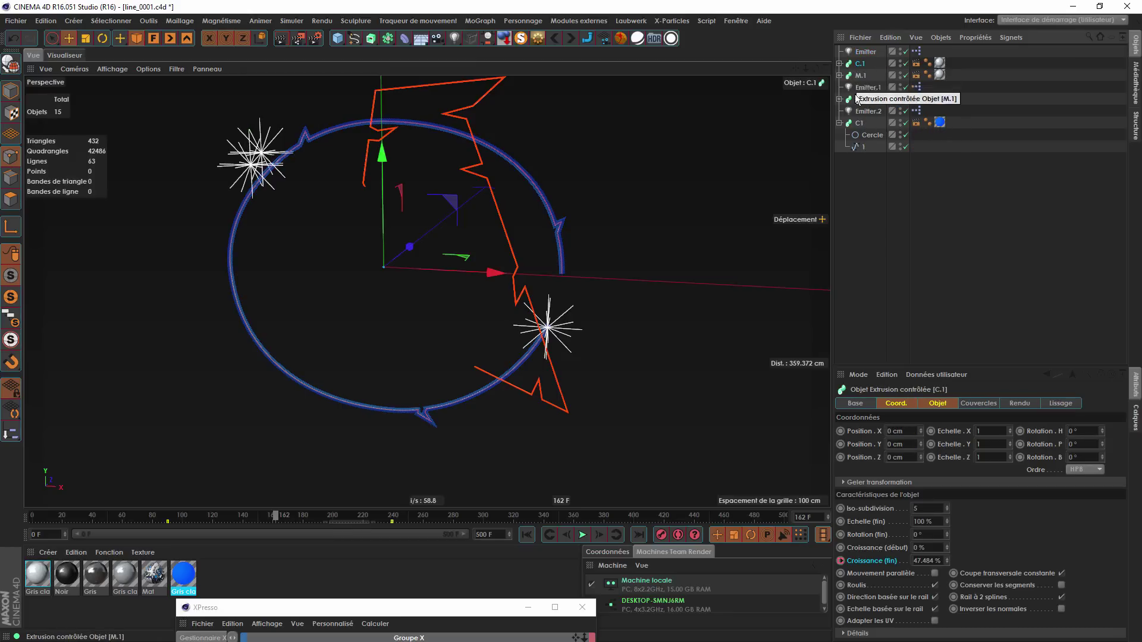
pyautogui.moveTo(868, 53); pyautogui.dragTo(866, 70)
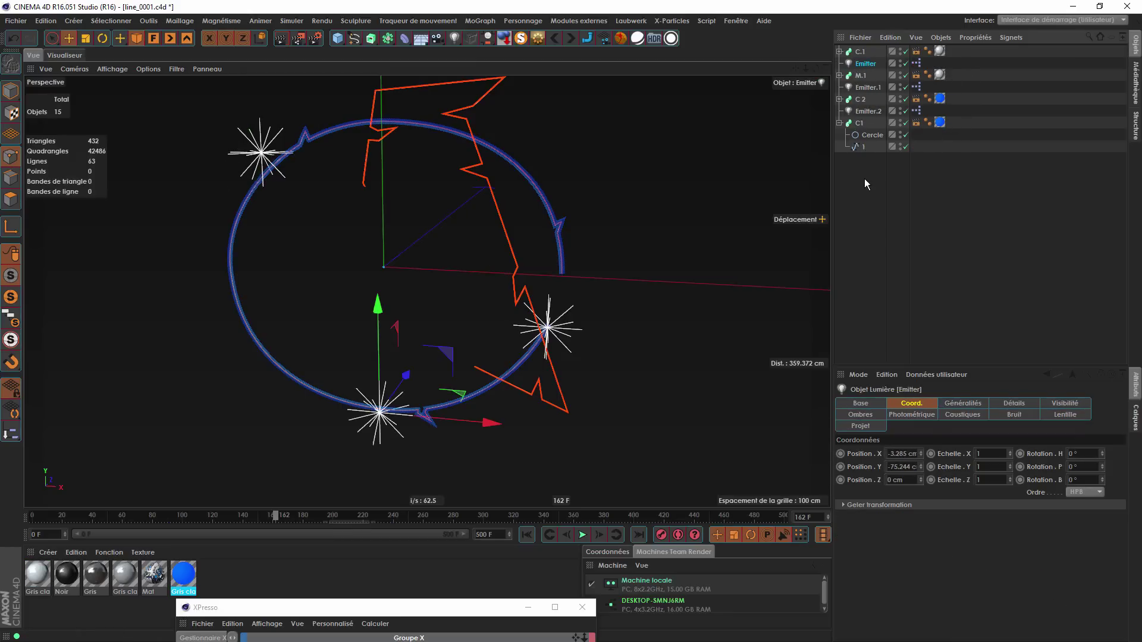
pyautogui.click(839, 75)
pyautogui.doubleClick(916, 63)
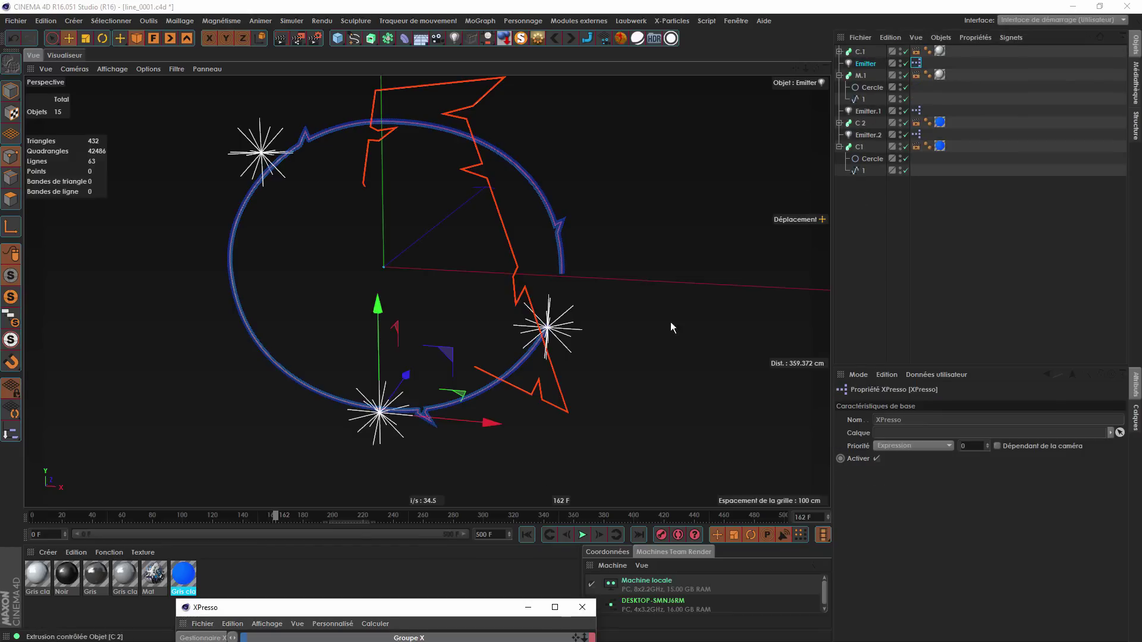
pyautogui.moveTo(491, 608); pyautogui.dragTo(629, 263)
pyautogui.moveTo(450, 399); pyautogui.dragTo(516, 374)
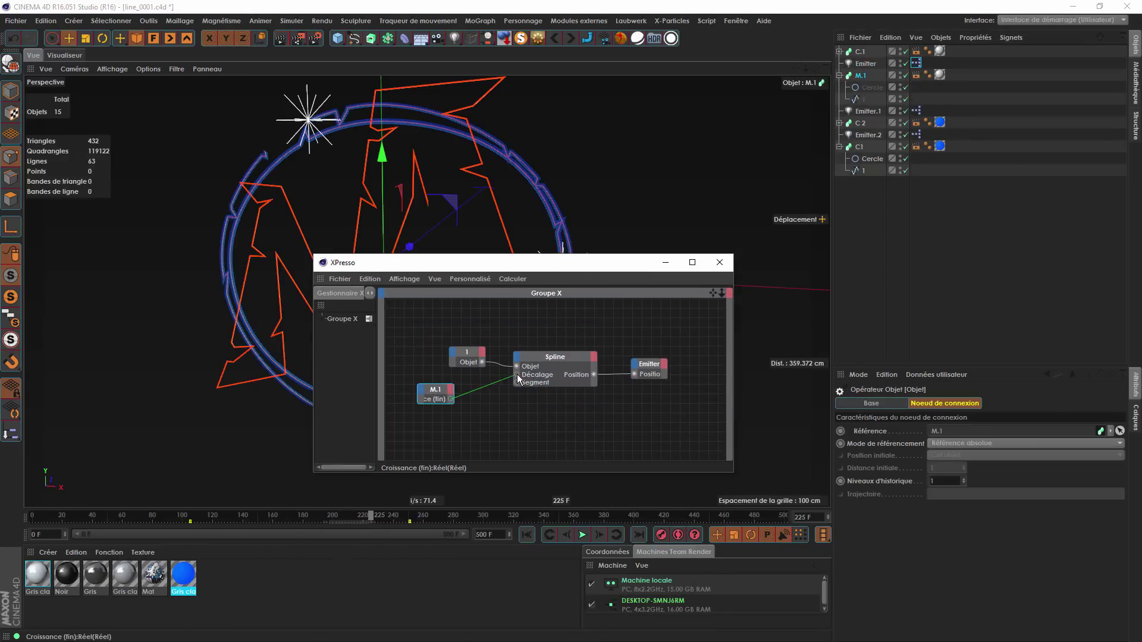
# Set the Emitter Spline node's Mode matriciel to Global, and scrub to frame 257 to check the light along M.1.
pyautogui.click(552, 356)
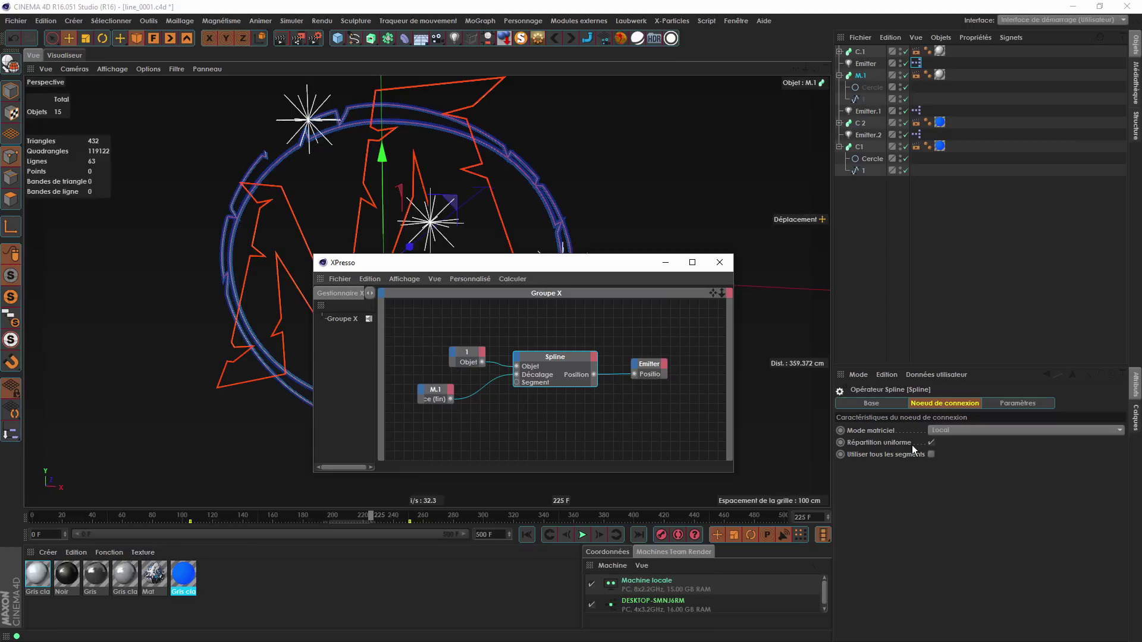
pyautogui.click(948, 431)
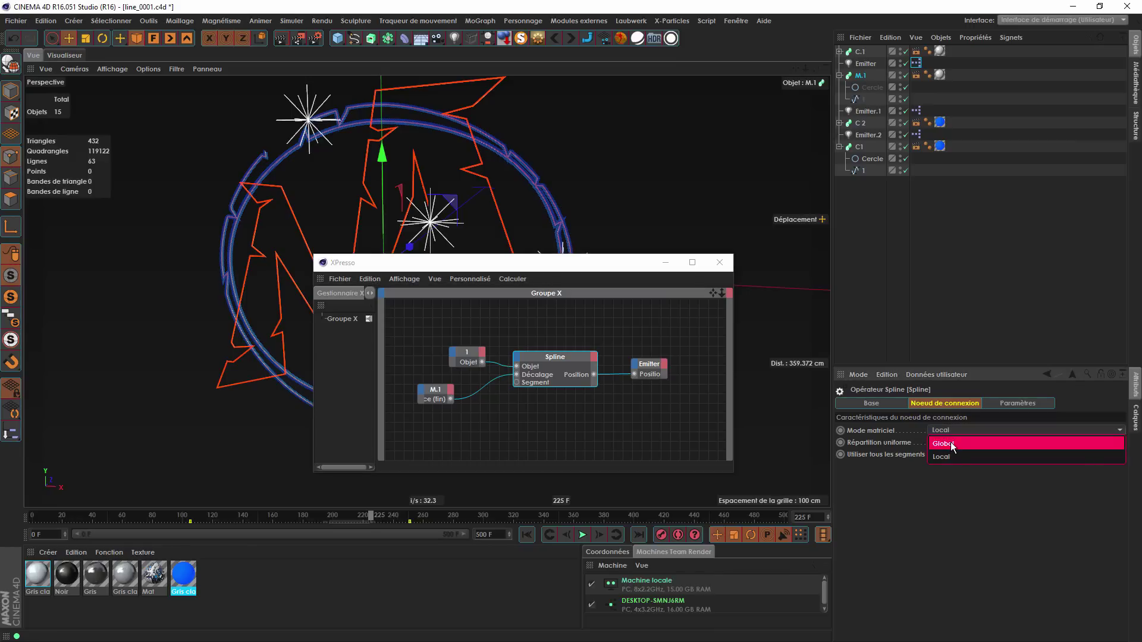
pyautogui.click(958, 443)
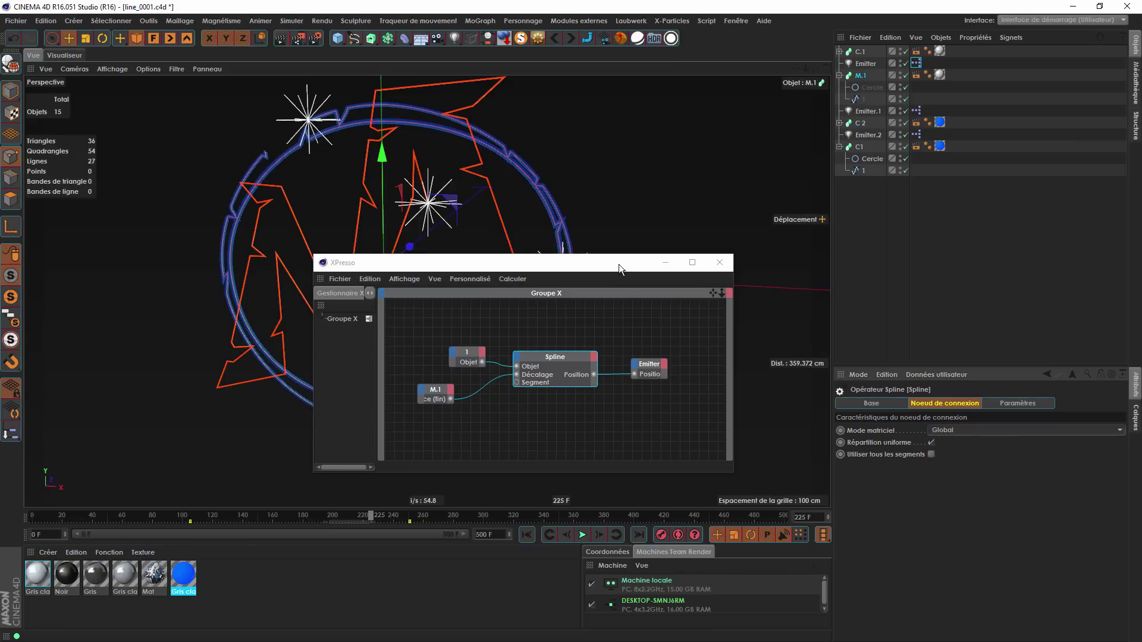
pyautogui.moveTo(619, 264); pyautogui.dragTo(680, 267)
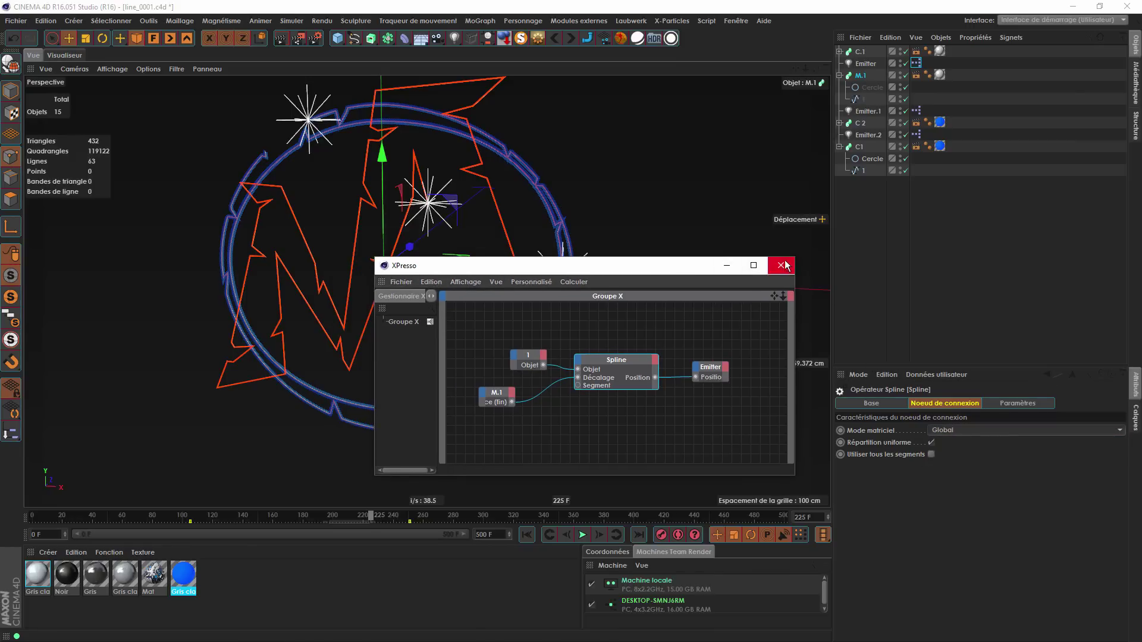
pyautogui.click(786, 266)
pyautogui.moveTo(370, 517); pyautogui.dragTo(233, 486)
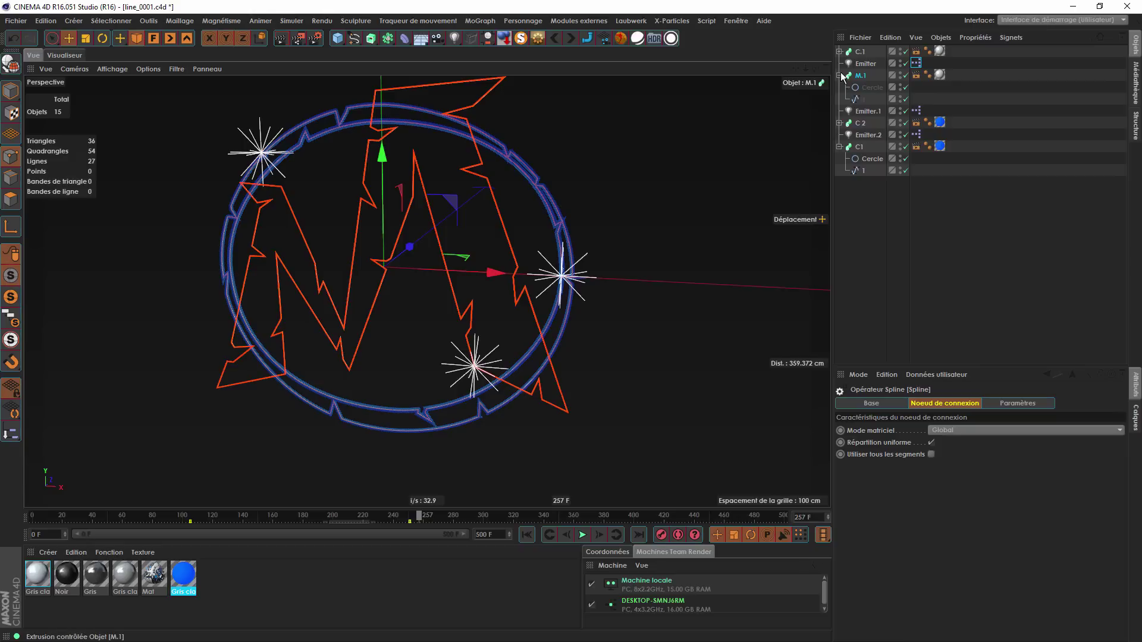
# Select Emitter, Emitter.1 and Emitter.2 together, and record a keyframe for them at frame 238.
pyautogui.click(839, 75)
pyautogui.click(840, 122)
pyautogui.click(856, 101)
pyautogui.click(861, 112)
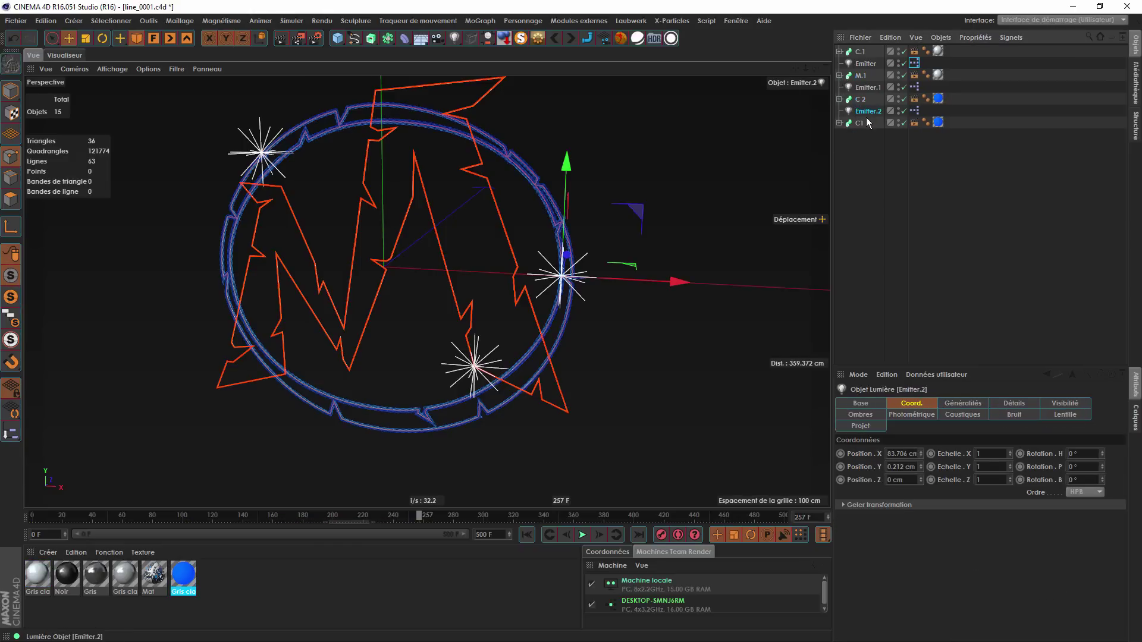
pyautogui.keyDown('ctrl'); pyautogui.click(873, 89); pyautogui.keyUp('ctrl')
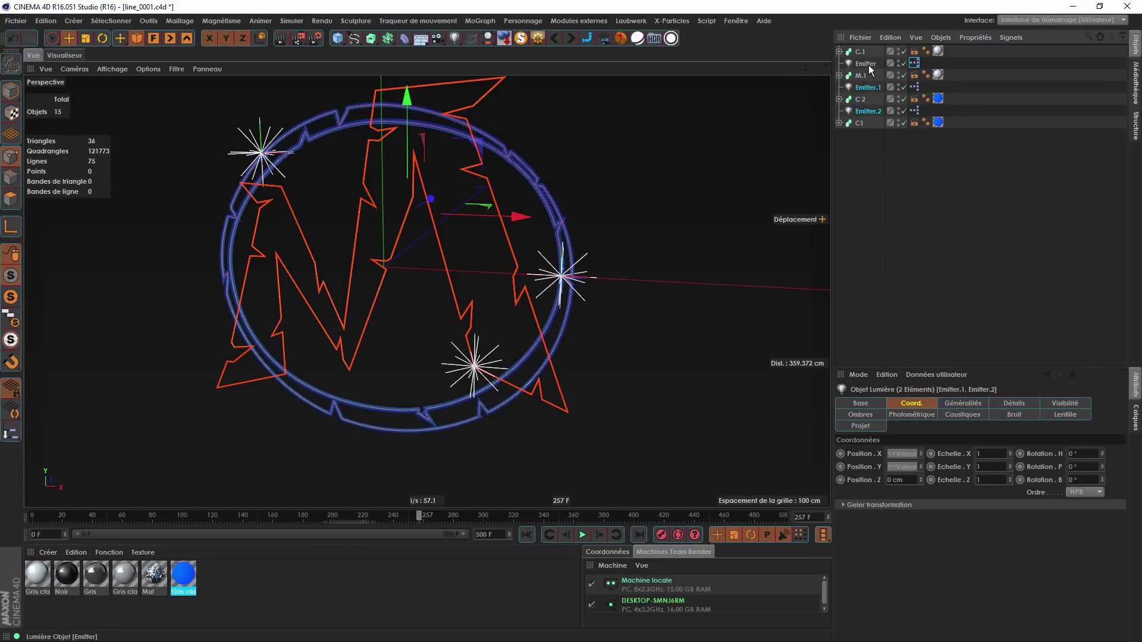
pyautogui.keyDown('ctrl'); pyautogui.click(868, 65); pyautogui.keyUp('ctrl')
pyautogui.moveTo(415, 515)
pyautogui.mouseDown()
pyautogui.moveTo(347, 522)
pyautogui.moveTo(238, 505)
pyautogui.moveTo(441, 498)
pyautogui.moveTo(351, 504)
pyautogui.moveTo(408, 499)
pyautogui.mouseUp()
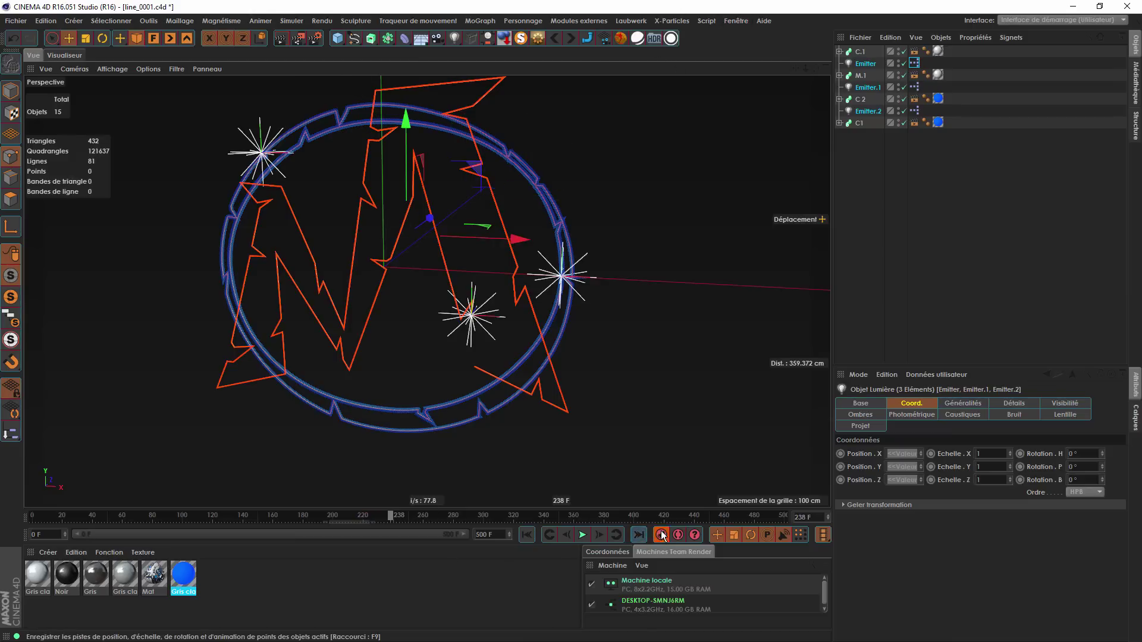
# Open the Ligne temporelle window and add the three Emitter lights to its F-curve object list.
pyautogui.click(736, 21)
pyautogui.click(755, 126)
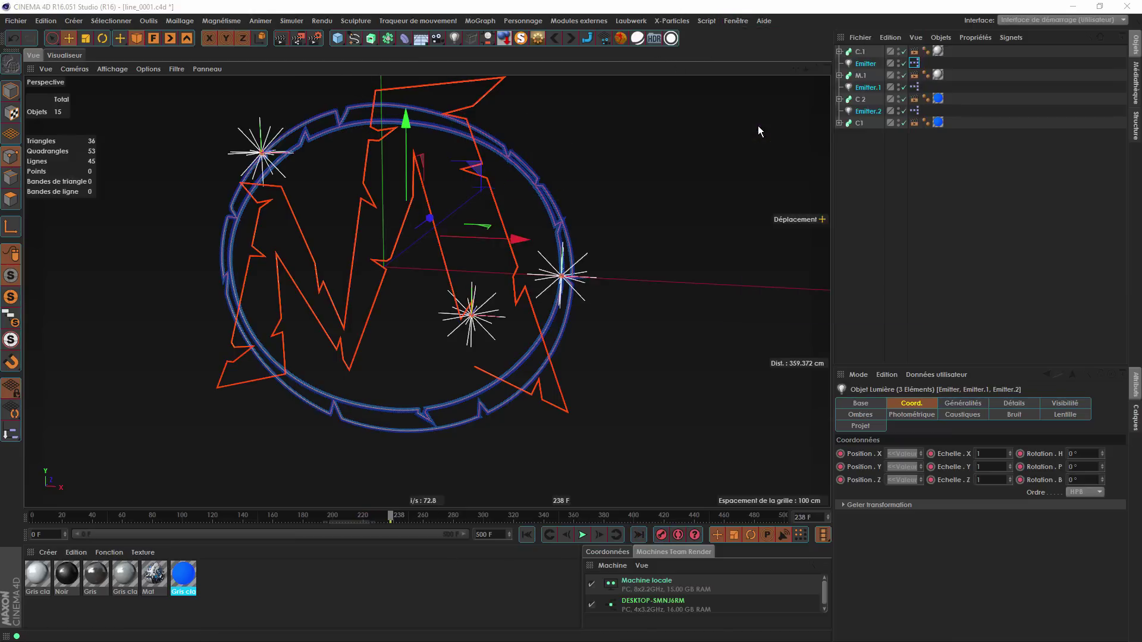
pyautogui.moveTo(867, 114); pyautogui.dragTo(391, 448)
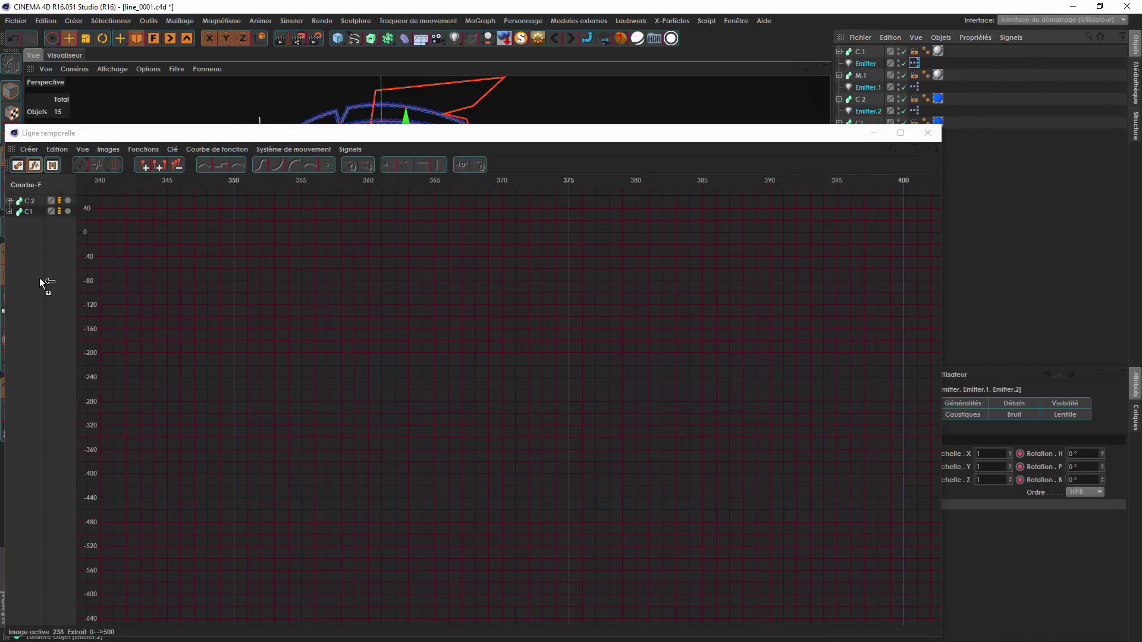
pyautogui.moveTo(39, 277); pyautogui.dragTo(39, 269)
pyautogui.moveTo(33, 224); pyautogui.dragTo(32, 222)
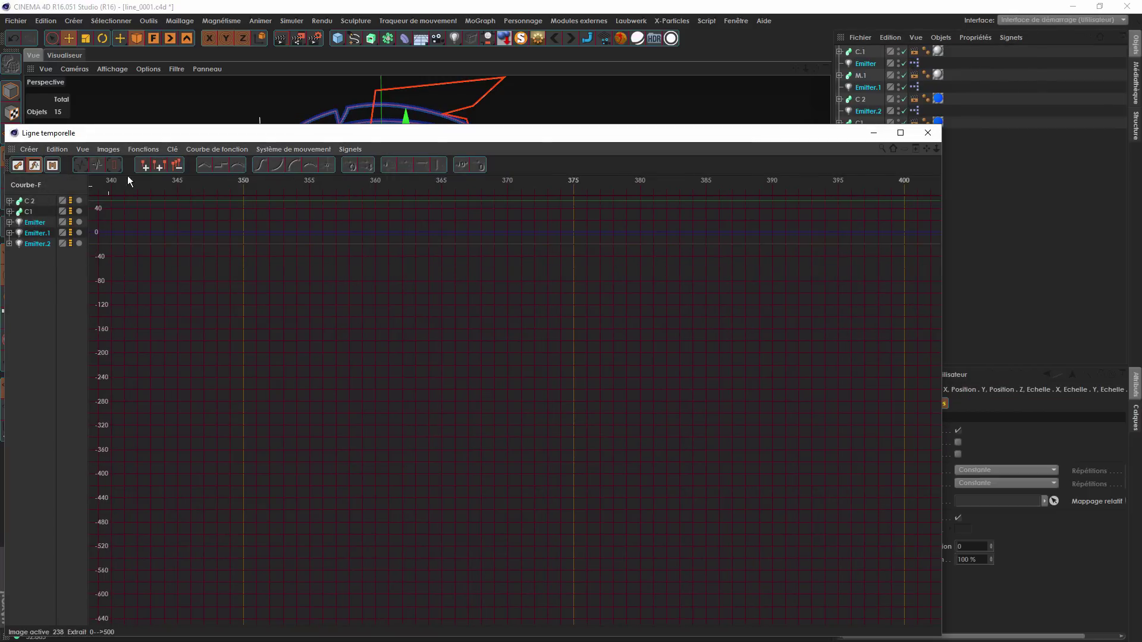
# Bake the three Emitter lights with Conformer objets over frames 0 to 500, including only Position, and close the Ligne temporelle window.
pyautogui.click(146, 149)
pyautogui.click(162, 209)
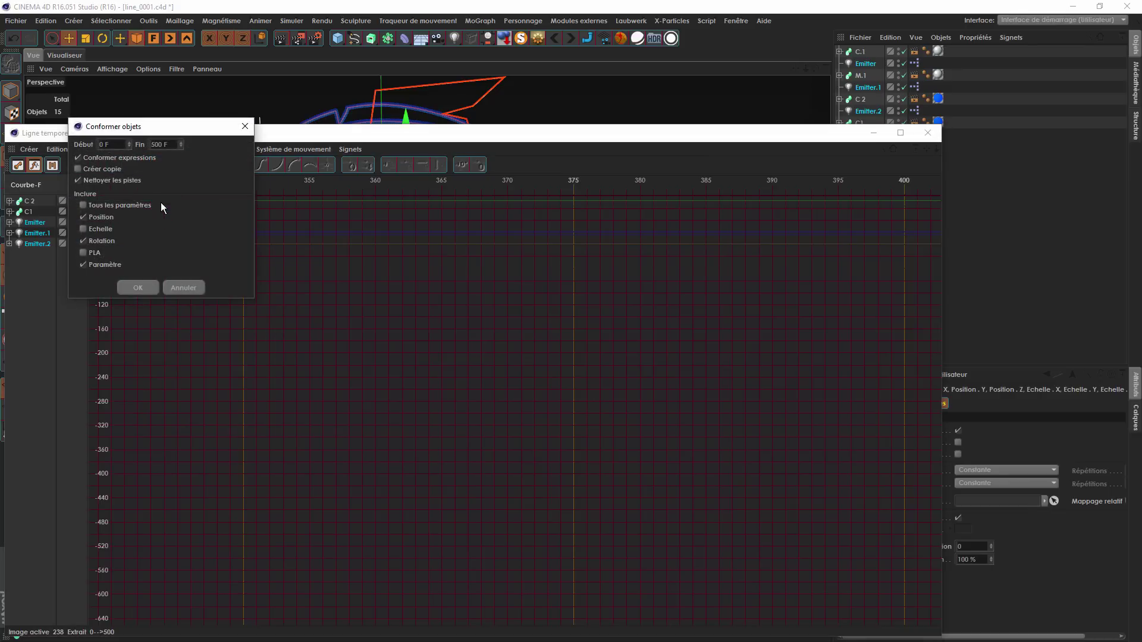
pyautogui.moveTo(165, 127); pyautogui.dragTo(609, 187)
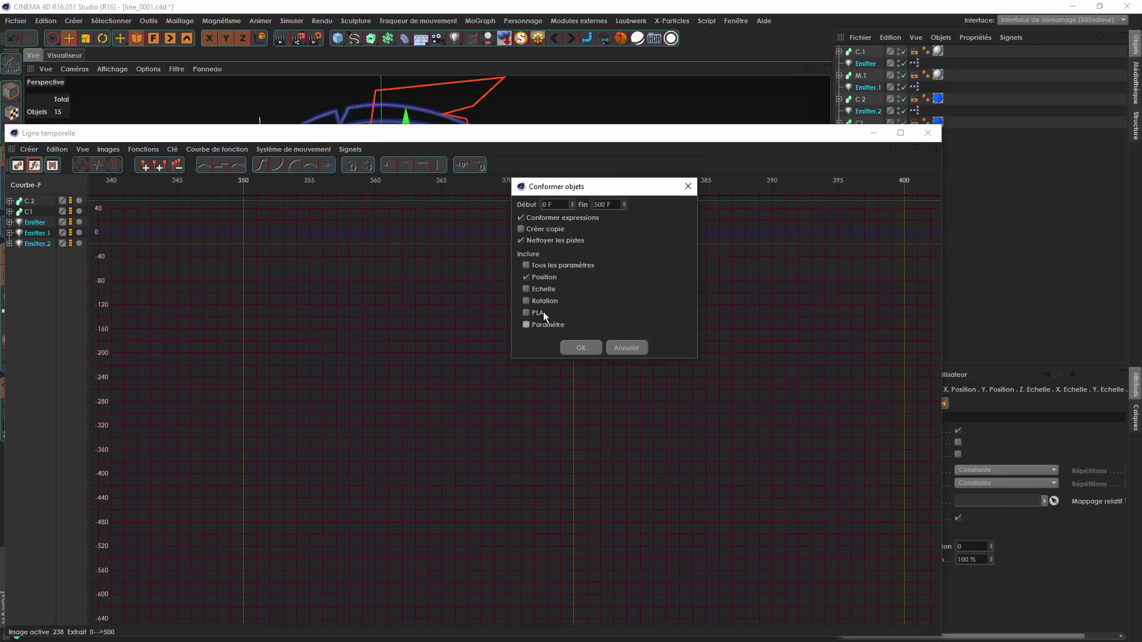
pyautogui.click(581, 349)
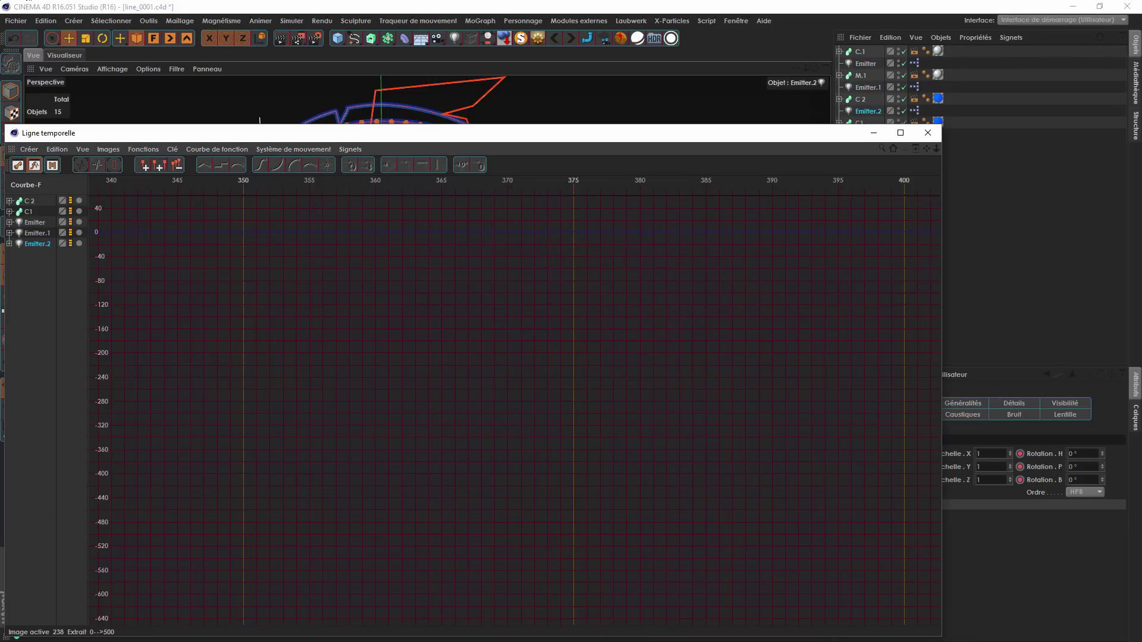
pyautogui.click(927, 134)
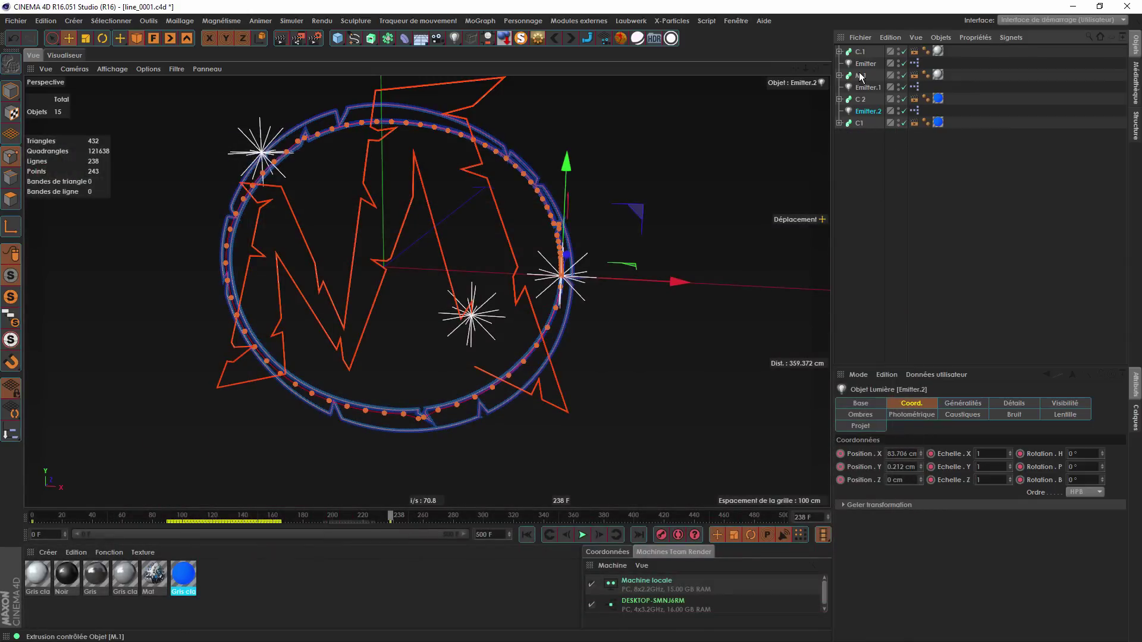
# Deselect the objects, and export the After Effects composition project file from the render settings' save options as line in the Tuto folder.
pyautogui.click(863, 190)
pyautogui.hotkey('ctrl', 'b')
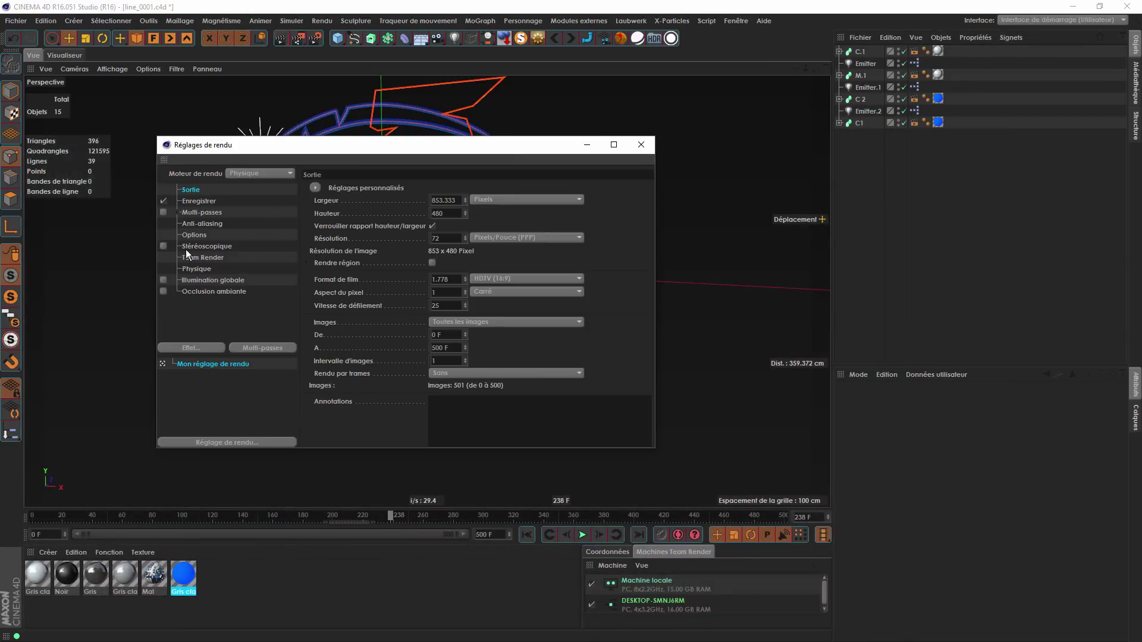
pyautogui.click(196, 201)
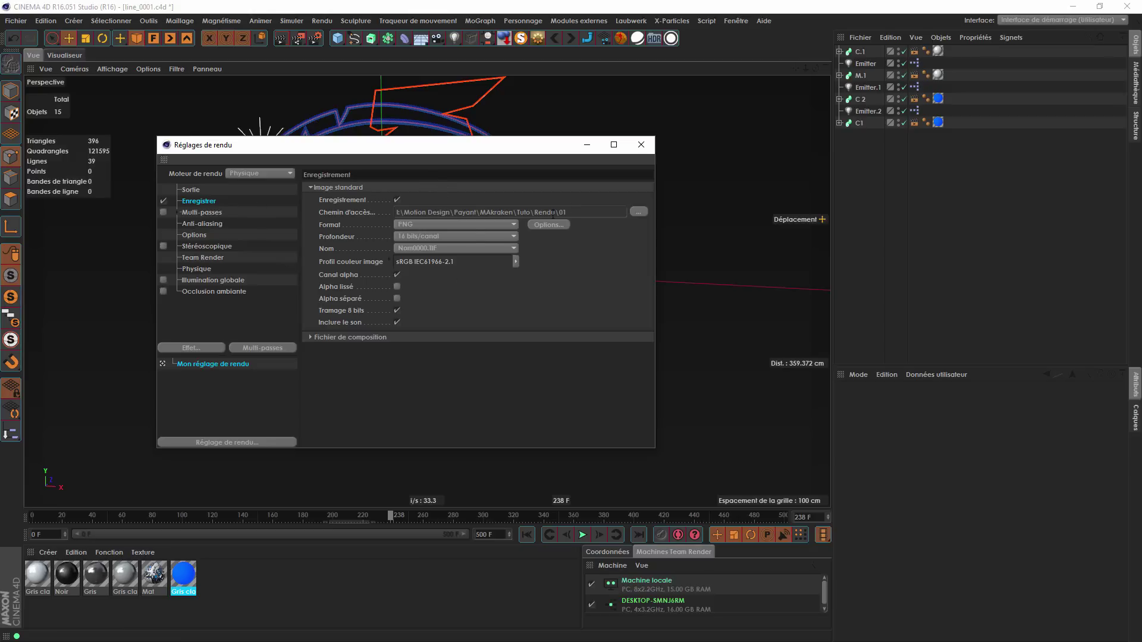
pyautogui.click(319, 340)
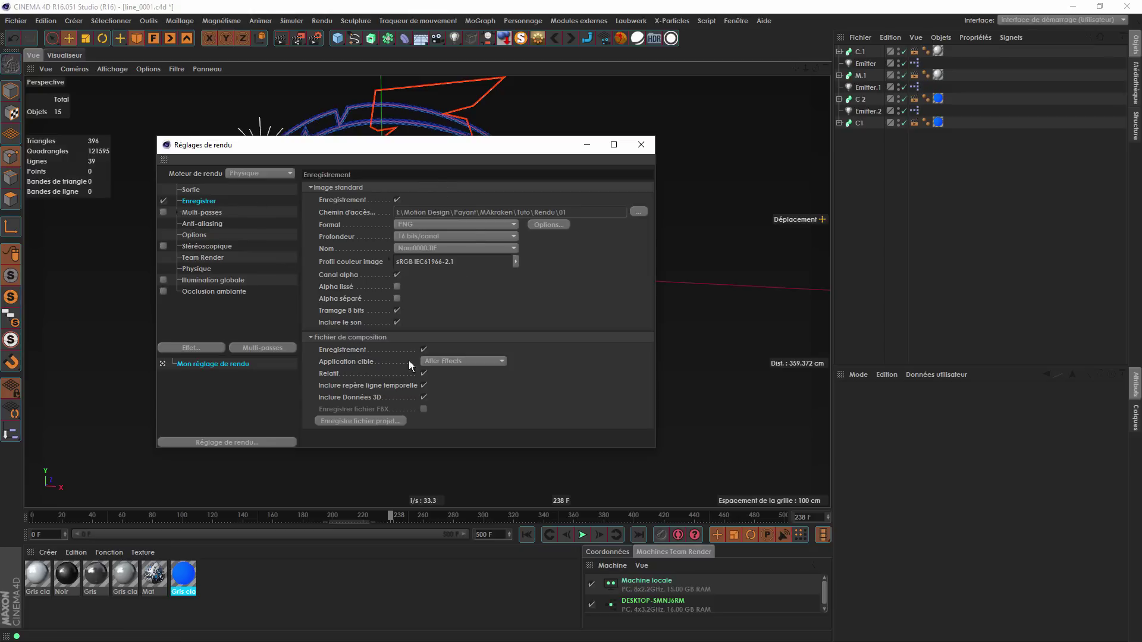
pyautogui.click(390, 423)
pyautogui.write('line')
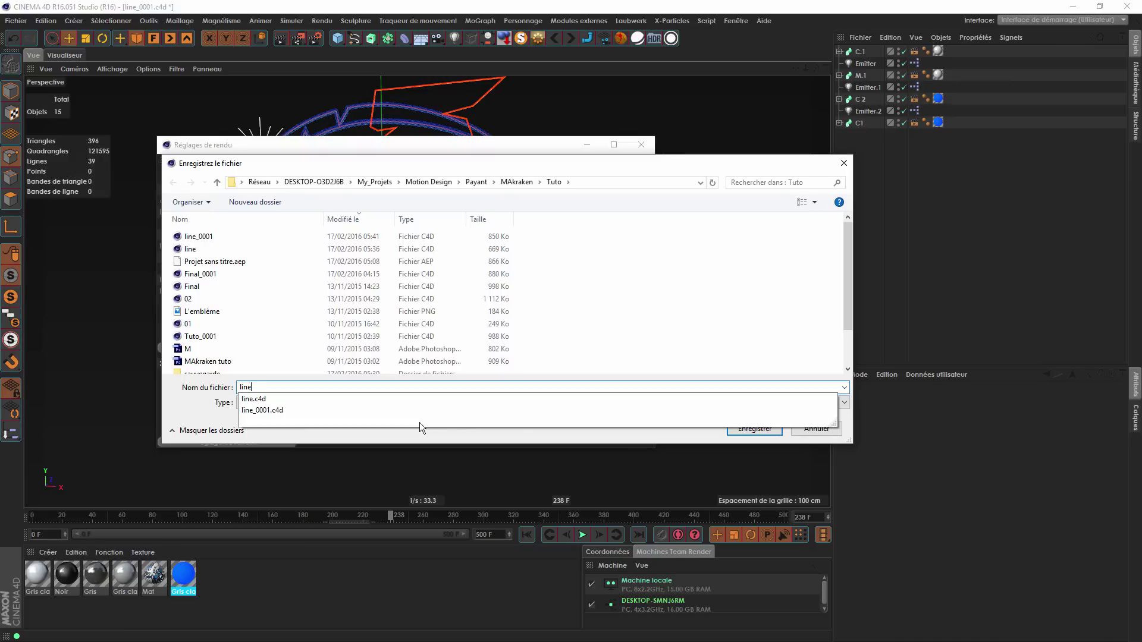
pyautogui.press('Return')
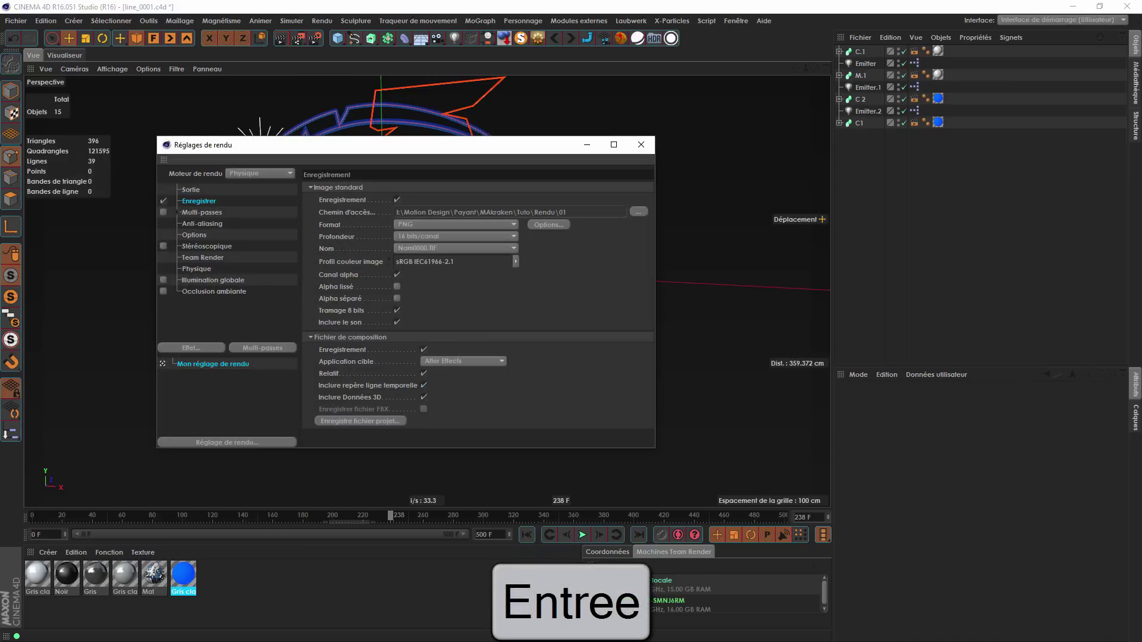